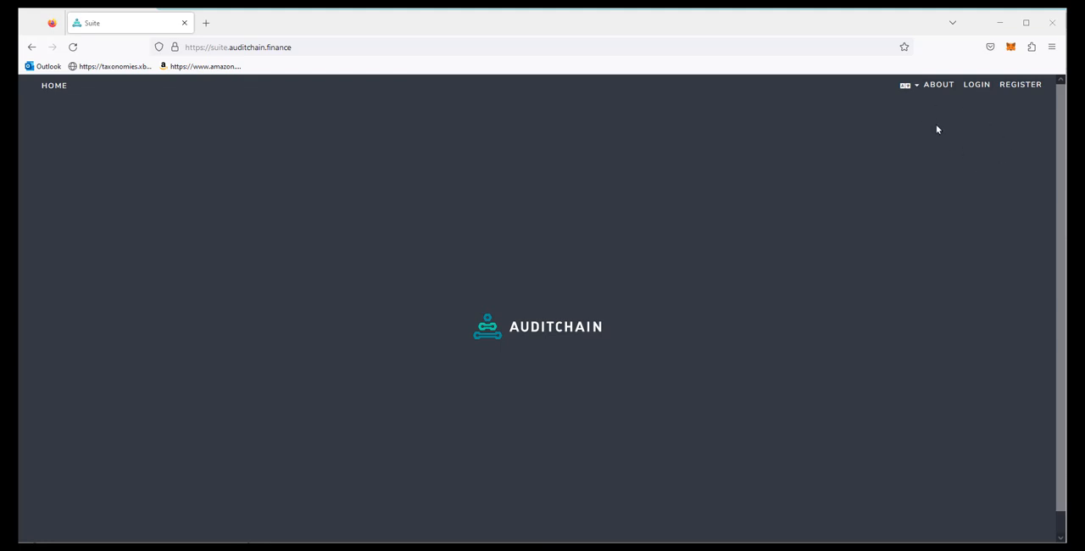
Step: Log in to the Auditchain suite using the first saved e-mail login
left_click(979, 88)
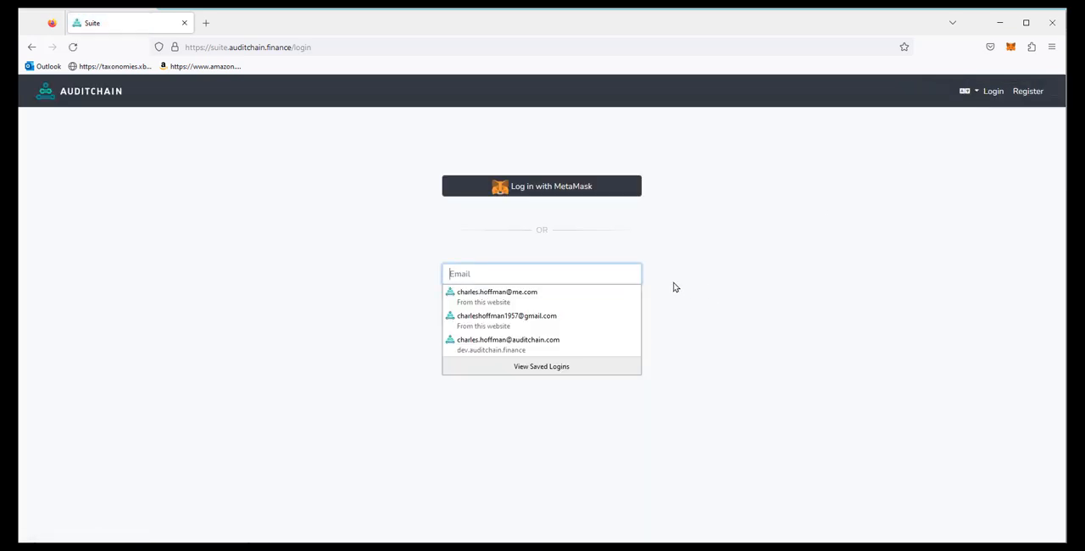
left_click(512, 296)
left_click(543, 337)
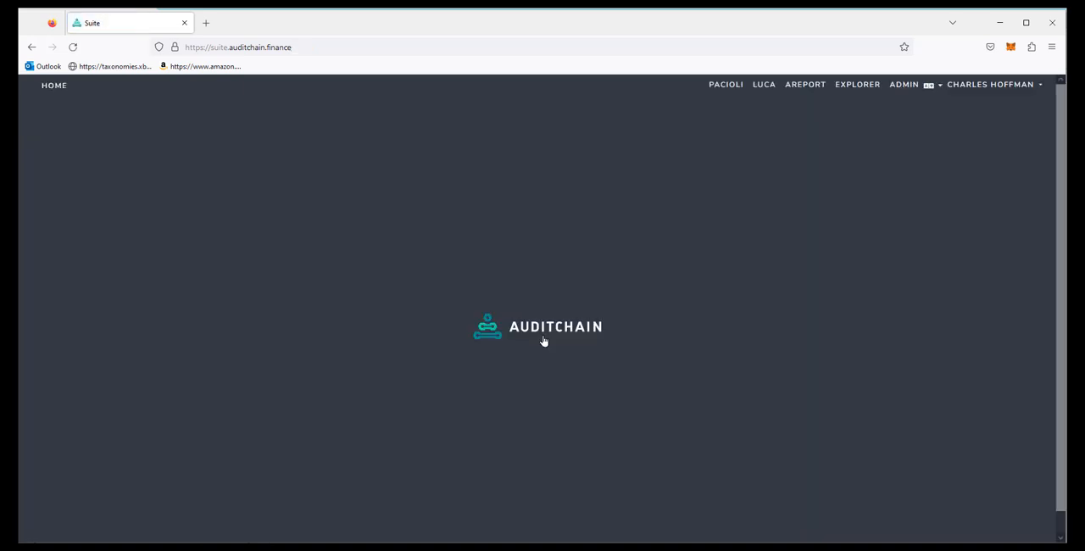
Step: Open Luca and create a new report named DEMO
left_click(763, 86)
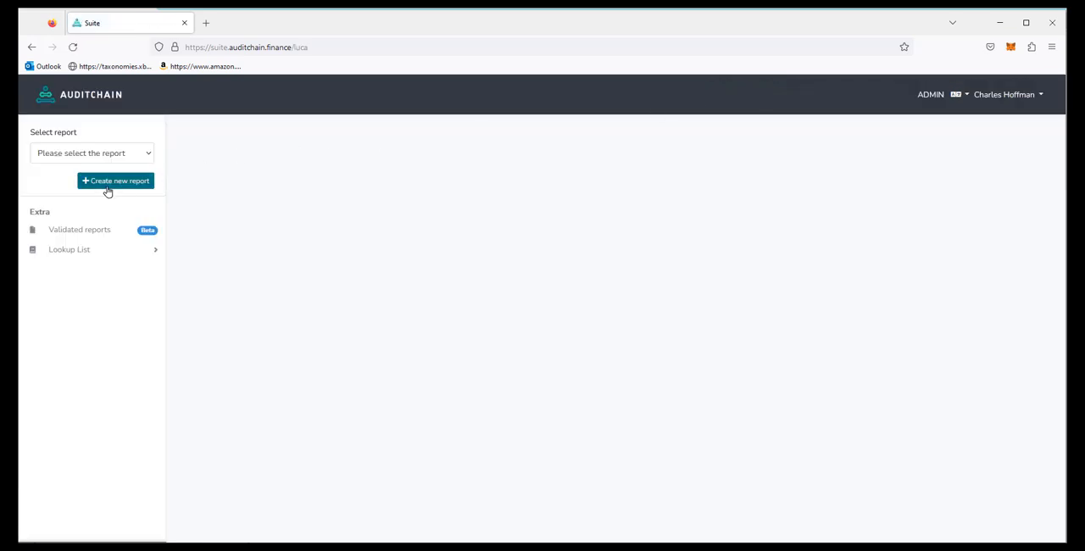
left_click(119, 182)
left_click(432, 150)
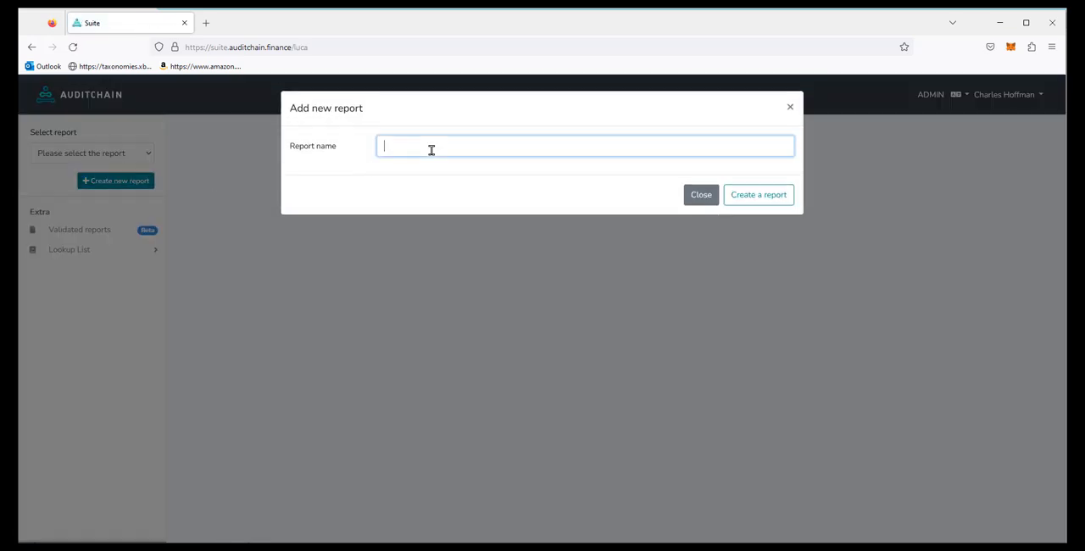
type("Demo")
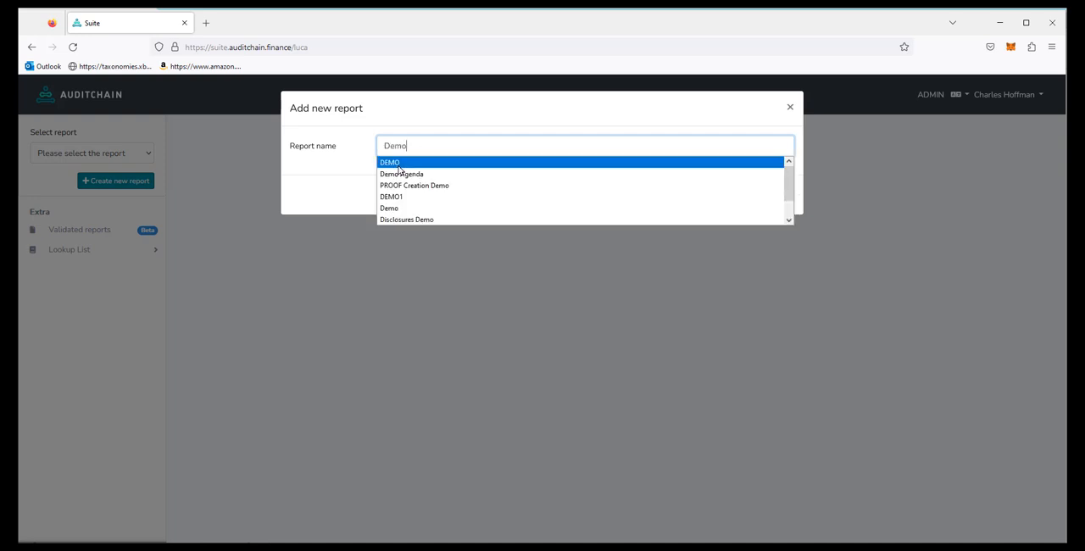
left_click(396, 162)
left_click(768, 200)
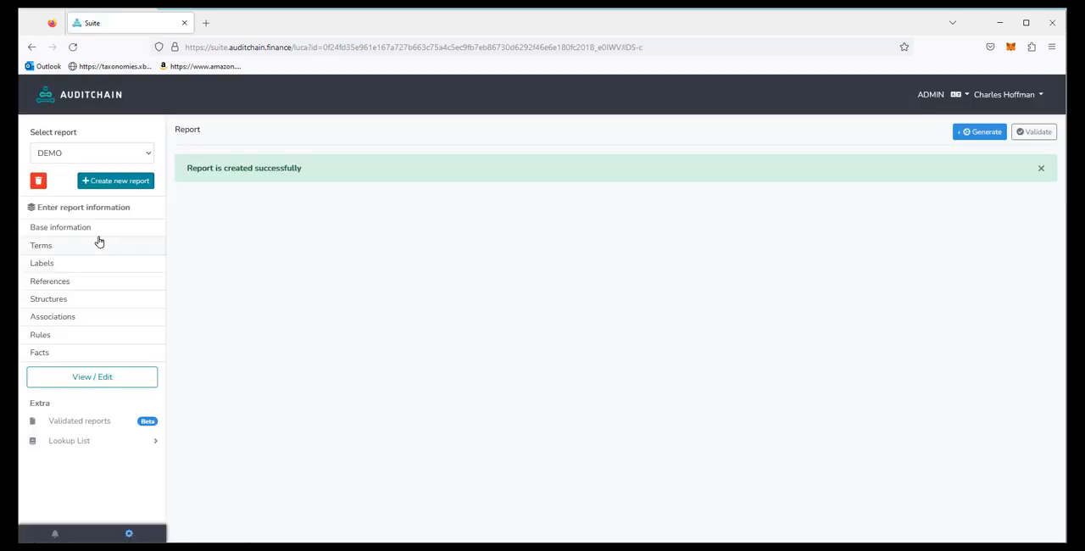
left_click(59, 232)
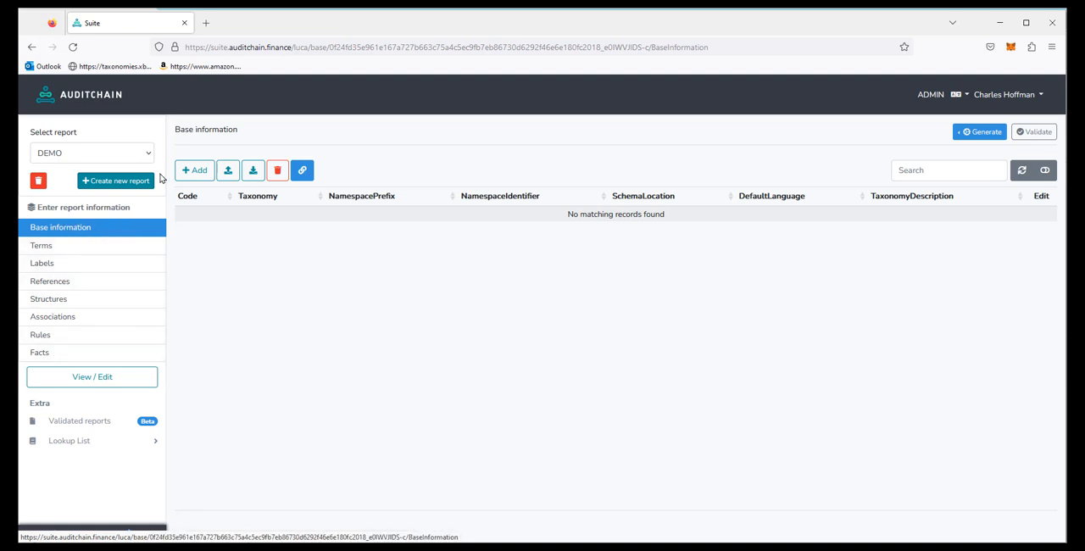
left_click(196, 171)
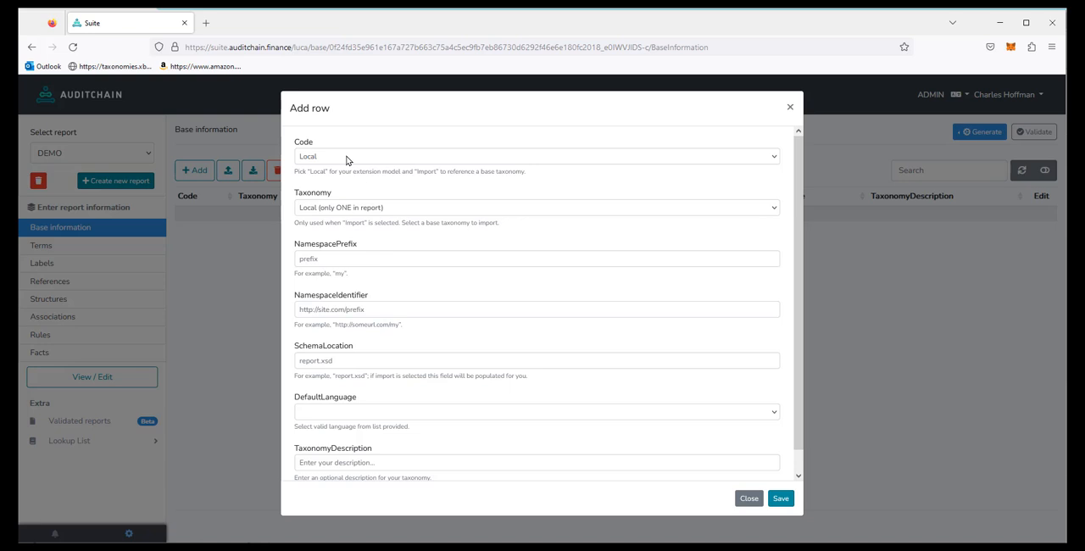
left_click(341, 262)
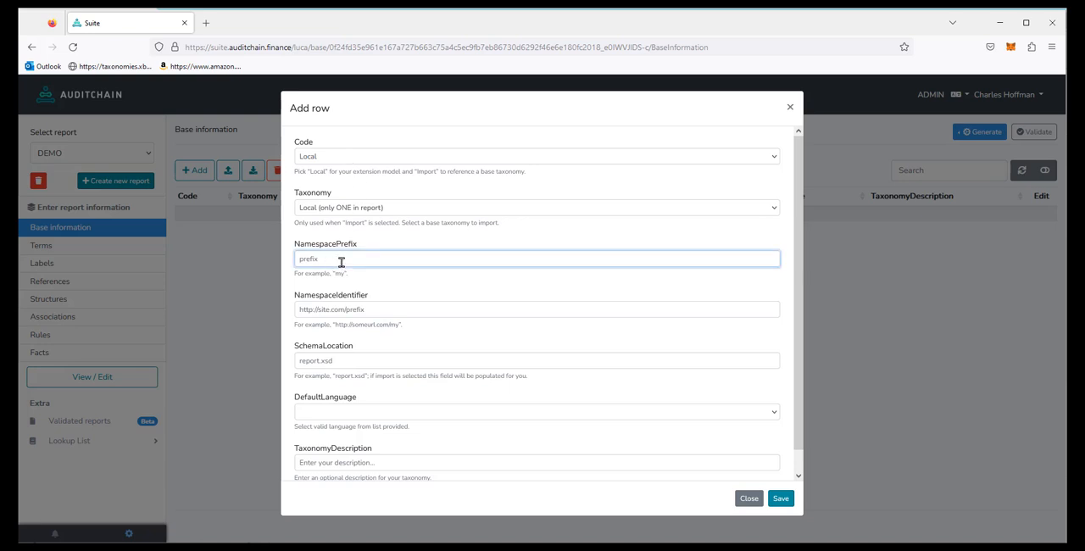
type("report")
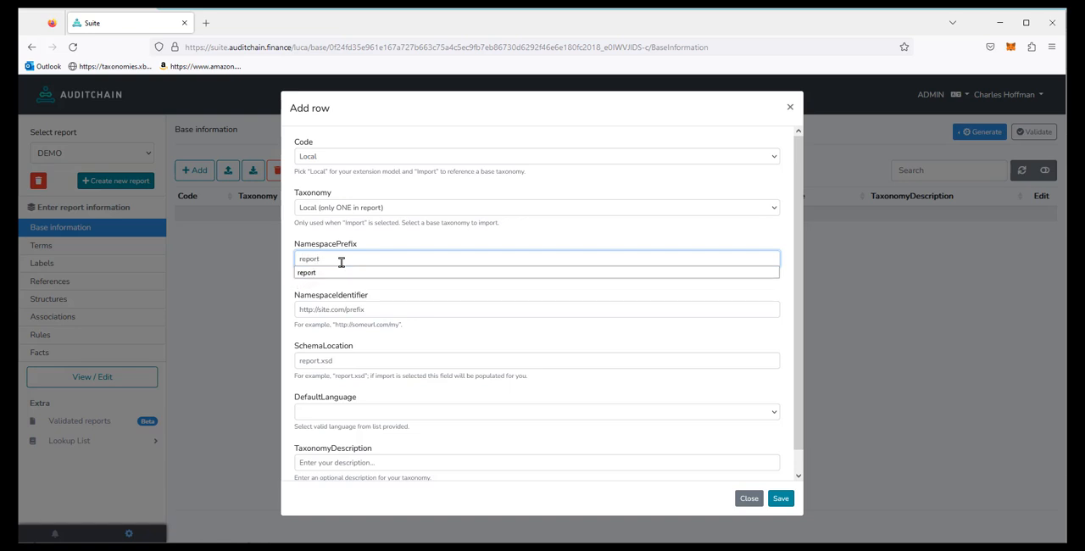
left_click(318, 273)
left_click(336, 309)
type("http://www.xbrlsit")
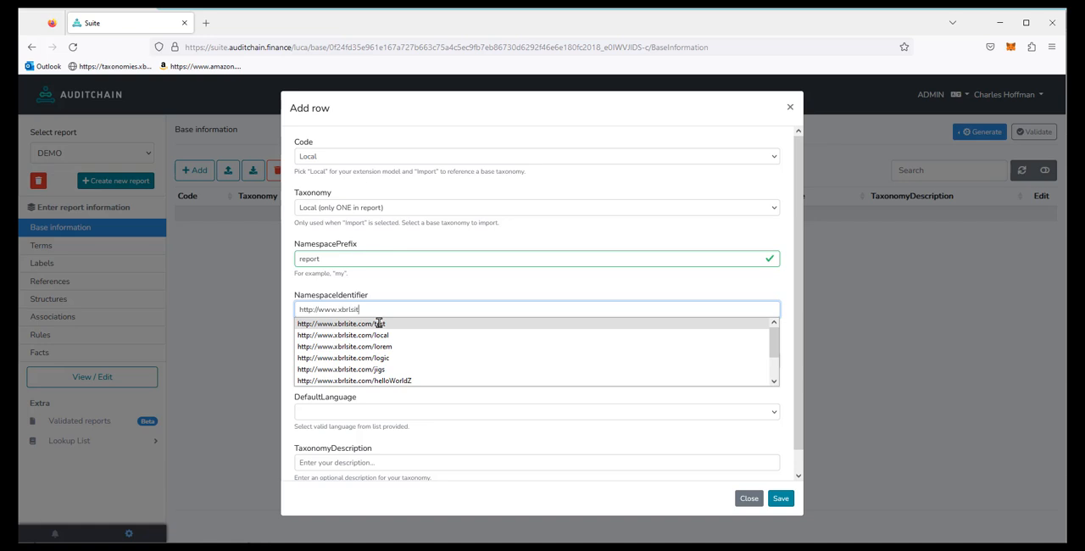
type("e.com/report")
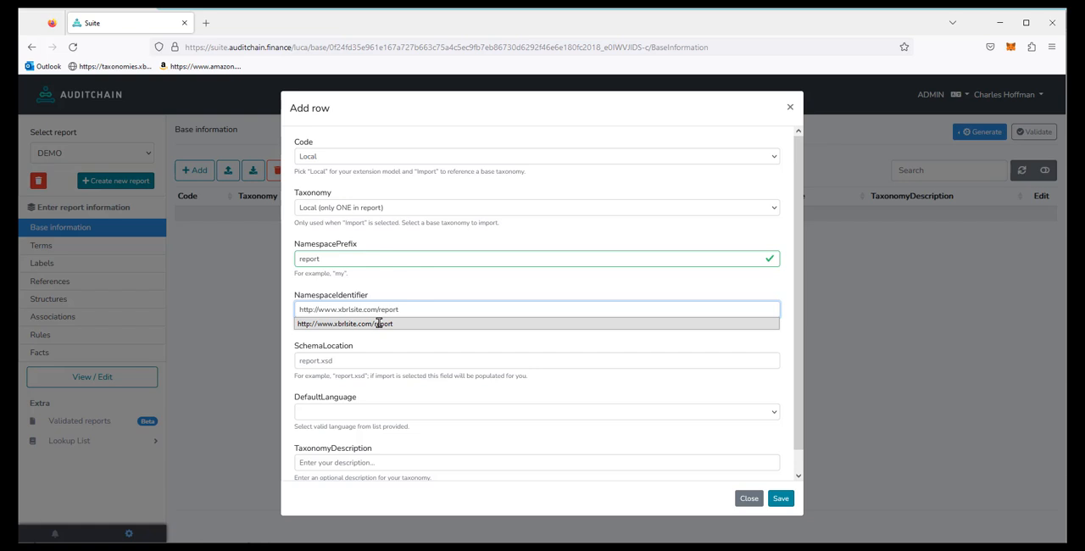
Step: Set the schema location to report.xsd and the default language to English, leave the description empty, and save the base information row
left_click(351, 359)
type("report.xsd")
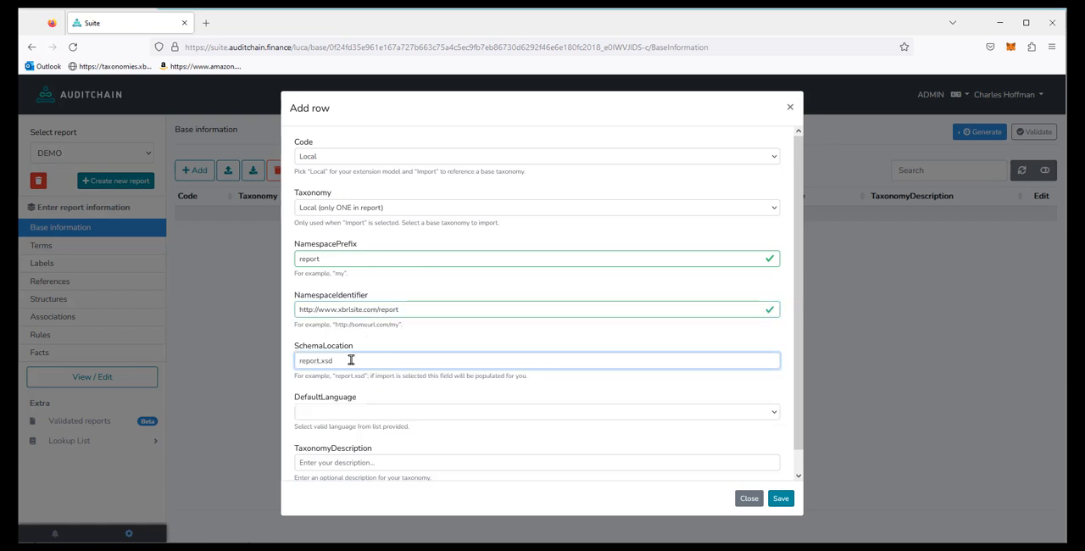
left_click(347, 415)
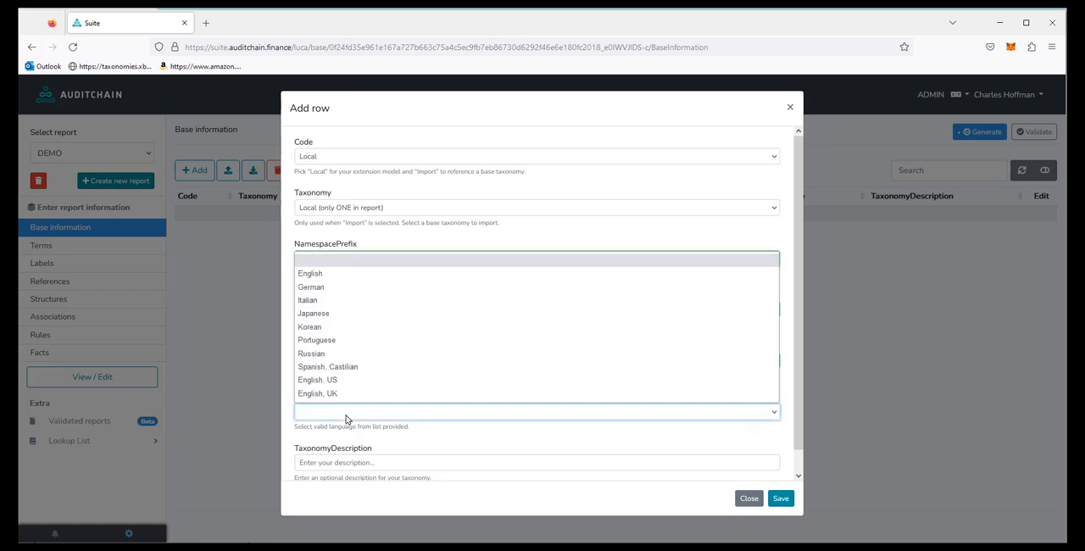
left_click(335, 272)
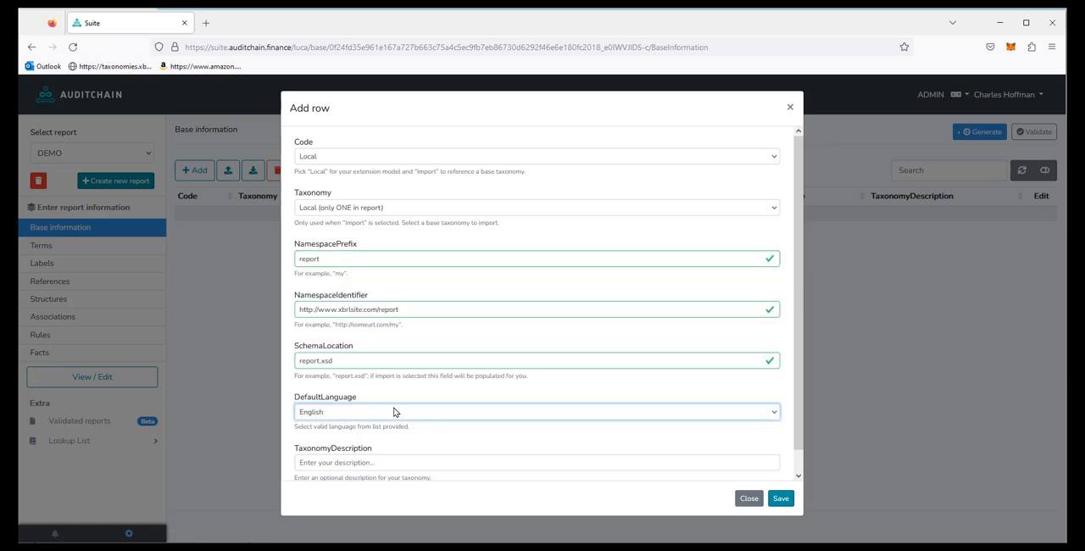
left_click(383, 462)
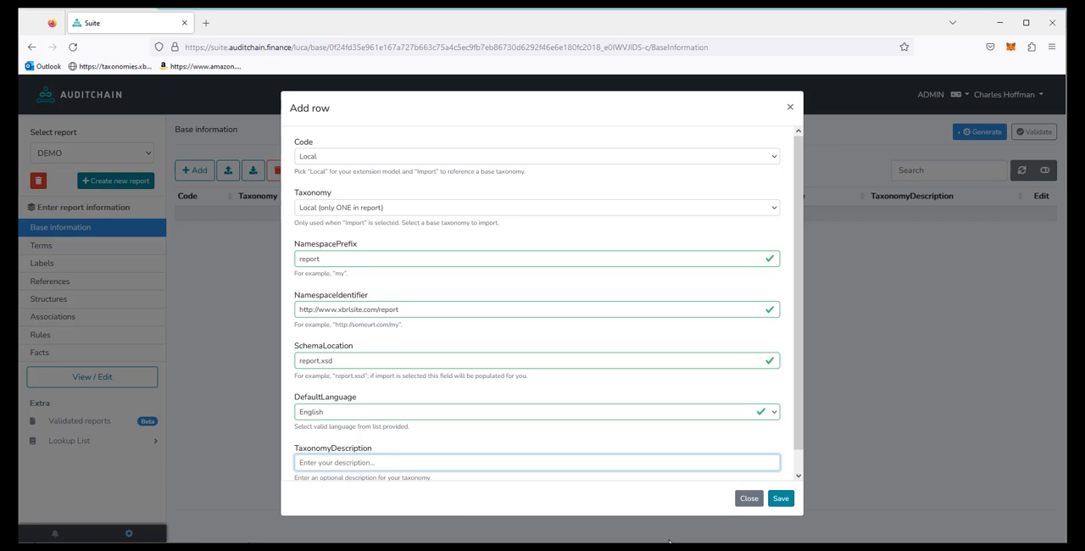
left_click(784, 502)
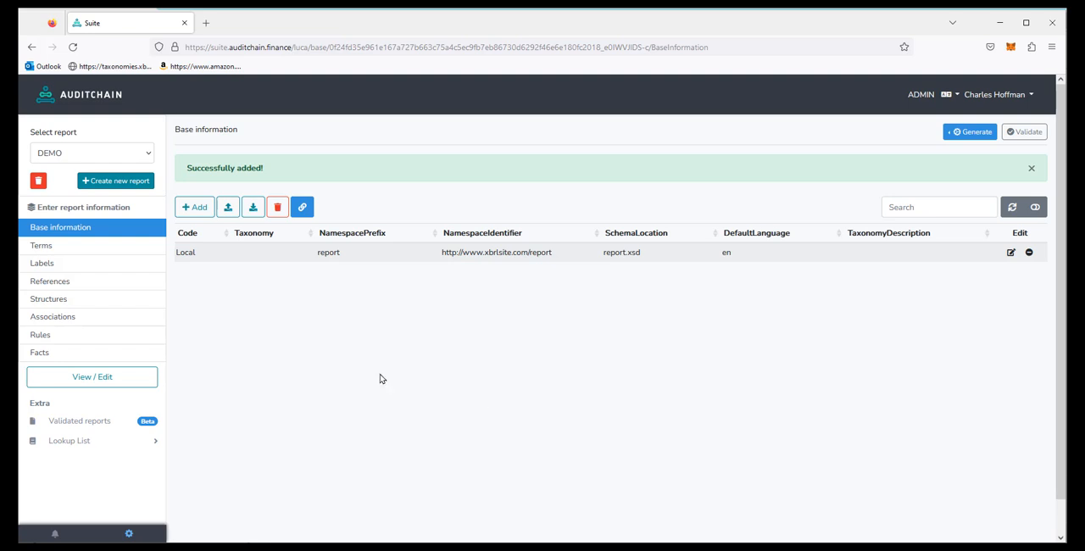
Step: Start a new term with prefix "report", report element category Concept and standard label "Assets"
left_click(37, 250)
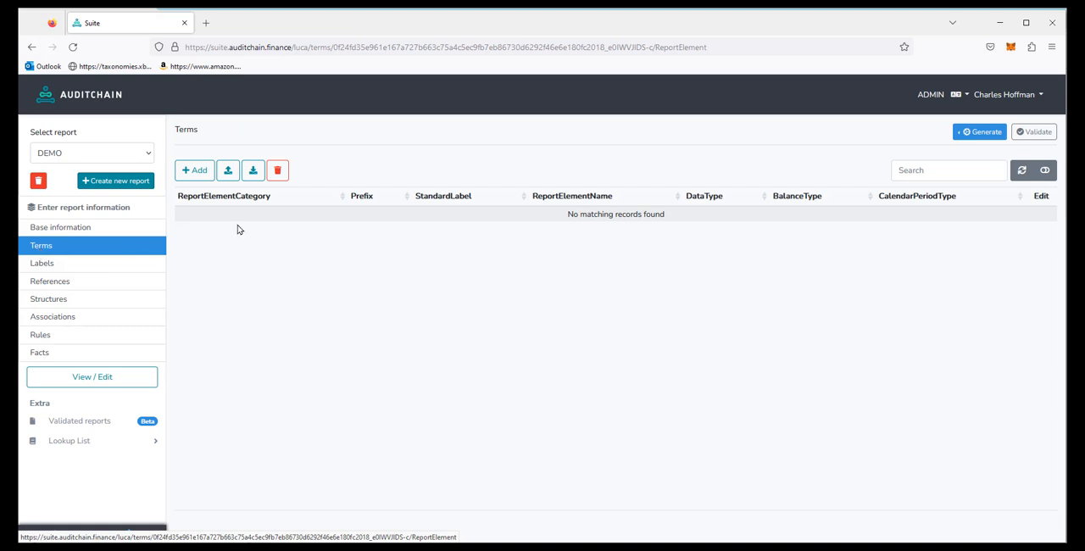
left_click(195, 172)
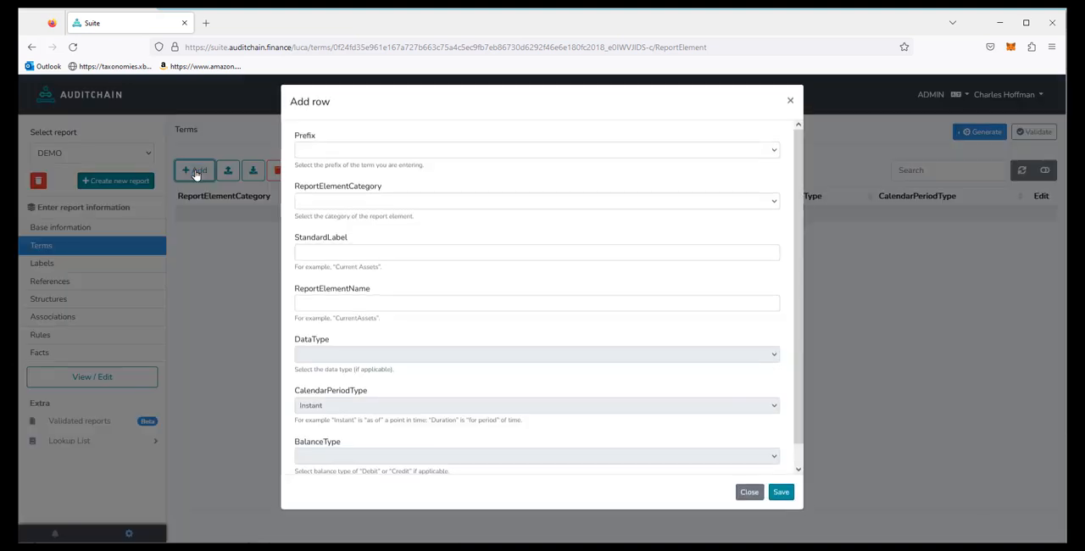
left_click(341, 160)
left_click(317, 186)
left_click(315, 211)
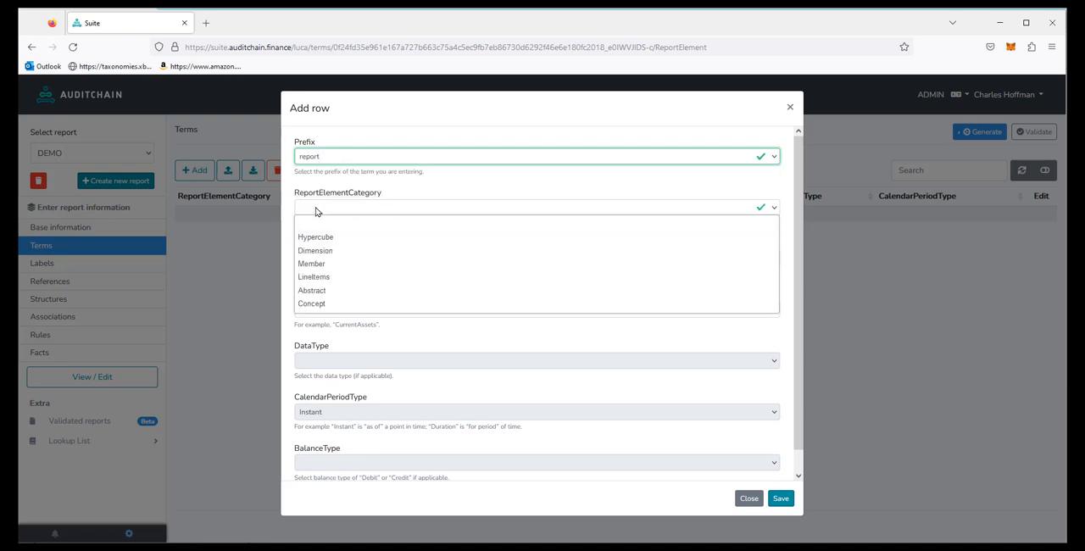
left_click(323, 305)
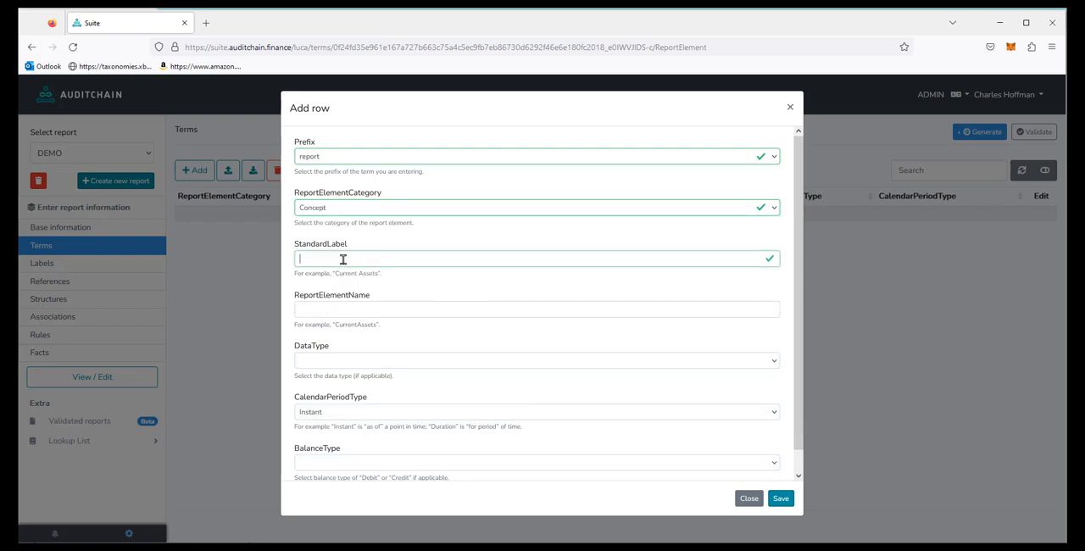
type("Assets")
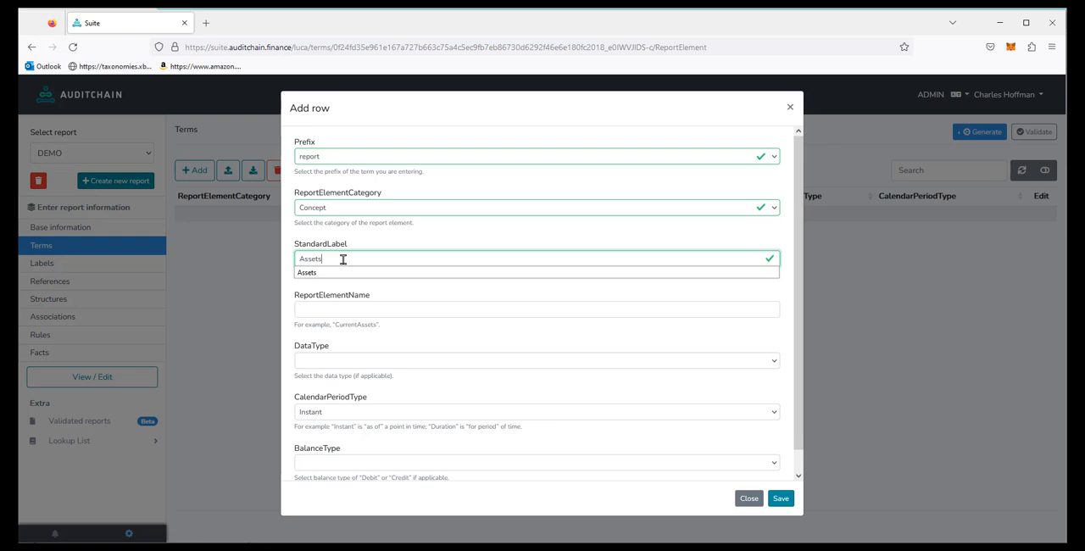
left_click(312, 273)
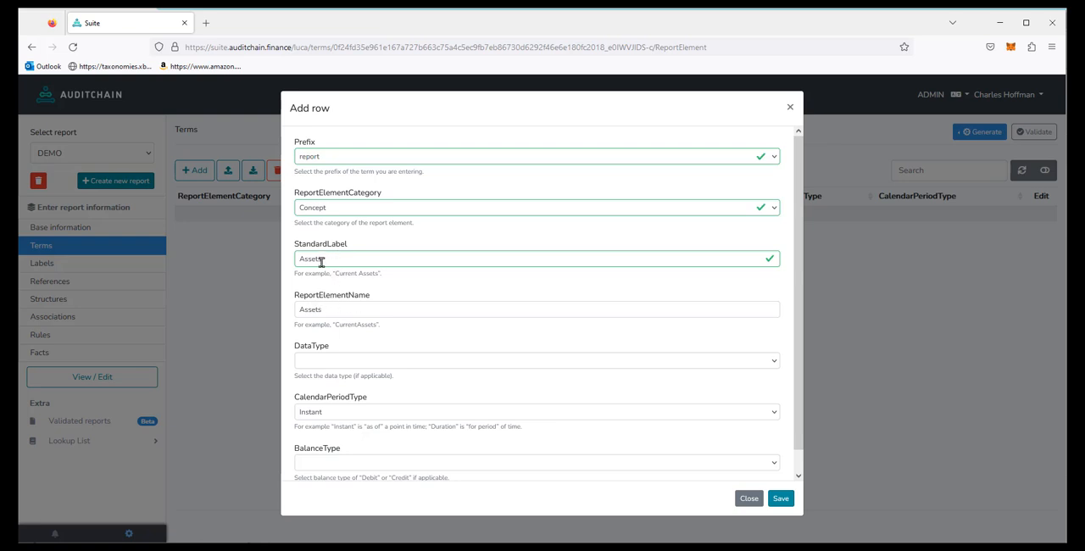
Step: Give the Assets term the Monetary data type and Debit balance type, and save it
left_click(330, 363)
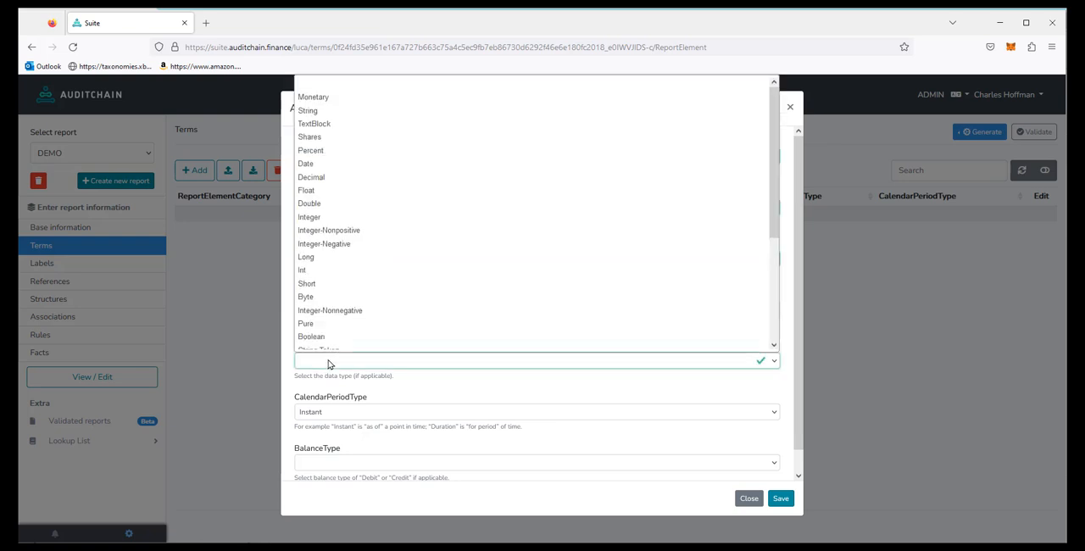
left_click(360, 102)
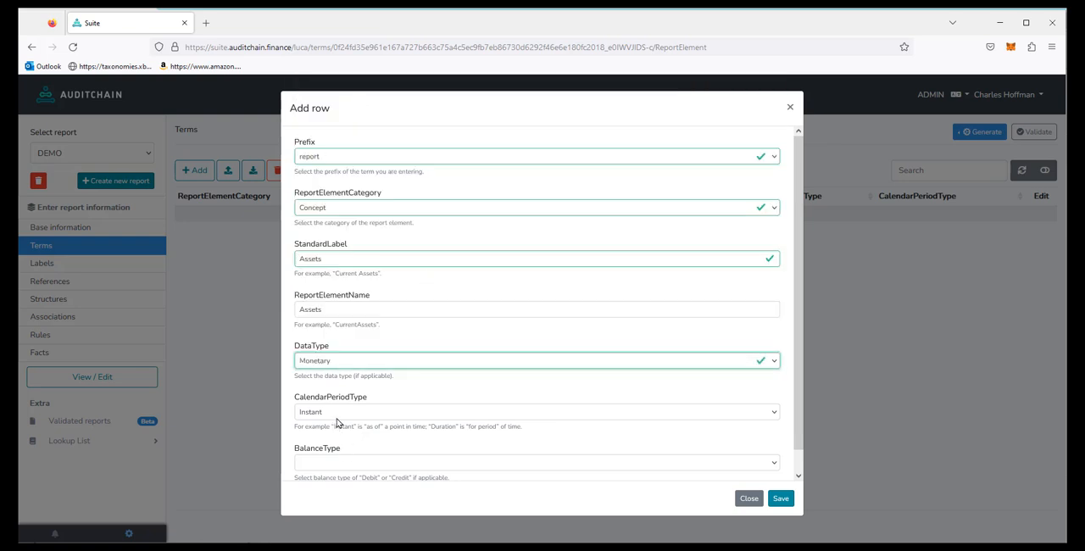
left_click(333, 464)
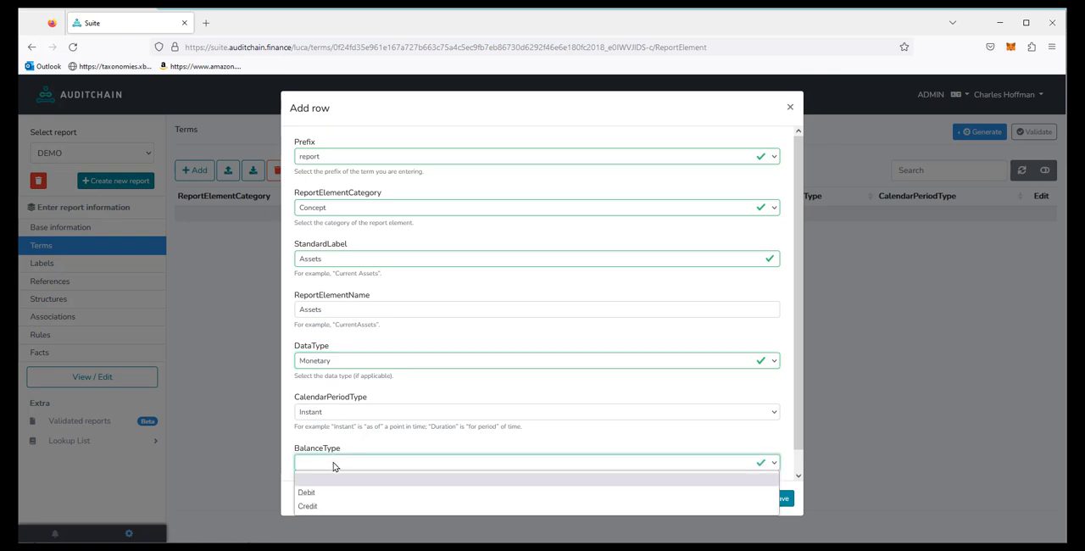
left_click(333, 489)
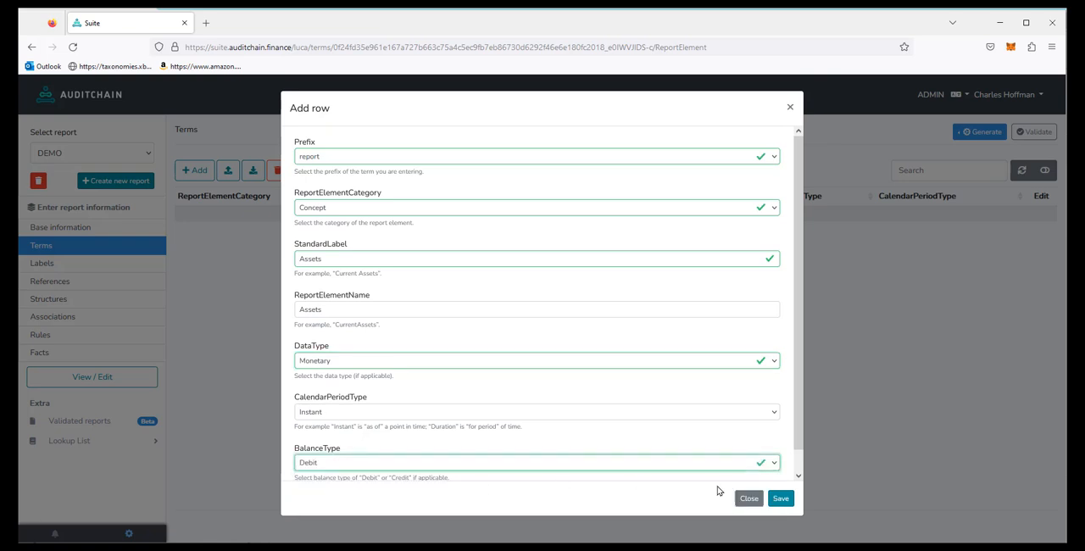
left_click(784, 500)
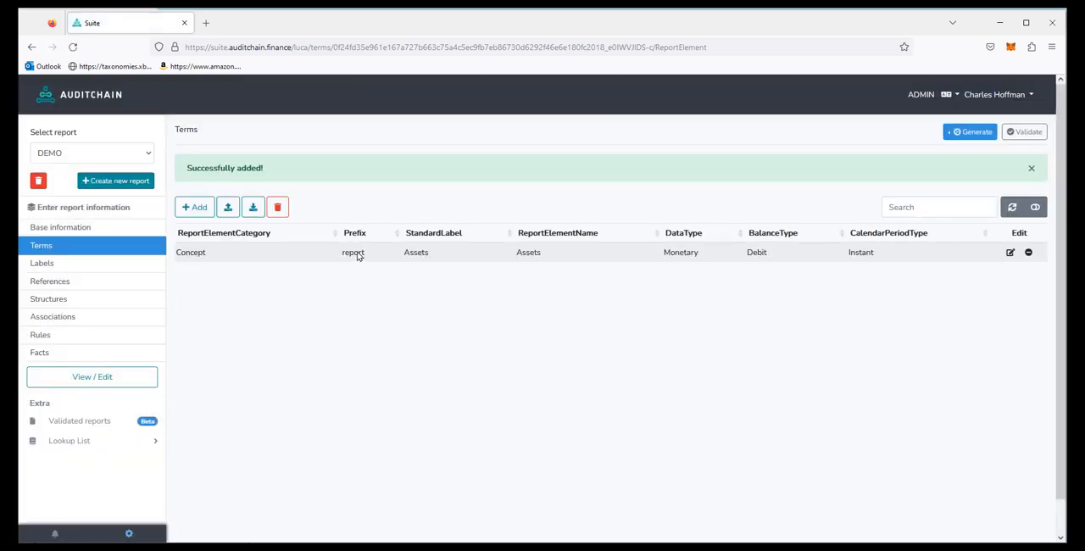
Step: Start another term with prefix "report", report element category Concept and standard label "Liabilities"
left_click(195, 208)
left_click(317, 158)
left_click(315, 186)
left_click(316, 208)
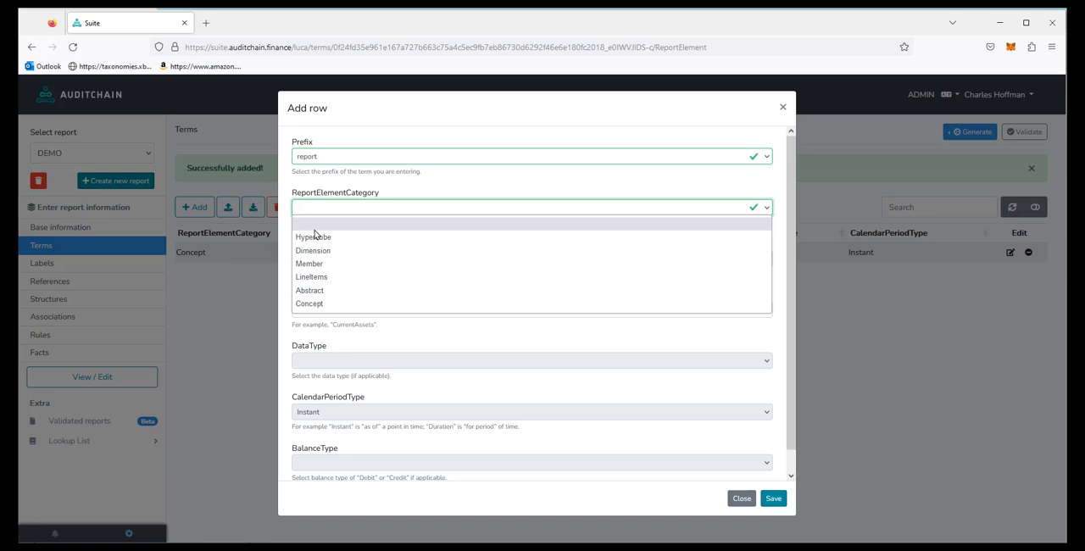
left_click(310, 303)
left_click(332, 259)
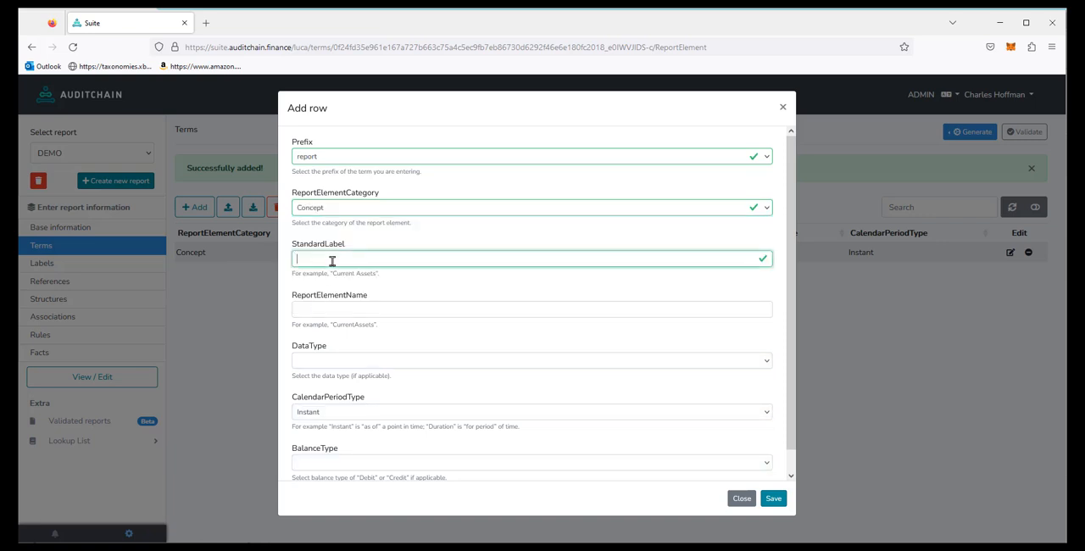
type("L")
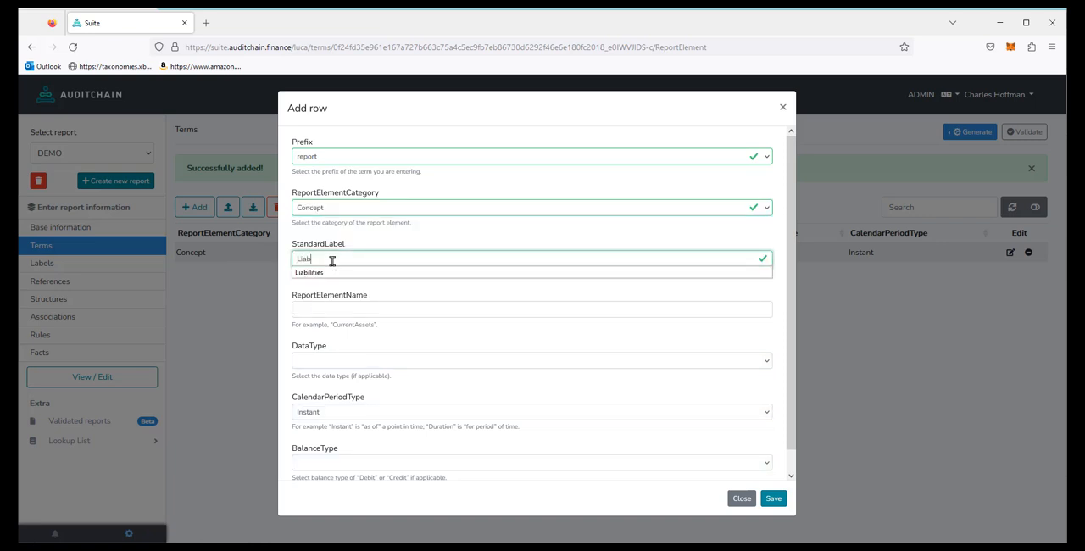
type("iab")
left_click(325, 272)
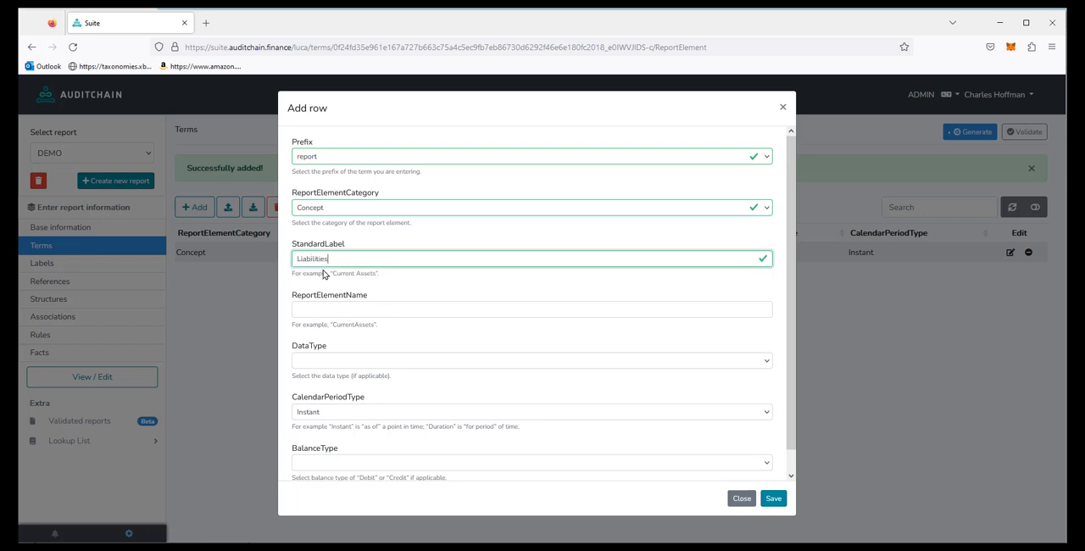
Step: Give the Liabilities term the Monetary data type and Credit balance type, and save it
left_click(354, 363)
left_click(338, 99)
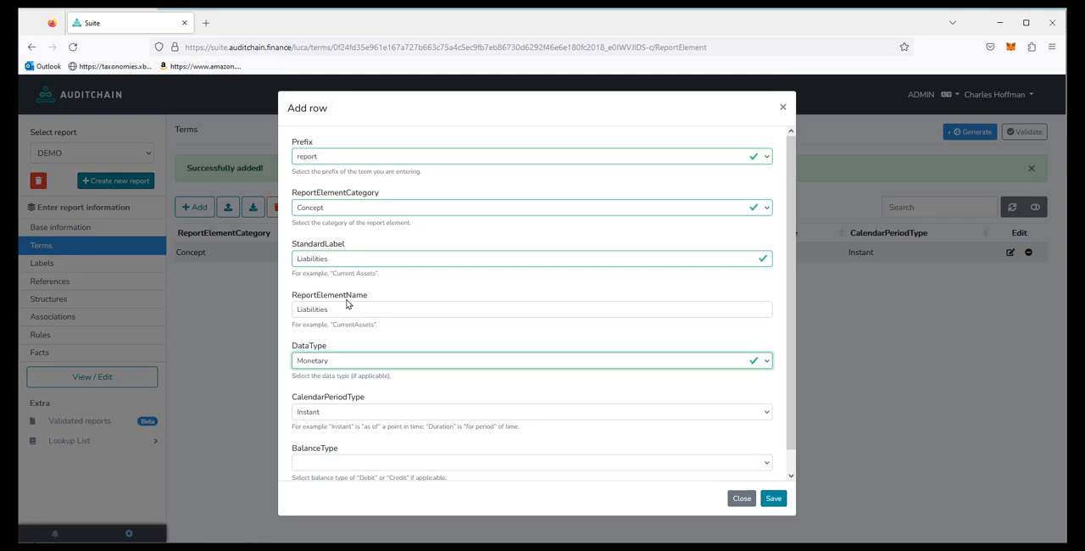
left_click(319, 463)
left_click(315, 506)
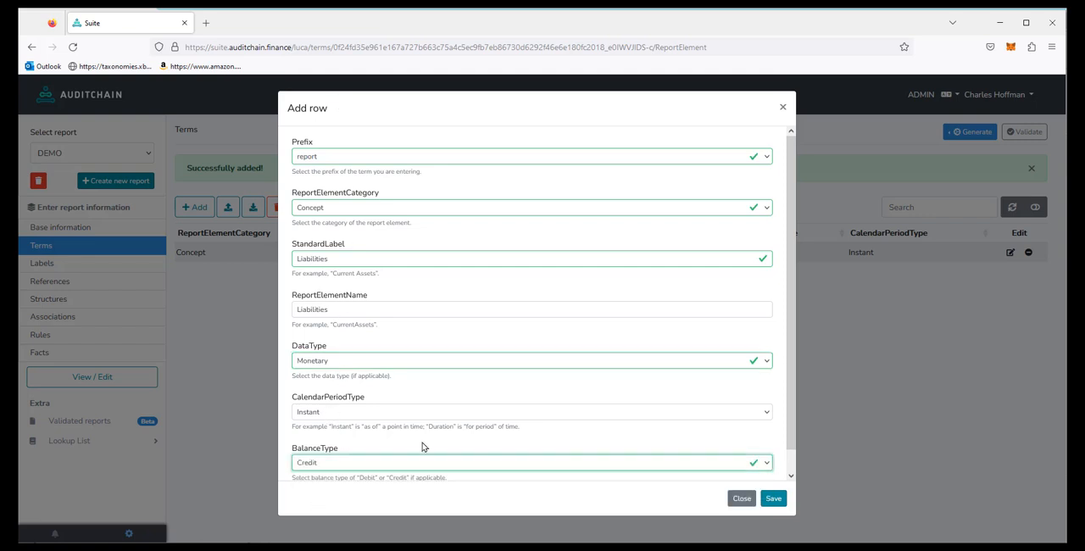
left_click(774, 500)
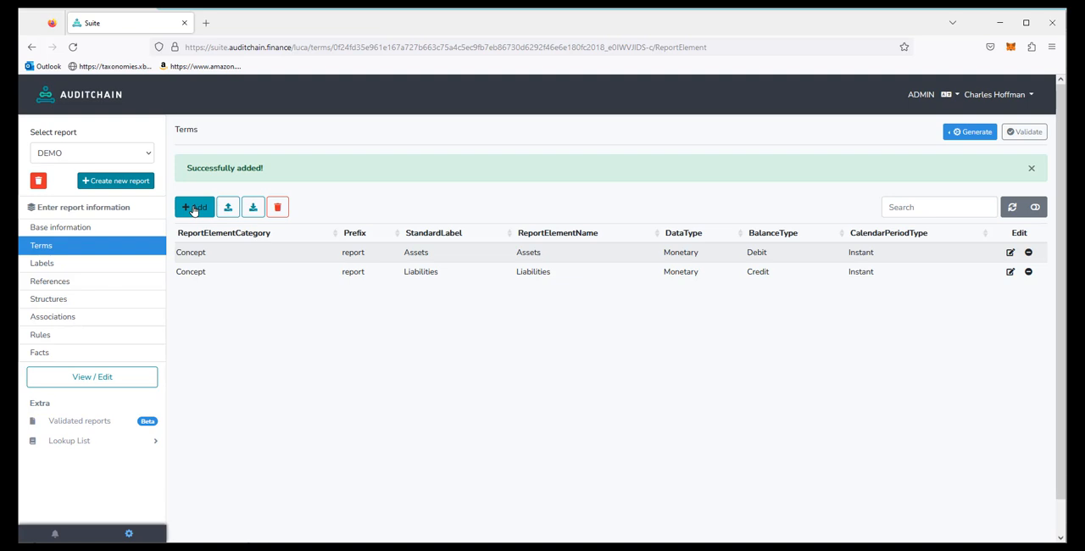
Step: Start a new term with prefix "report", report element category Concept and standard label "Equity"
left_click(195, 210)
left_click(307, 160)
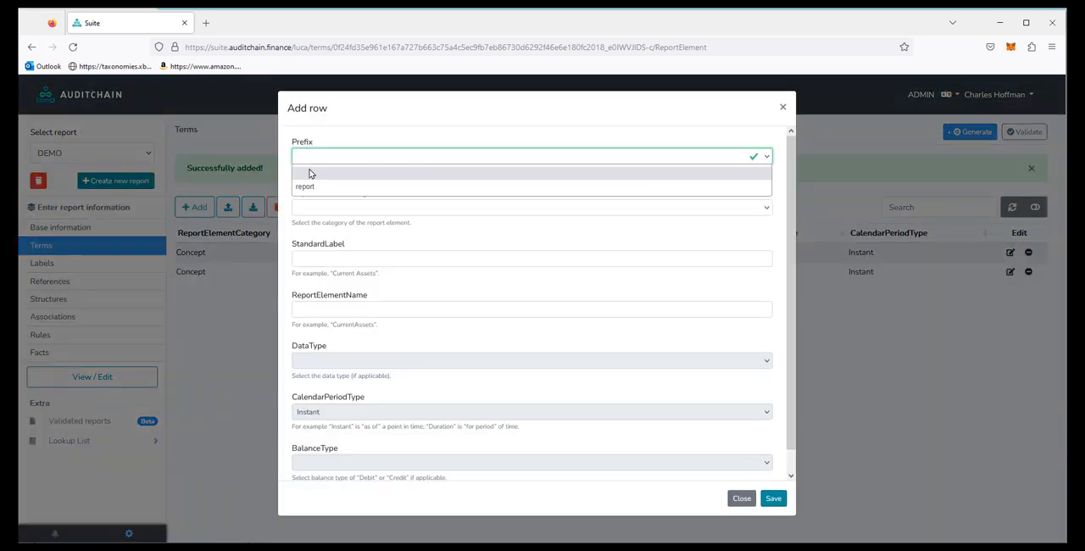
left_click(319, 188)
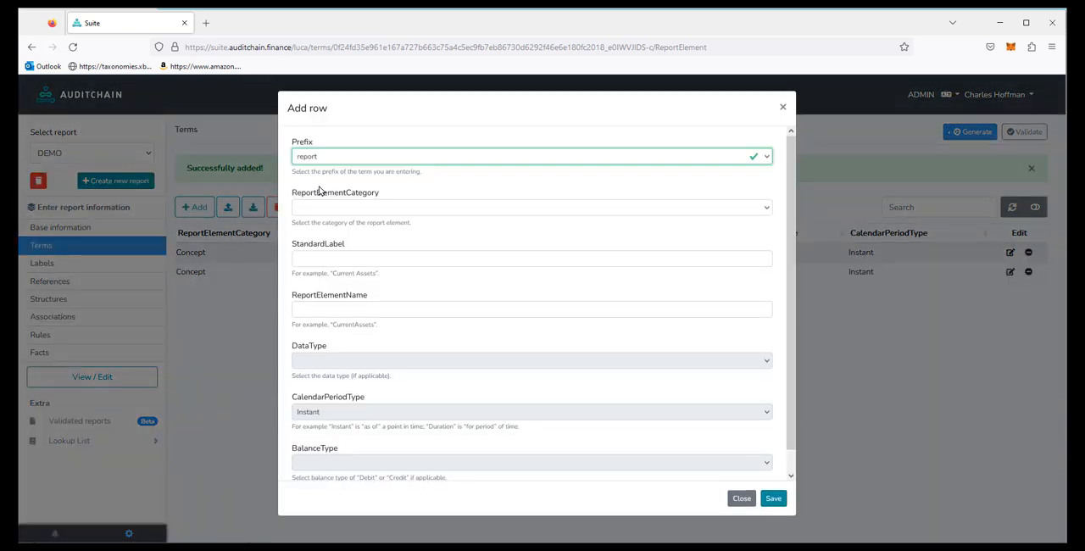
left_click(326, 213)
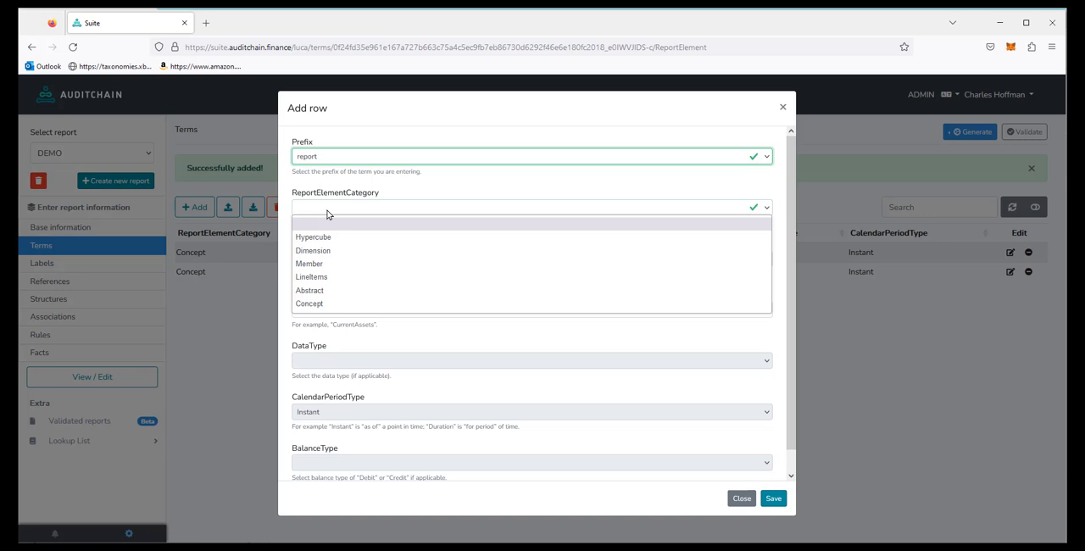
left_click(310, 303)
left_click(334, 260)
type("Eq")
key("Tab")
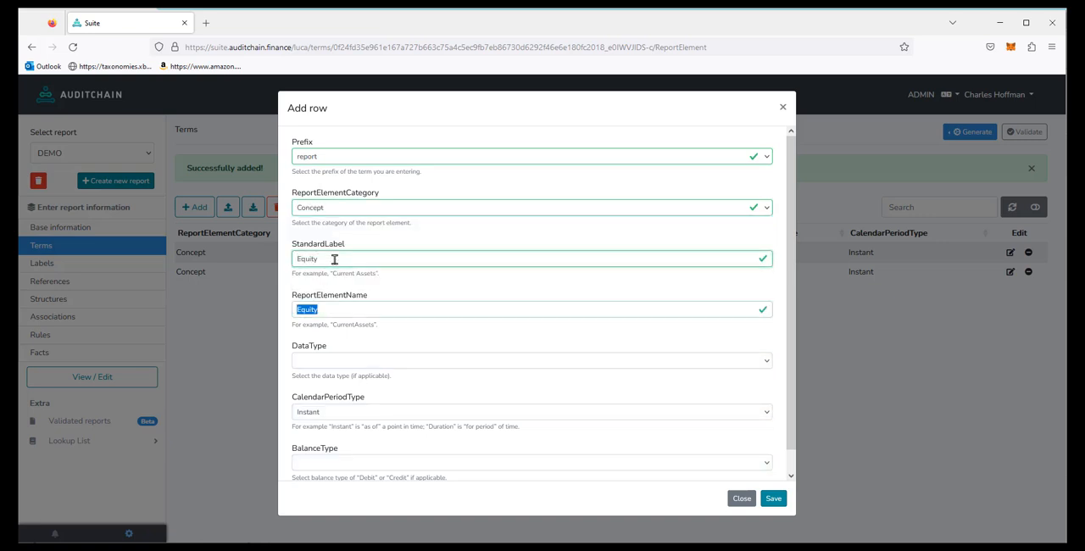
Step: Give the Equity term the Monetary data type and Credit balance type, and save it
key("Tab")
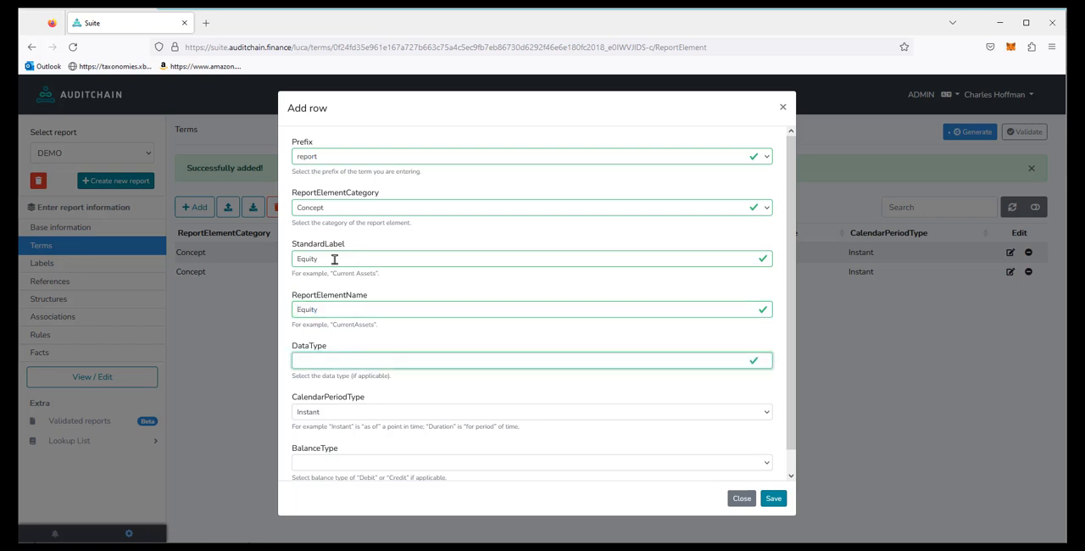
key("Tab")
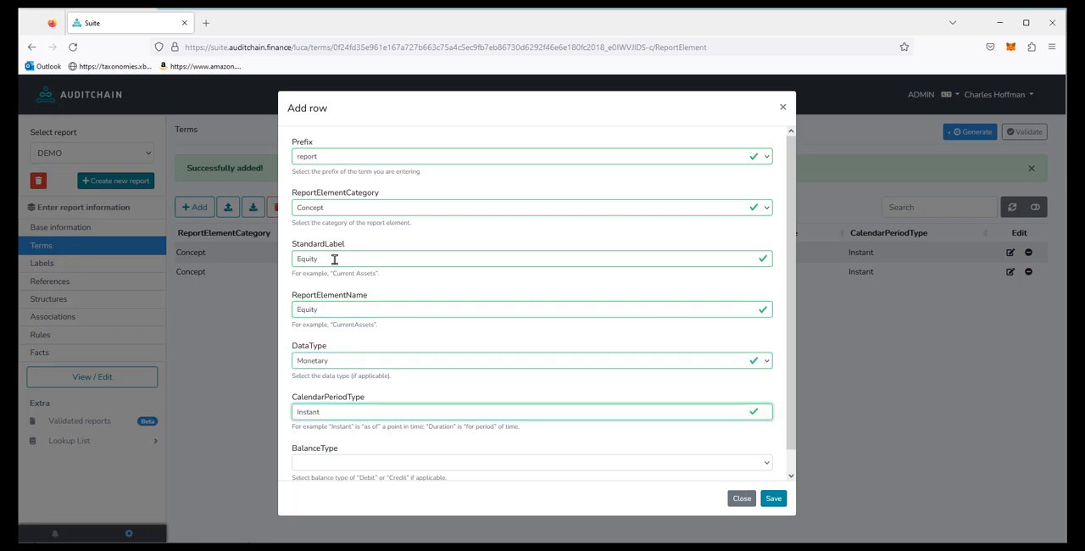
key("Tab")
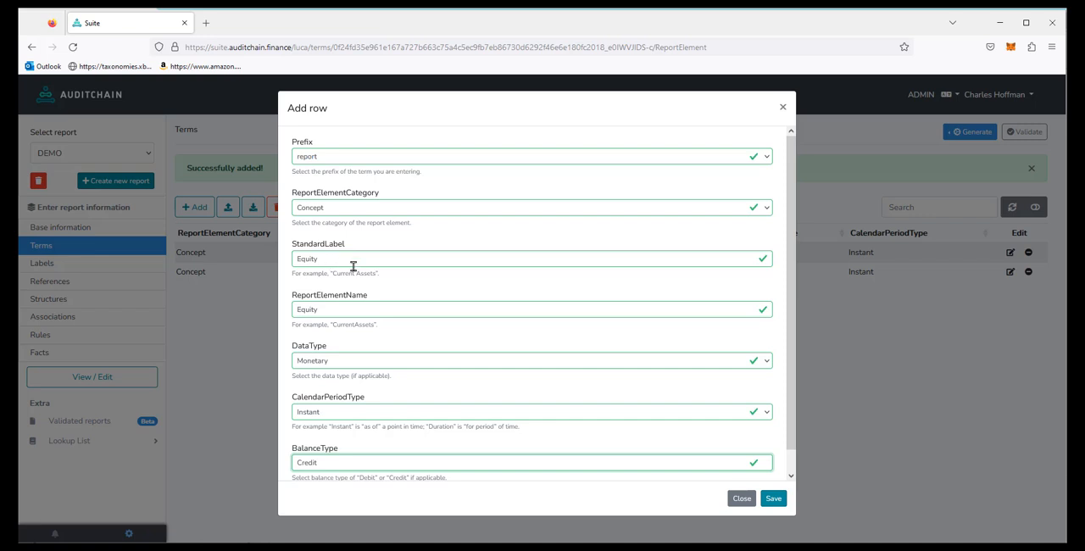
left_click(773, 499)
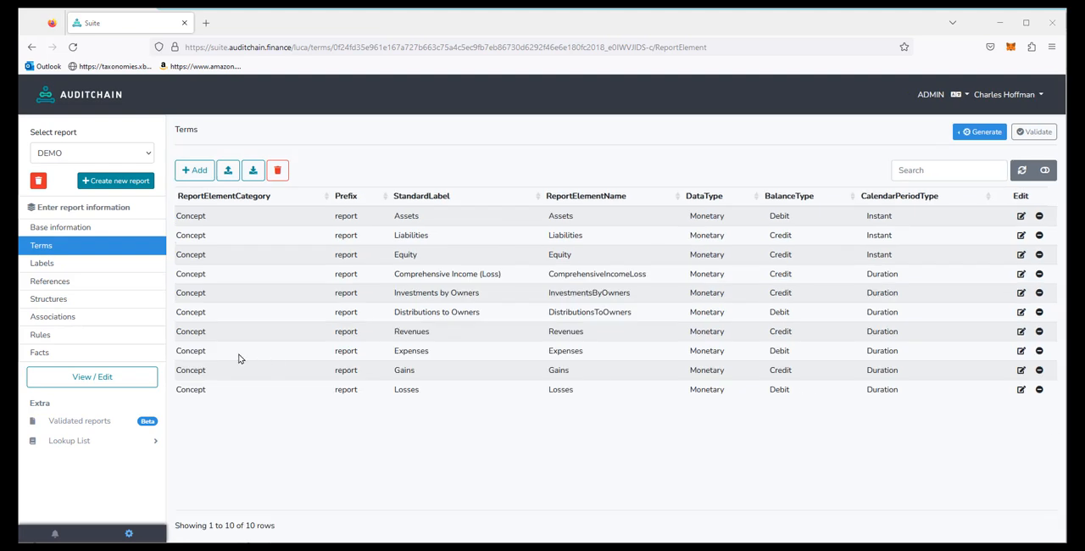
double_click(411, 235)
double_click(405, 255)
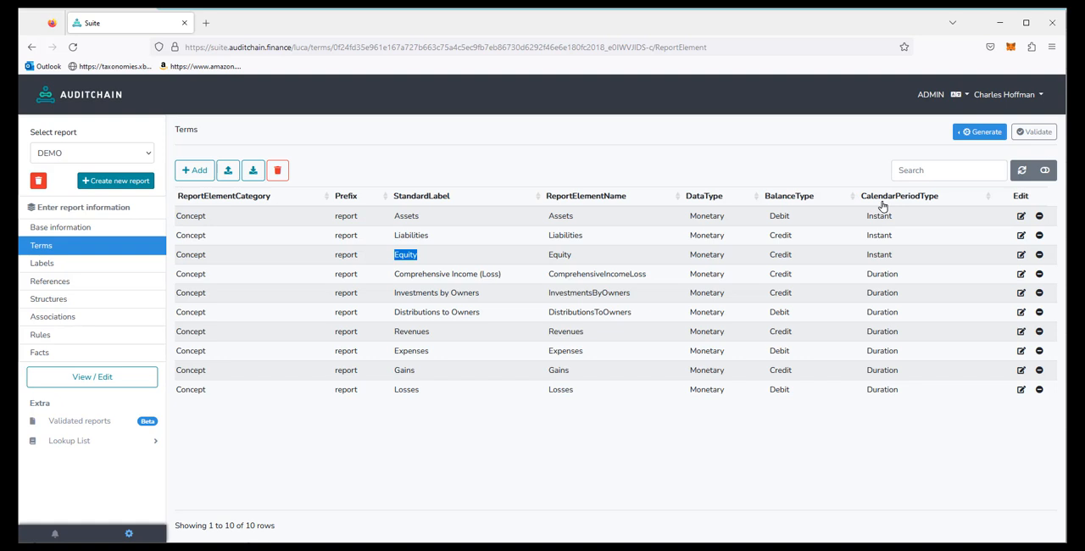
Step: Add and save a term with prefix "report", report element category Abstract and standard label "Balance Sheet [Arithmetic]"
left_click(201, 174)
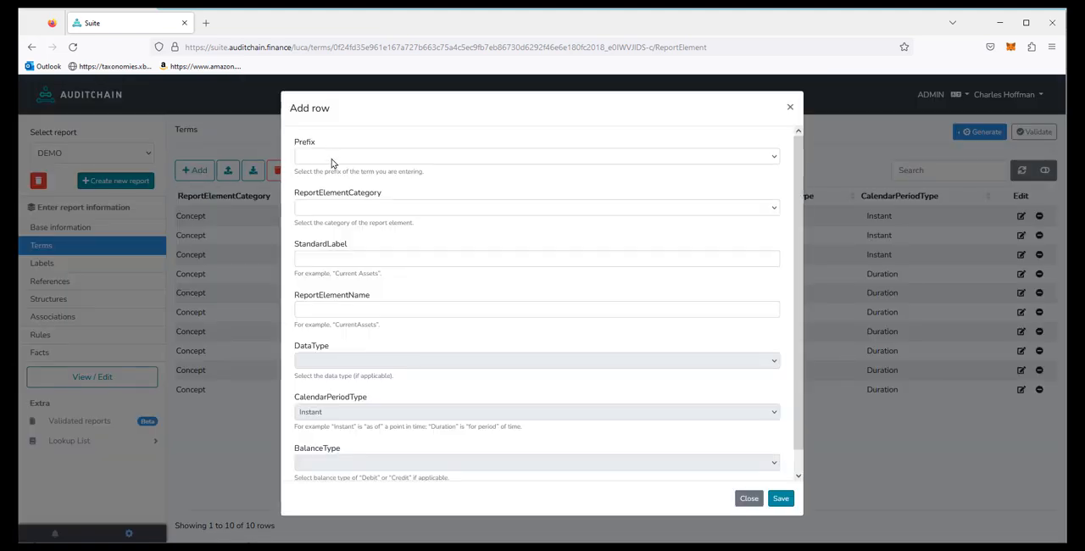
left_click(331, 162)
left_click(319, 187)
left_click(314, 210)
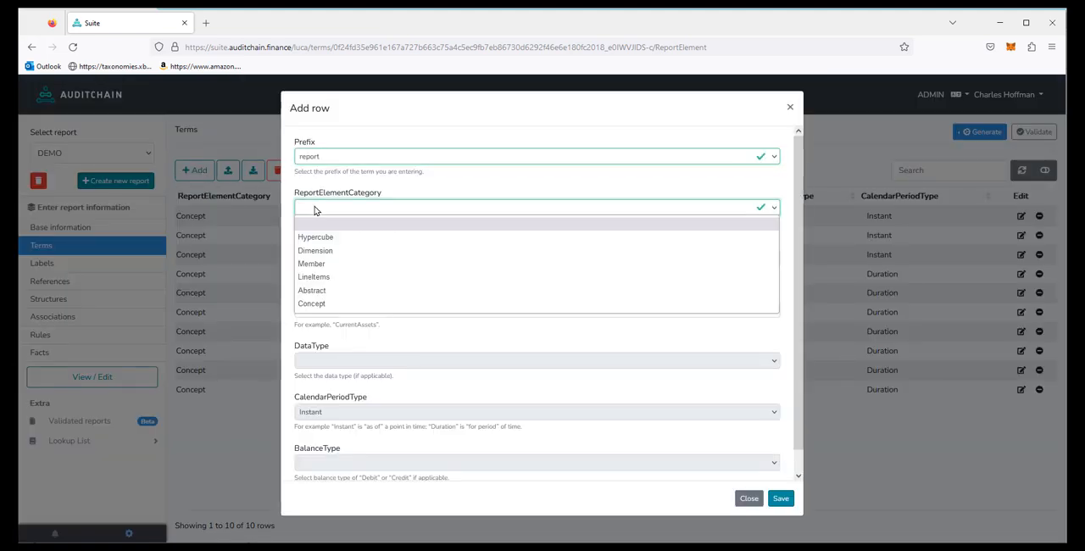
left_click(314, 291)
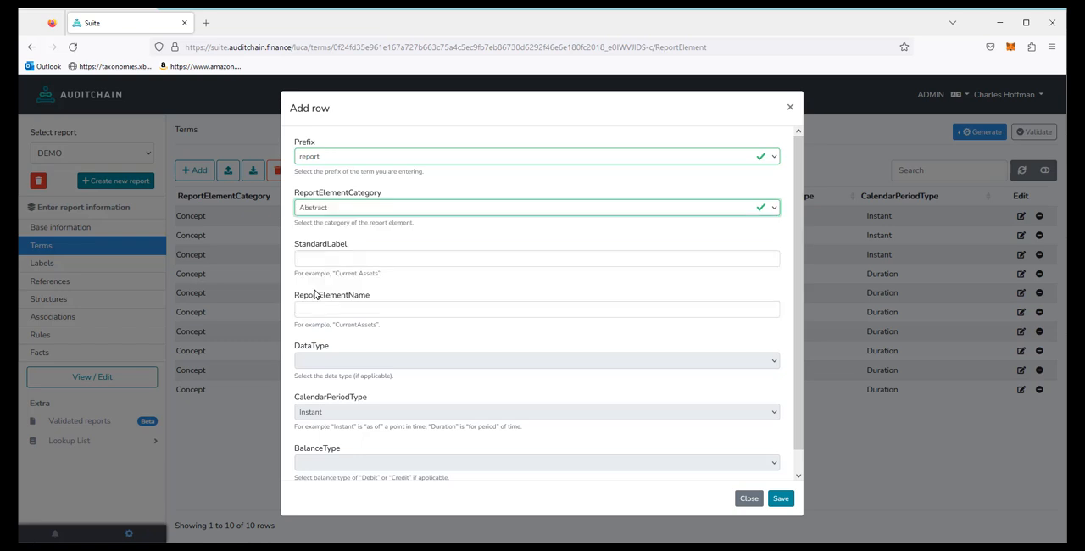
left_click(326, 258)
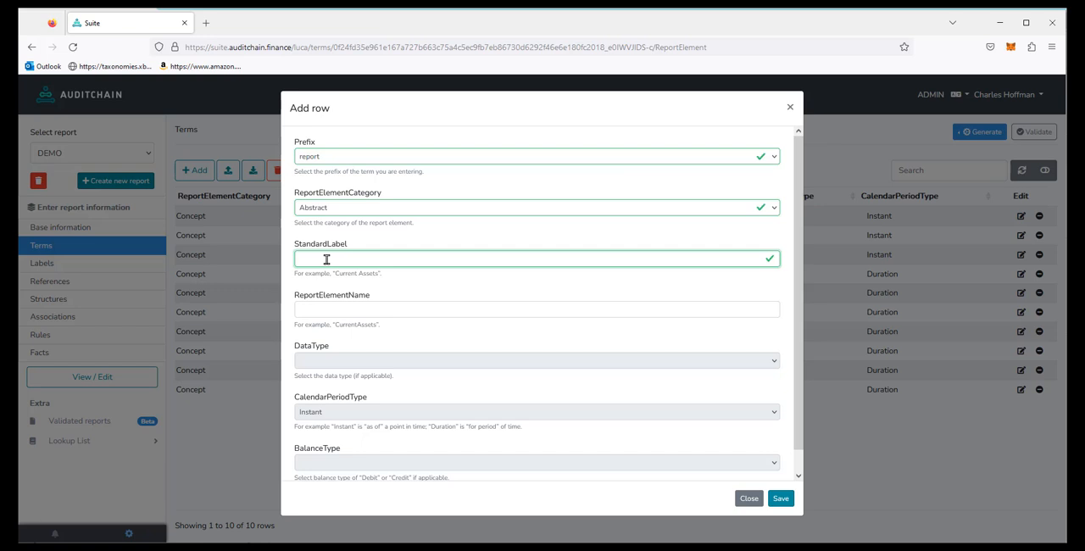
type("B")
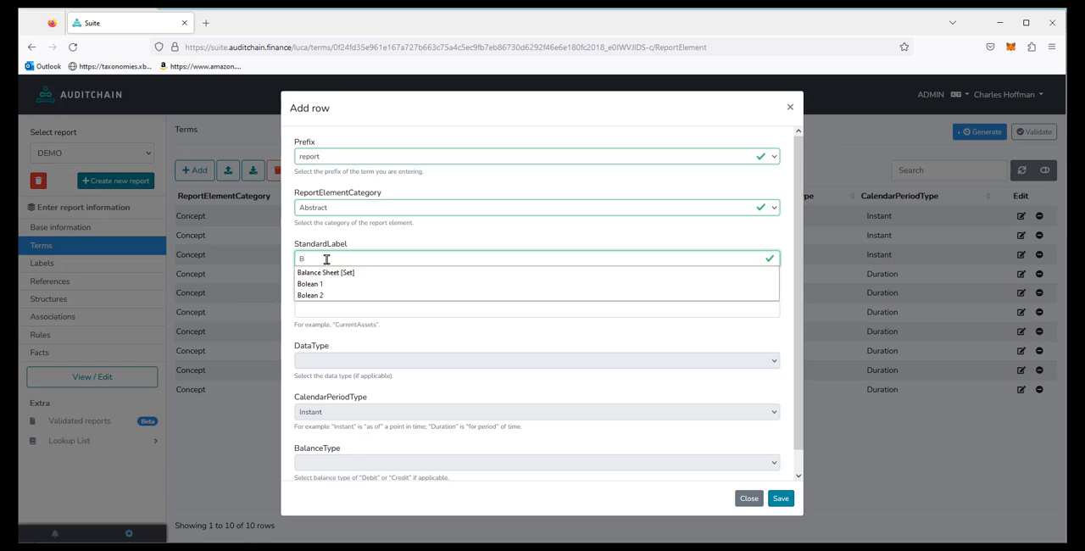
type("alance Sheet [")
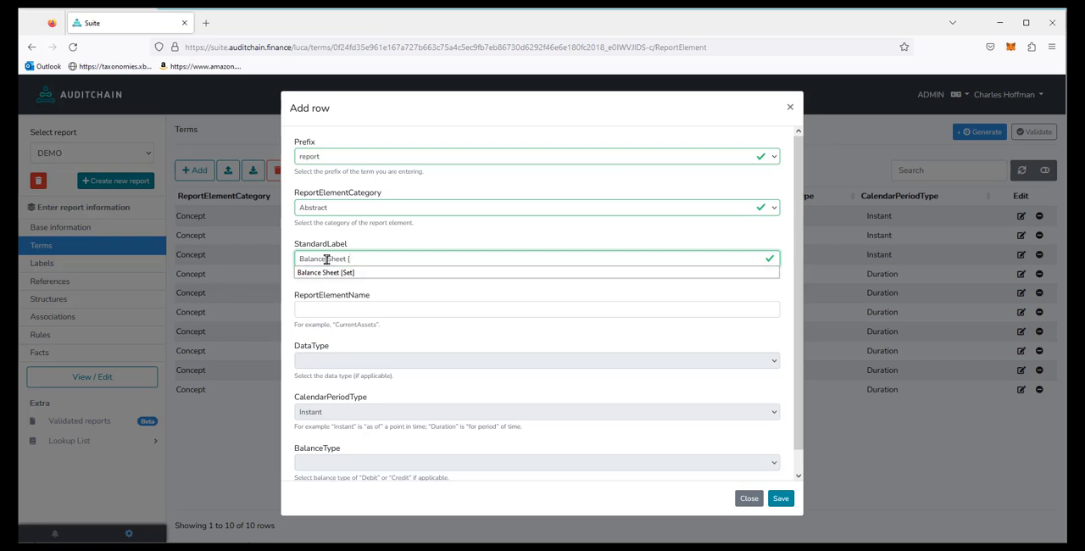
type("Arithmetic")
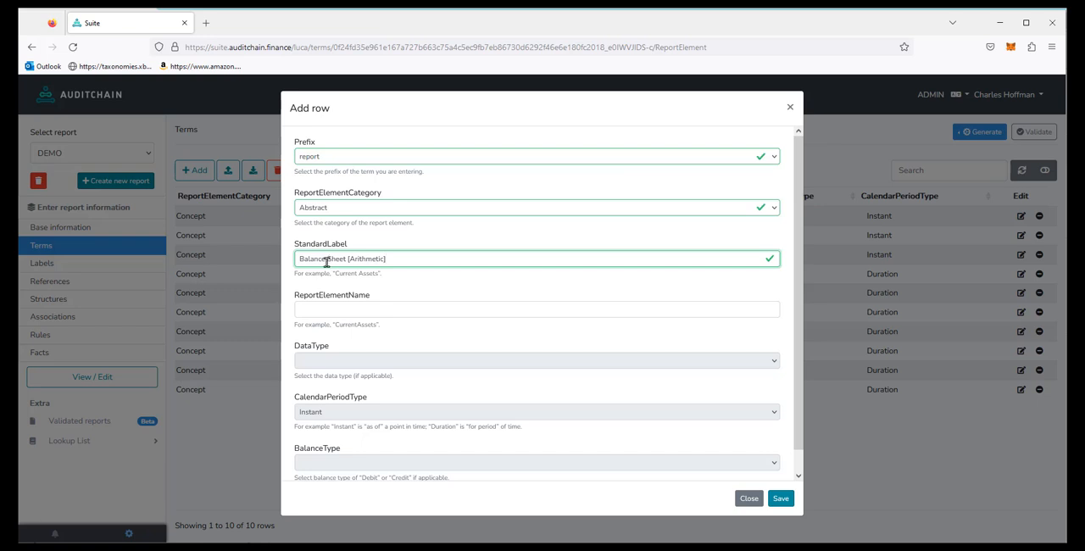
left_click(389, 329)
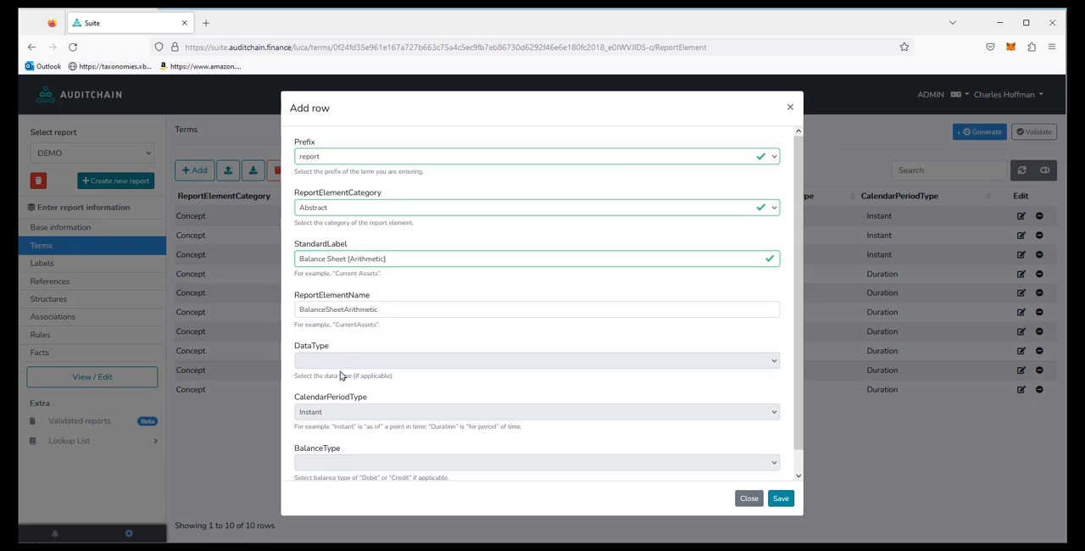
left_click(781, 501)
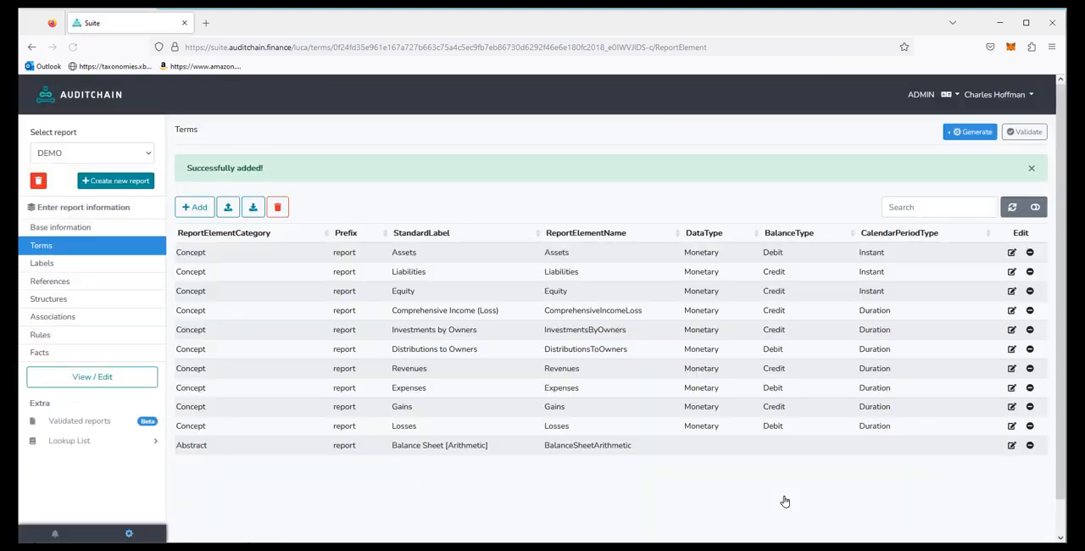
Step: Add and save a term with prefix "report", report element category Abstract and standard label "Income Statement [Roll Up]"
left_click(195, 207)
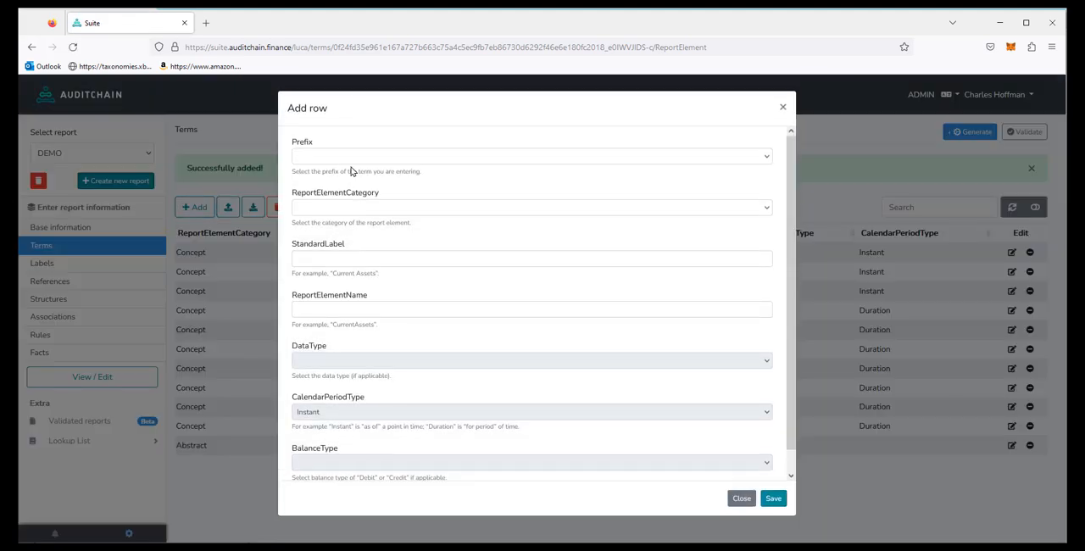
left_click(357, 157)
left_click(324, 186)
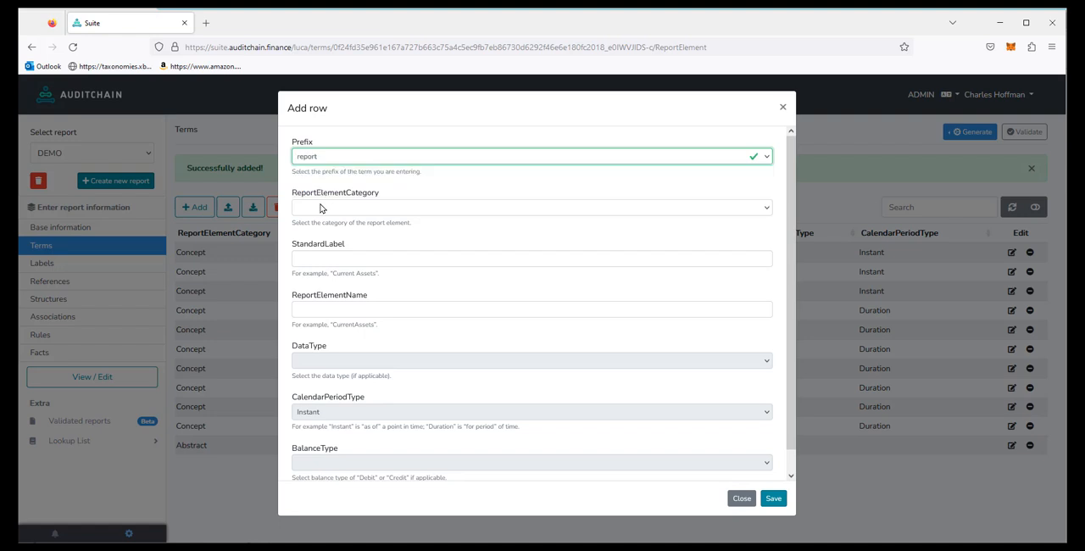
left_click(320, 207)
left_click(314, 291)
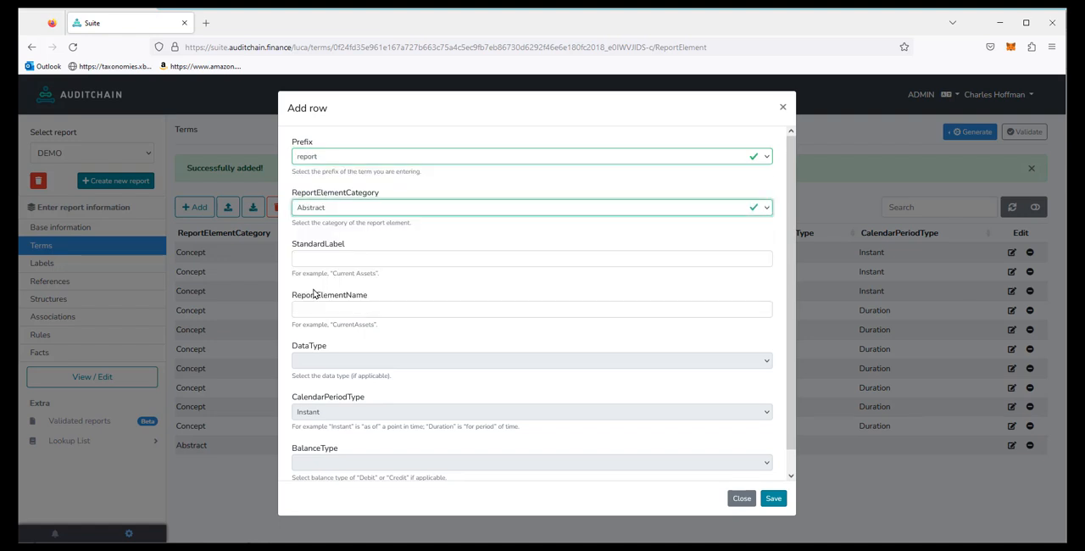
left_click(332, 256)
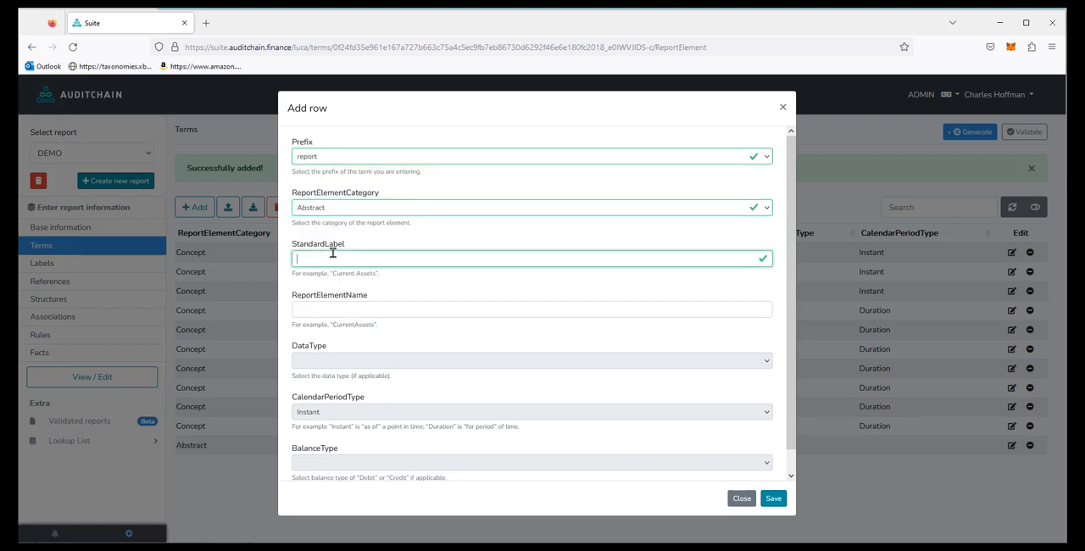
type("Income Statement [Roll Up]")
left_click(352, 284)
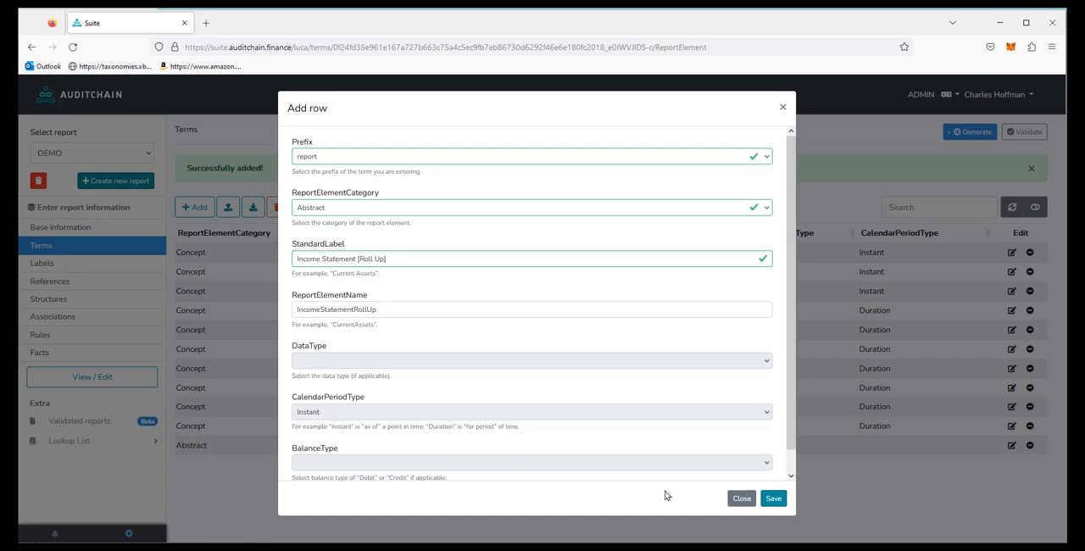
left_click(774, 499)
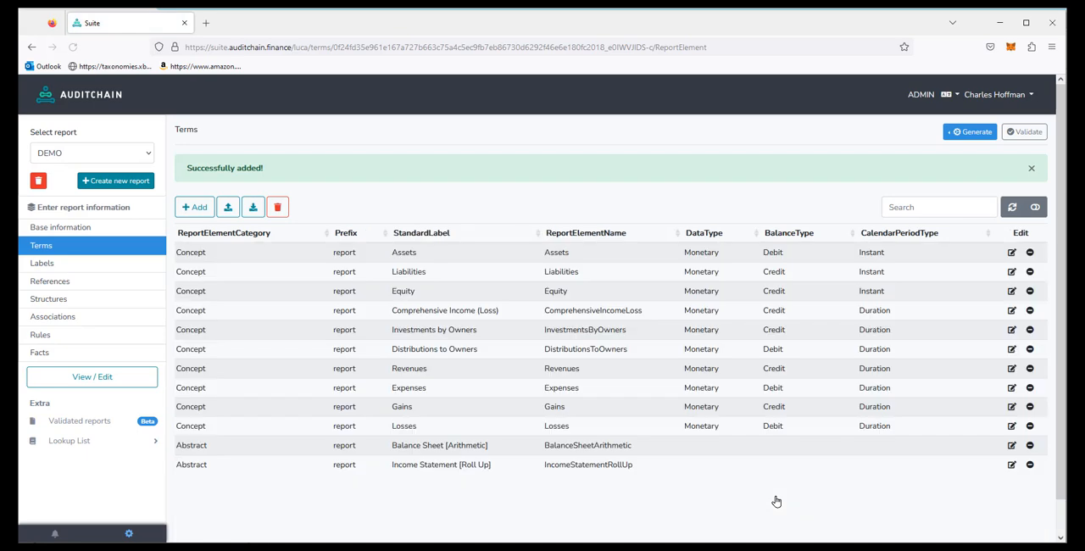
Step: Add and save a term with prefix "report", report element category Abstract and standard label "Changes in Equity [Roll Forward]"
left_click(194, 207)
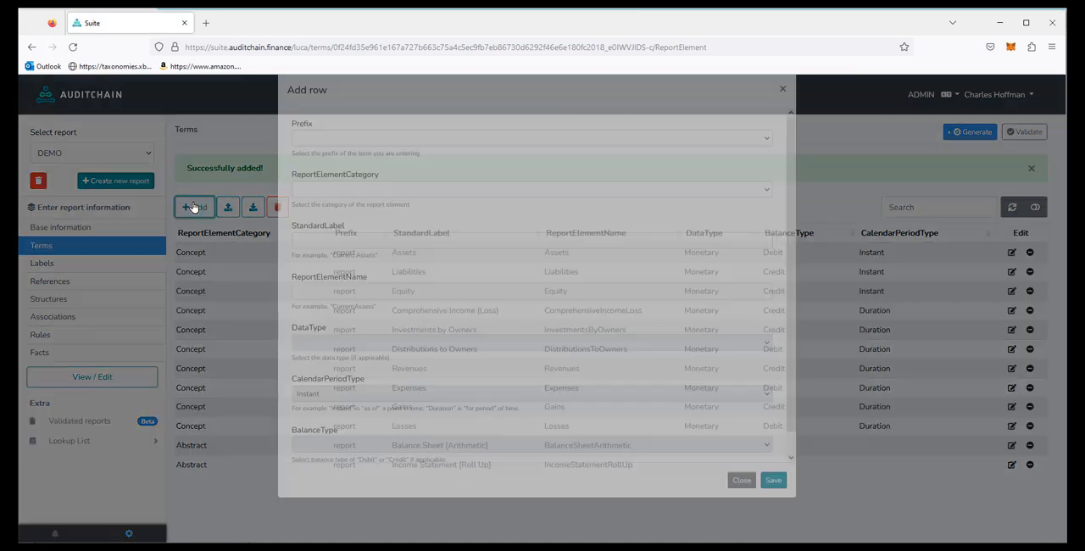
left_click(369, 161)
left_click(345, 187)
left_click(343, 208)
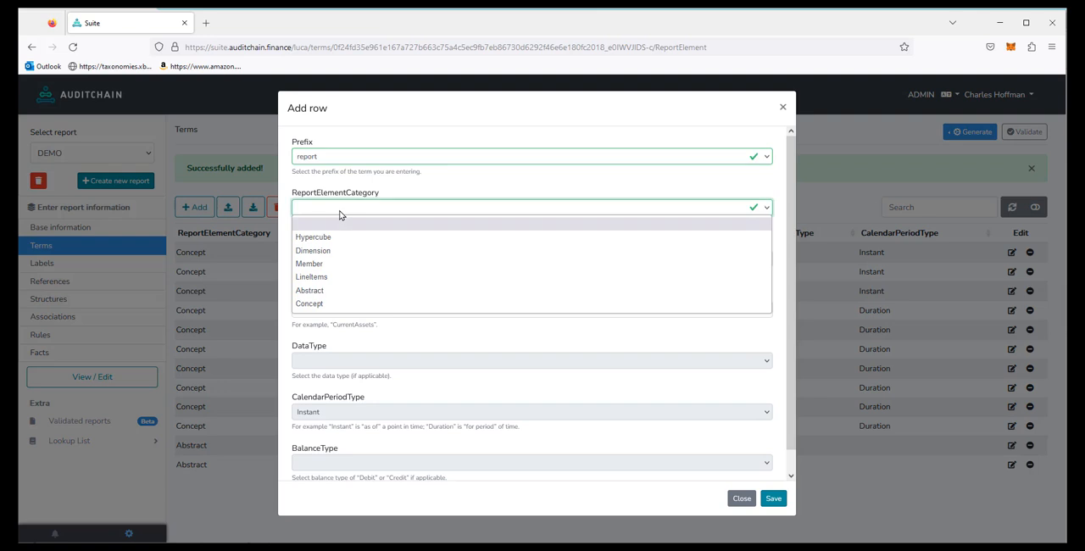
left_click(326, 290)
left_click(333, 256)
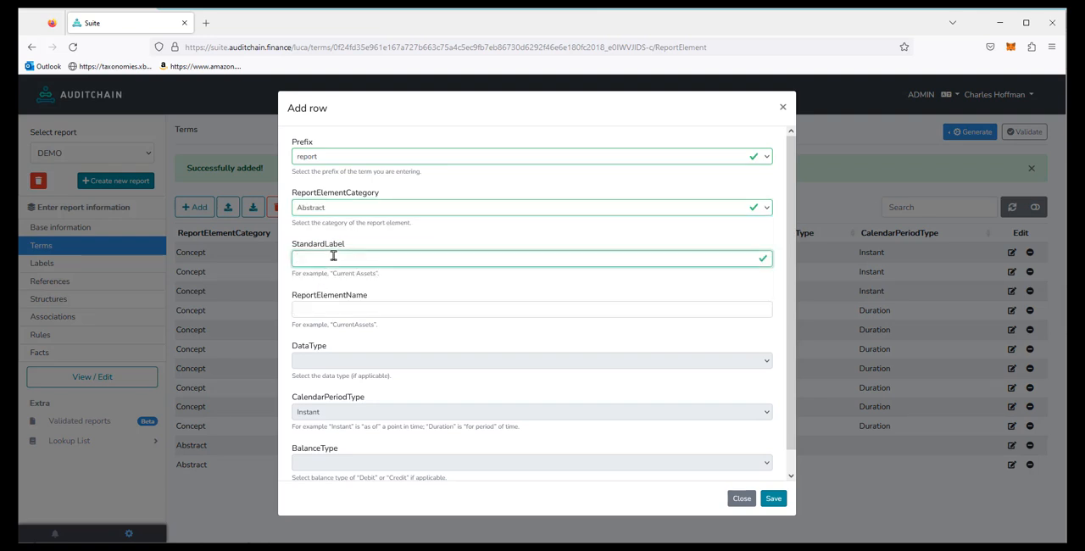
type("Changes in Equity (Roll Forward]")
left_click(341, 310)
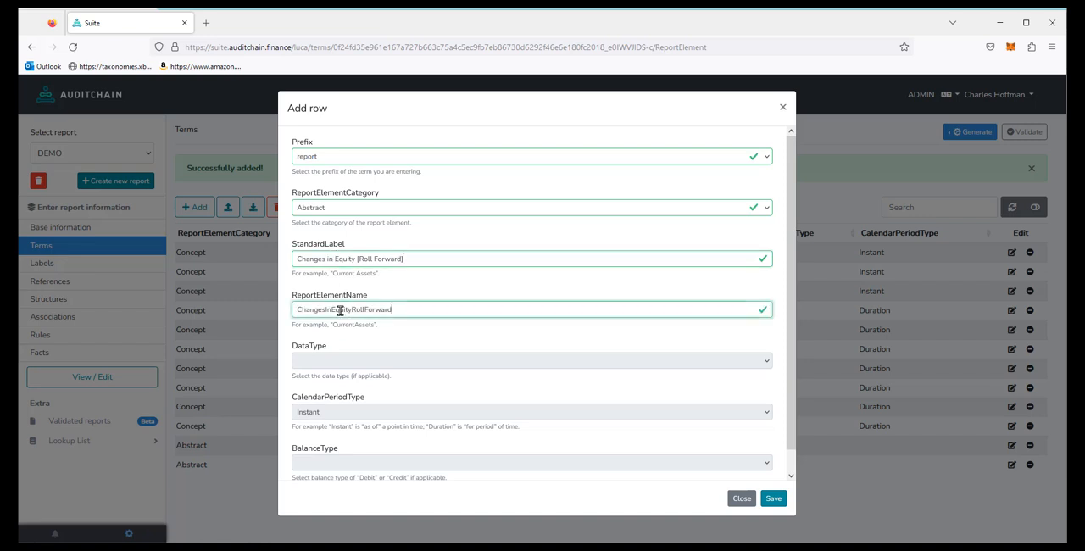
left_click(774, 499)
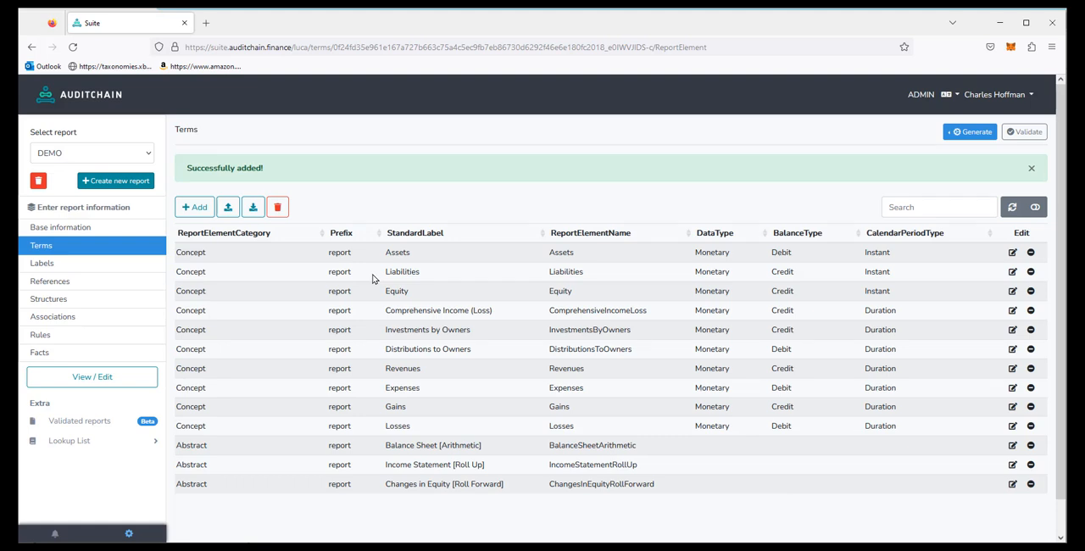
Step: Start a new label for the report element report:Equity with English as its language
left_click(40, 267)
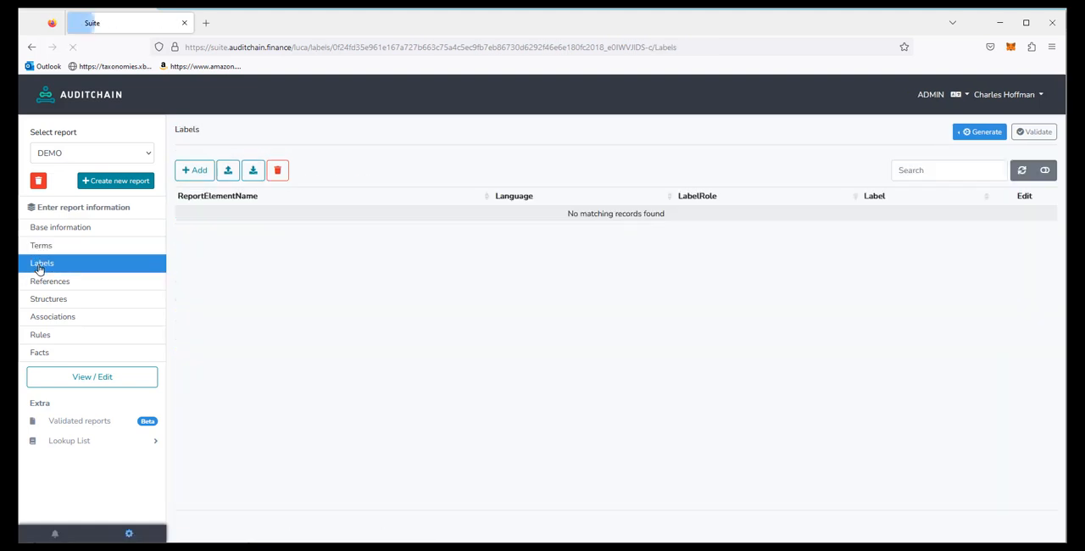
left_click(195, 170)
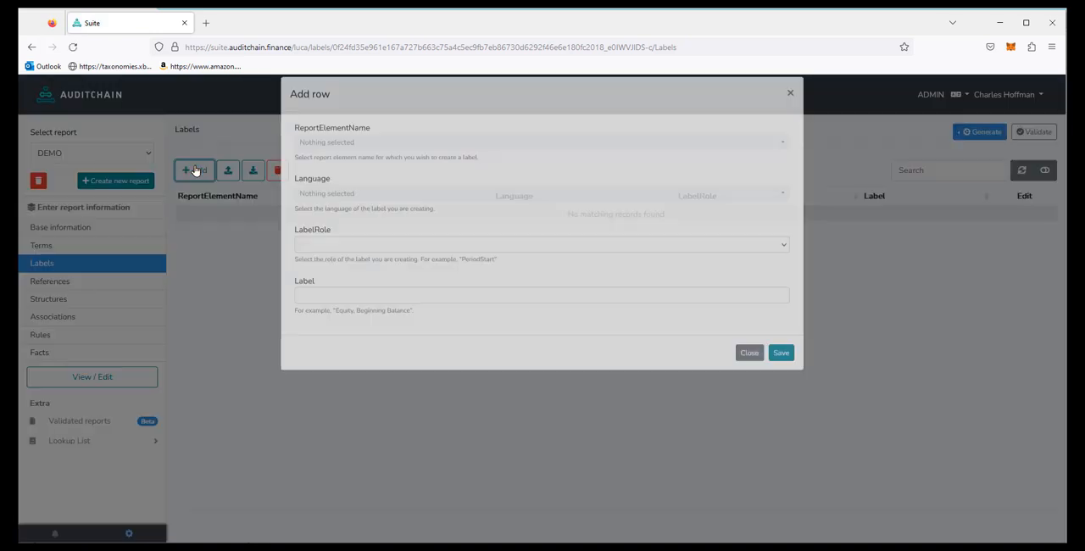
left_click(325, 157)
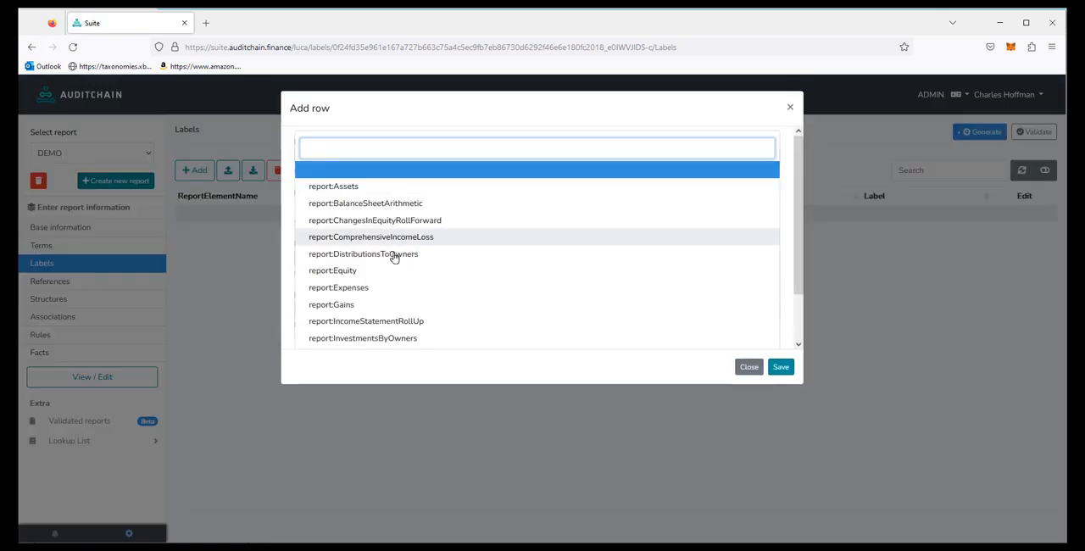
left_click(350, 270)
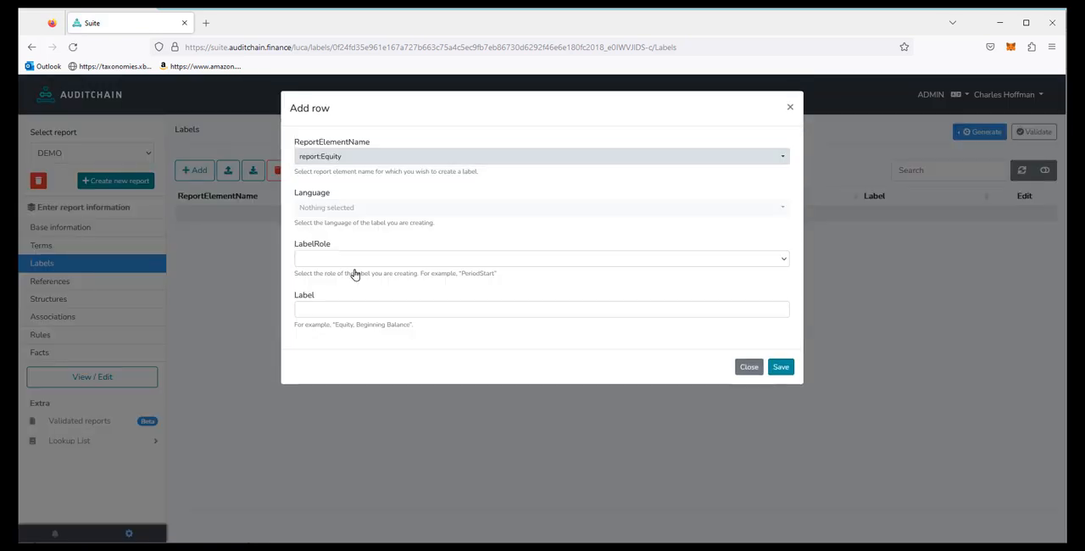
left_click(331, 207)
left_click(335, 188)
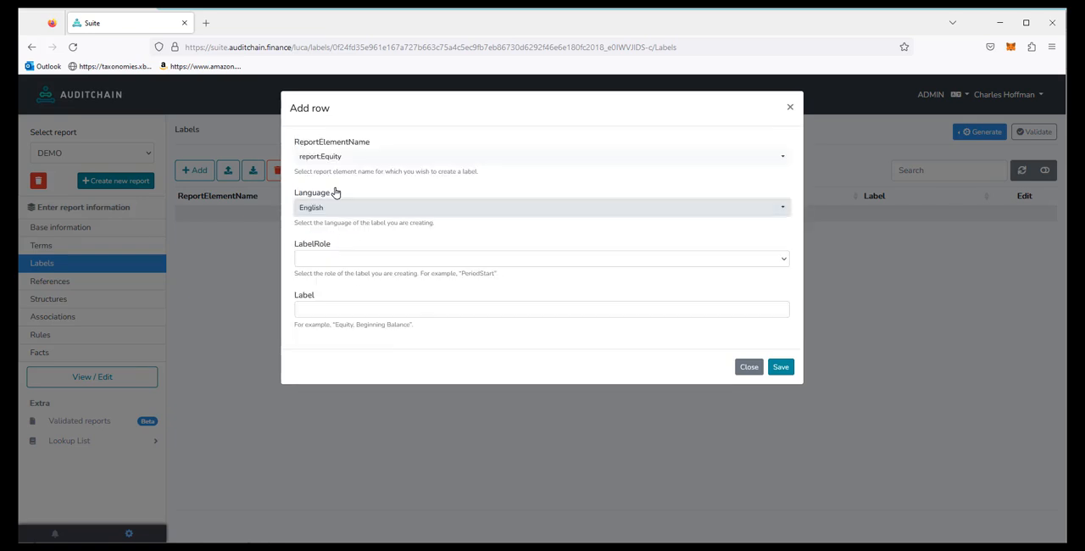
Step: Give the new Equity label the PeriodStart role and the text "Equity, Beginning Balance", and save it
left_click(326, 261)
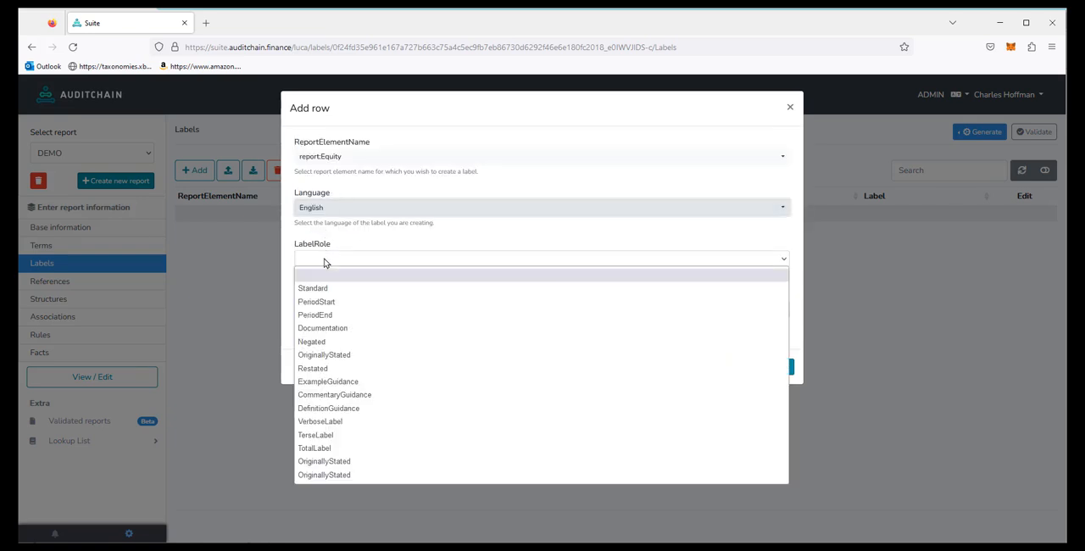
left_click(325, 303)
left_click(324, 312)
type("equi")
key("BackSpace")
key("BackSpace")
key("BackSpace")
type("quity")
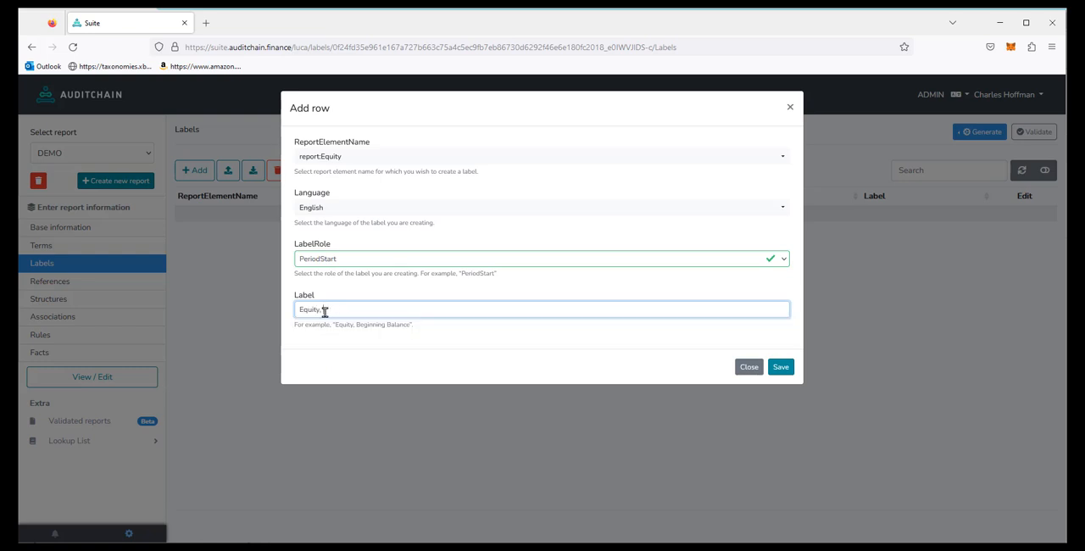
type(", Beginning Bbalance")
left_click(356, 309)
type("B")
key("Delete")
left_click(780, 367)
left_click(780, 367)
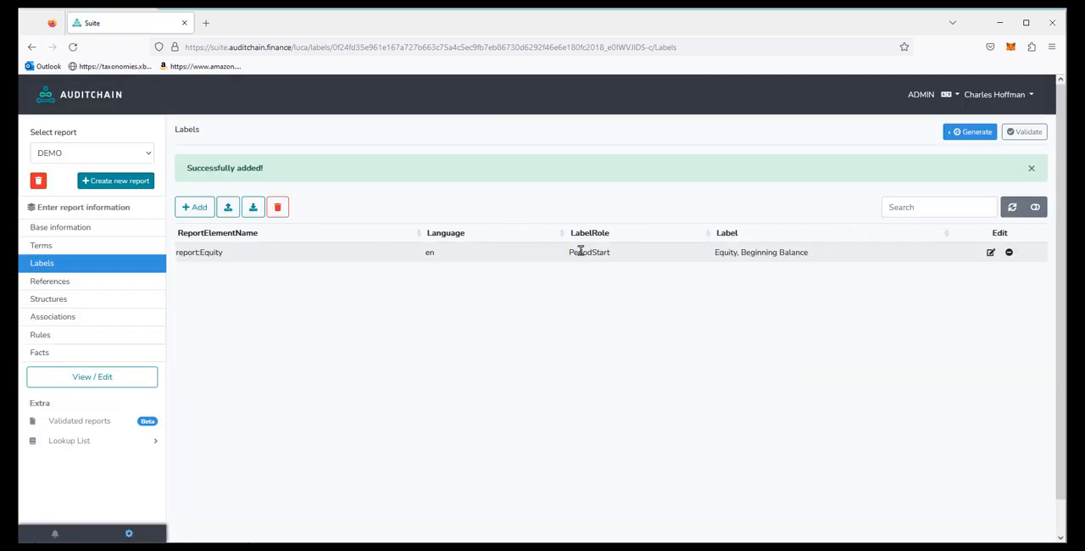
Step: Start another label for the report element report:Equity with English as its language and PeriodEnd as its role
left_click(203, 207)
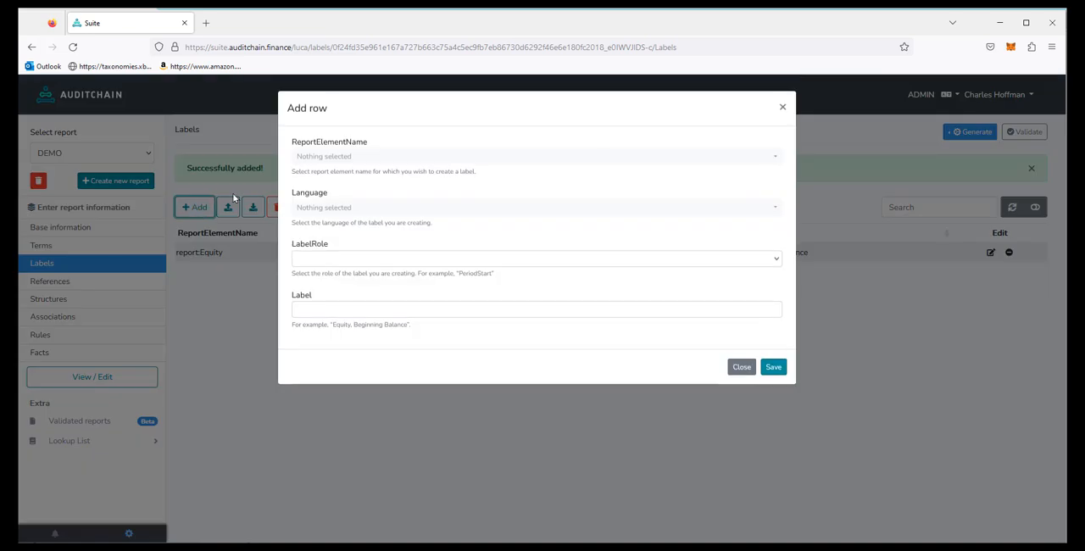
left_click(325, 157)
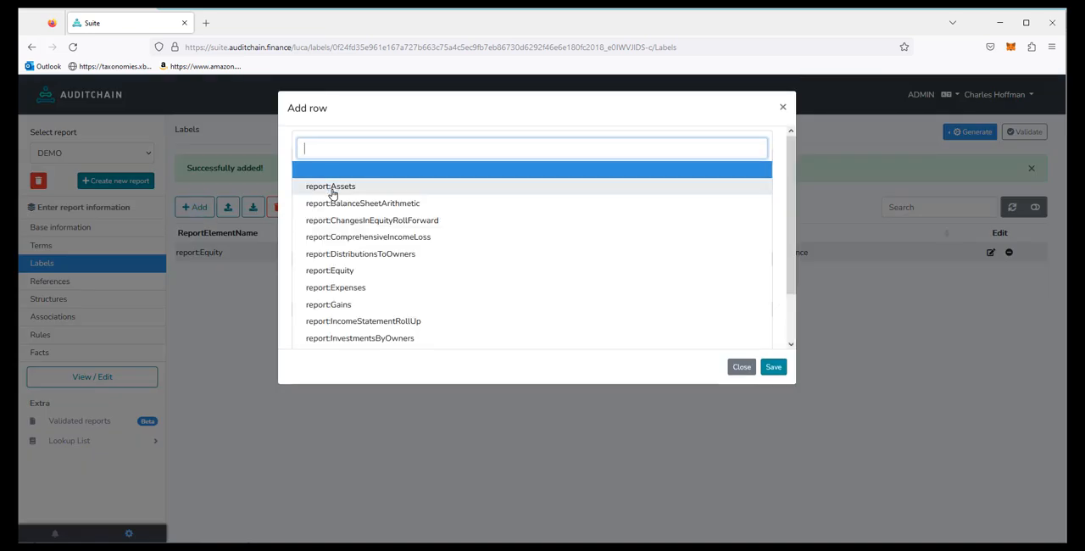
left_click(343, 270)
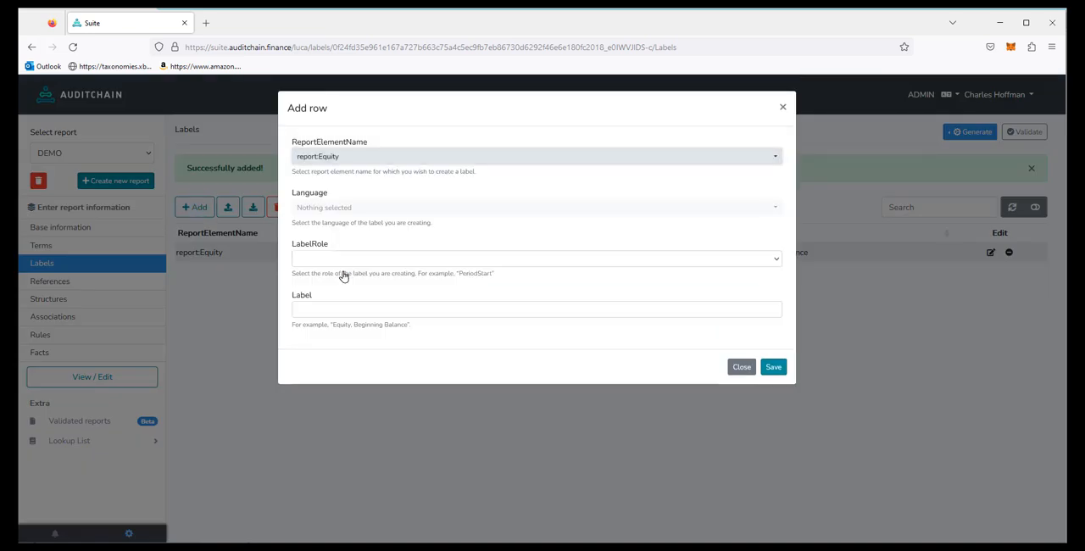
left_click(331, 206)
left_click(329, 183)
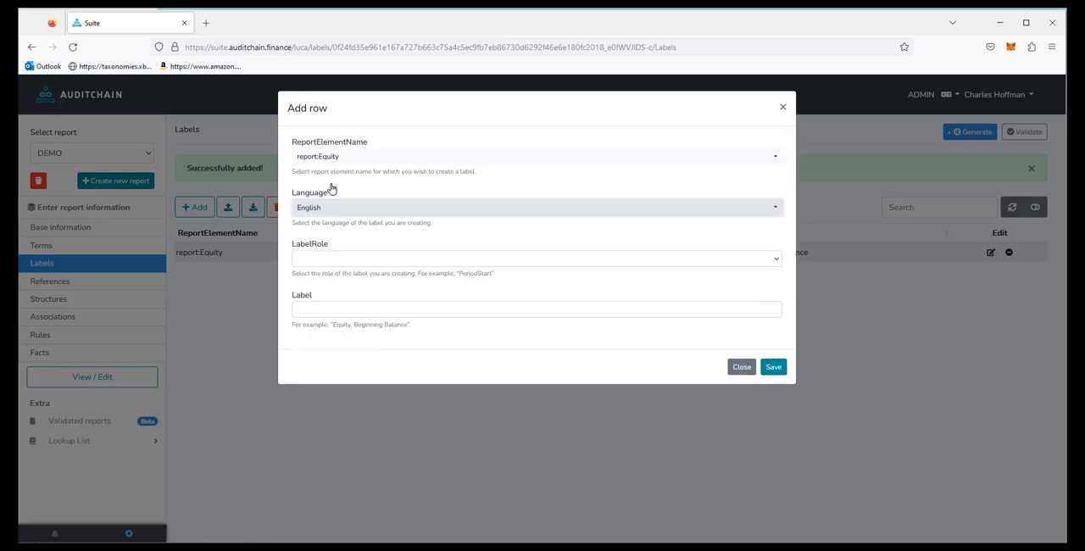
left_click(328, 260)
left_click(331, 312)
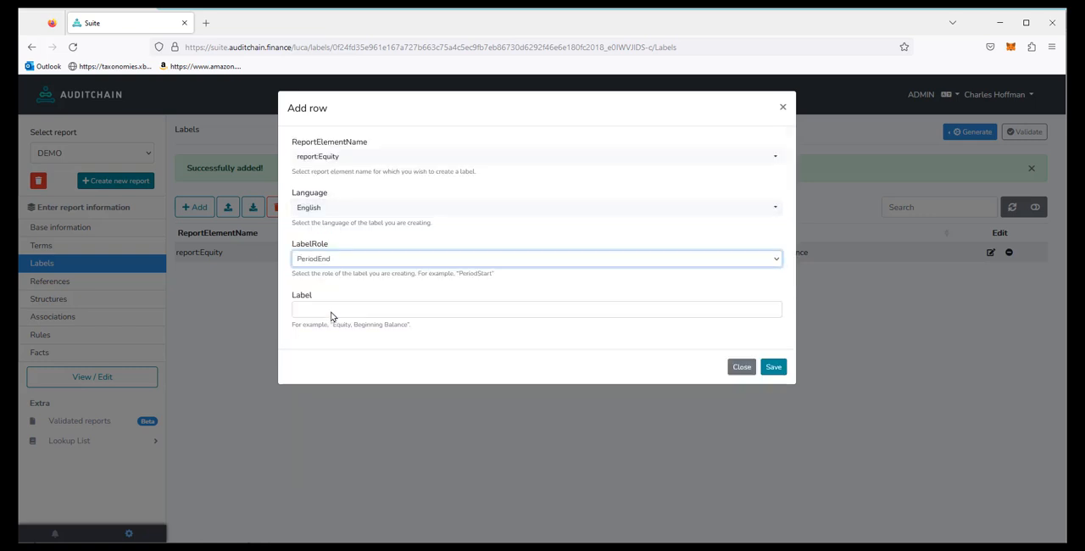
Step: Enter "Equity, Ending Balance" as the period-end label text and save the label
left_click(329, 311)
type("Equi")
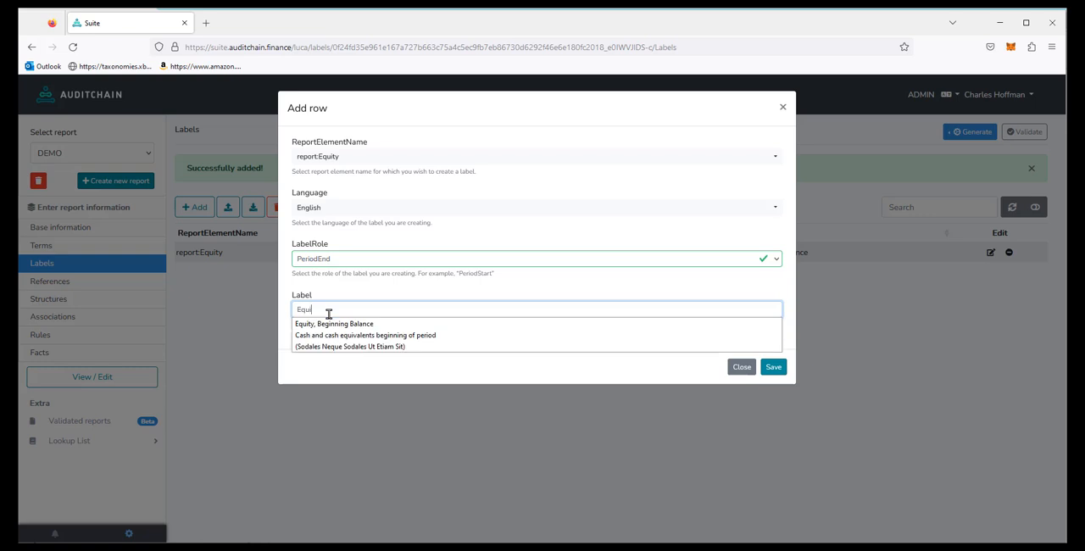
type("ty, Ending Balance")
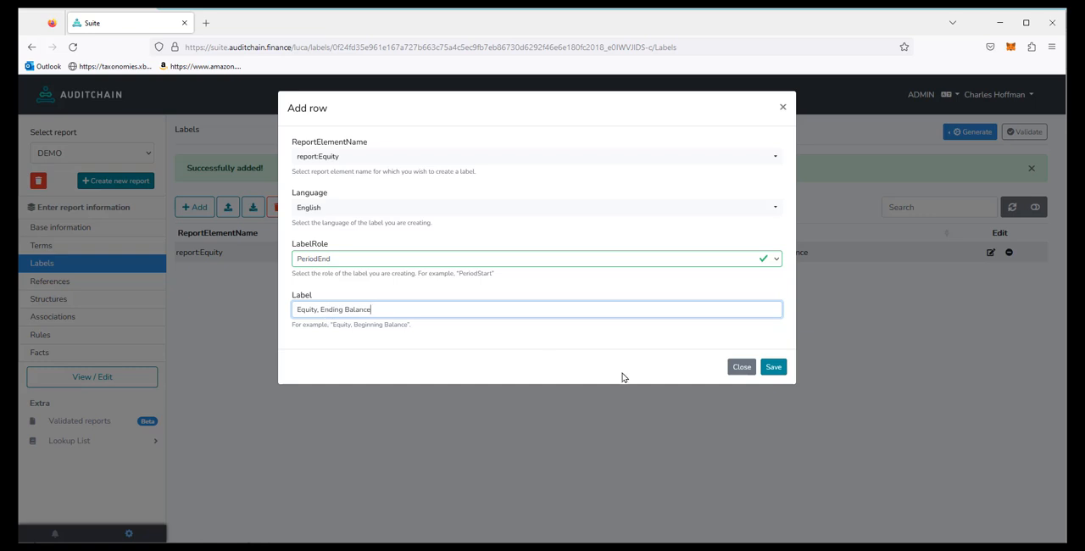
left_click(775, 368)
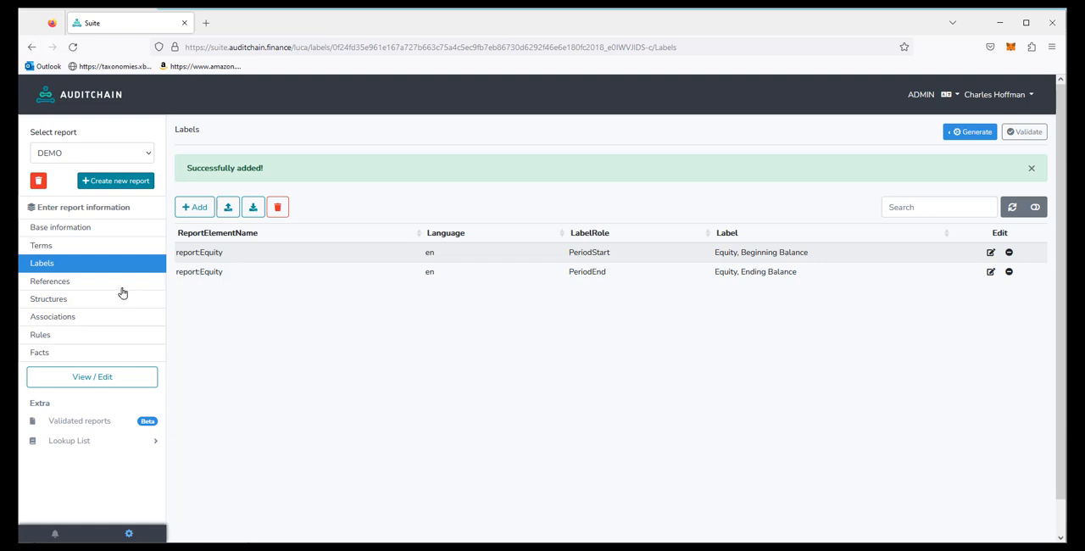
Step: Add and save a structure with identifier BalanceSheet, title "1-Balance Sheet" and sequence 1
left_click(58, 285)
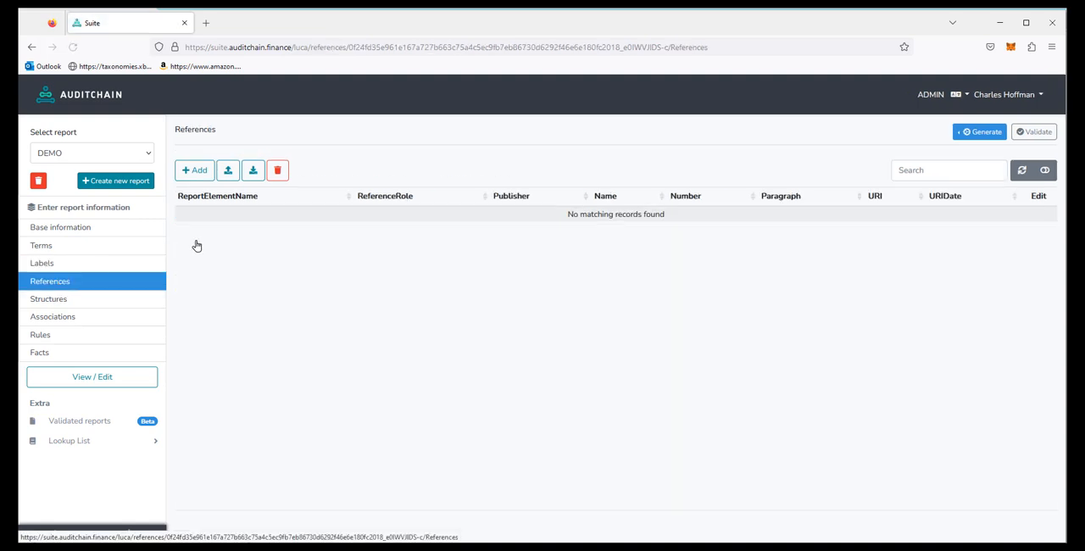
left_click(48, 305)
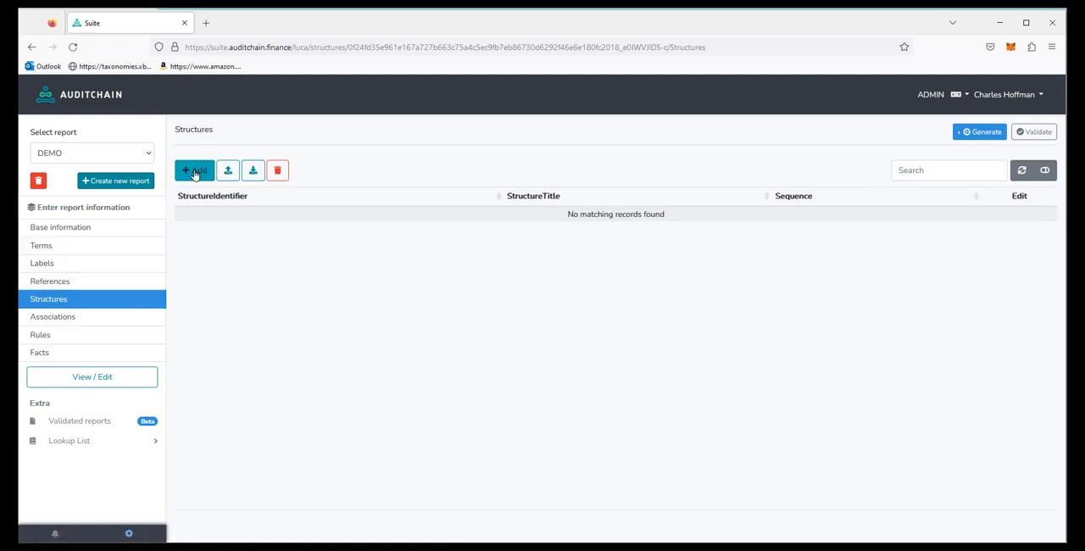
left_click(195, 172)
left_click(312, 157)
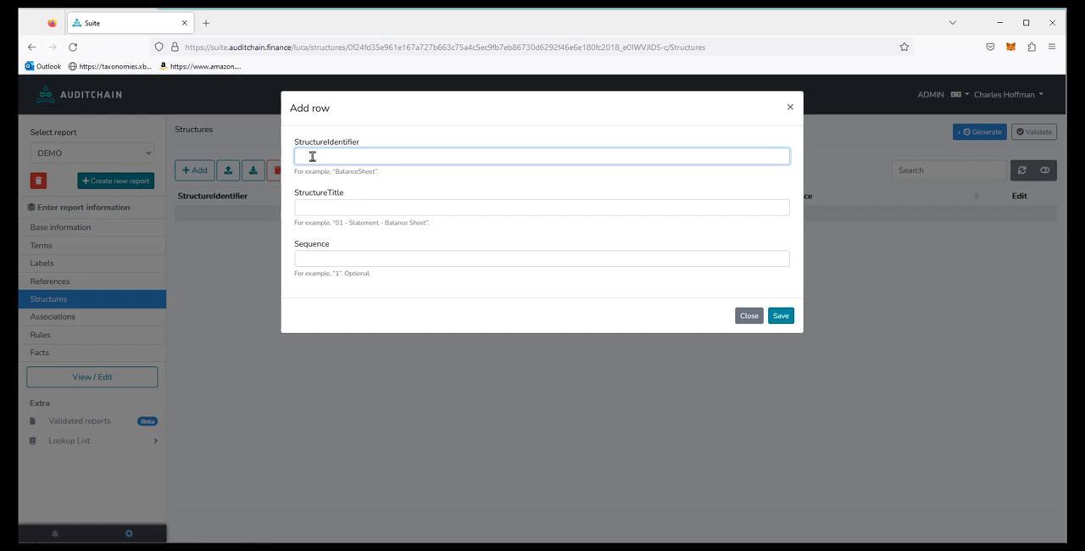
type("B")
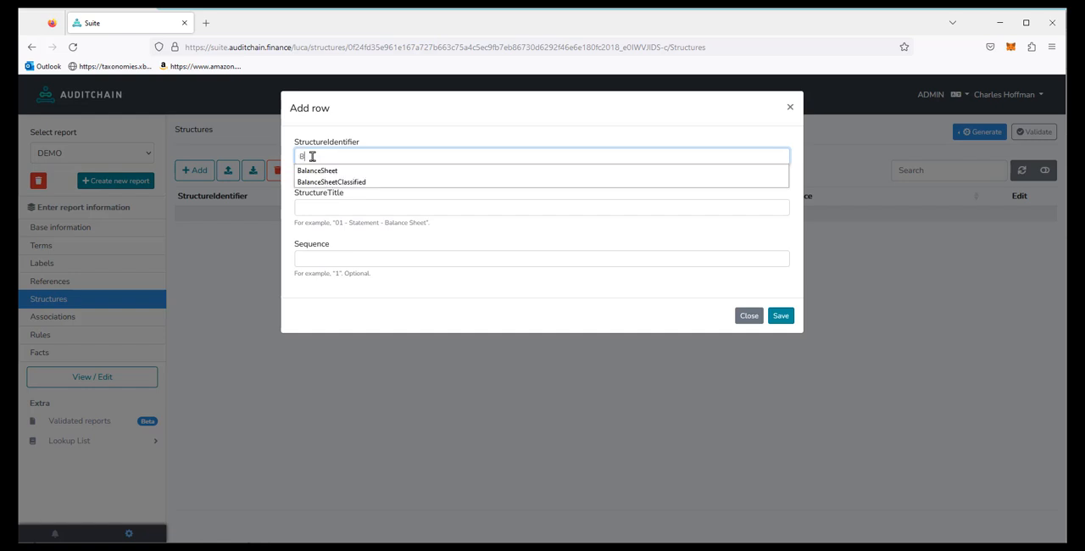
left_click(322, 171)
left_click(330, 206)
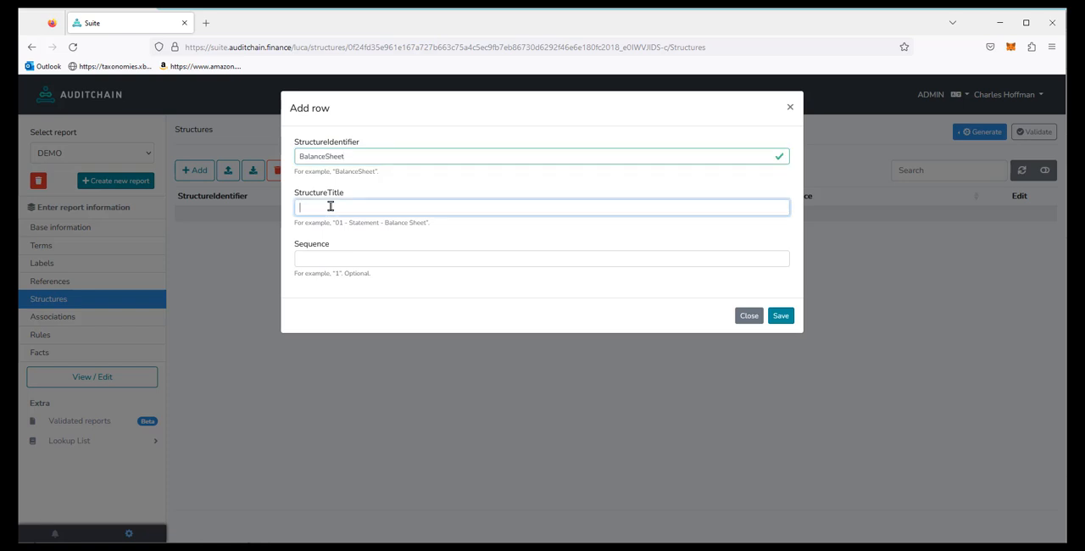
type("1-Balance Sheet")
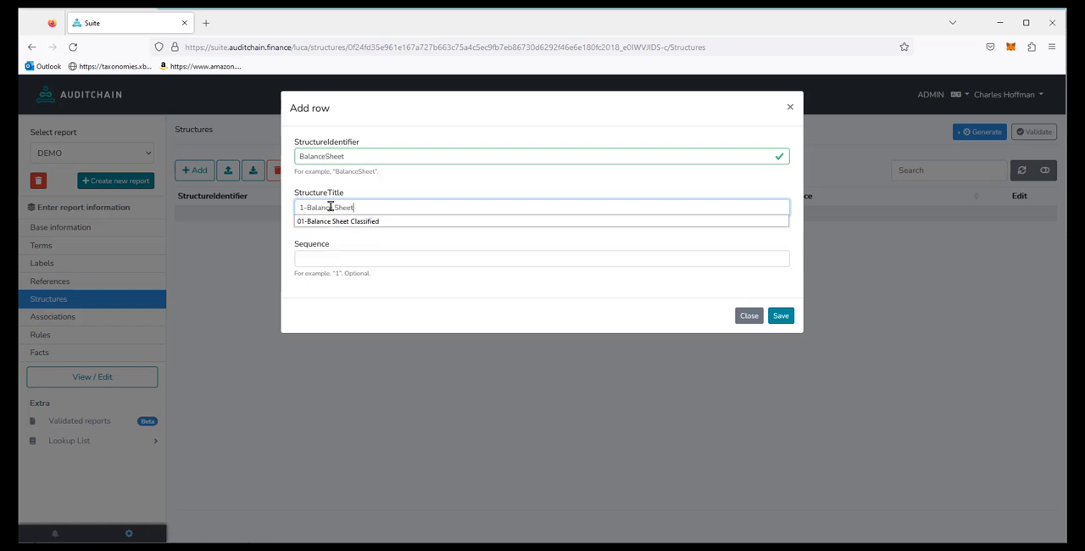
left_click(321, 258)
type("1")
left_click(781, 319)
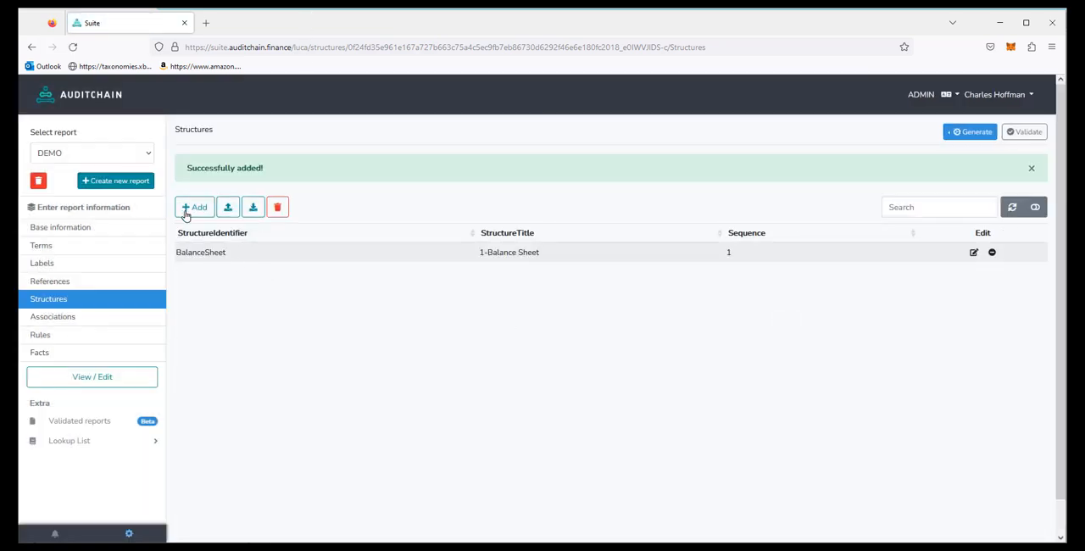
Step: Add and save a structure with identifier IncomeStatement, title "2-Income Statement" and sequence 2
left_click(188, 209)
left_click(317, 150)
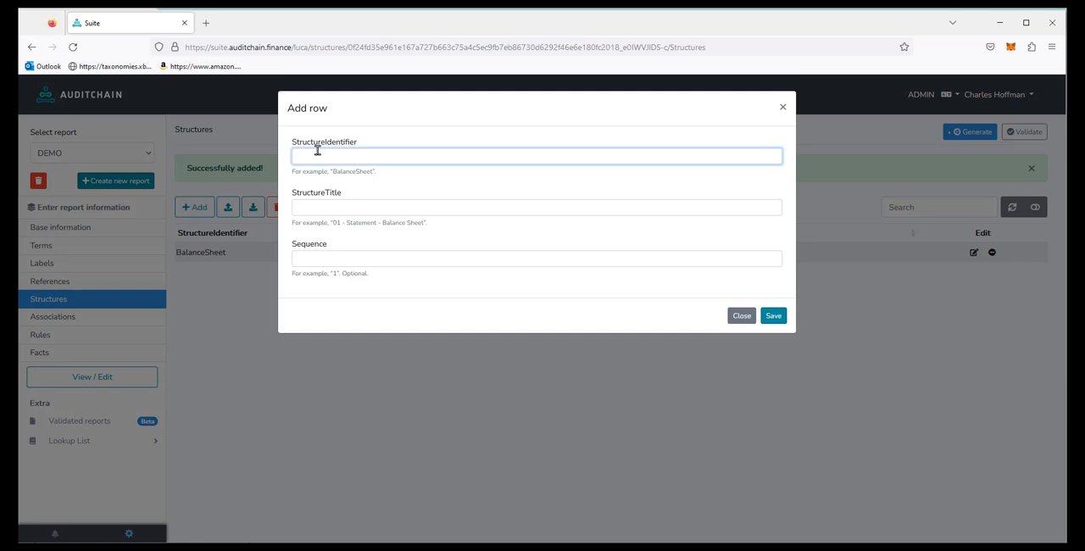
type("IncomeS")
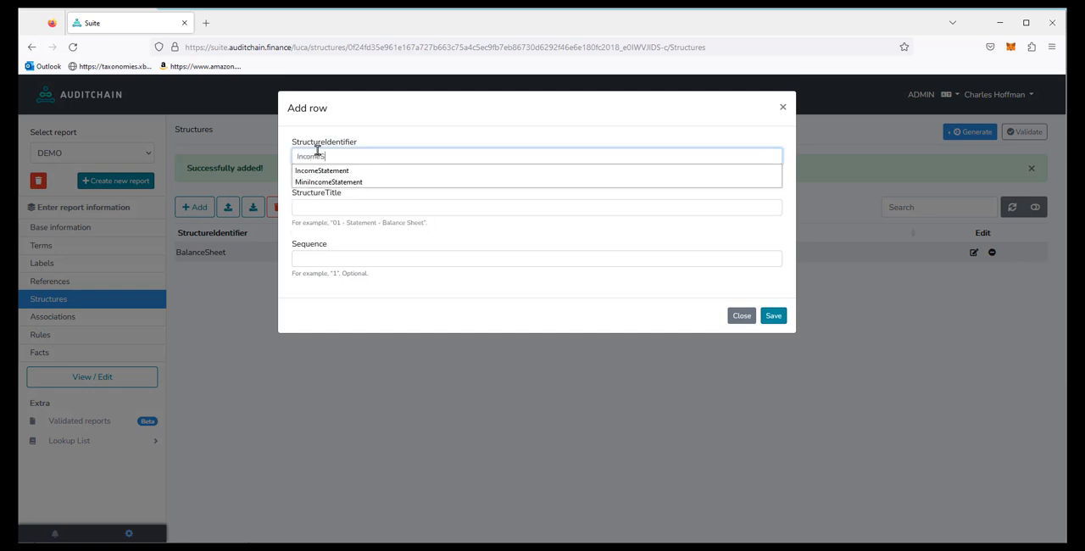
type("tatement")
key("Tab")
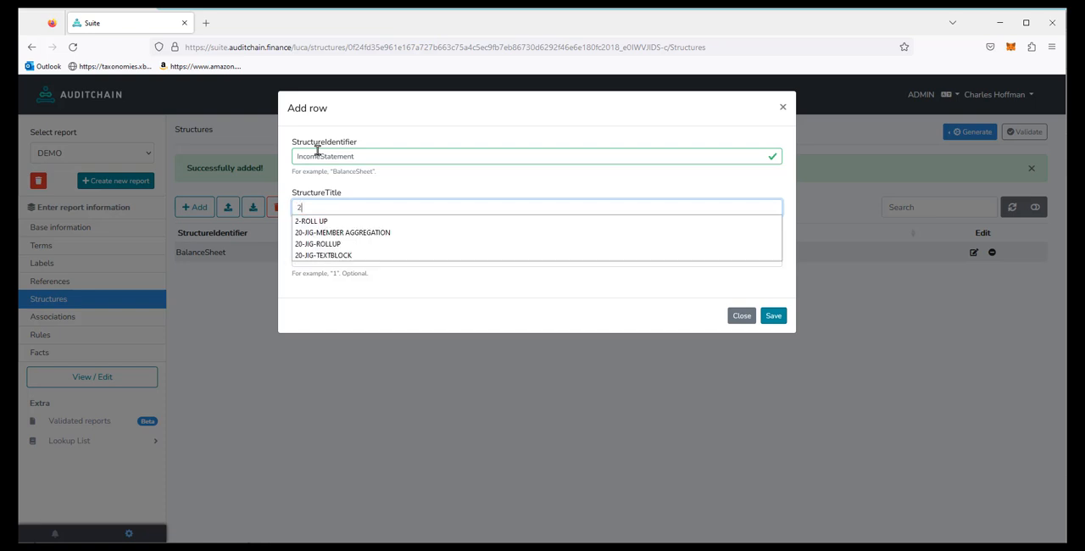
type("2-Income Statement")
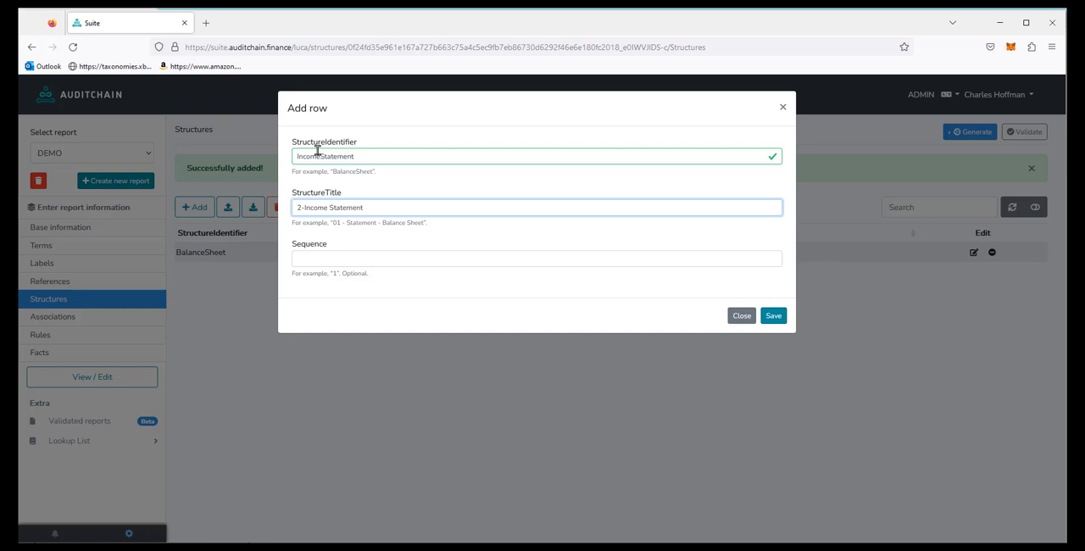
left_click(328, 259)
type("2")
left_click(774, 316)
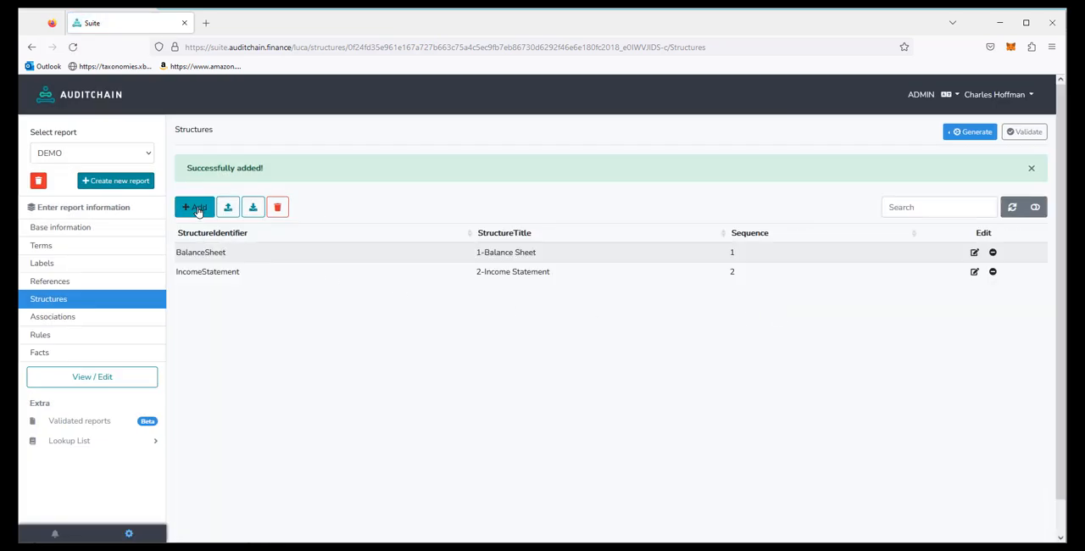
Step: Add and save a structure with identifier ChangesInEquity, title "3-Changes in Equity" and sequence 3
left_click(196, 208)
left_click(304, 151)
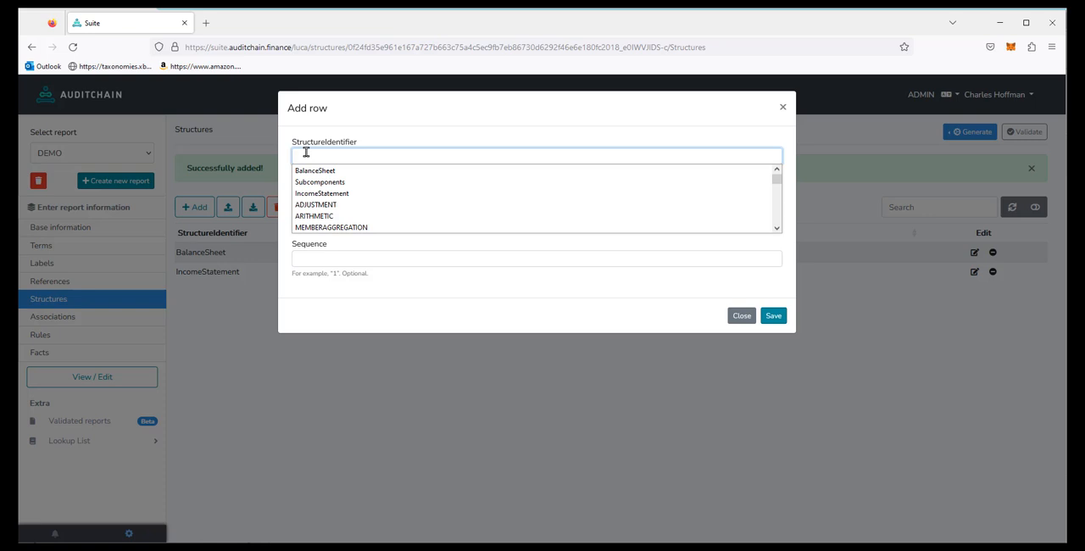
type("ChangesInEquity")
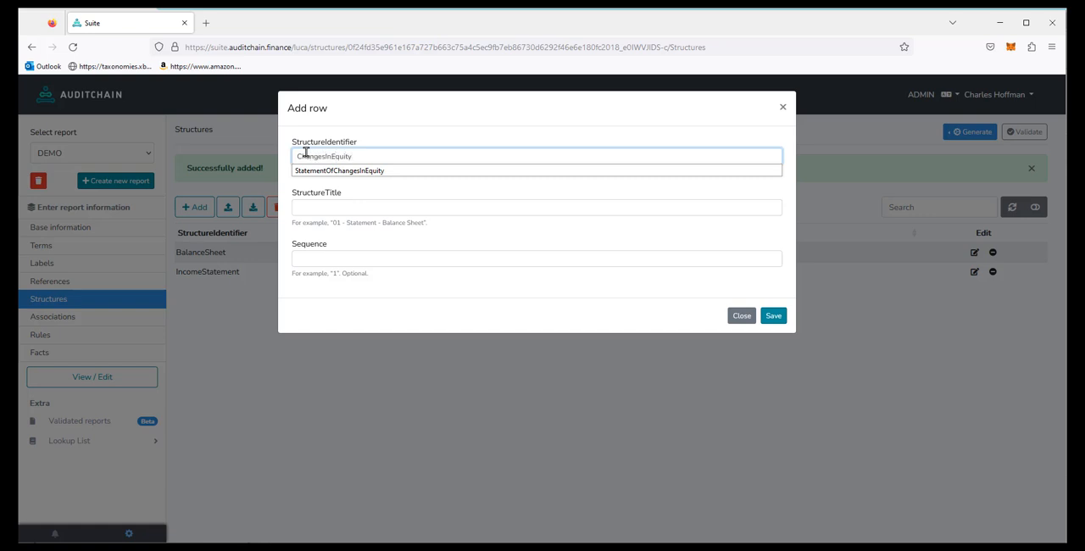
key("Tab")
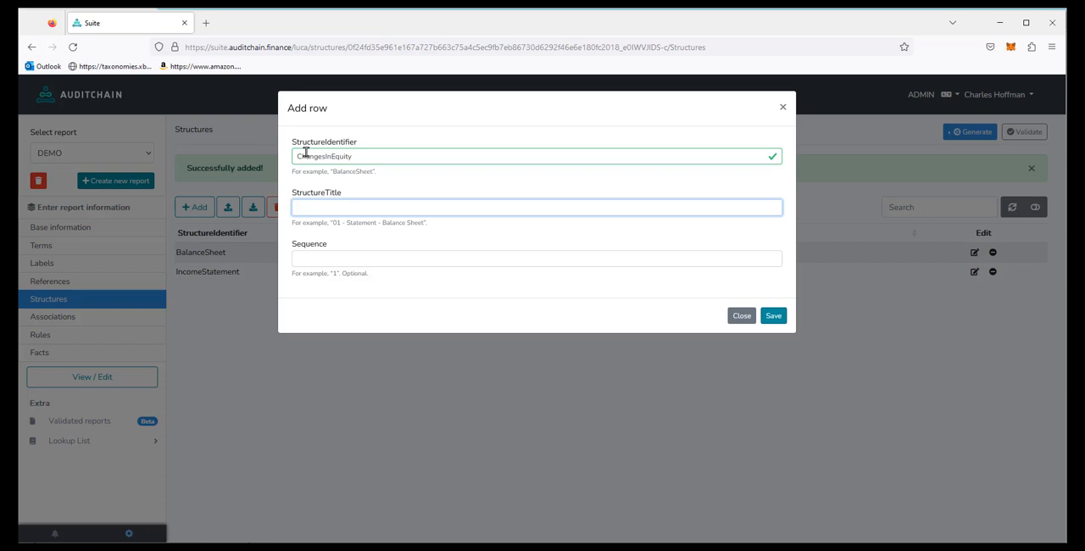
type("3-Ch3")
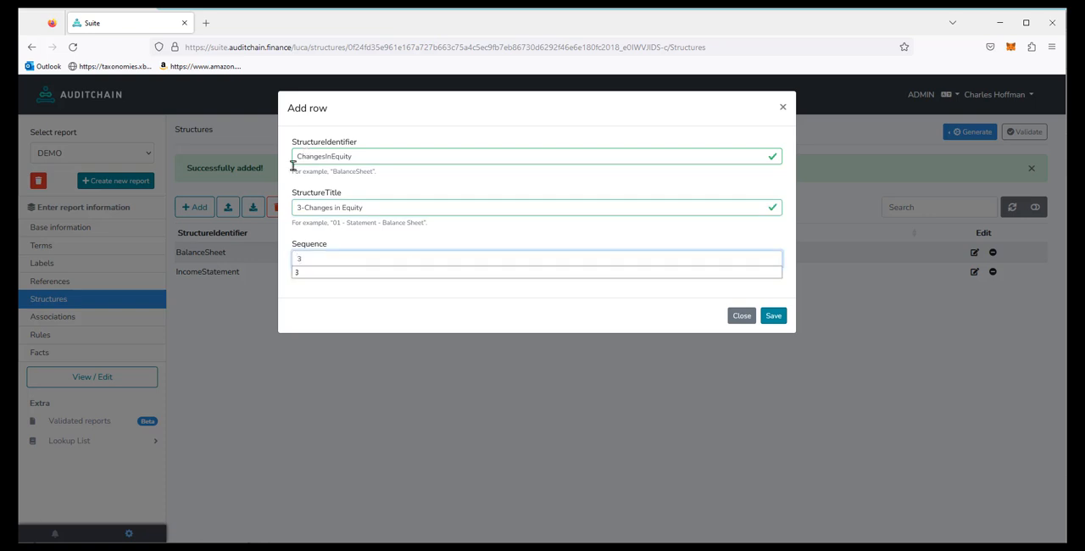
left_click(773, 316)
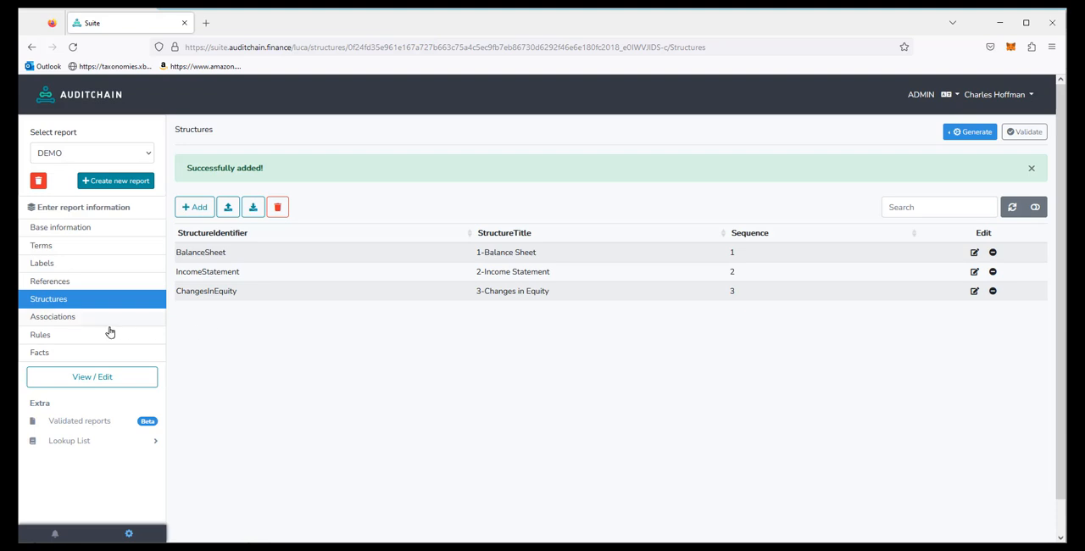
Step: Start a new Presentation association for the BalanceSheet structure with report:BalanceSheetArithmetic as the parent
left_click(55, 317)
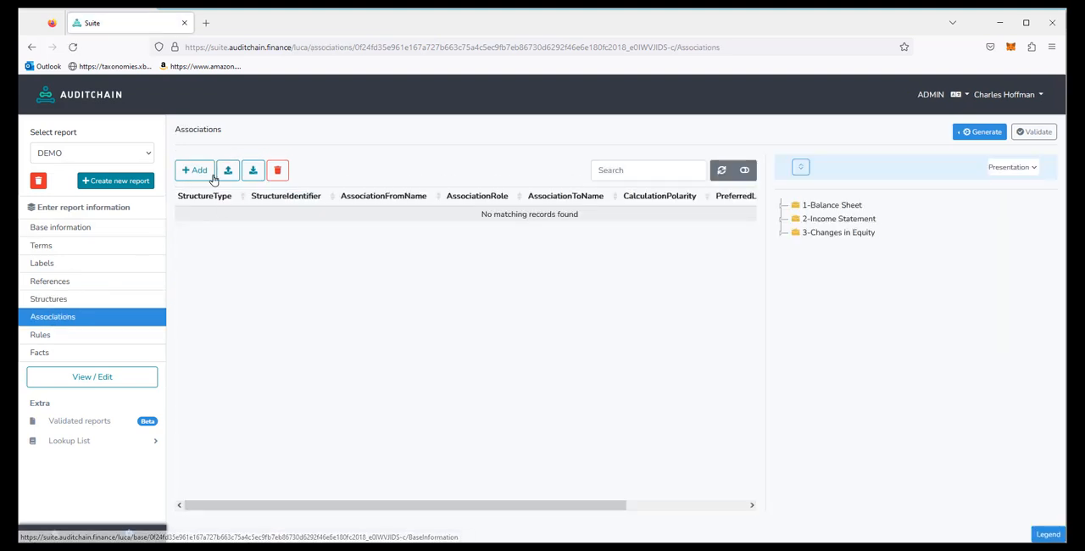
left_click(200, 172)
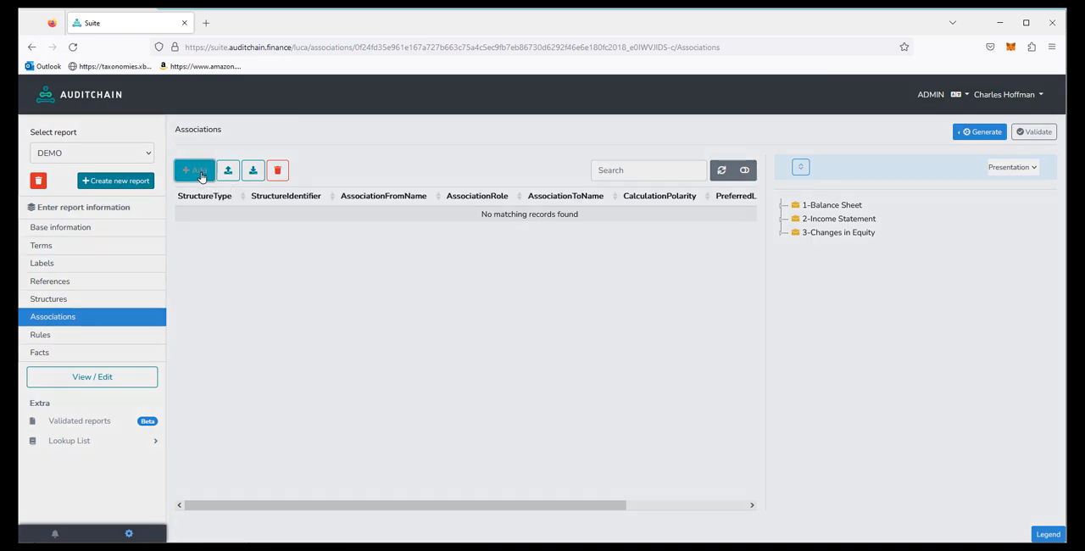
left_click(342, 160)
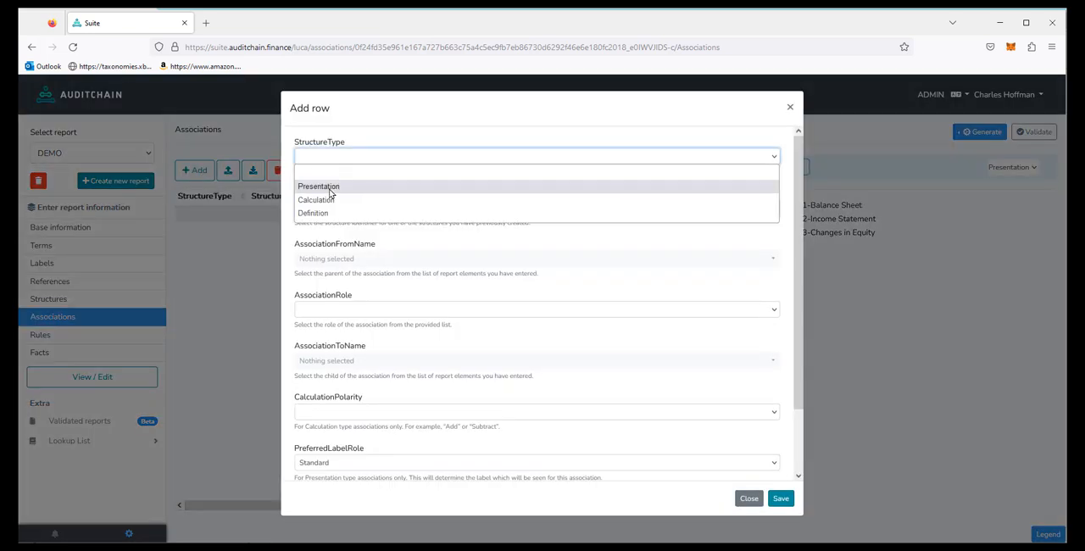
left_click(333, 182)
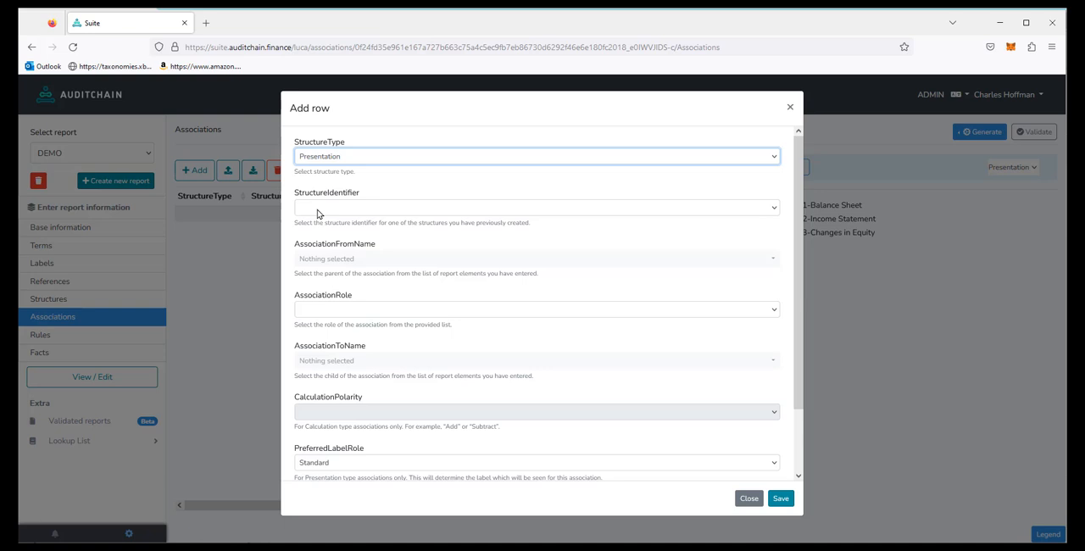
left_click(332, 212)
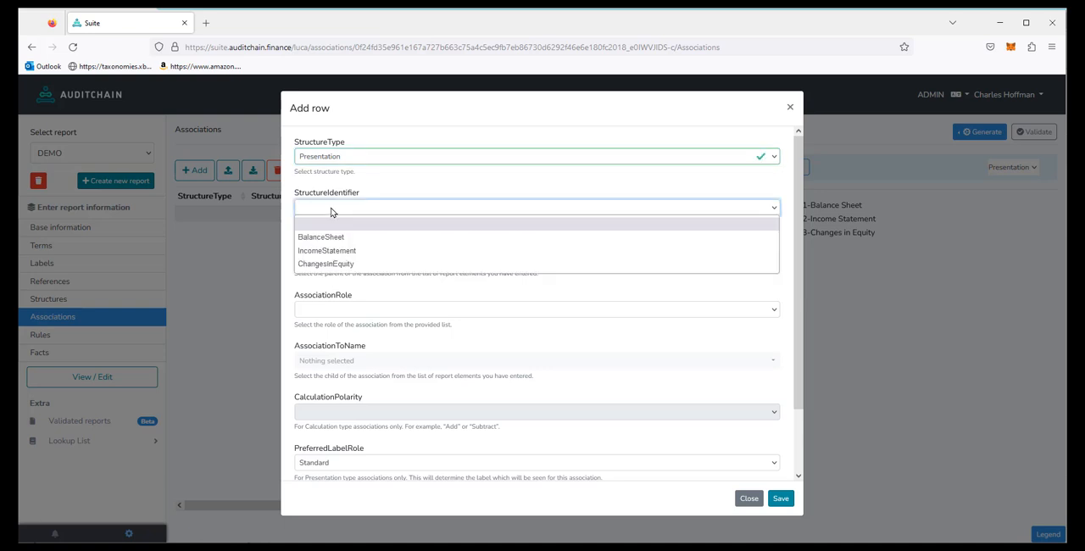
left_click(330, 238)
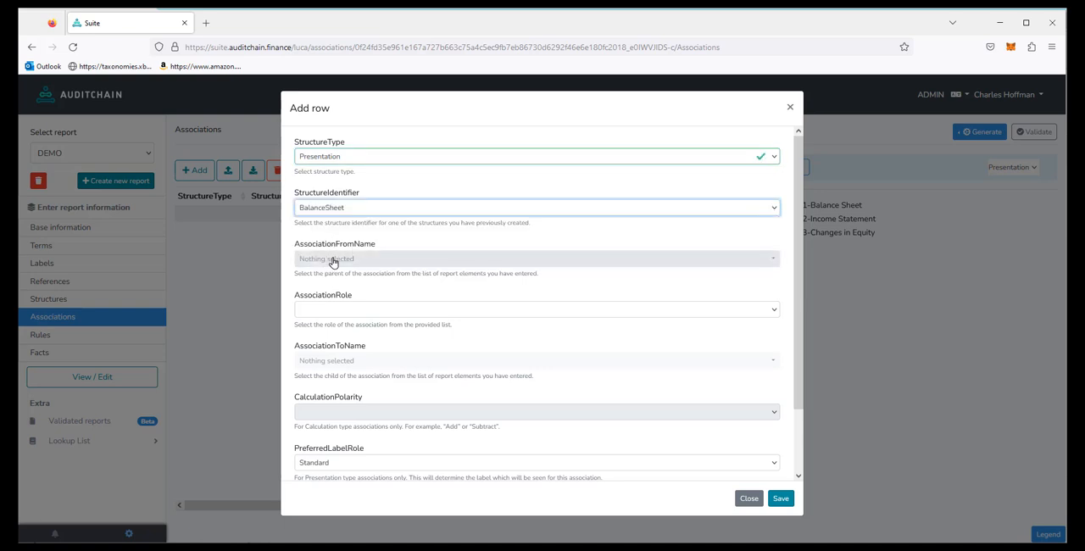
left_click(333, 259)
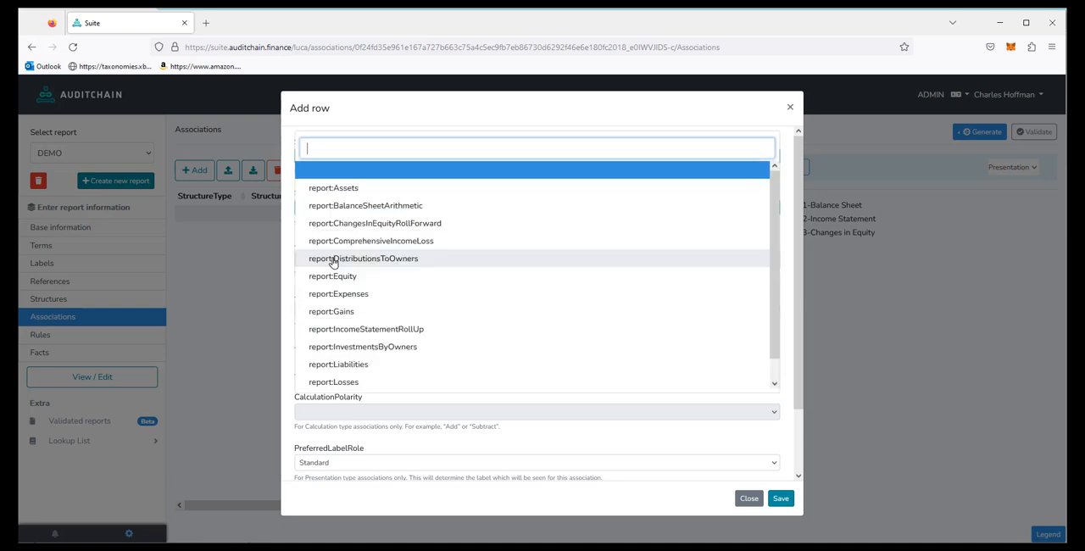
left_click(418, 207)
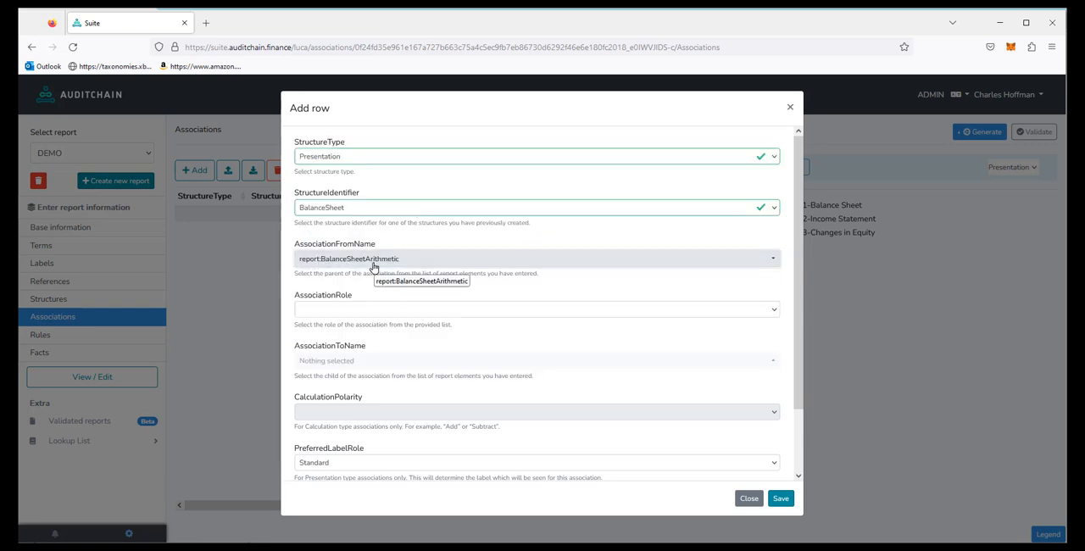
Step: Give the association the Parent-Child role, child report:Assets and sequence 1, and save it
left_click(315, 313)
left_click(316, 339)
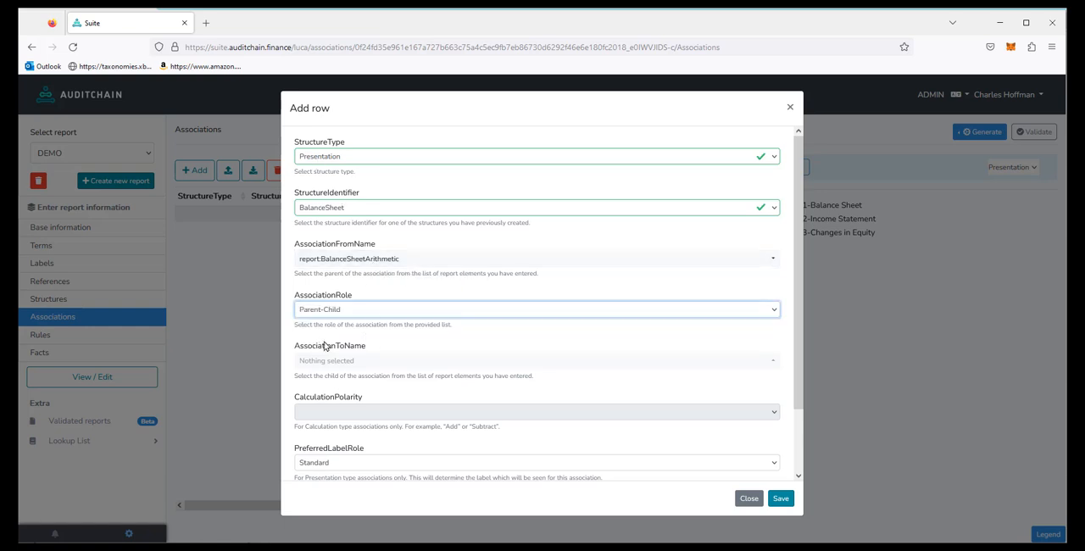
left_click(330, 361)
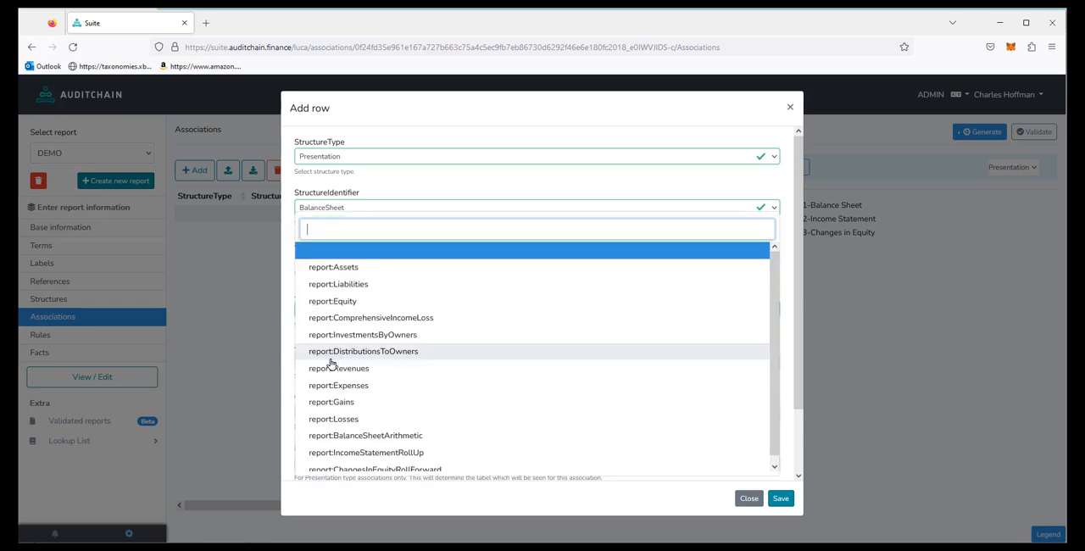
left_click(343, 268)
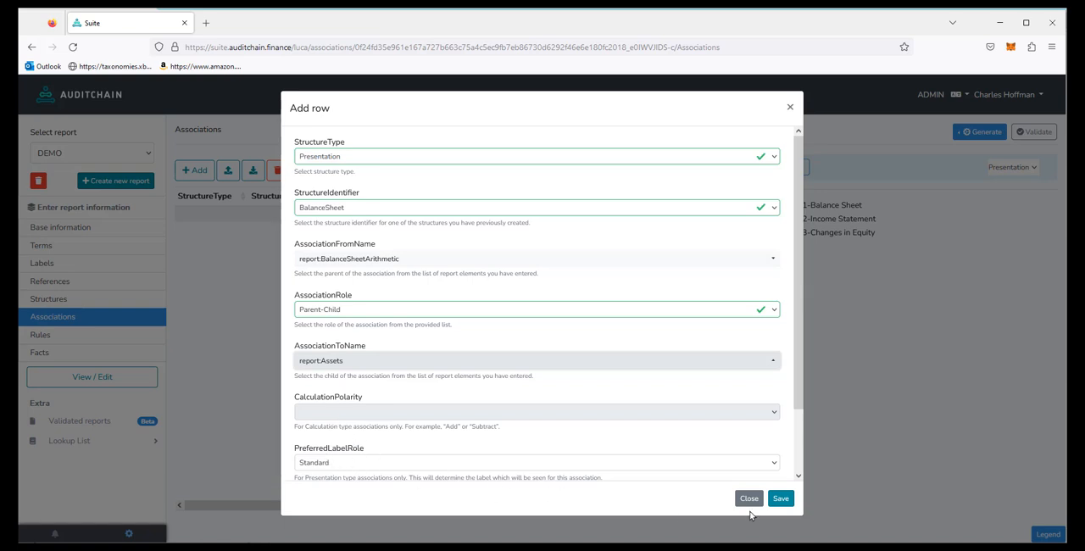
left_click(783, 502)
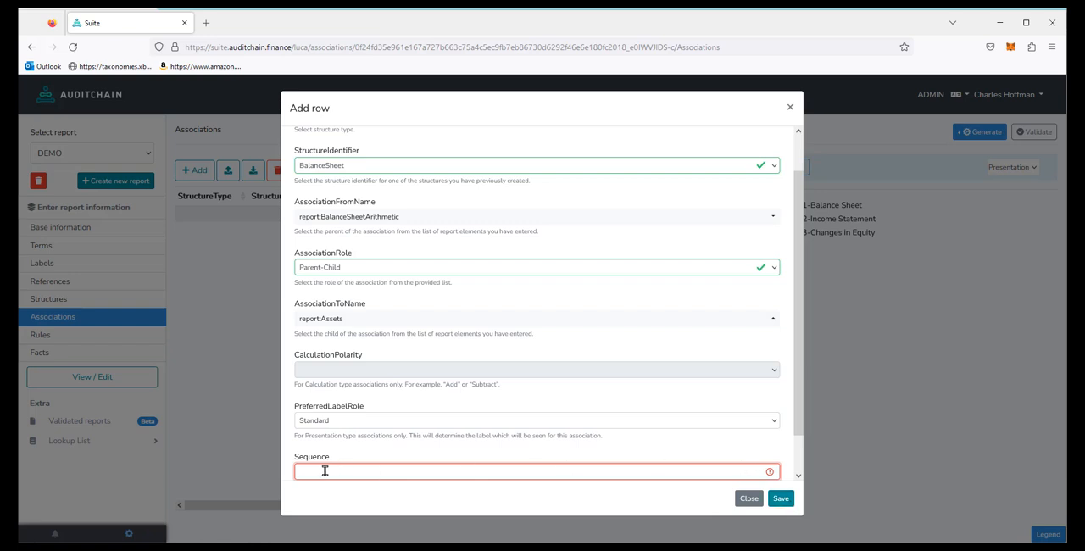
type("1")
left_click(785, 498)
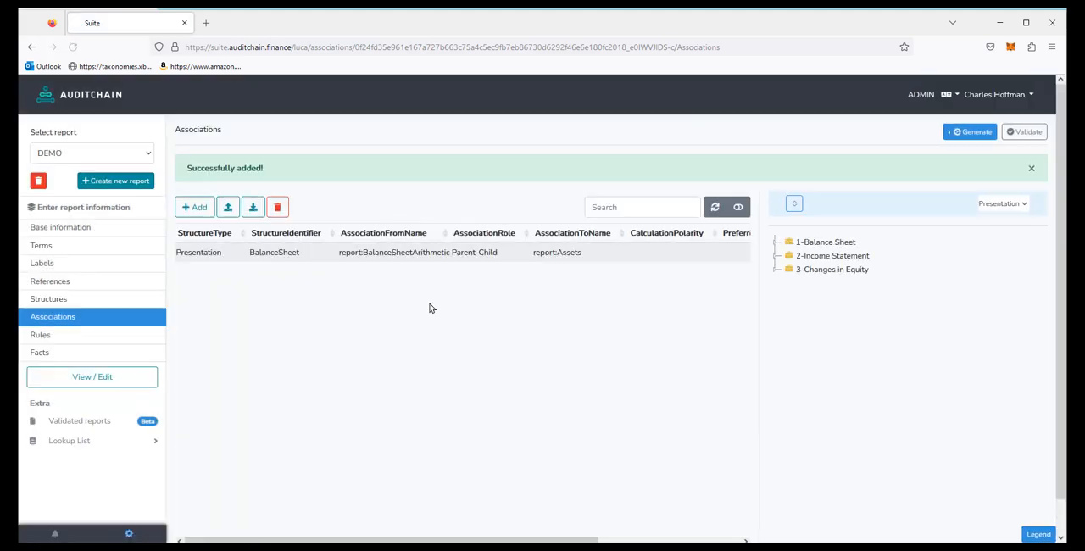
Step: Start a second Presentation association for the BalanceSheet structure with report:BalanceSheetArithmetic as the parent
left_click(197, 208)
left_click(324, 163)
left_click(320, 187)
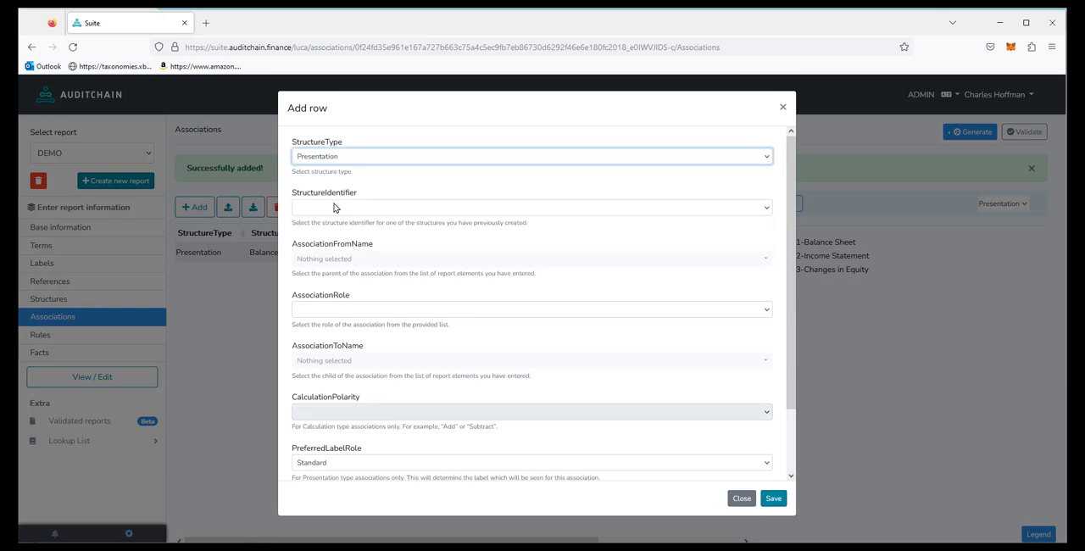
left_click(334, 208)
left_click(329, 236)
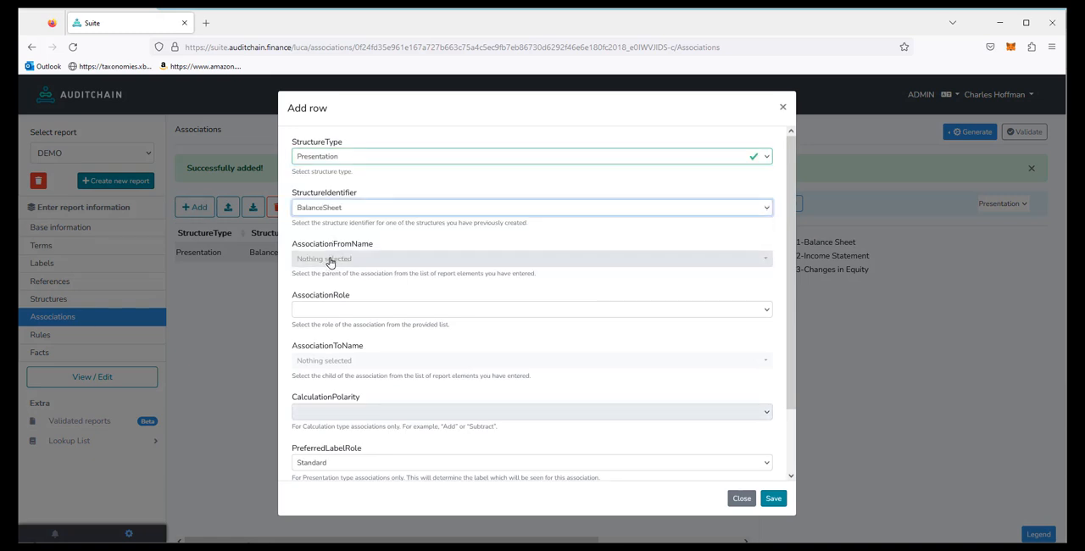
left_click(330, 262)
left_click(400, 210)
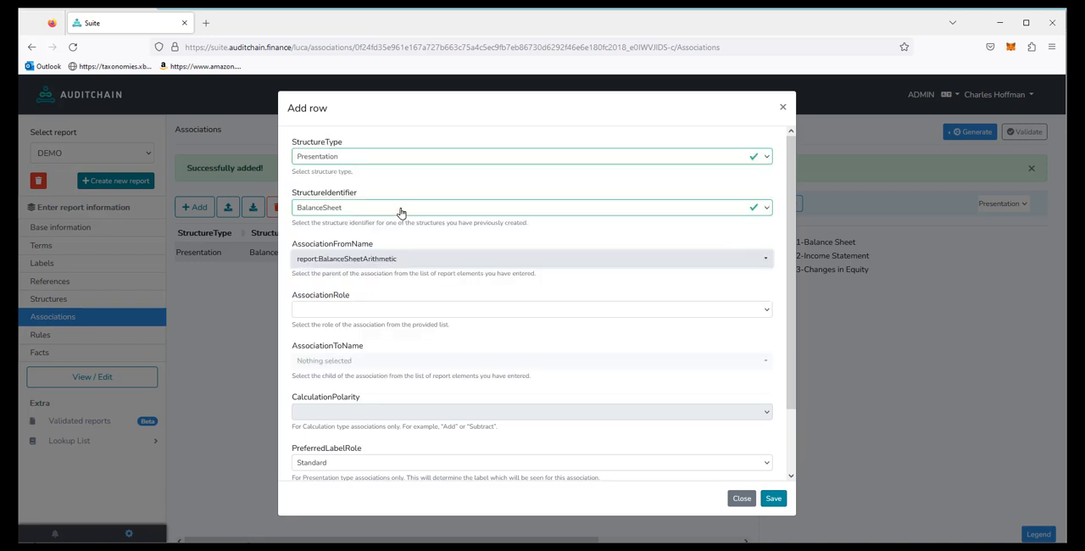
Step: Give the second association the Parent-Child role, child report:Liabilities and sequence 2, and save it
left_click(327, 310)
left_click(331, 339)
left_click(330, 361)
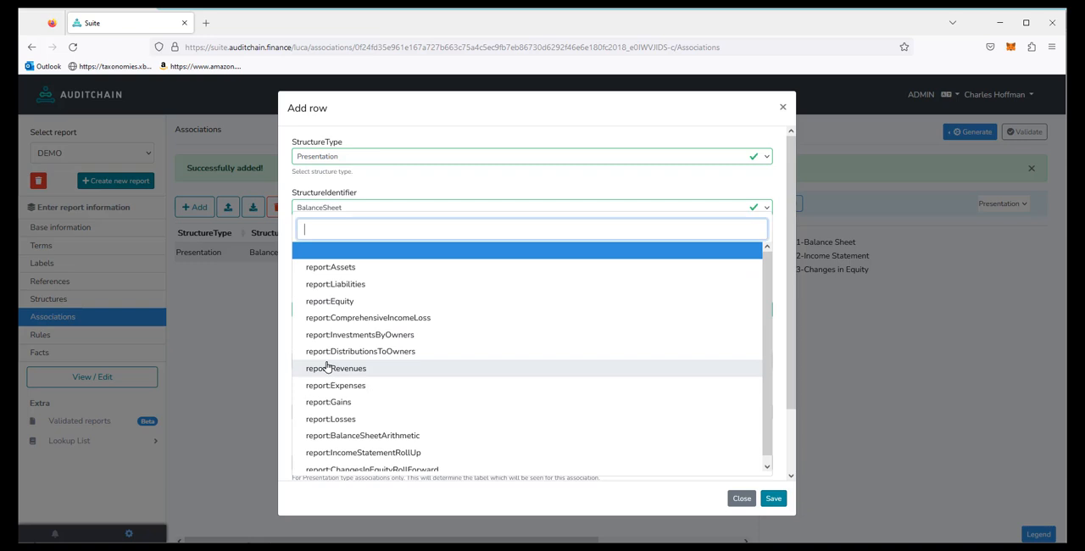
left_click(356, 285)
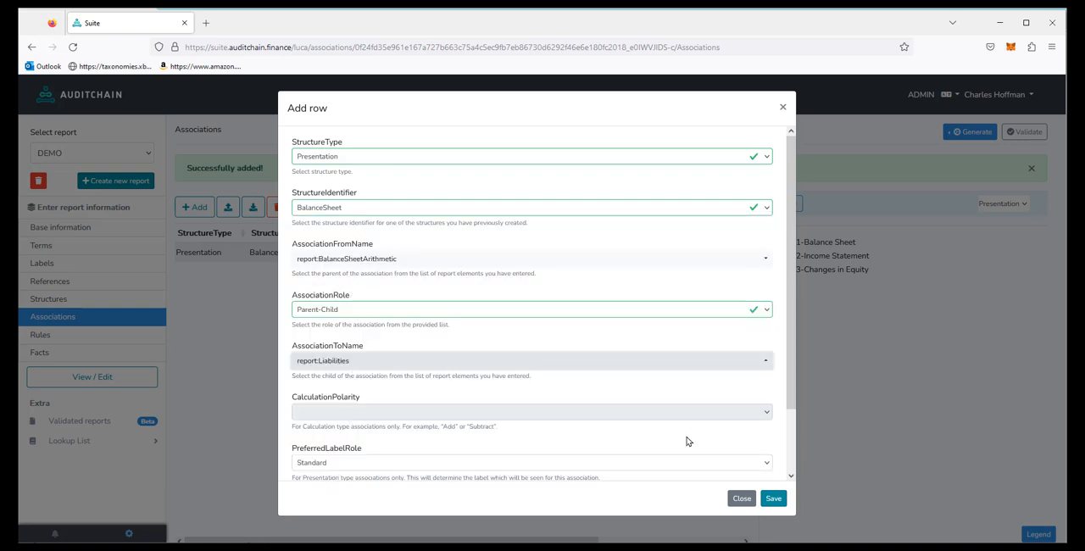
scroll(795, 449, "down", 1)
scroll(795, 449, "down", 2)
left_click(297, 439)
type("2")
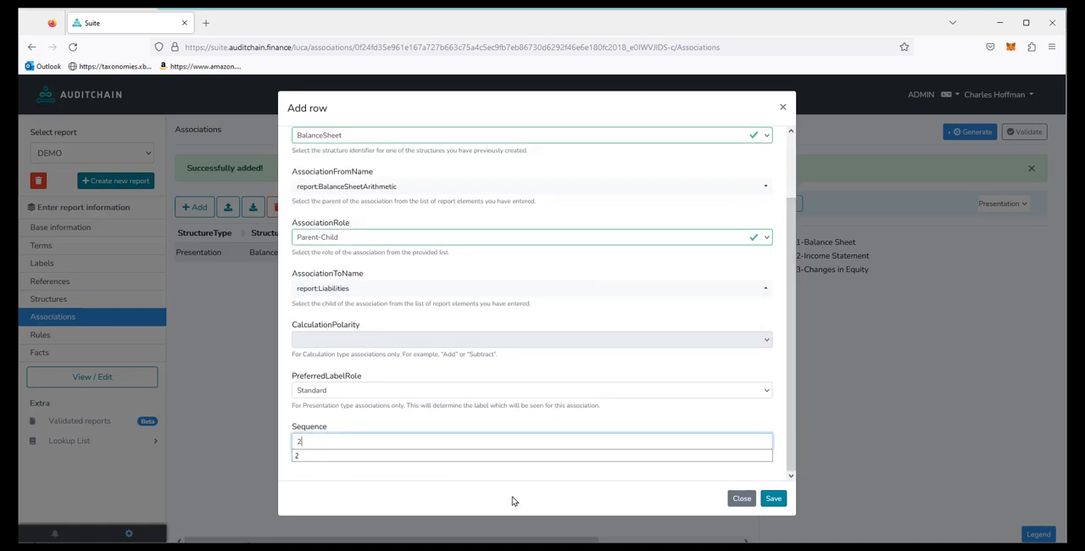
left_click(779, 502)
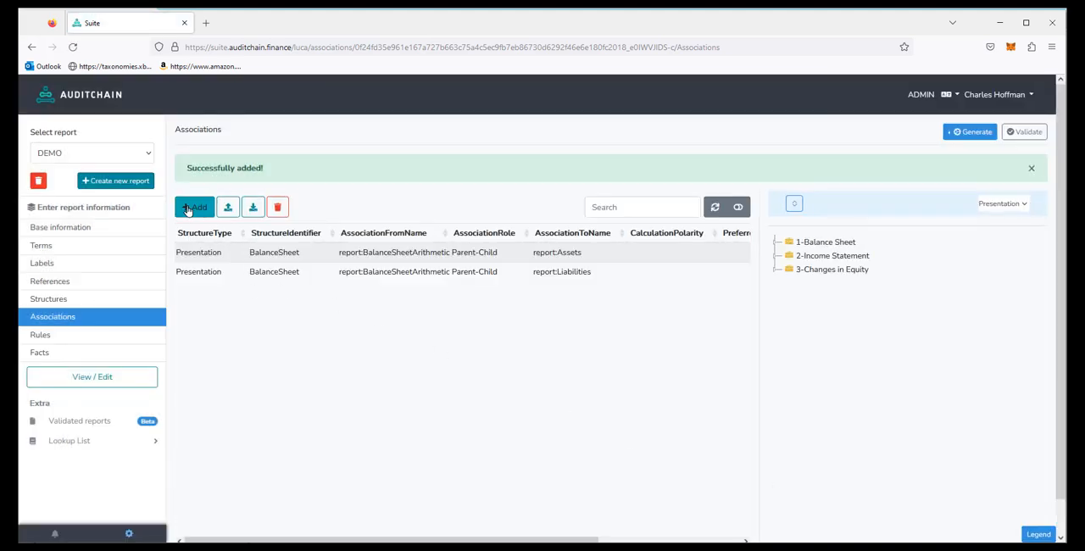
Step: Start a third Presentation association for the BalanceSheet structure with report:BalanceSheetArithmetic as the parent
left_click(200, 209)
left_click(312, 158)
left_click(309, 190)
left_click(309, 211)
left_click(310, 238)
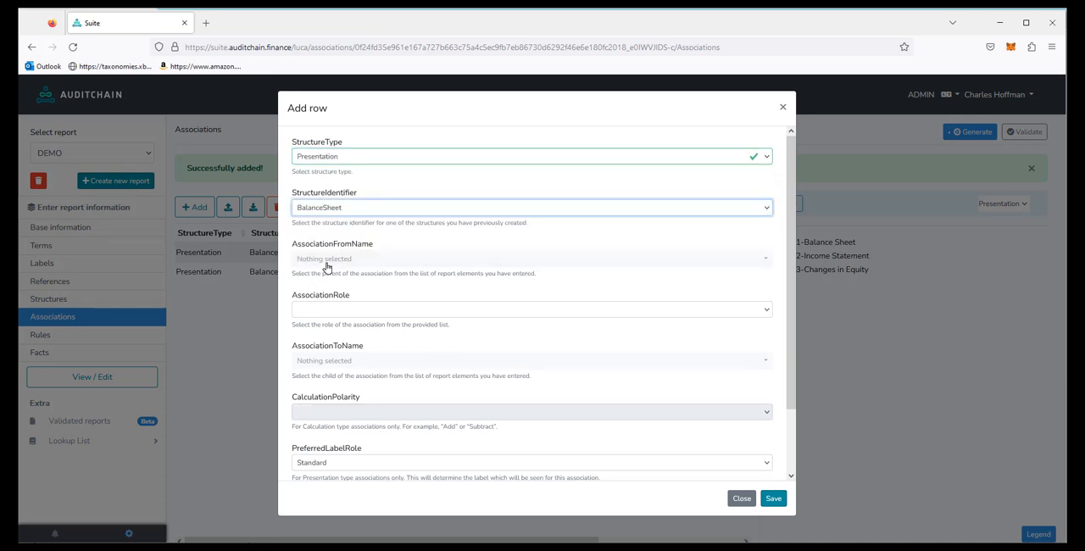
left_click(328, 259)
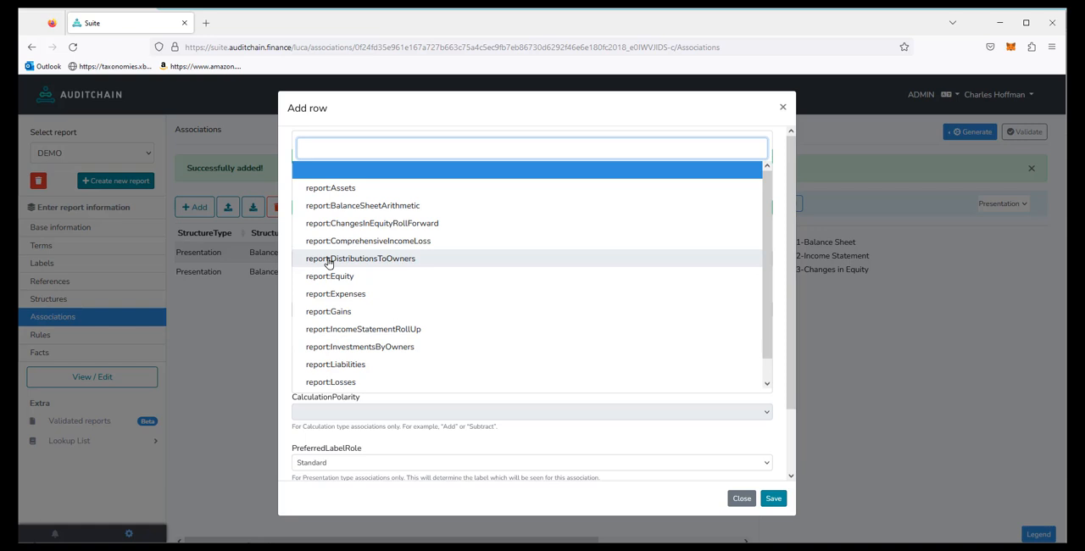
left_click(379, 208)
Step: Save the third association with role Parent-Child, child report:Equity and sequence 3, and expand the presentation tree
left_click(317, 310)
left_click(333, 340)
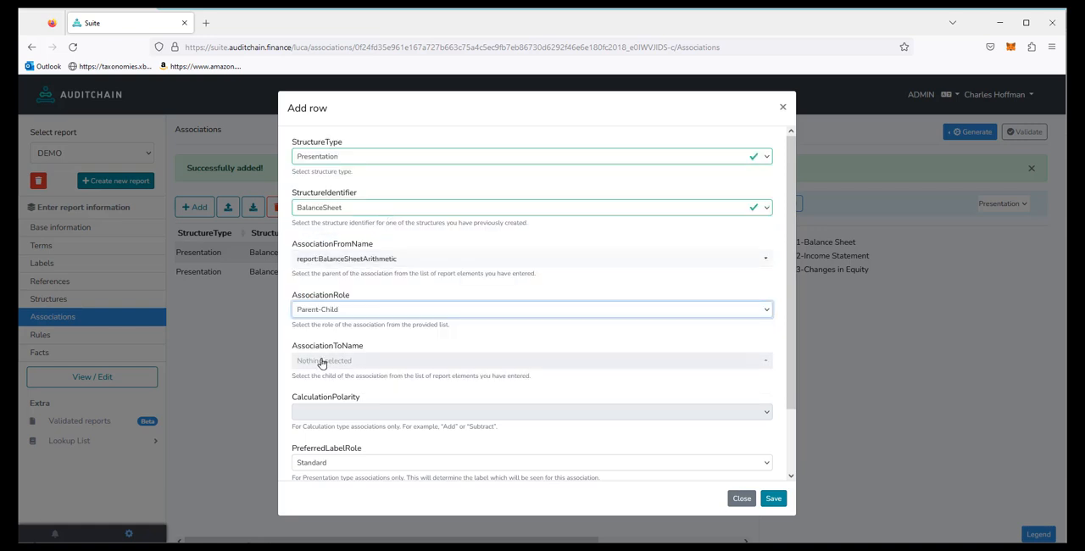
left_click(321, 363)
left_click(347, 299)
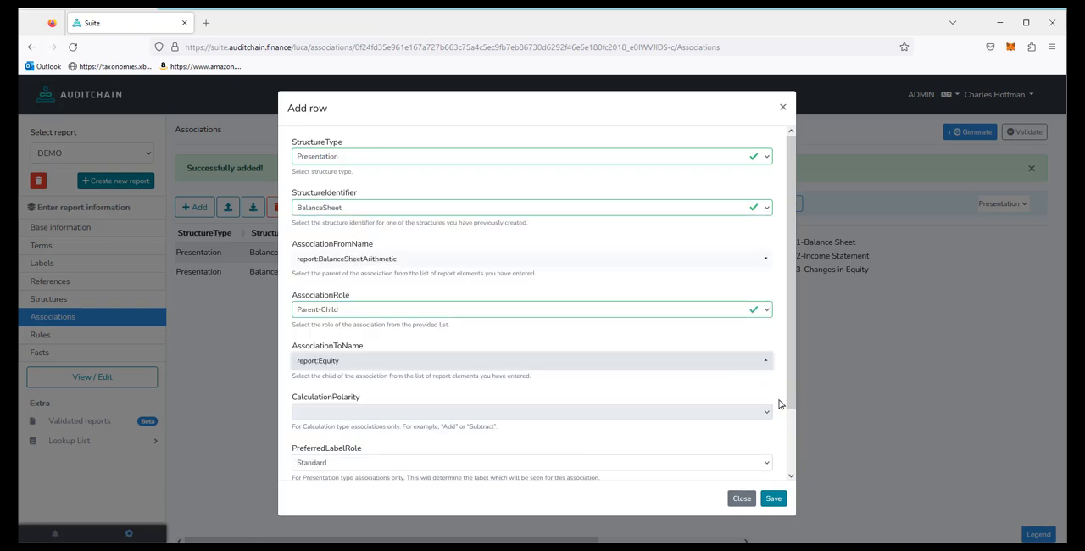
scroll(790, 451, "down", 2)
left_click(338, 443)
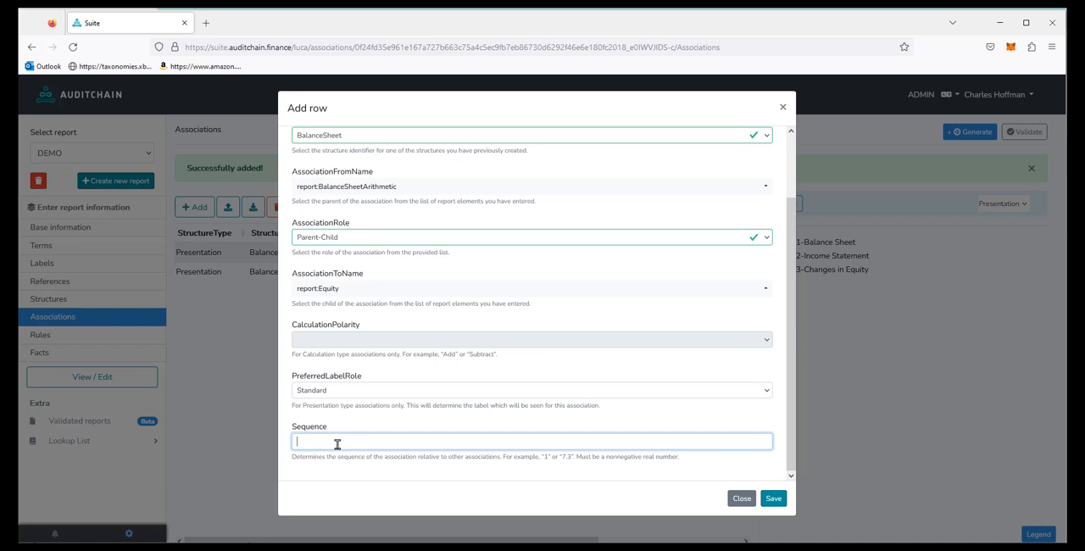
type("3")
left_click(773, 498)
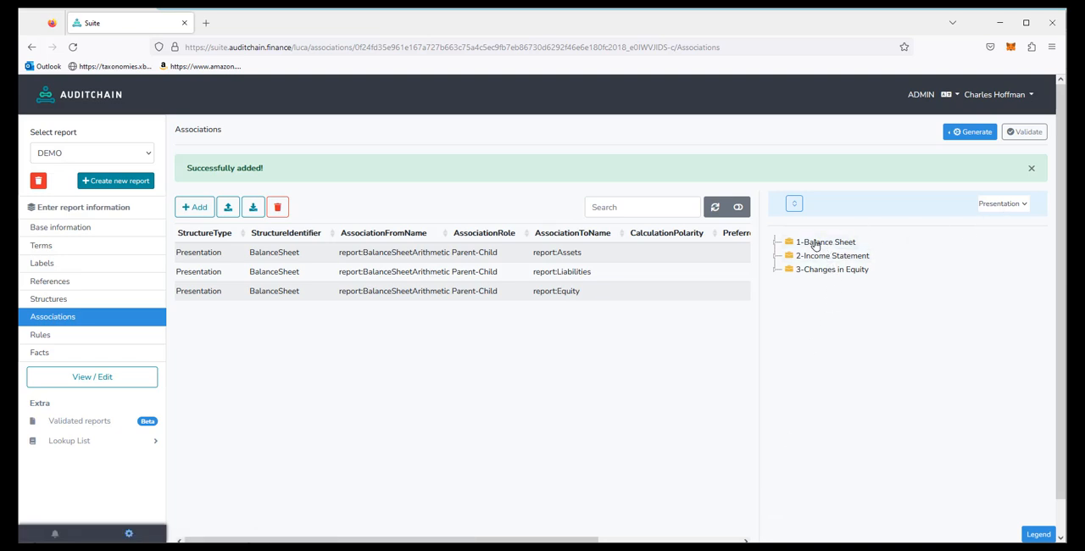
left_click(794, 210)
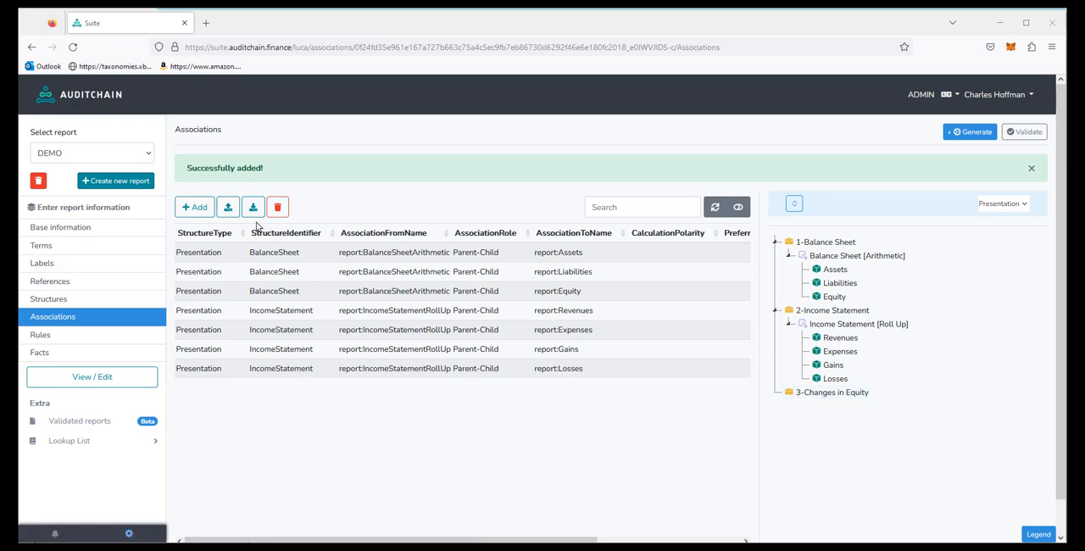
Step: Start a Presentation association for the ChangesInEquity structure with report:ChangesInEquityRollForward as the parent
left_click(194, 209)
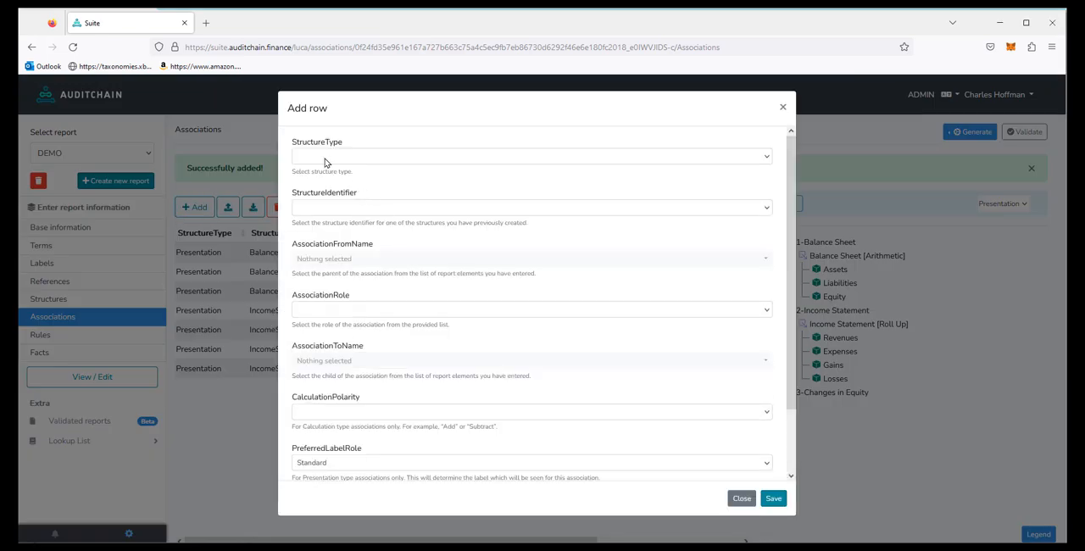
left_click(327, 157)
left_click(323, 183)
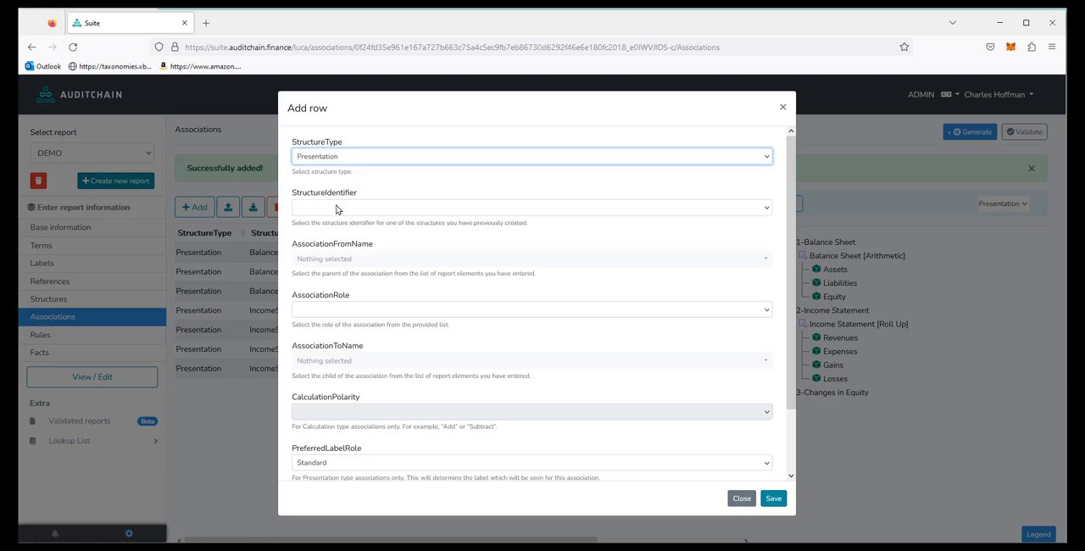
left_click(336, 209)
left_click(334, 259)
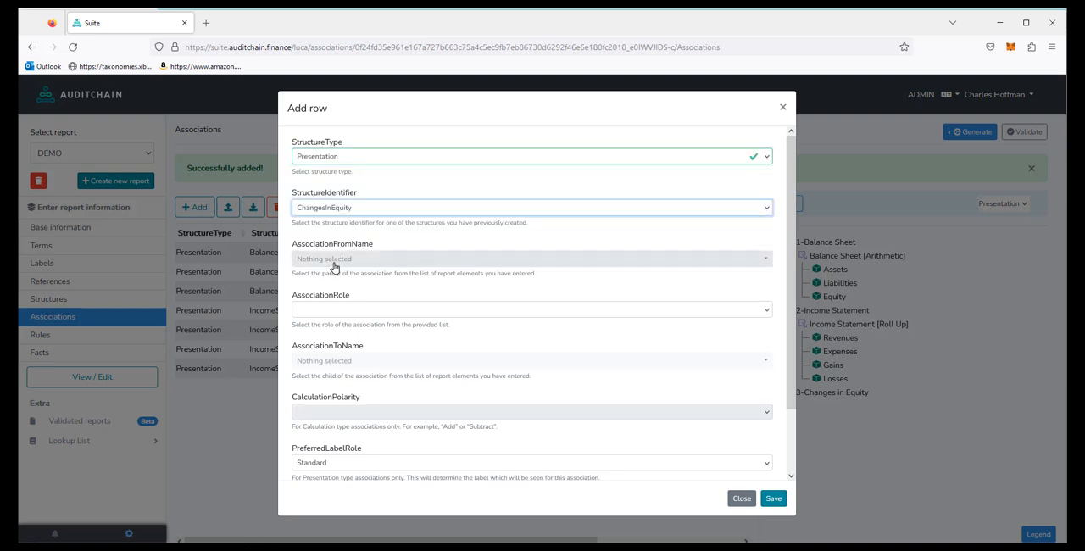
left_click(346, 260)
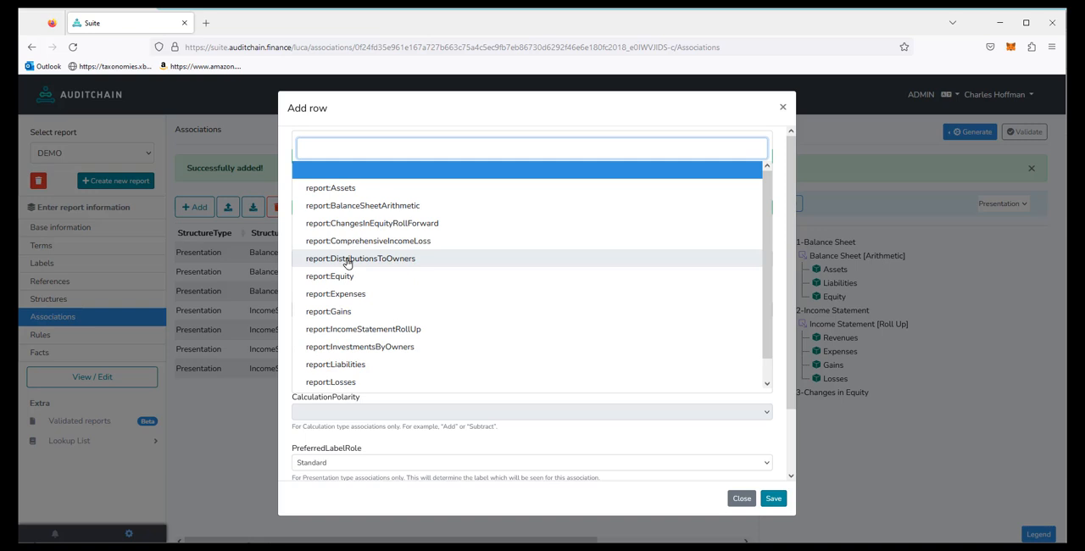
left_click(388, 224)
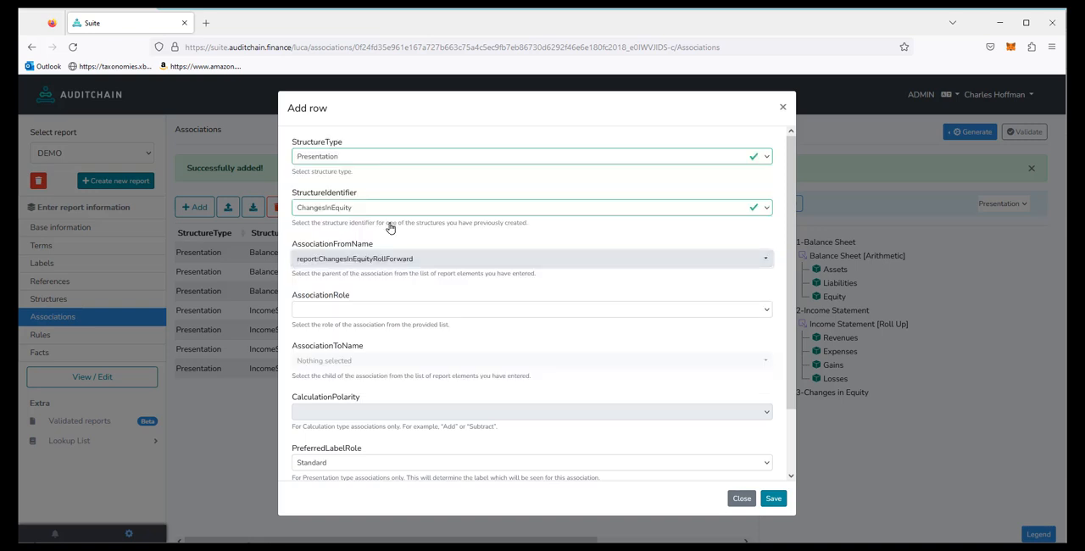
Step: Give the first ChangesInEquity association the Parent-Child role and report:Equity as the child
left_click(351, 313)
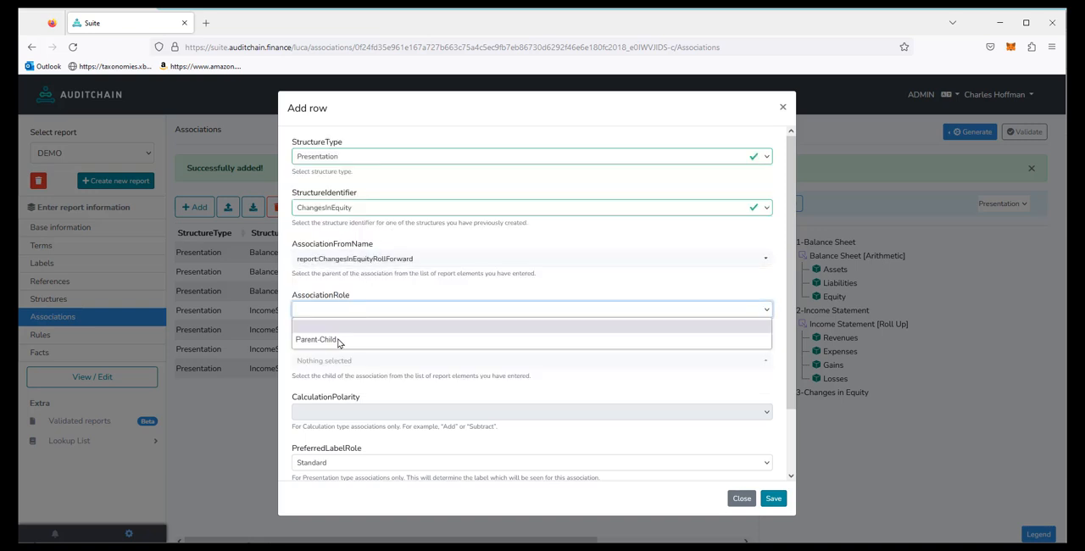
left_click(335, 337)
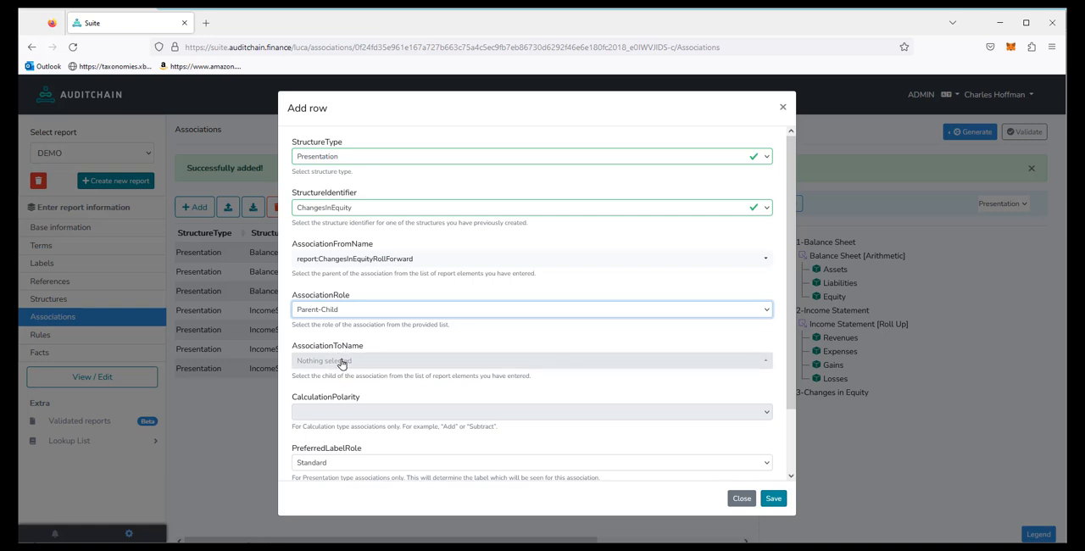
left_click(338, 365)
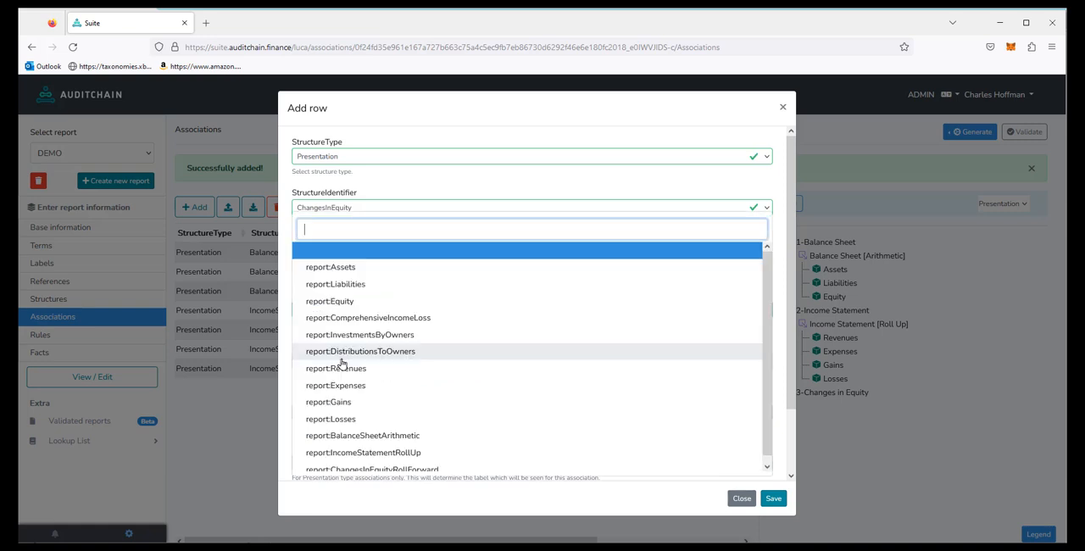
left_click(344, 303)
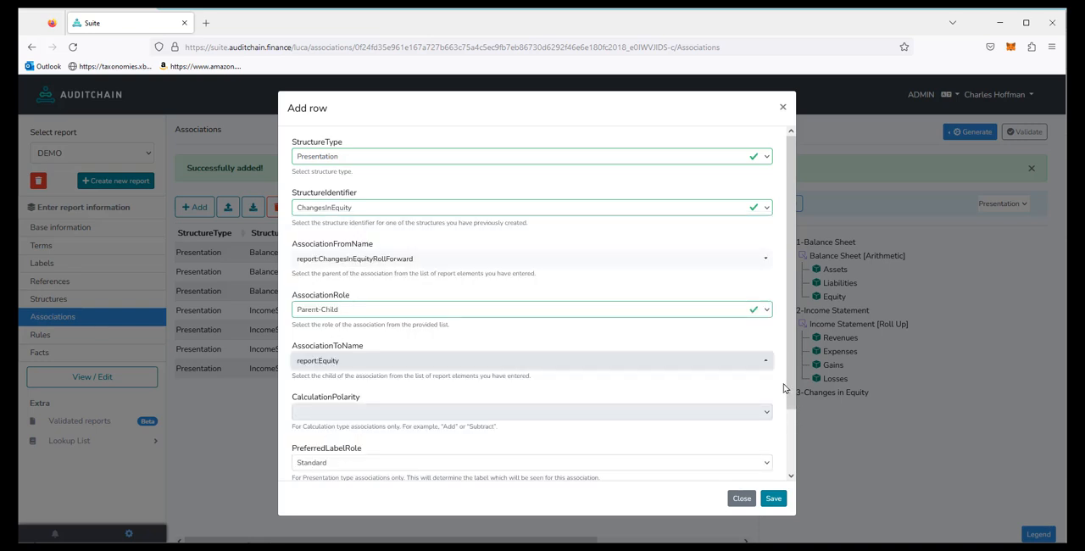
Step: Set the association's preferred label role to PeriodStart and sequence to 1, save it, and expand the presentation tree
left_click_drag(790, 391, 789, 476)
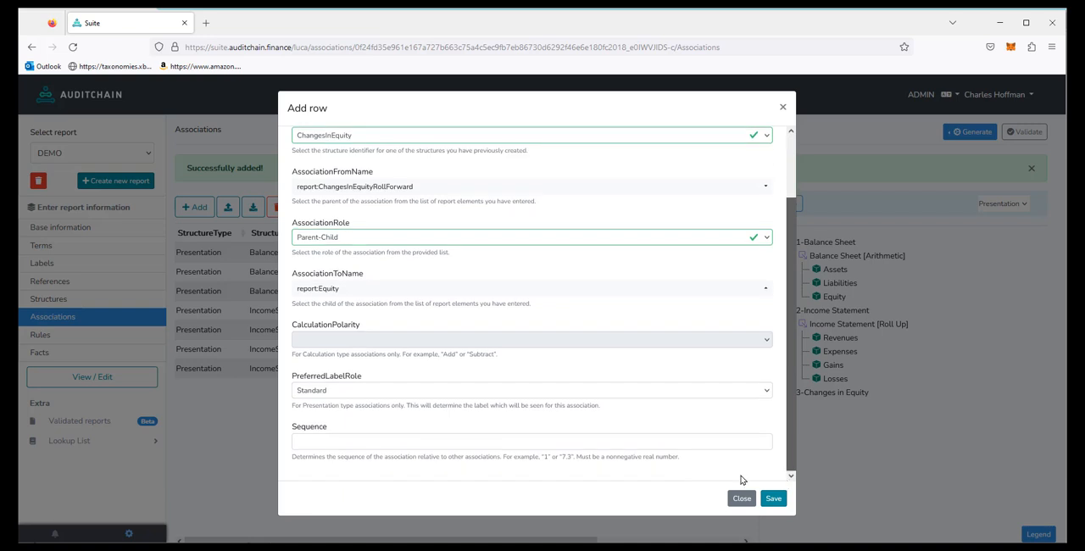
left_click(336, 389)
left_click(334, 421)
left_click(323, 443)
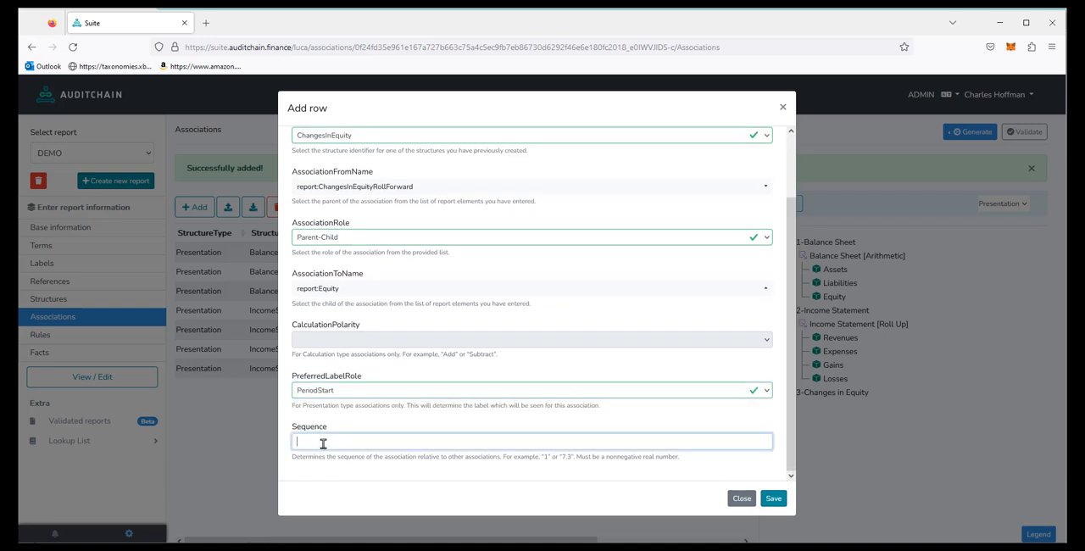
type("1")
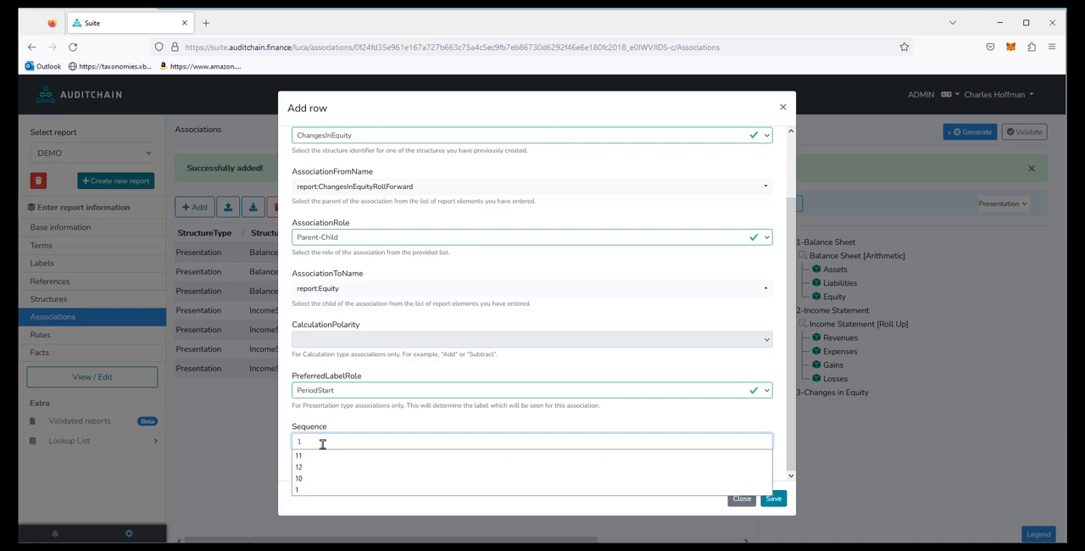
left_click(774, 500)
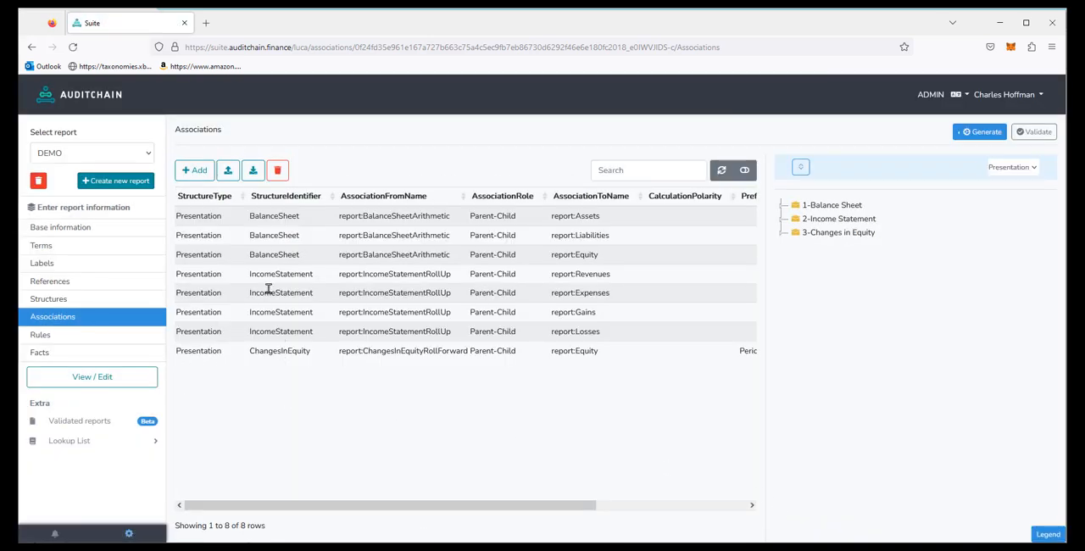
left_click(805, 171)
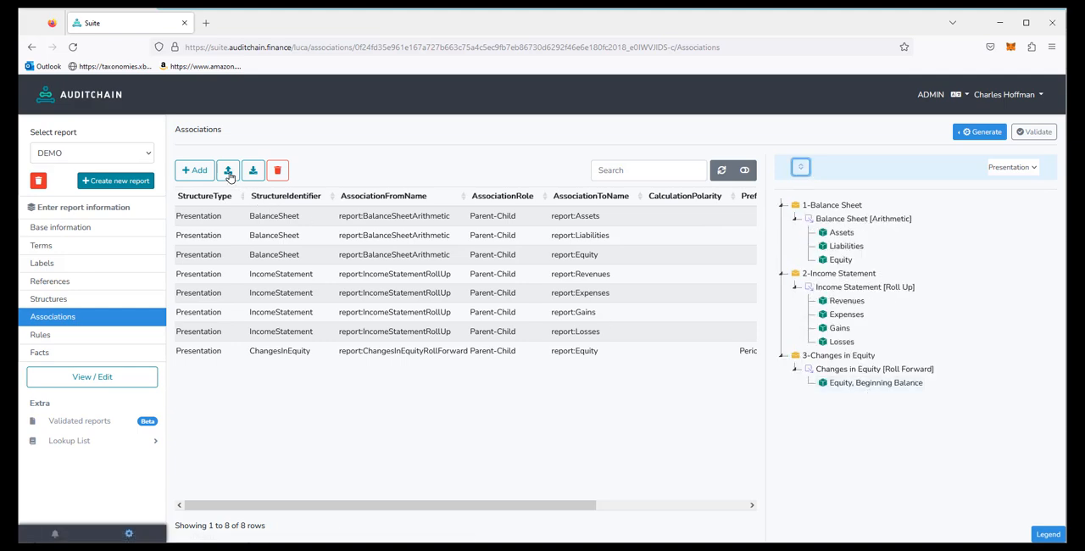
Step: Start a second Presentation association for the ChangesInEquity structure with report:ChangesInEquityRollForward as the parent
left_click(192, 171)
left_click(322, 157)
left_click(321, 186)
left_click(311, 210)
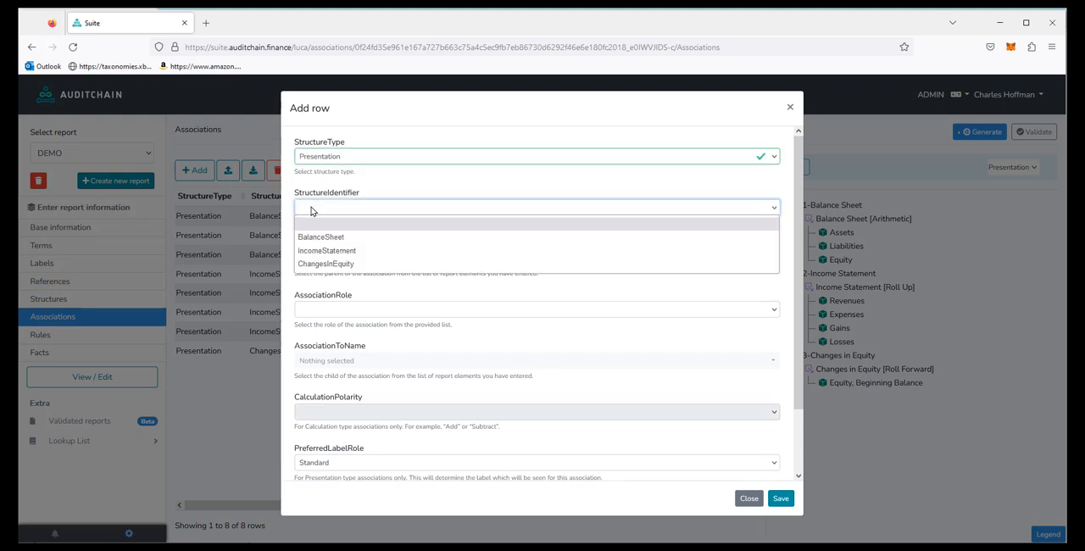
left_click(328, 264)
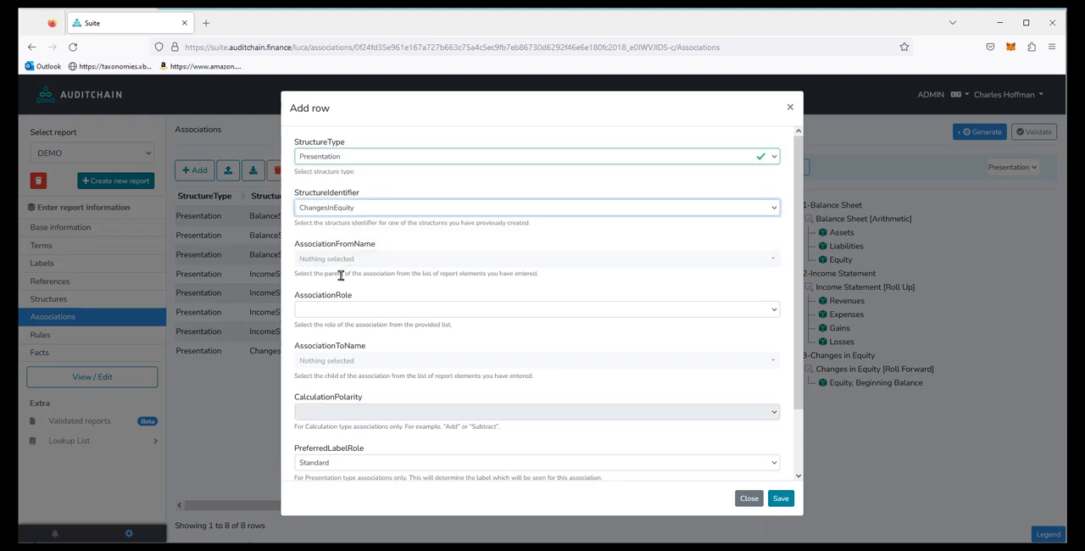
left_click(412, 259)
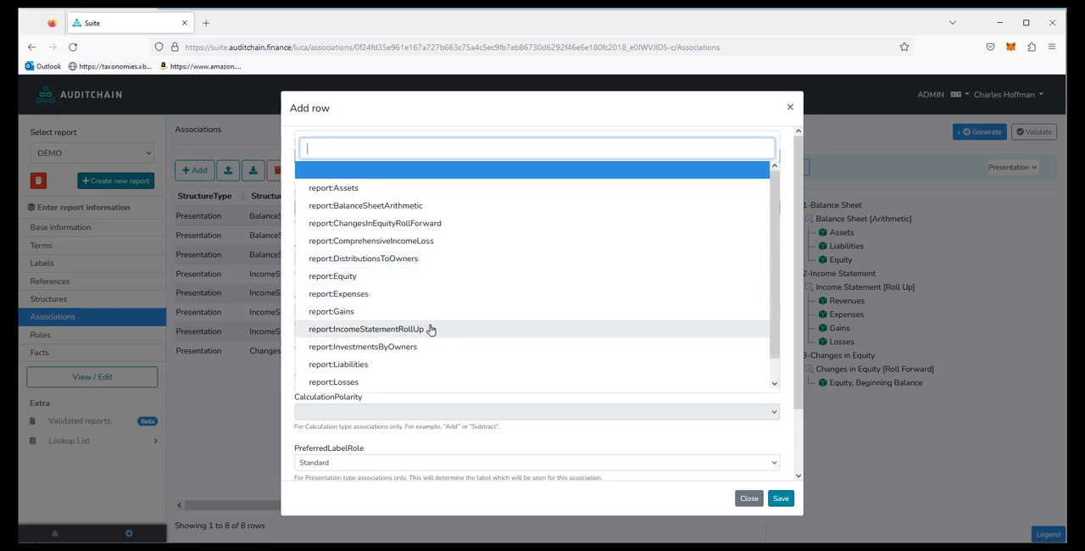
left_click(436, 224)
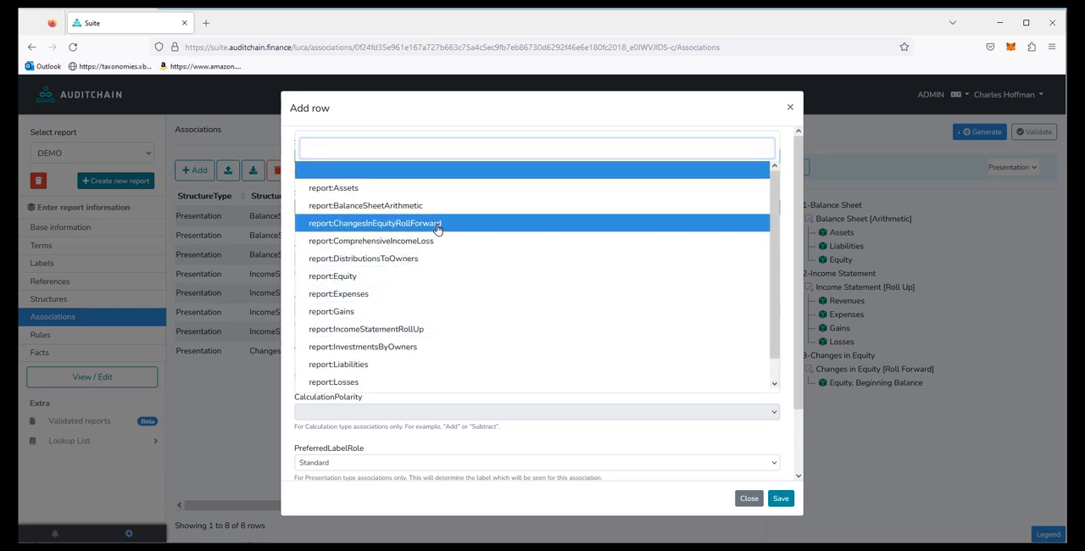
Step: Give the second ChangesInEquity association the Parent-Child role, child report:ComprehensiveIncomeLoss and sequence 2, and save it
left_click(346, 308)
left_click(329, 340)
left_click(331, 362)
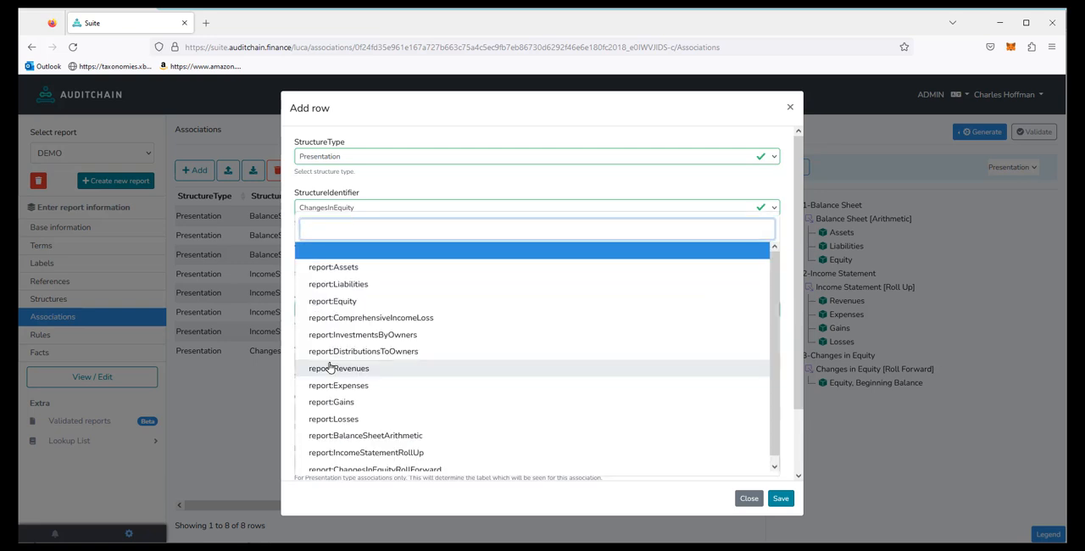
left_click(368, 317)
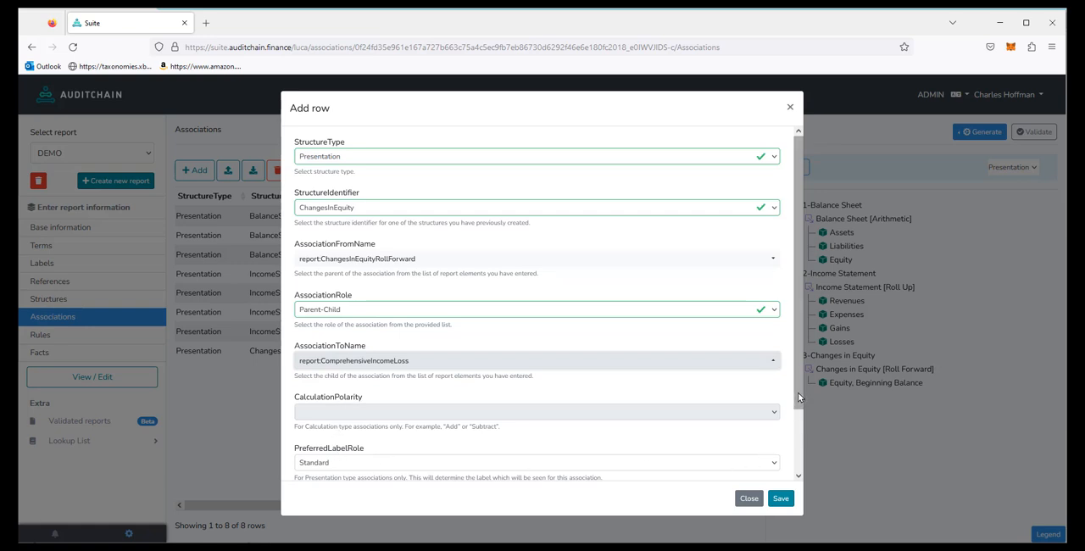
scroll(800, 403, "down", 2)
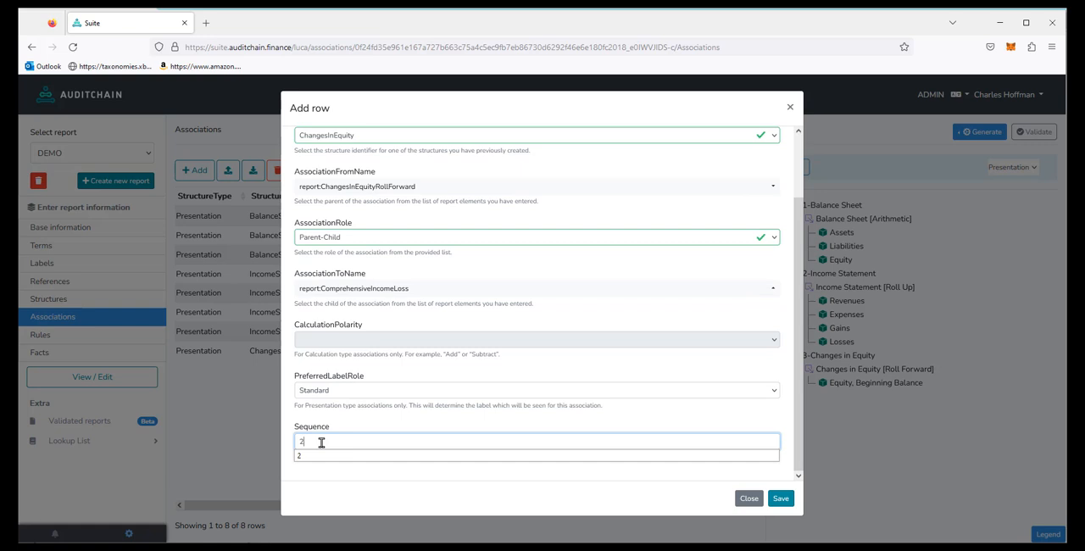
left_click(784, 501)
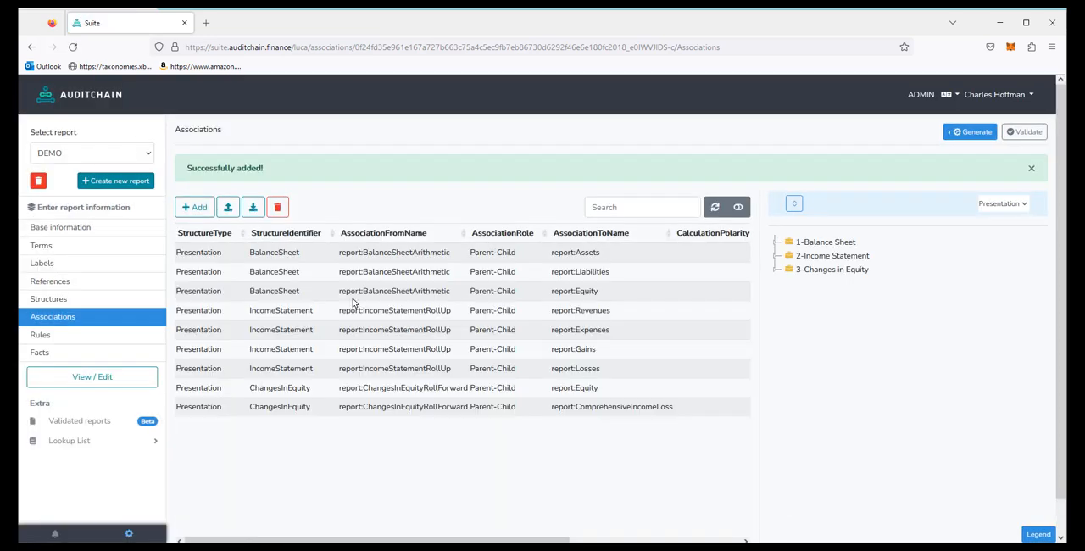
Step: Start a third Presentation association for the ChangesInEquity structure with report:ChangesInEquityRollForward as the parent
left_click(196, 209)
left_click(336, 156)
left_click(318, 190)
left_click(313, 207)
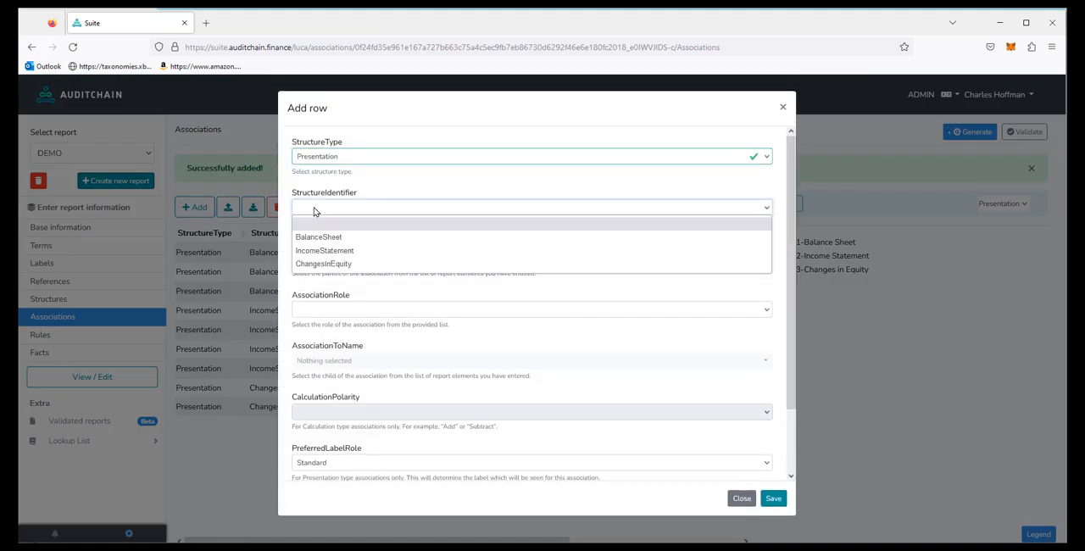
left_click(308, 269)
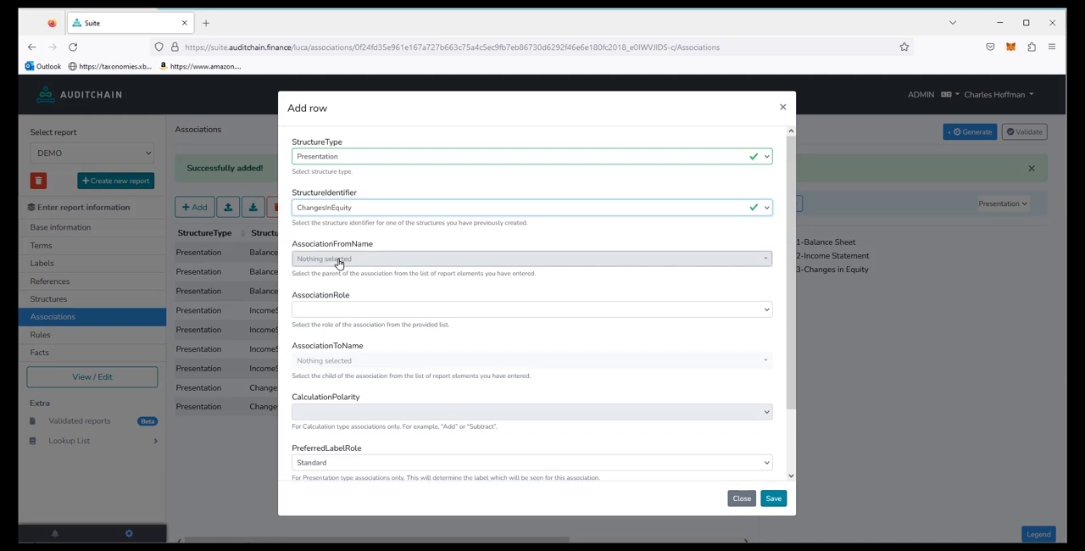
left_click(398, 258)
left_click(404, 224)
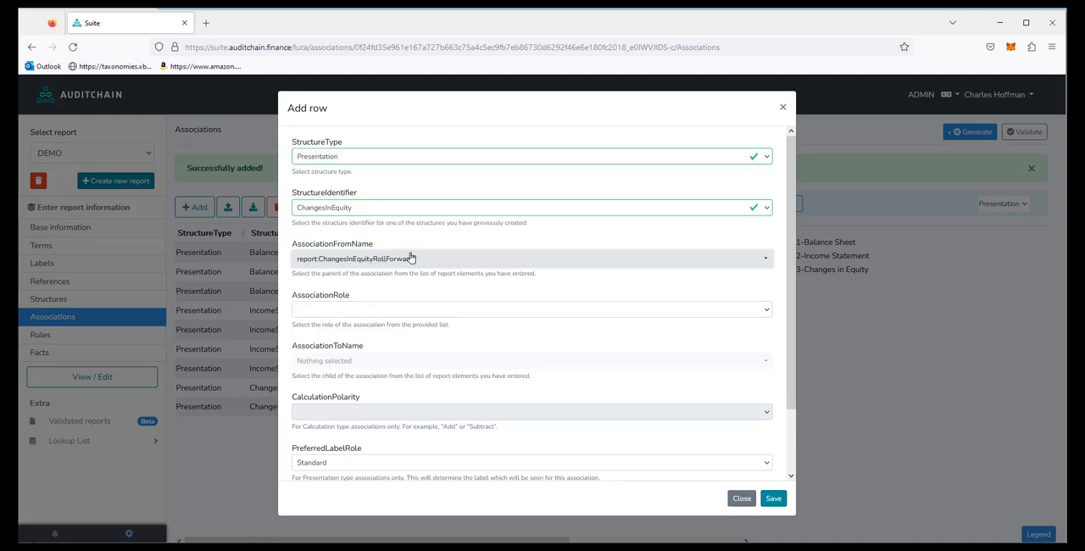
Step: Give the third ChangesInEquity association the Parent-Child role, child report:InvestmentsByOwners and sequence 3, and save it
left_click(334, 312)
left_click(324, 343)
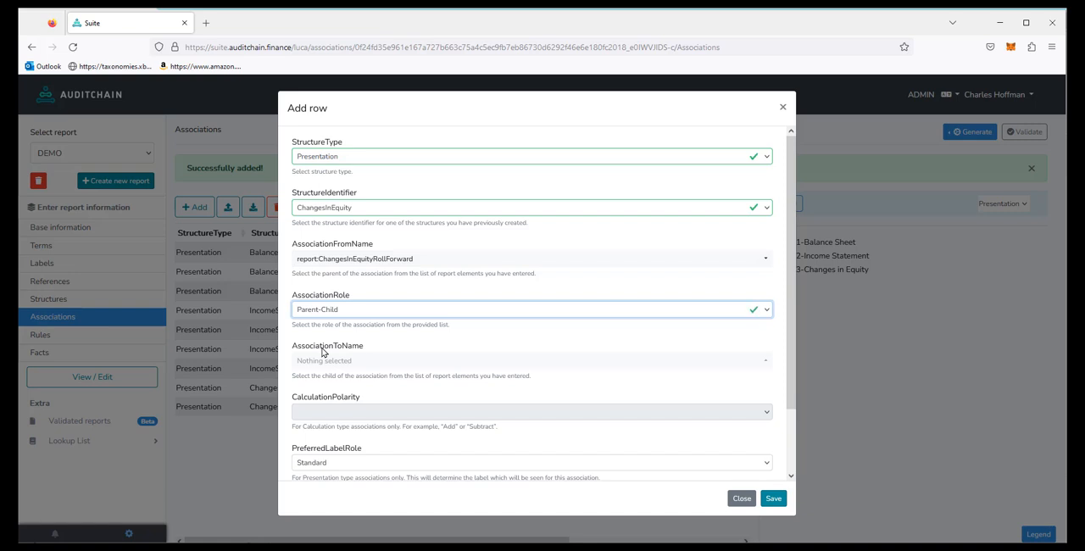
left_click(323, 359)
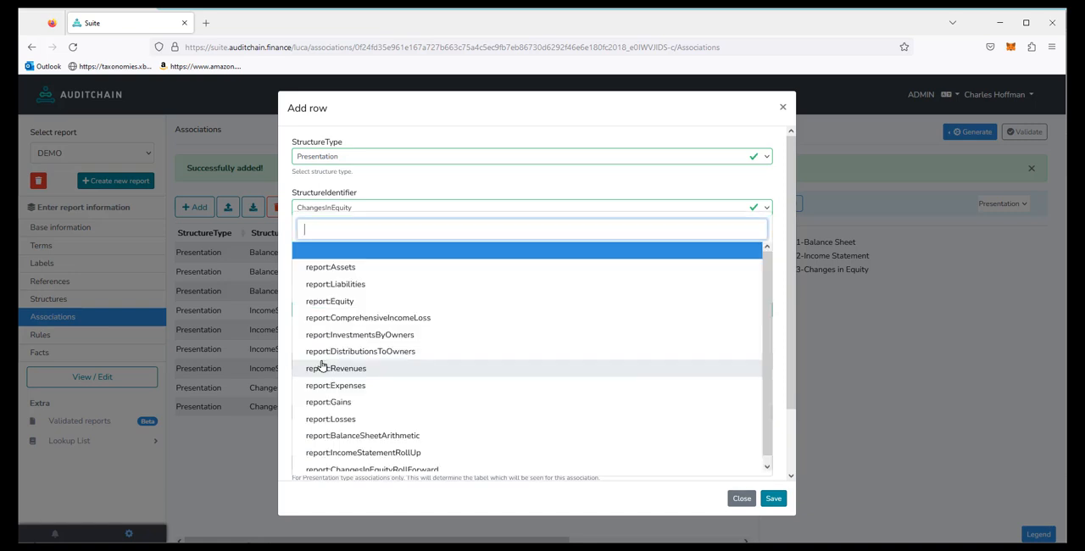
left_click(352, 335)
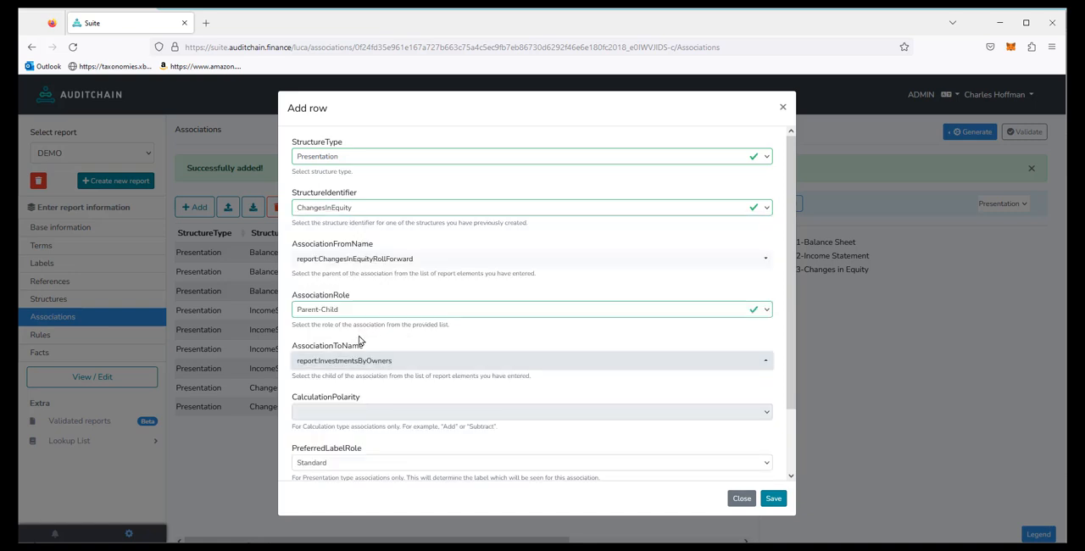
left_click_drag(791, 395, 794, 484)
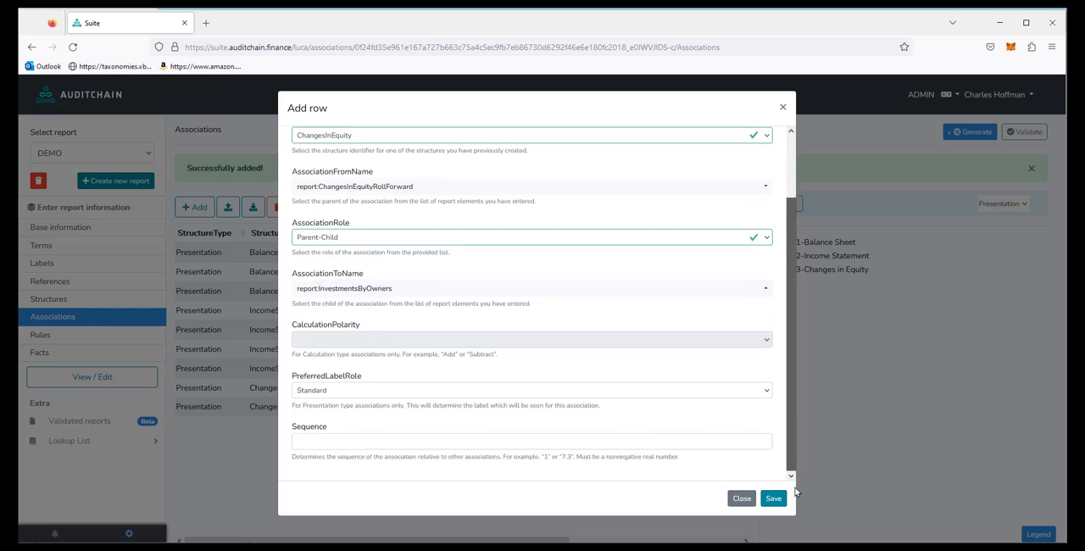
left_click(318, 437)
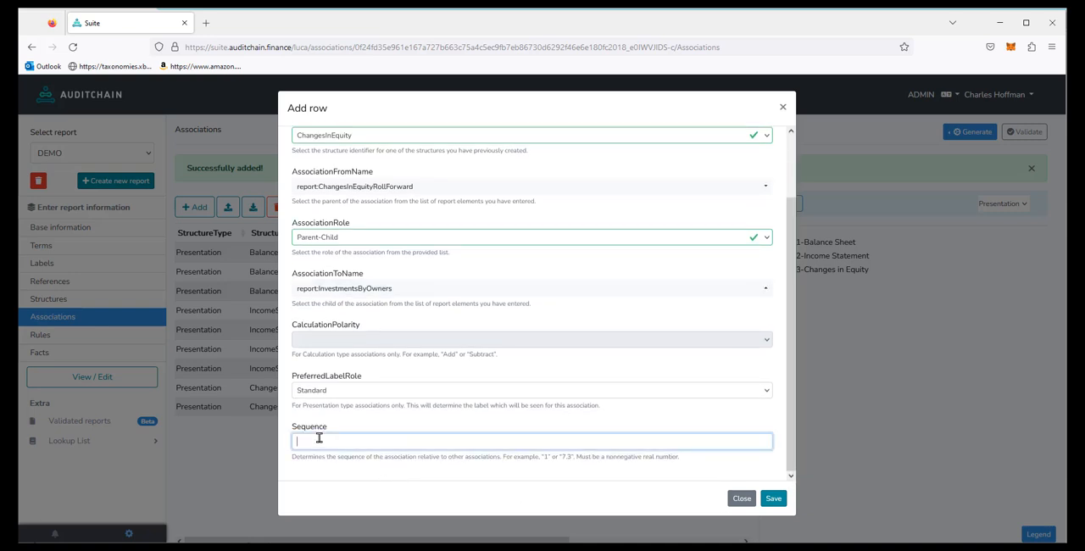
type("3")
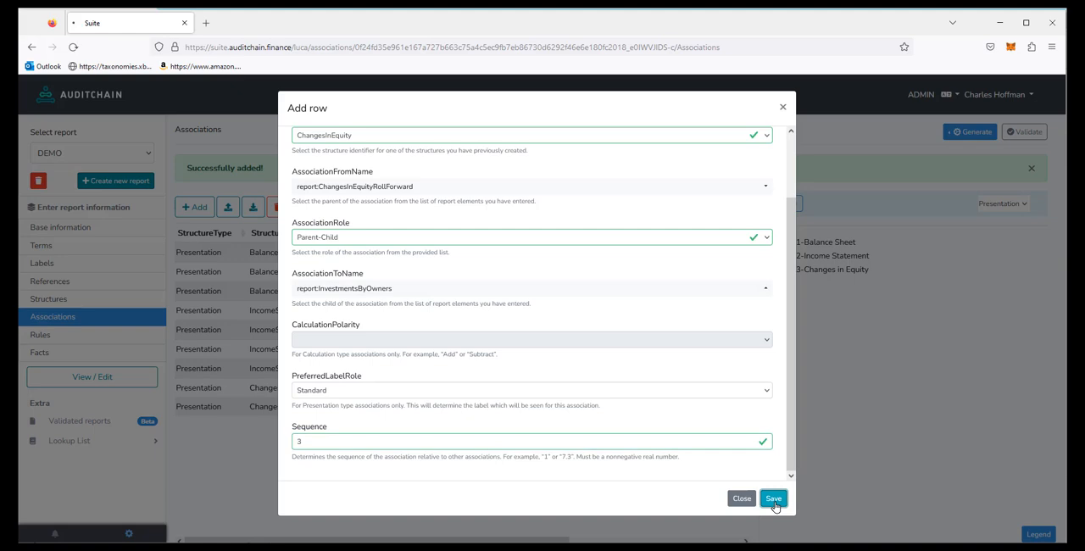
left_click(773, 500)
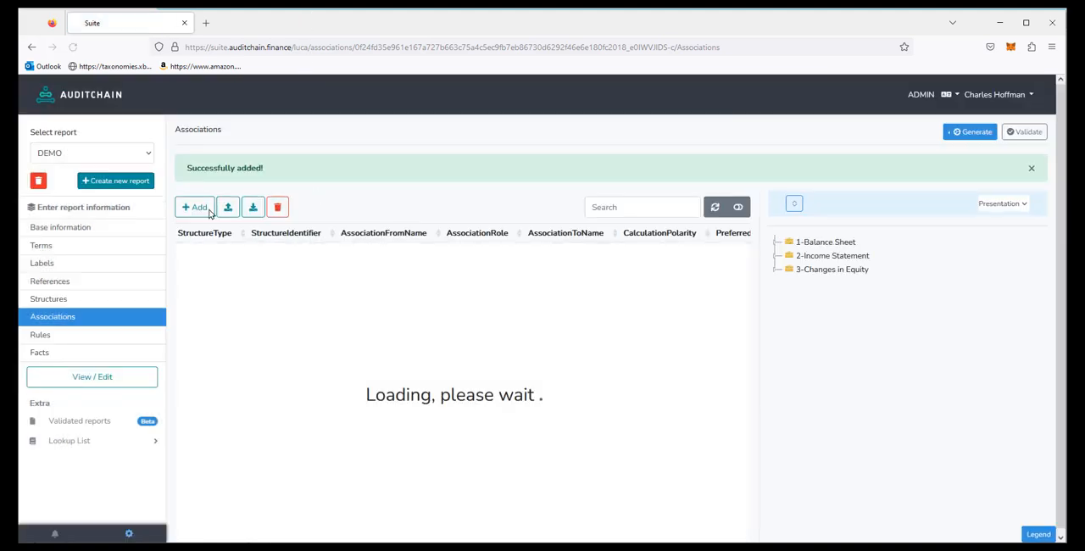
Step: Start a fourth Presentation association for the ChangesInEquity structure with report:ChangesInEquityRollForward as the parent
left_click(193, 211)
left_click(327, 161)
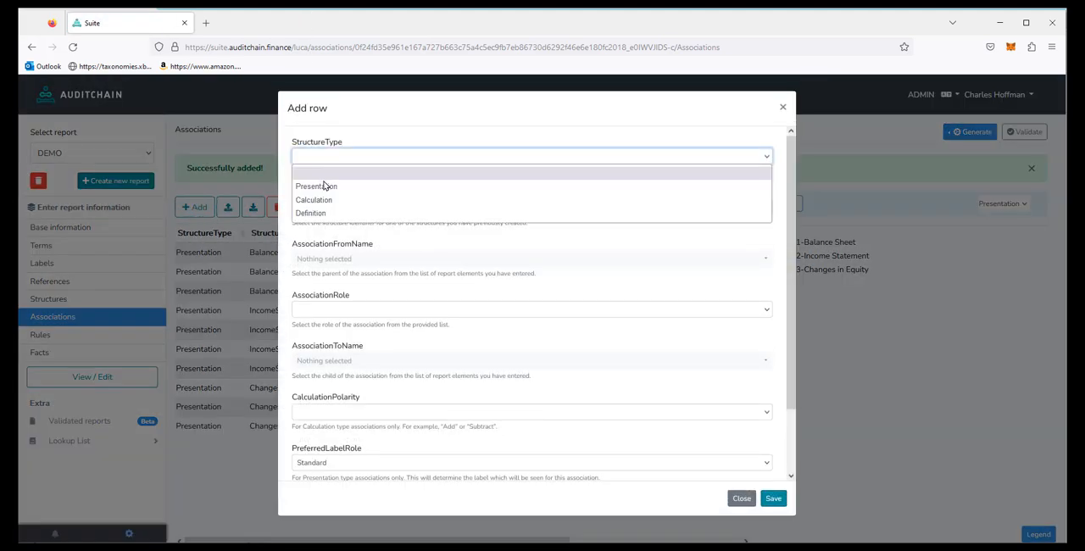
left_click(323, 185)
left_click(312, 207)
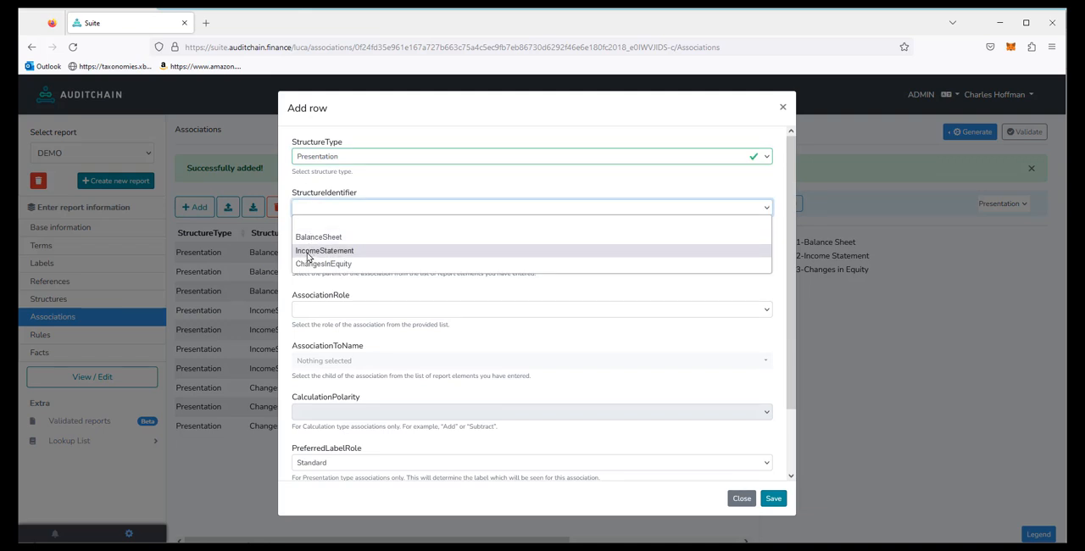
left_click(306, 263)
left_click(362, 258)
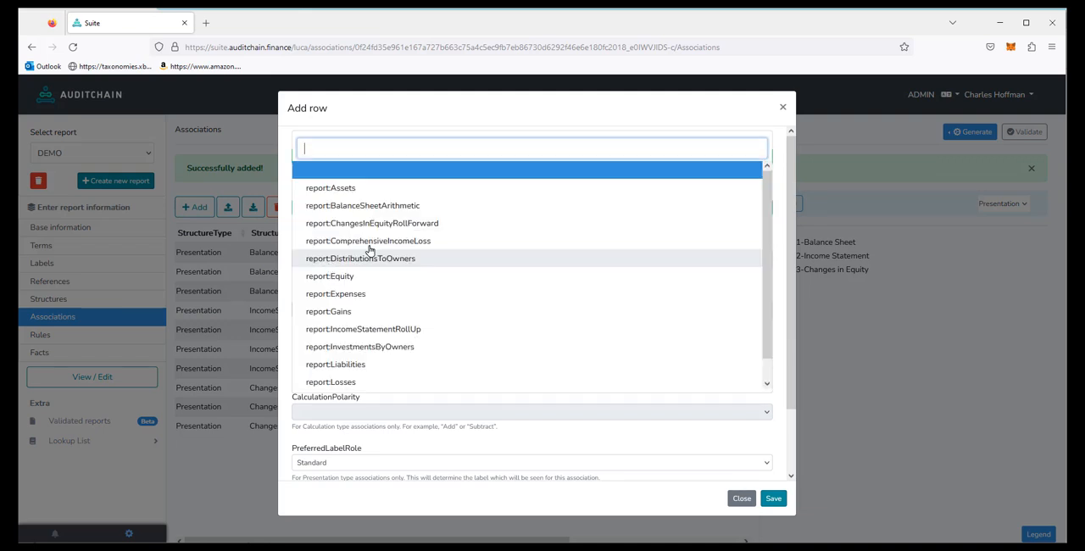
left_click(407, 224)
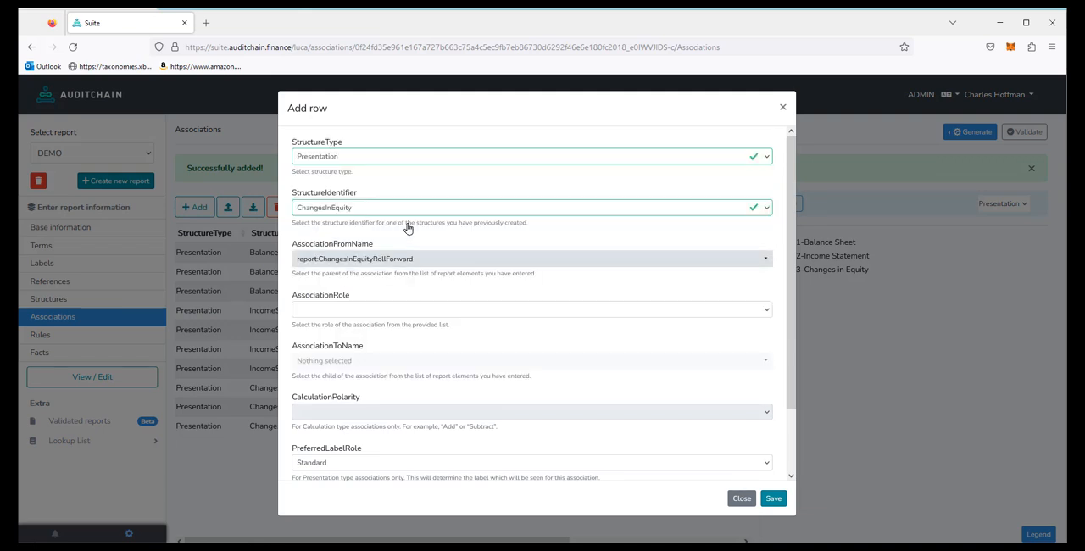
Step: Give the fourth ChangesInEquity association the Parent-Child role, child report:DistributionsToOwners and sequence 4, and save it
left_click(326, 311)
left_click(327, 343)
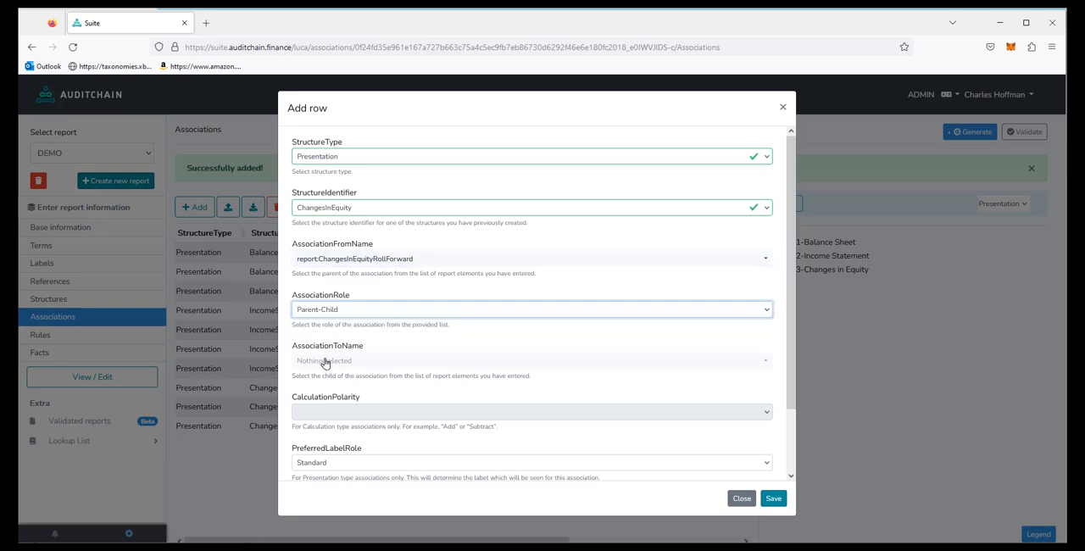
left_click(324, 361)
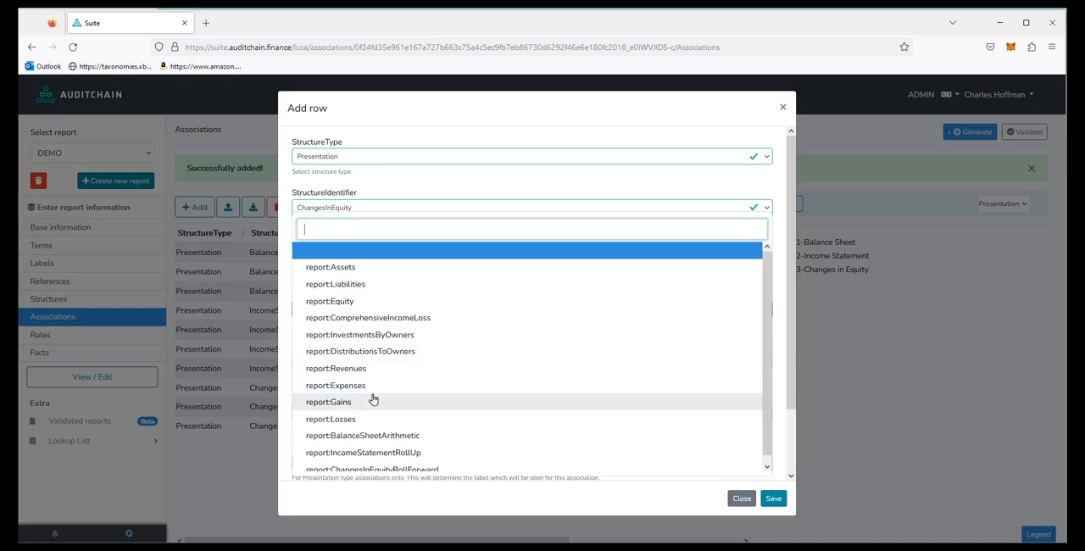
left_click(395, 356)
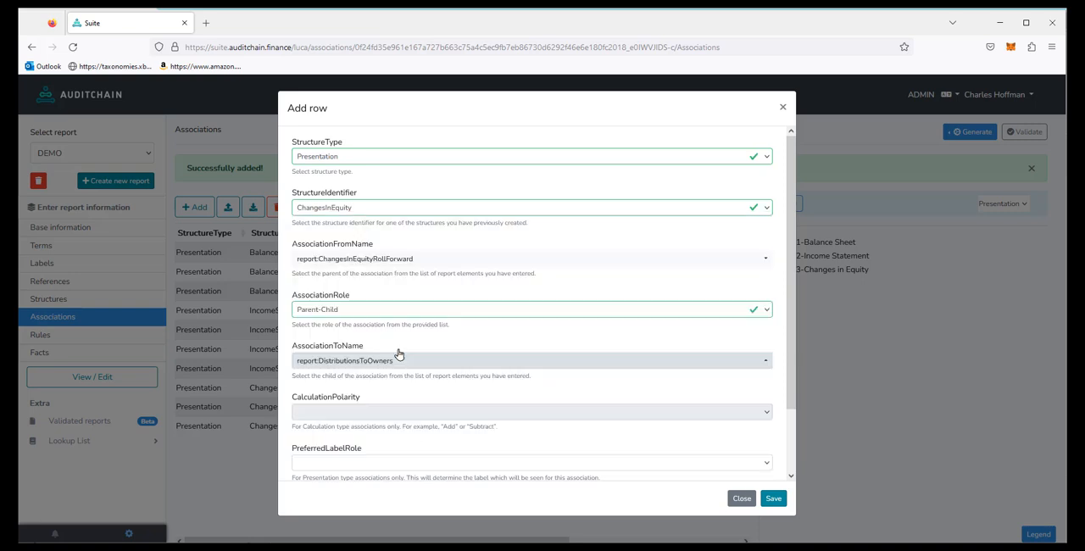
scroll(790, 364, "down", 2)
left_click(317, 443)
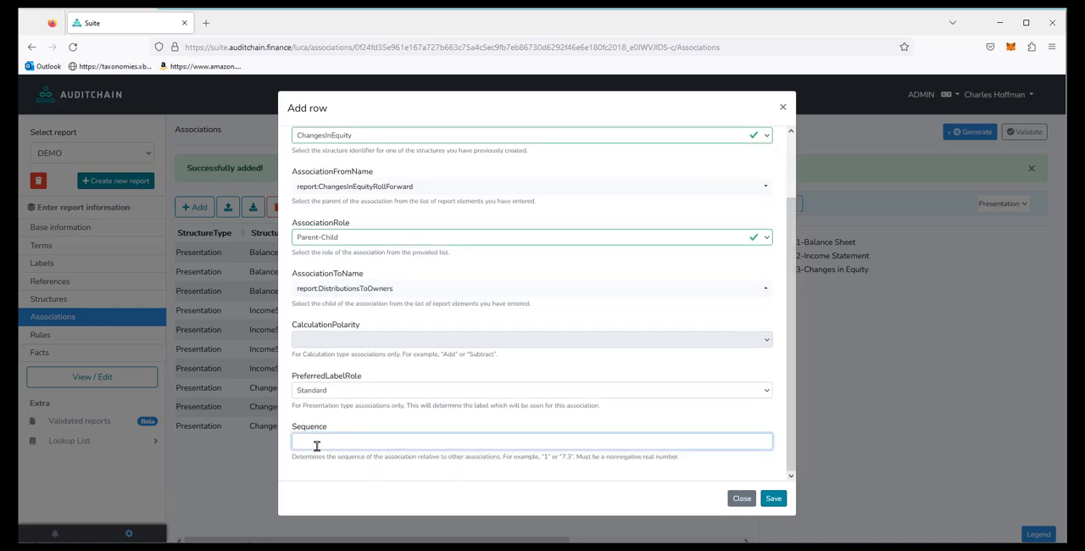
type("3")
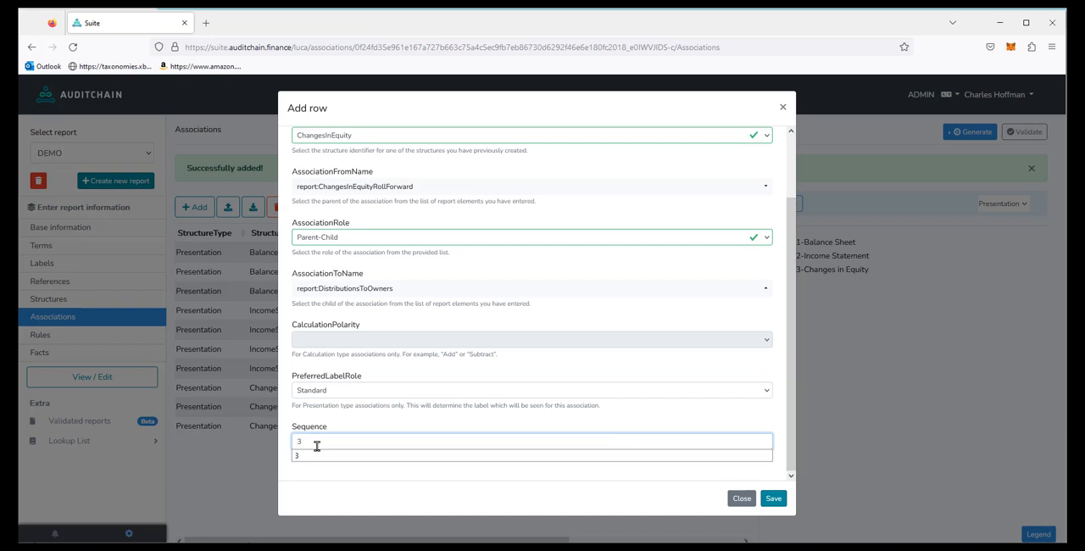
double_click(316, 442)
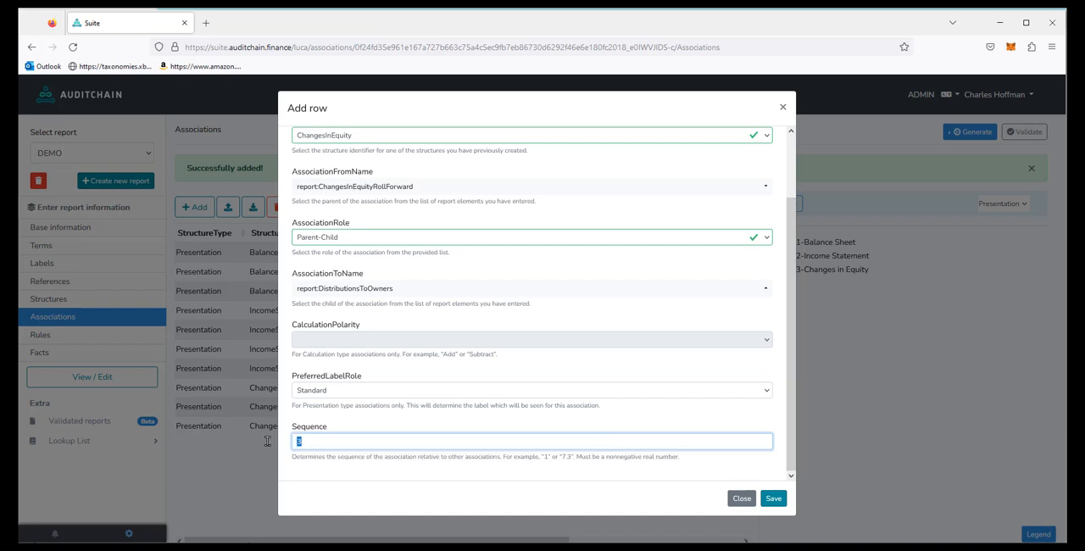
type("4")
left_click(773, 500)
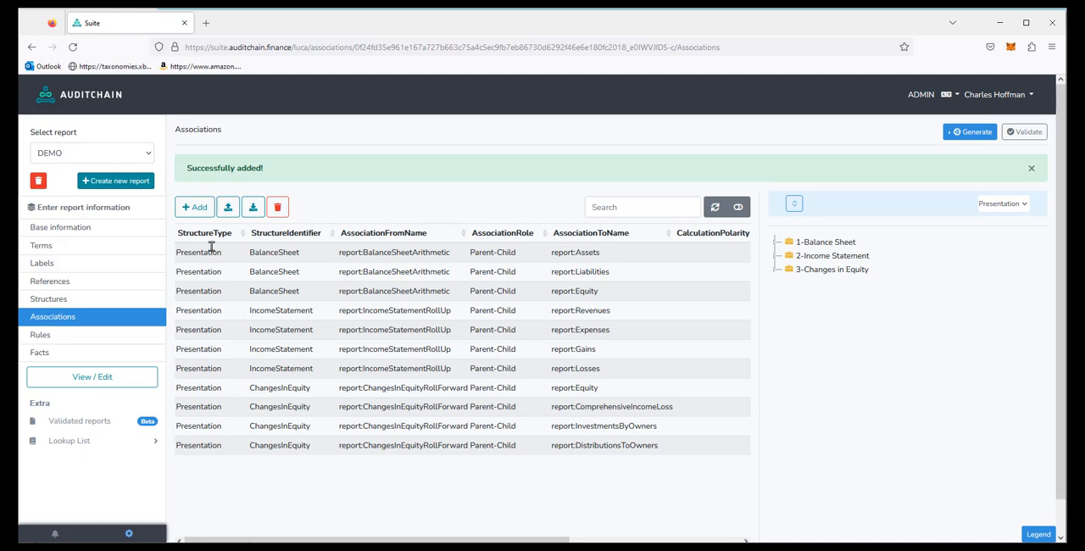
Step: Start a fifth Presentation association for the ChangesInEquity structure with report:ChangesInEquityRollForward as the parent
left_click(196, 209)
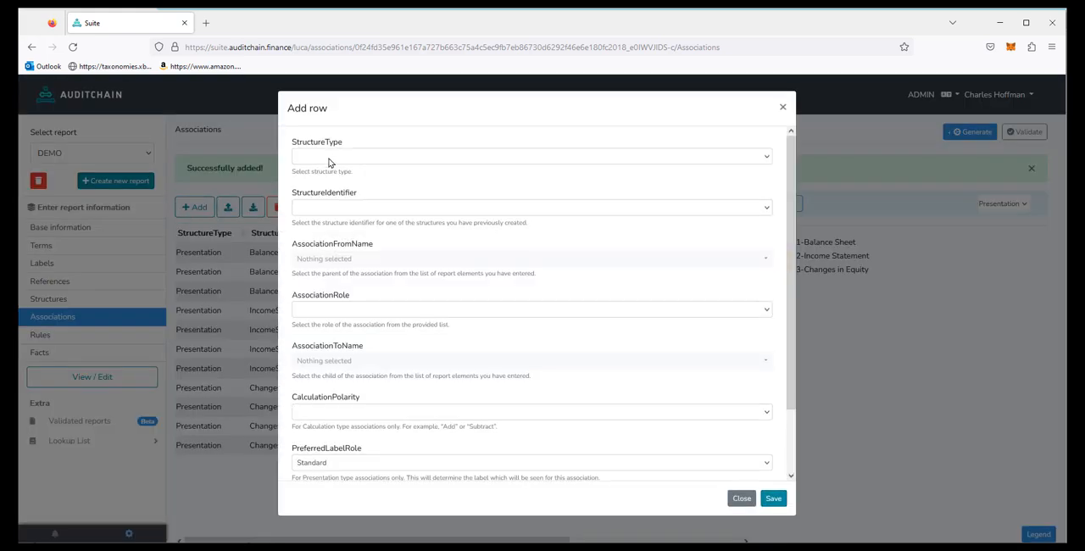
left_click(330, 164)
left_click(315, 186)
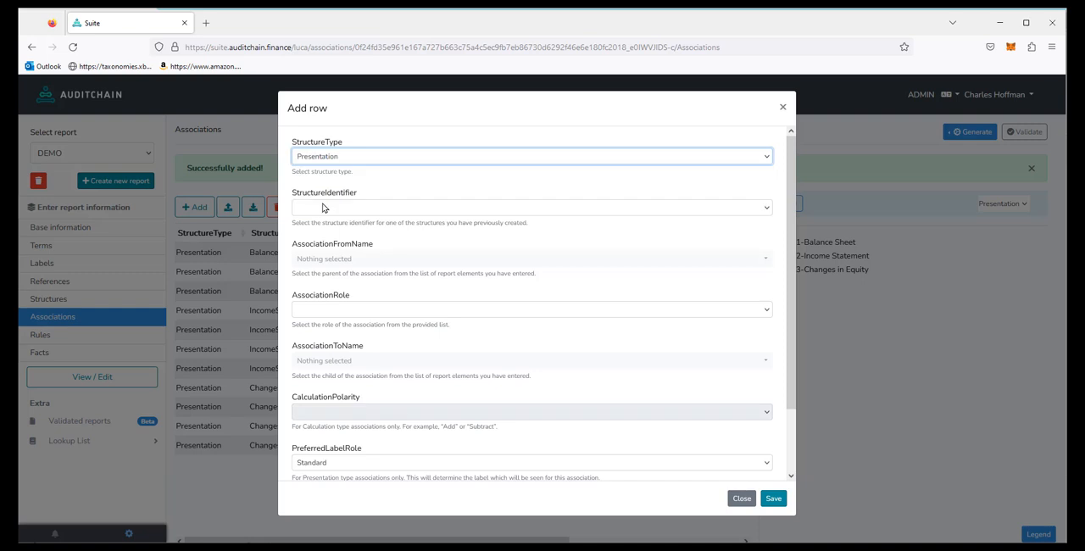
left_click(322, 210)
left_click(330, 262)
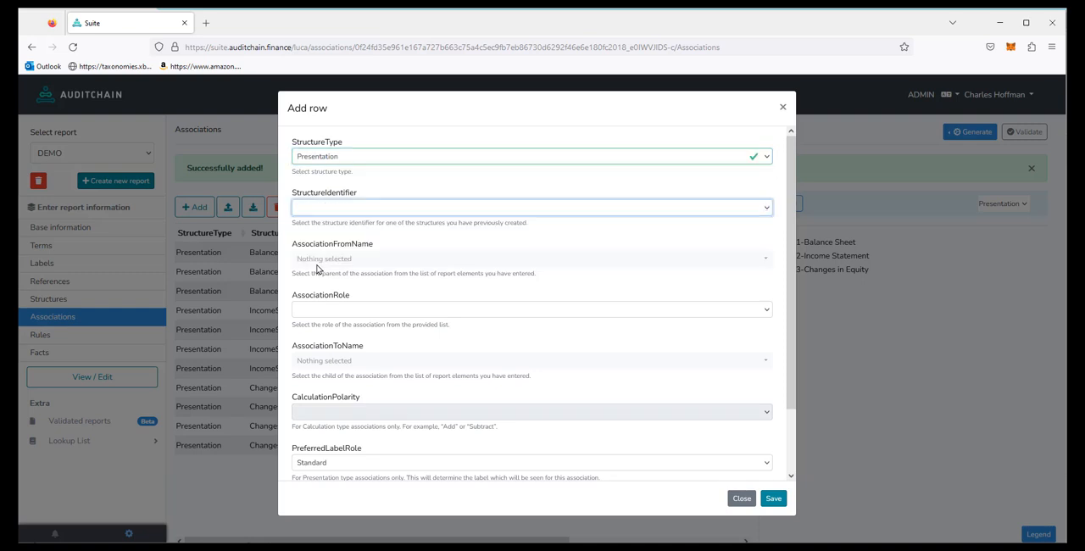
left_click(342, 259)
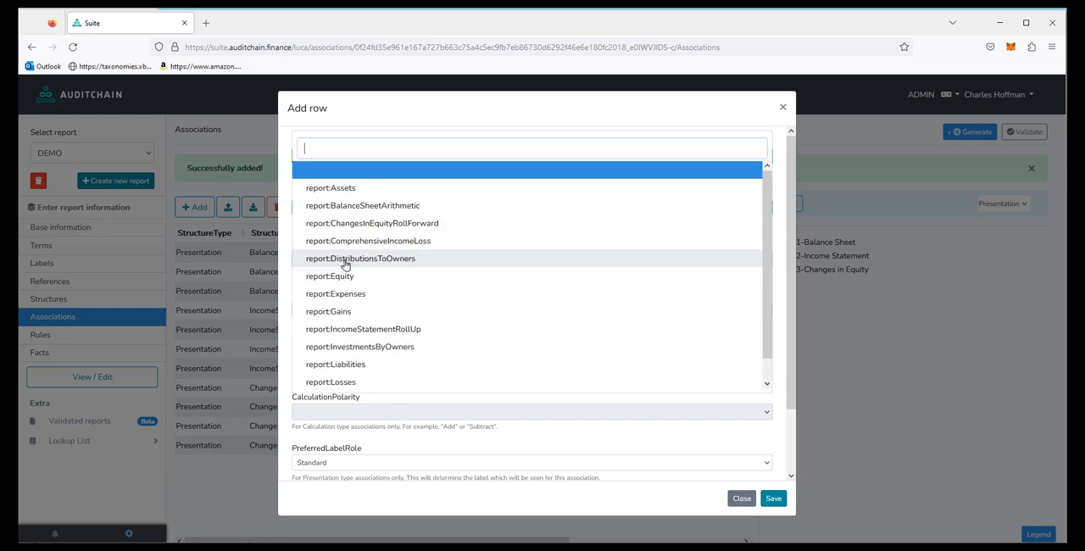
left_click(432, 224)
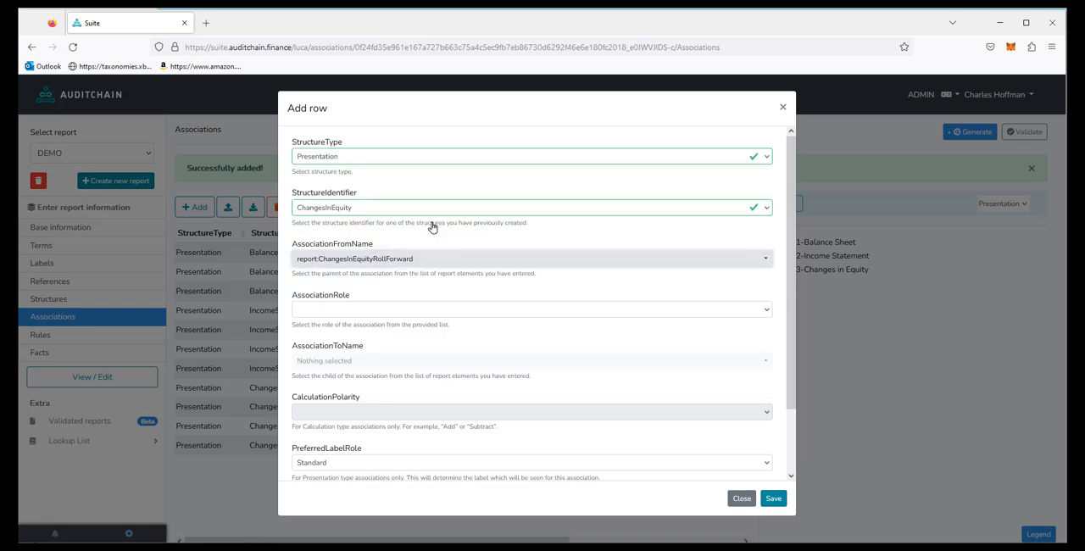
Step: Give the fifth ChangesInEquity association the Parent-Child role and report:Equity as the child
left_click(356, 308)
left_click(341, 339)
left_click(325, 364)
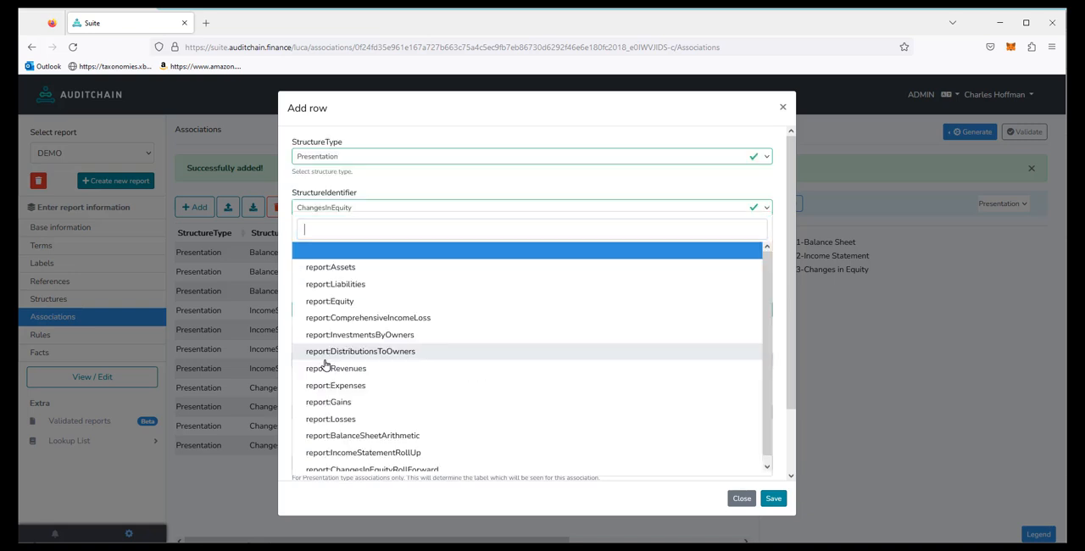
left_click(344, 303)
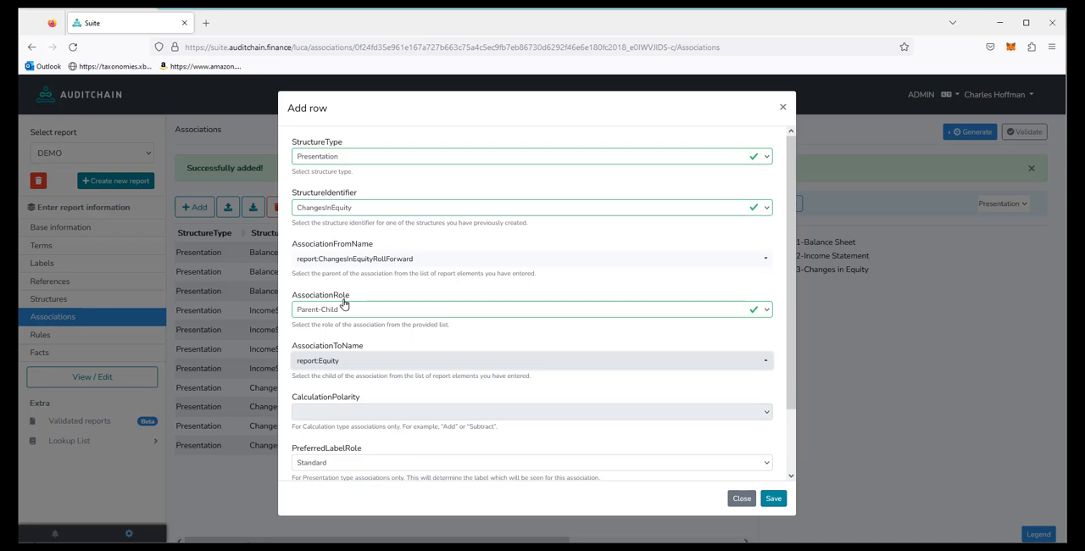
Step: Save the fifth ChangesInEquity association with preferred label role PeriodEnd and sequence 5, and expand the whole presentation tree
left_click_drag(789, 328, 785, 447)
left_click(353, 392)
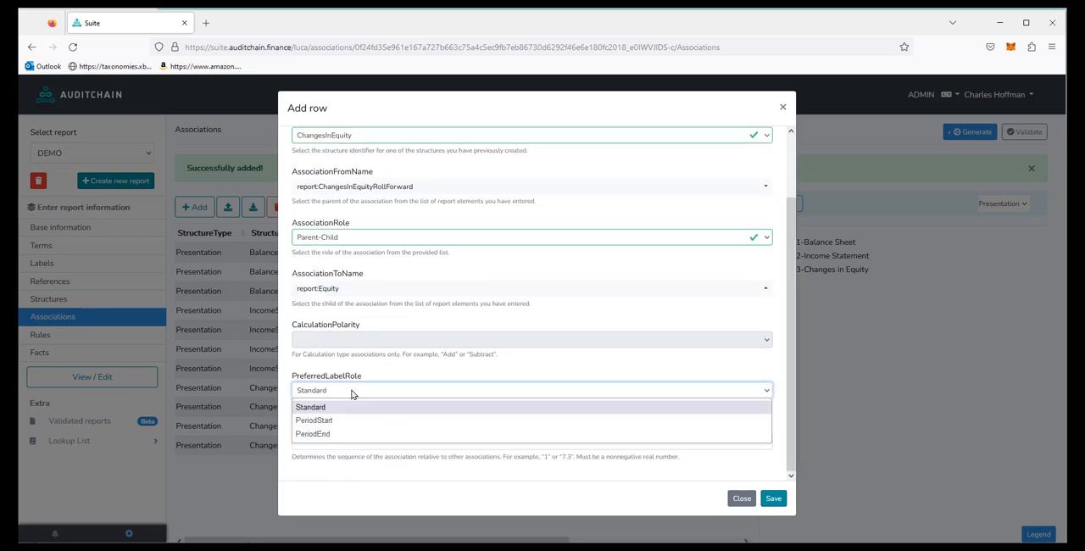
left_click(338, 437)
left_click(333, 441)
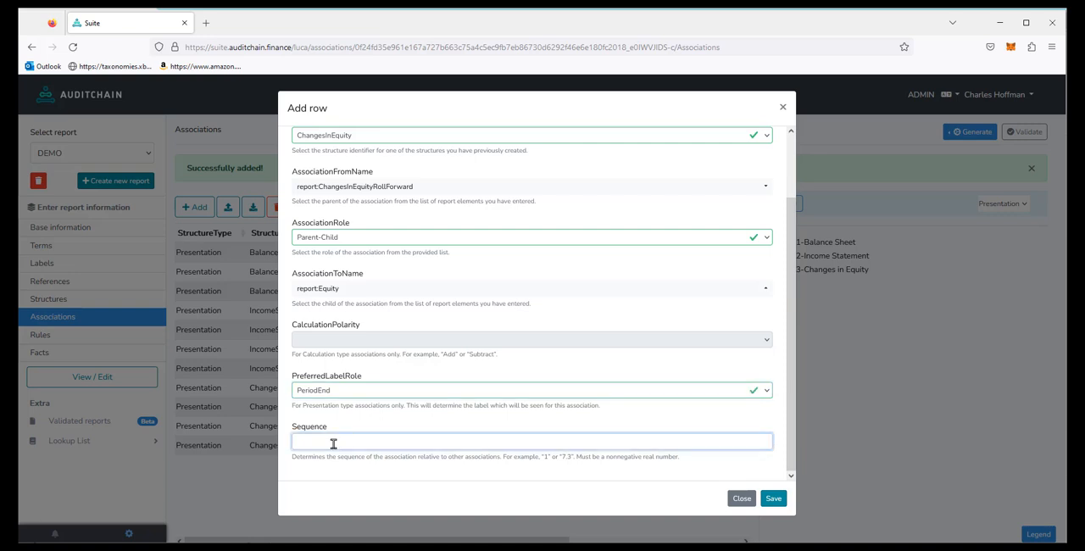
type("5")
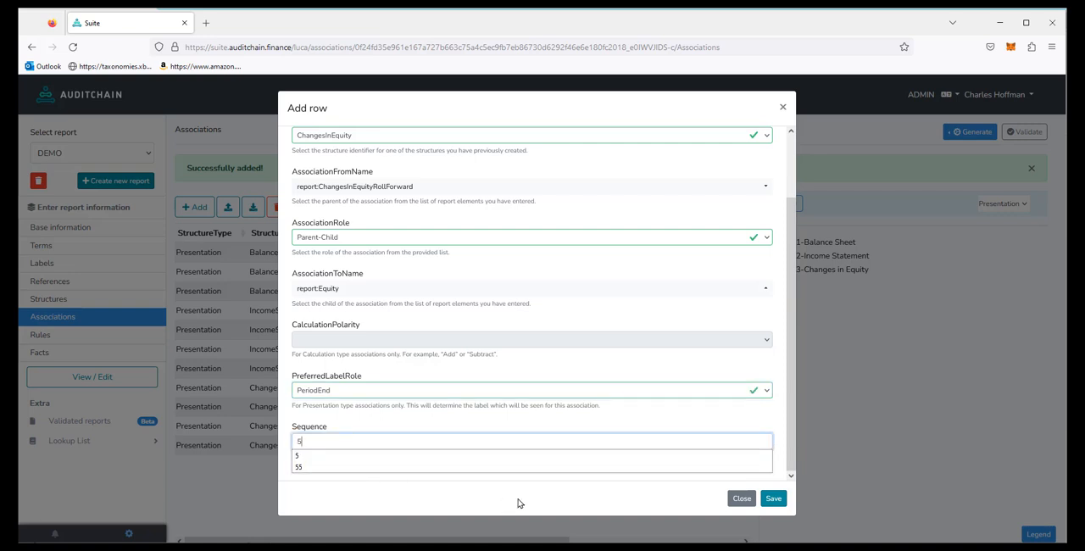
left_click(769, 500)
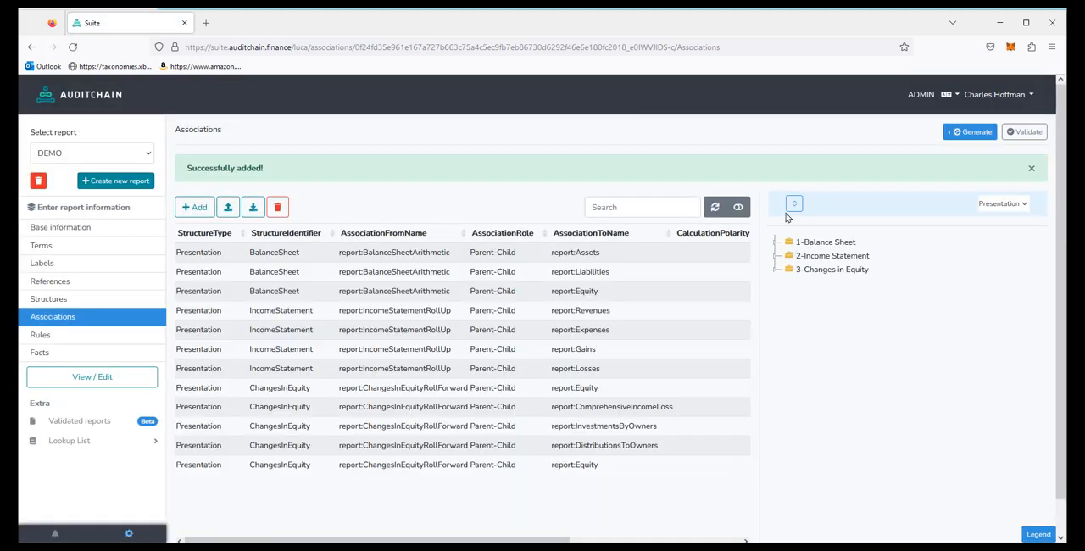
left_click(793, 204)
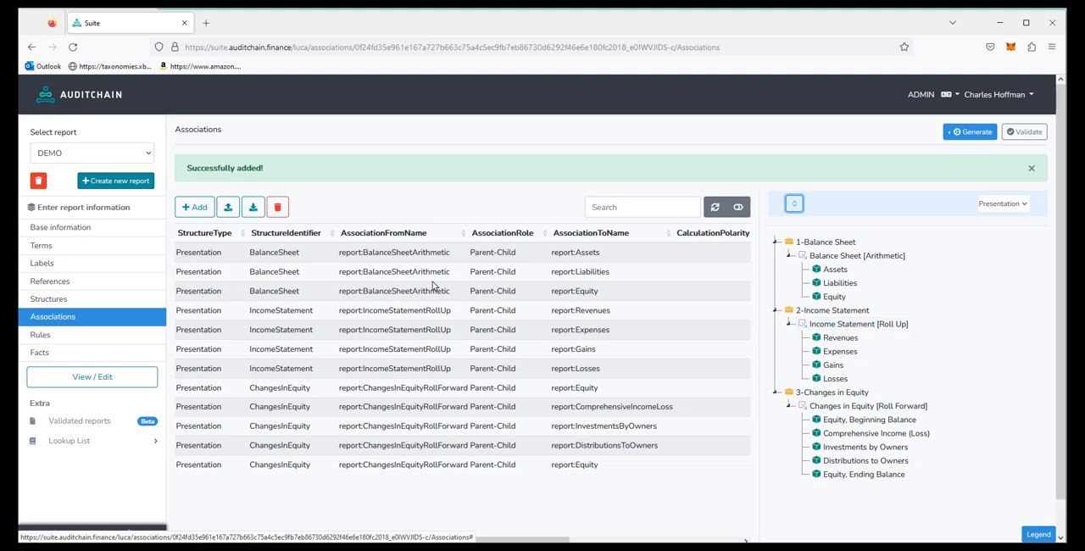
Step: Start a Calculation association for the IncomeStatement structure with report:ComprehensiveIncomeLoss as the parent
left_click(199, 212)
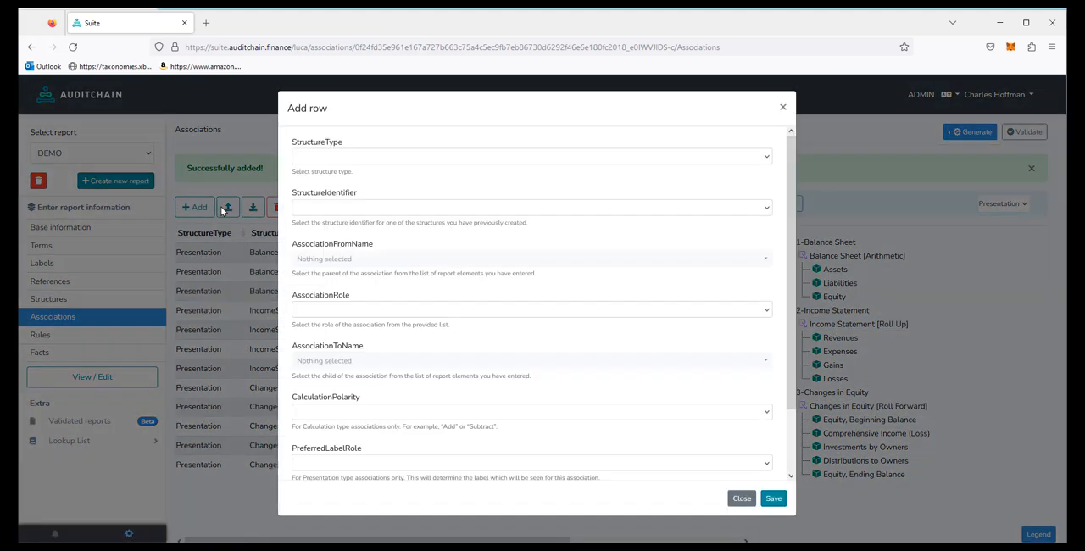
left_click(328, 162)
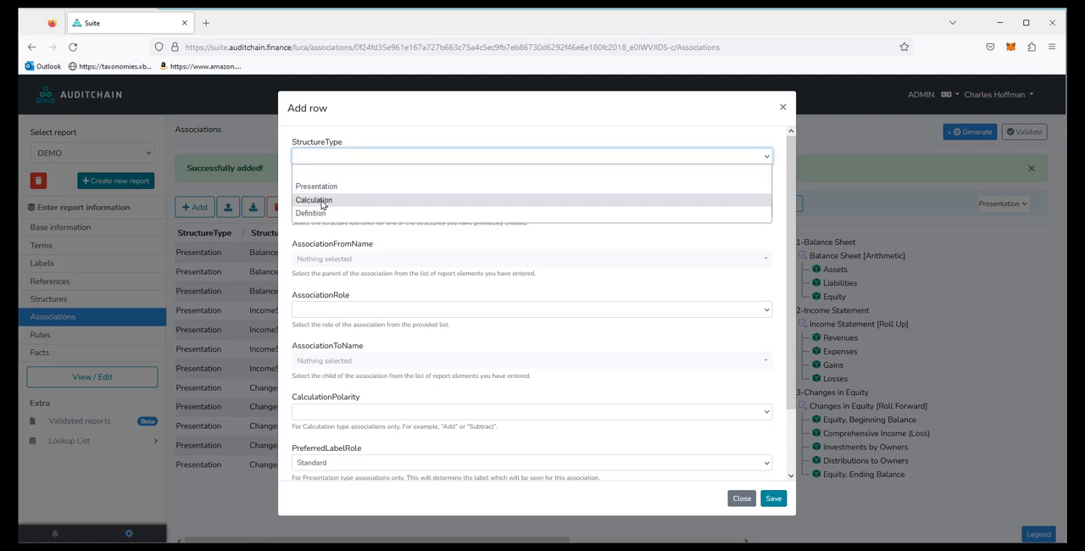
left_click(322, 201)
left_click(324, 211)
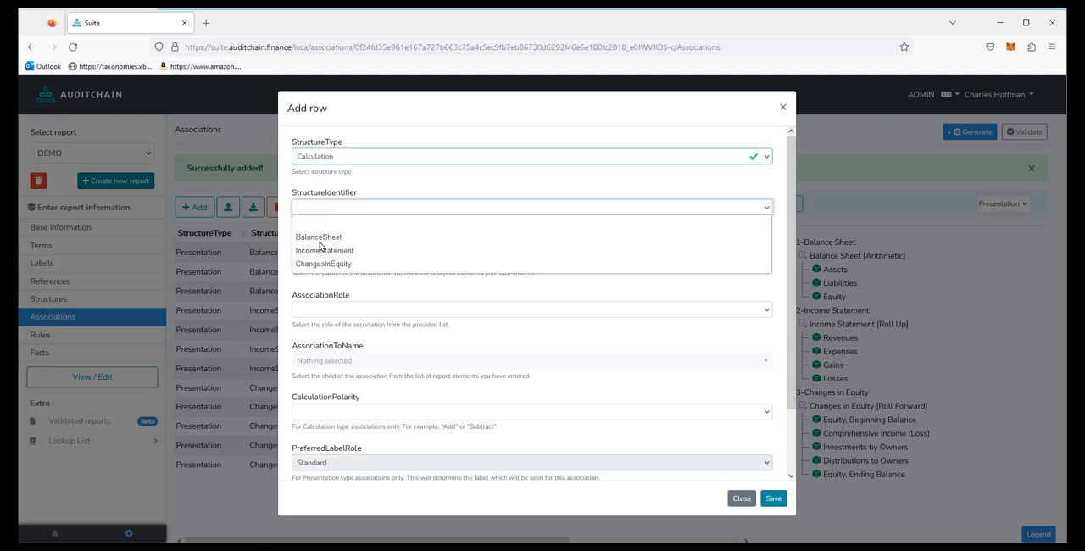
left_click(319, 250)
left_click(321, 259)
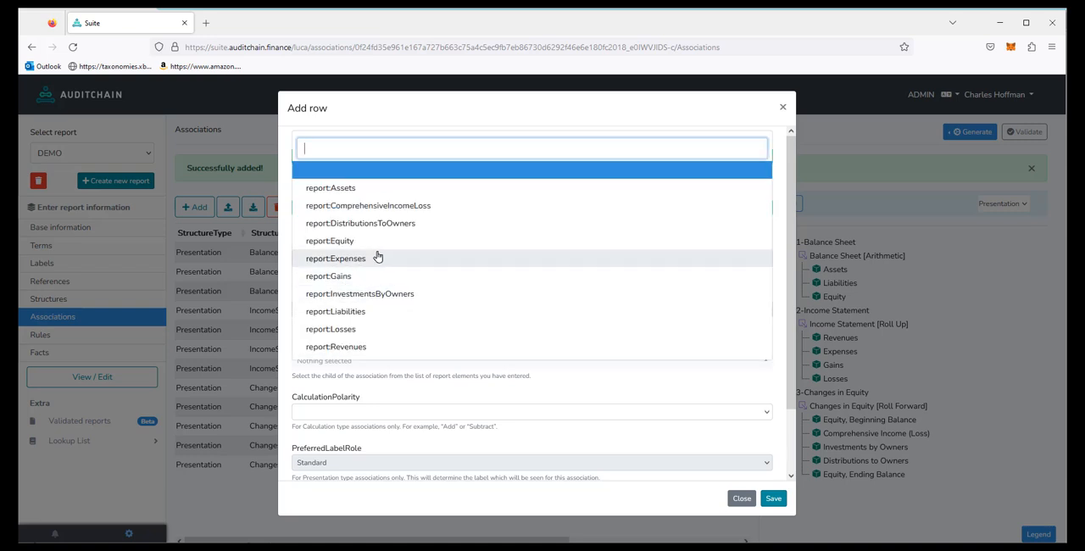
left_click(391, 211)
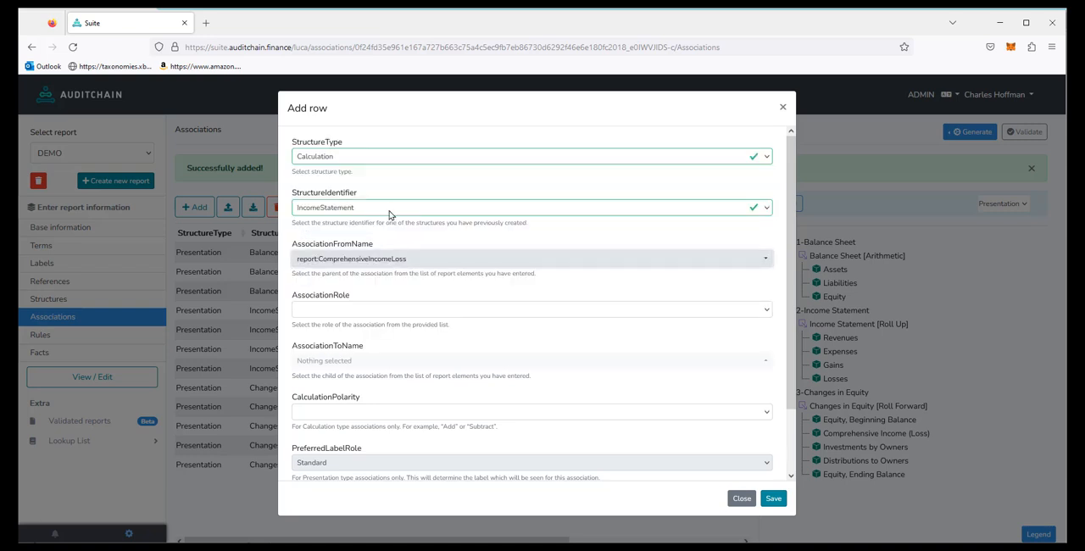
Step: Give the first IncomeStatement Calculation association the Total-Item role, child report:Revenues, calculation polarity Add and sequence 1, and save it
left_click(332, 312)
left_click(323, 339)
left_click(327, 362)
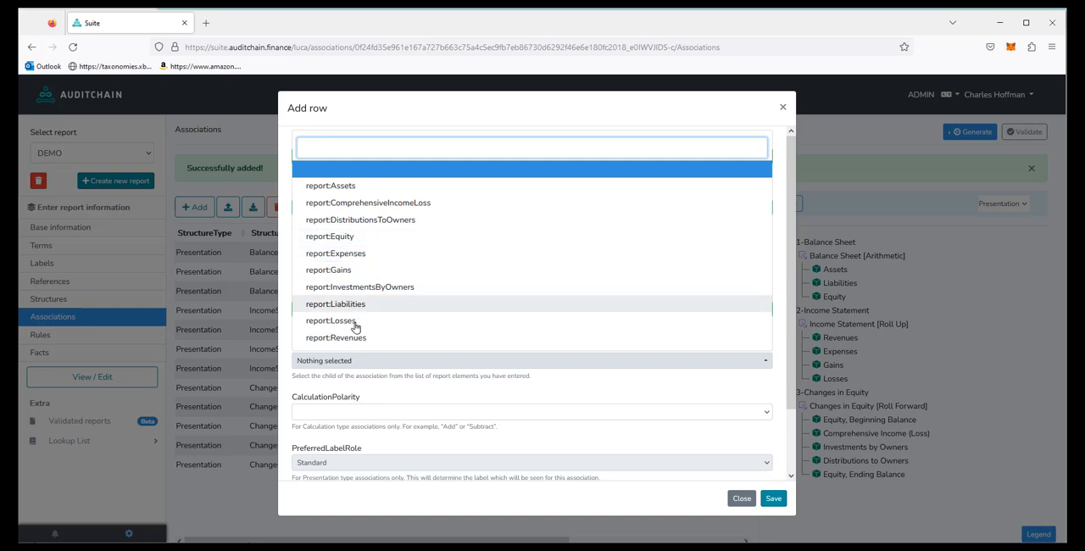
left_click(370, 339)
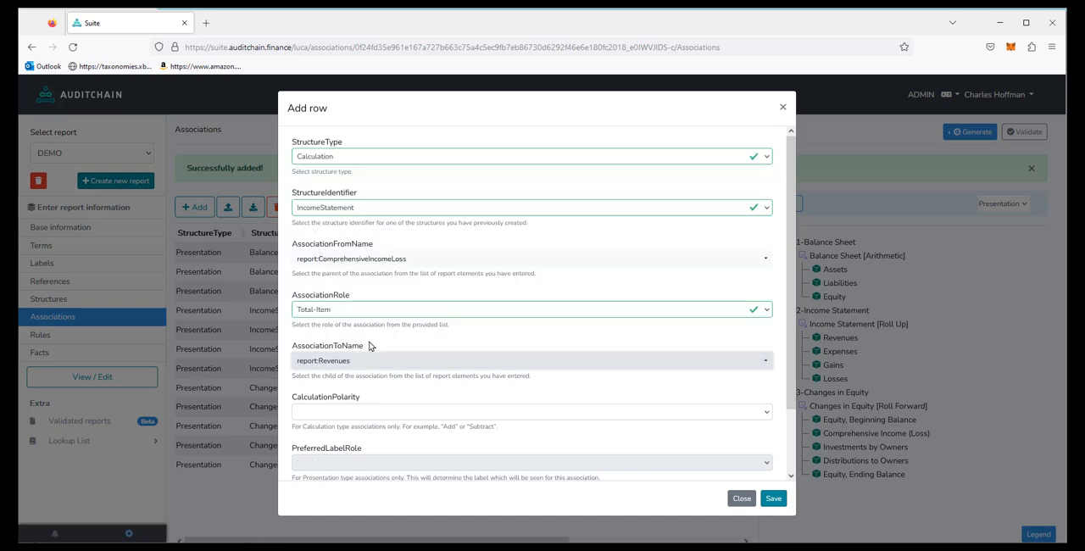
left_click(337, 413)
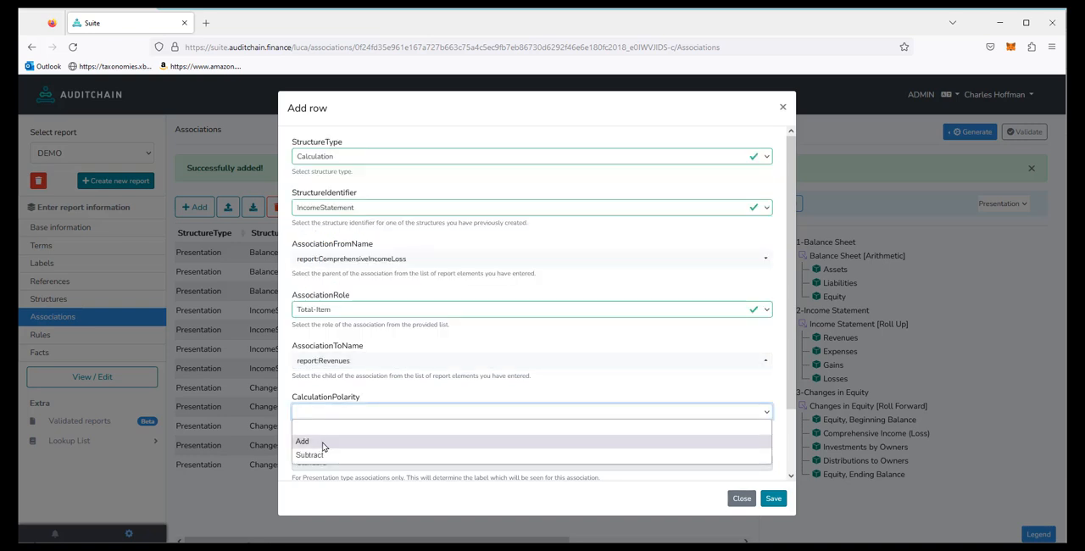
left_click(323, 442)
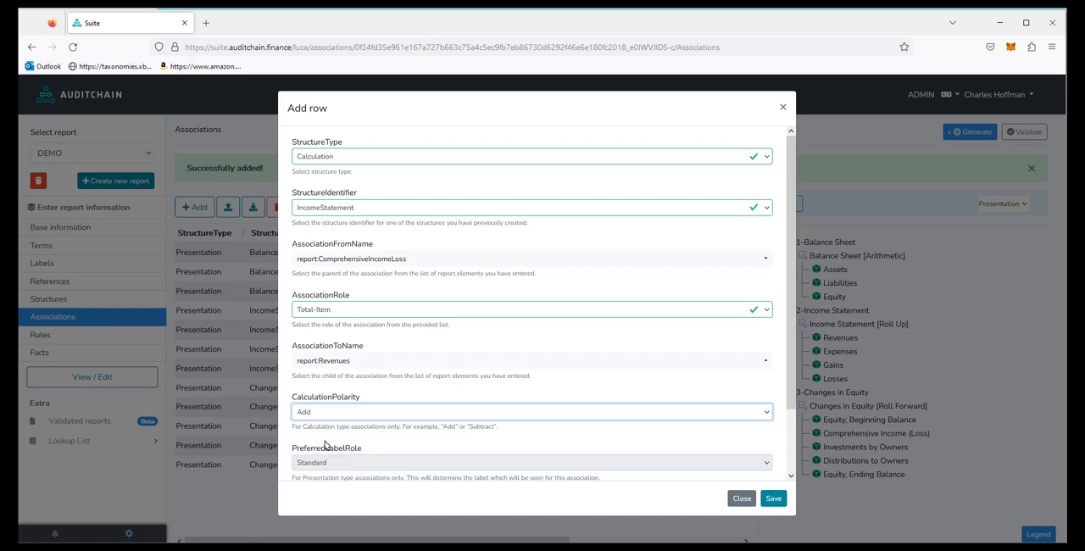
scroll(764, 443, "down", 2)
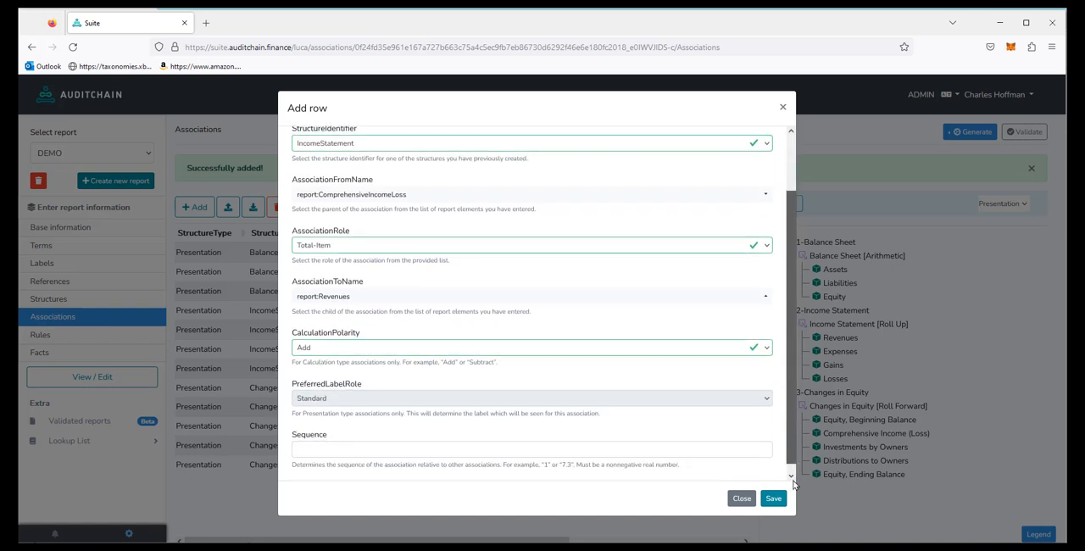
left_click(312, 443)
type("1")
left_click(776, 499)
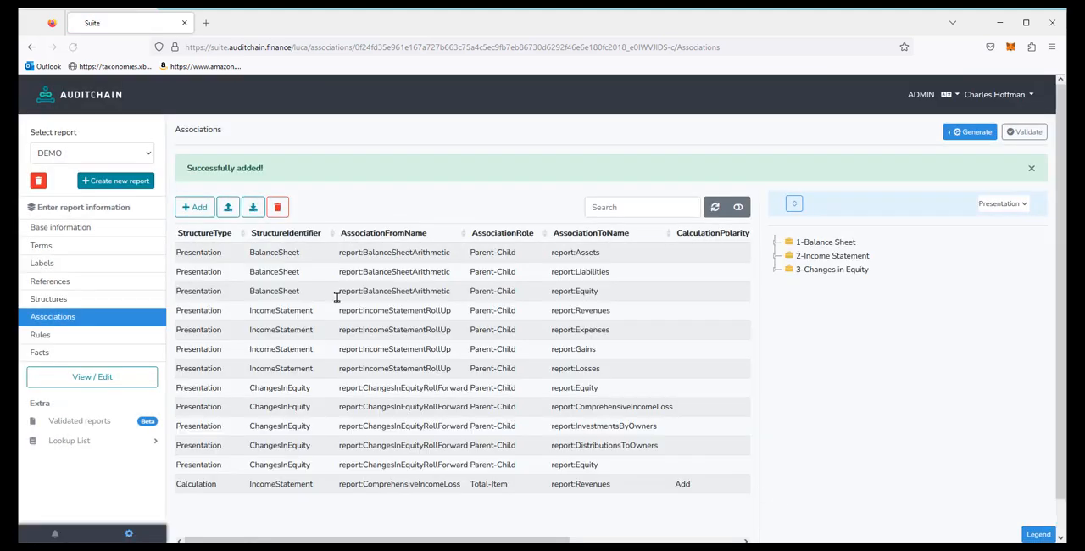
Step: Start a second Calculation association for the IncomeStatement structure with report:ComprehensiveIncomeLoss as the parent
left_click(197, 207)
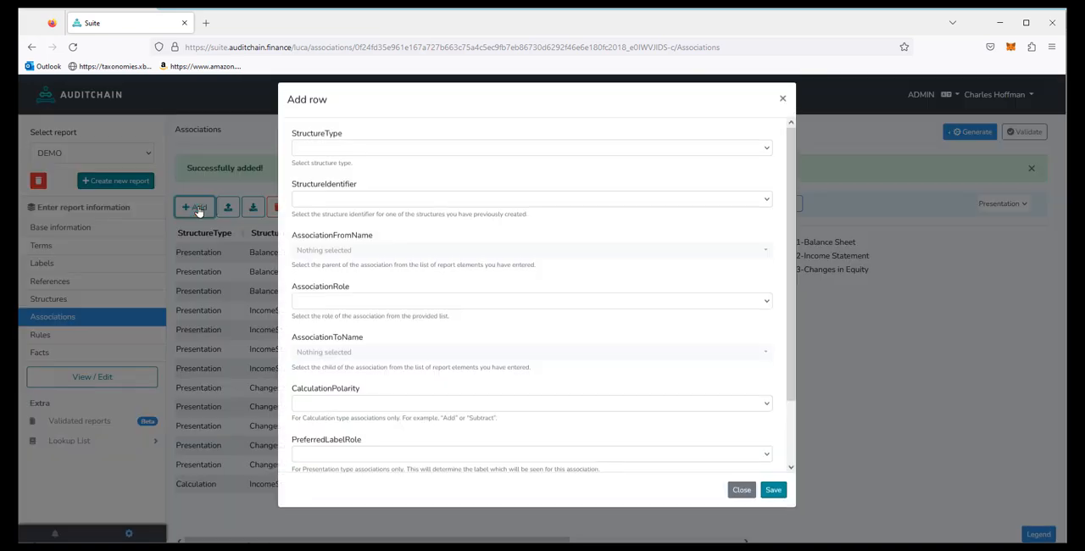
left_click(307, 156)
left_click(313, 202)
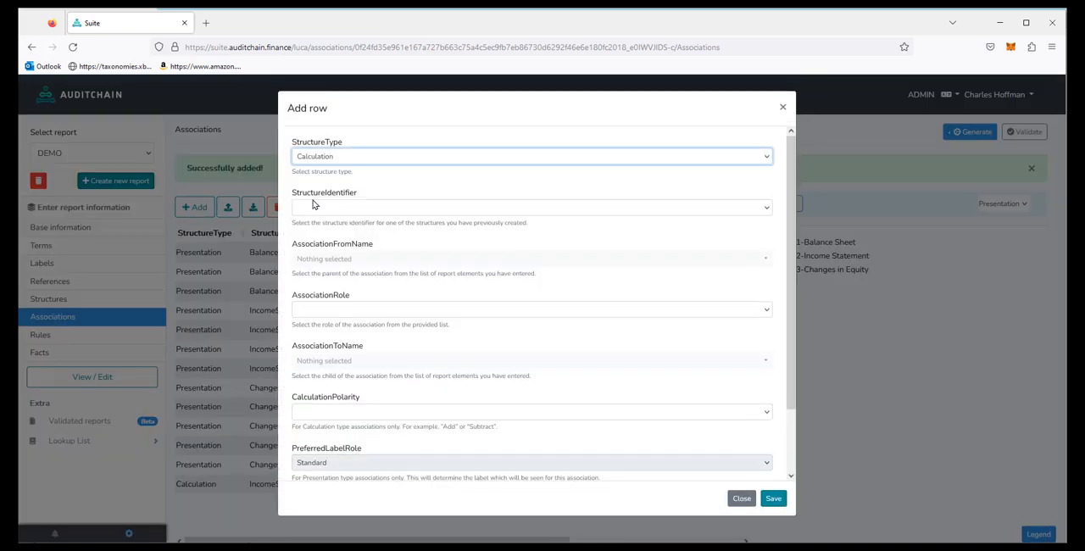
left_click(313, 206)
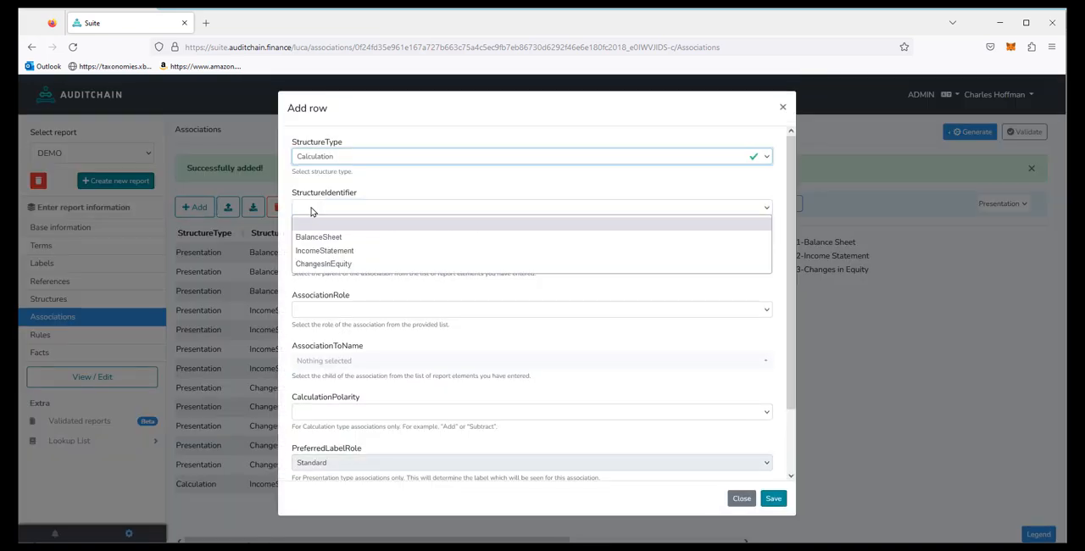
left_click(320, 251)
left_click(326, 263)
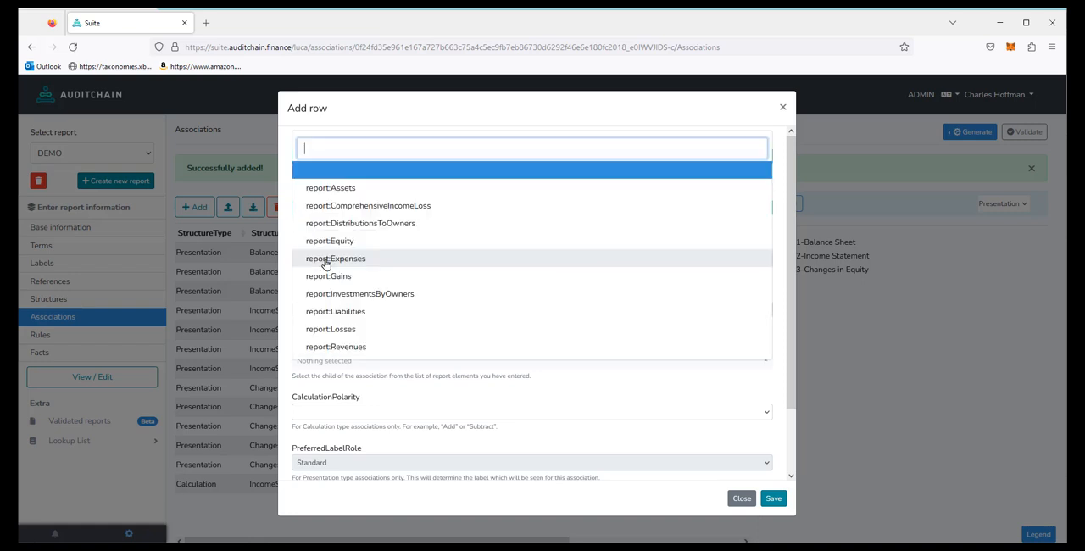
left_click(400, 208)
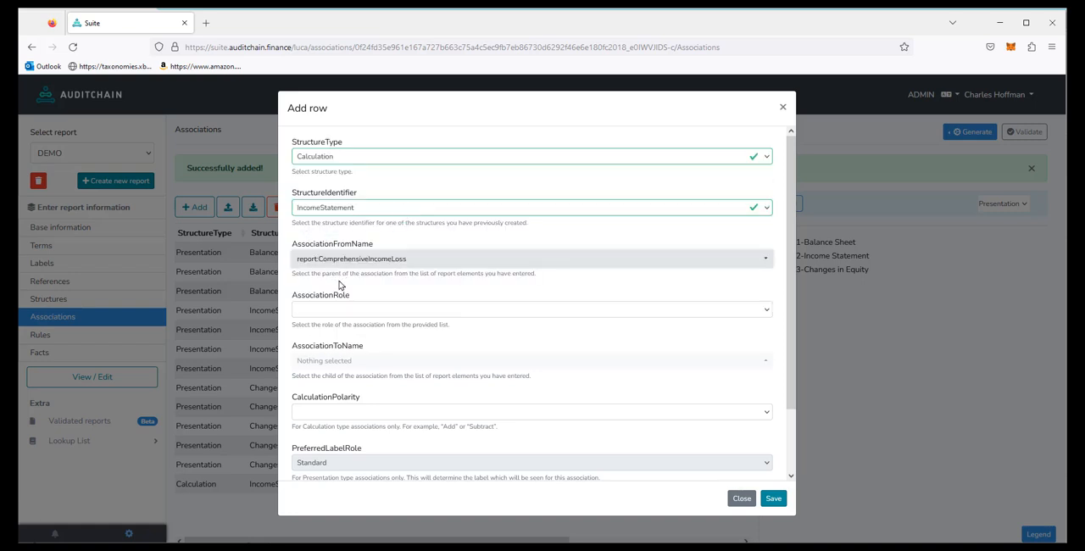
Step: Give the second IncomeStatement Calculation association the Total-Item role, child report:Expenses, calculation polarity Subtract and sequence 2, and save it
left_click(322, 314)
left_click(325, 338)
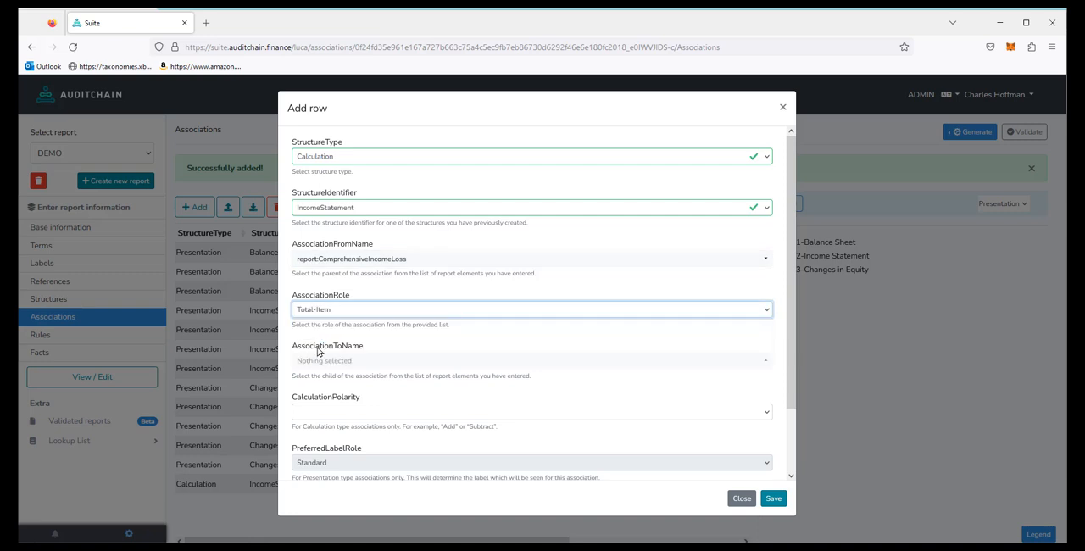
left_click(315, 360)
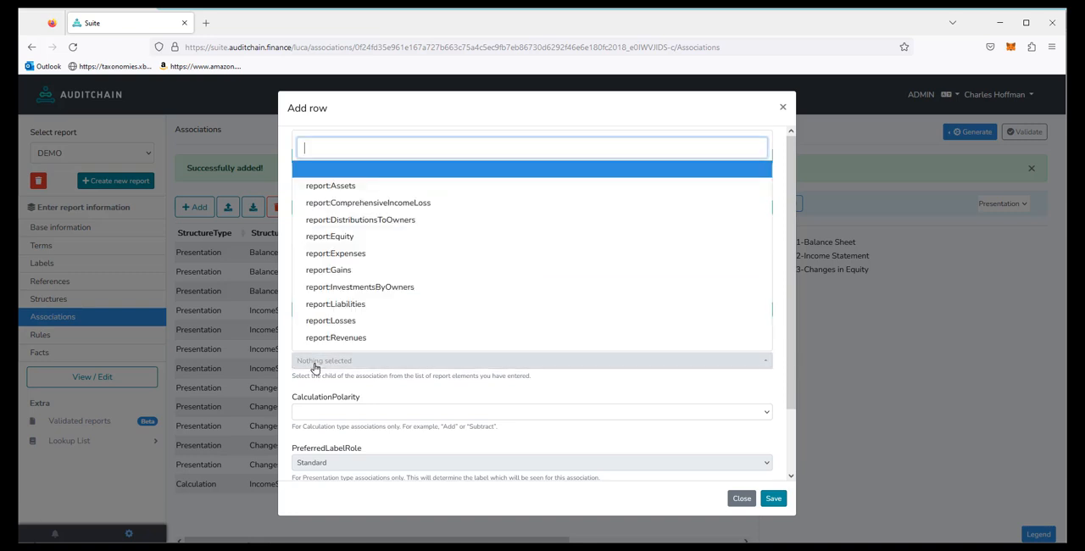
left_click(351, 254)
left_click(335, 412)
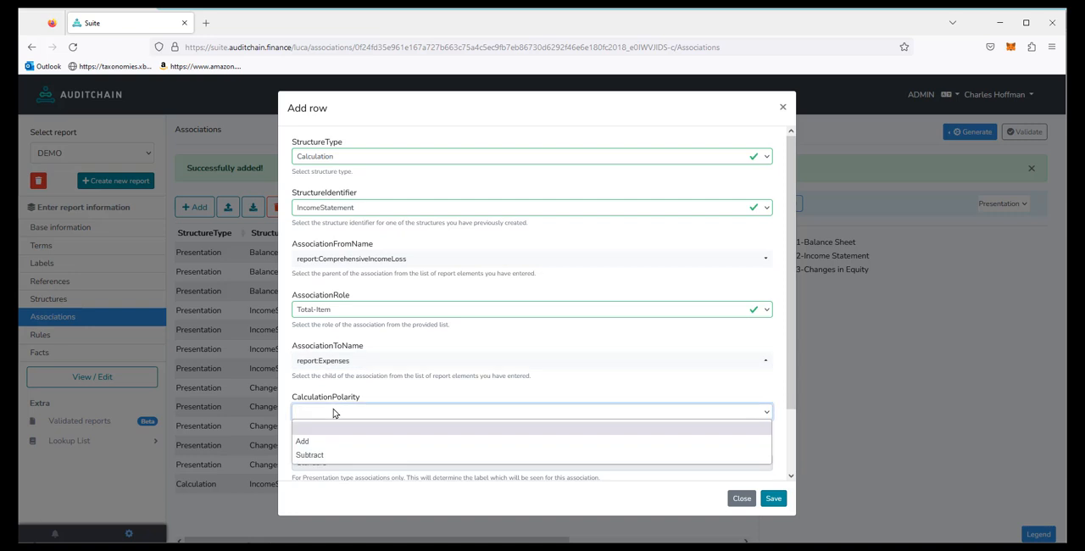
left_click(311, 456)
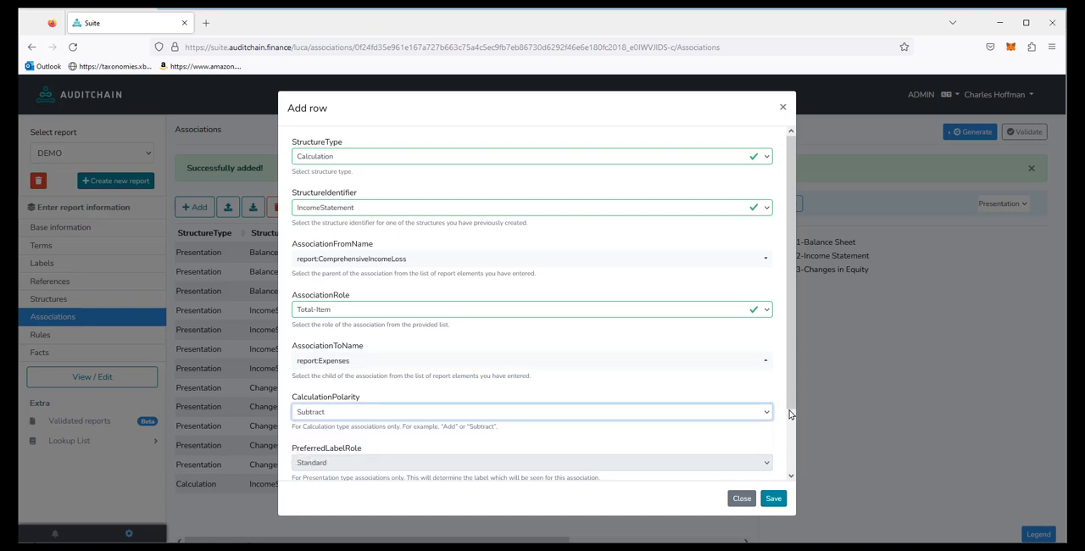
scroll(789, 414, "down", 2)
left_click(310, 440)
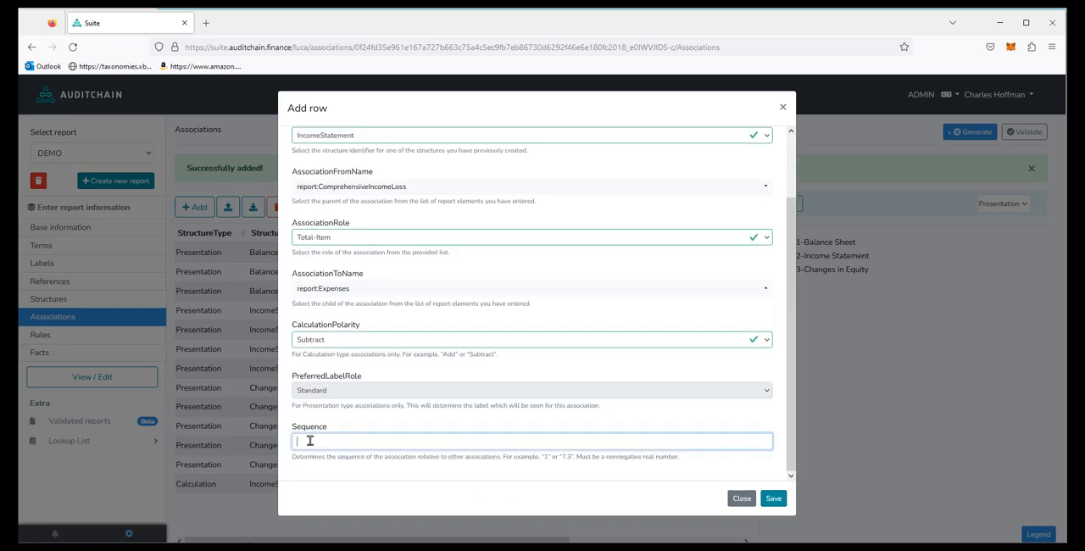
type("2")
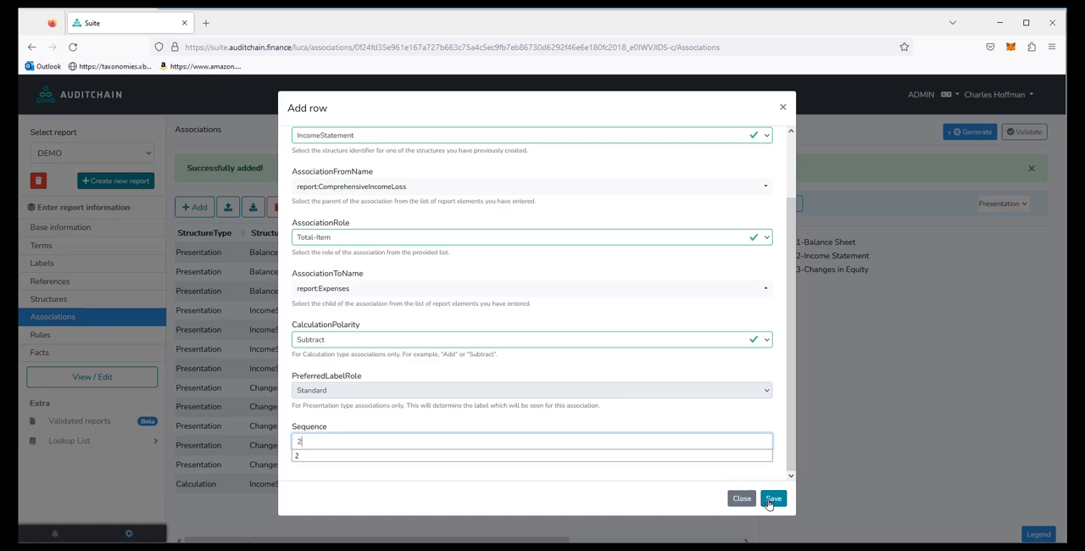
left_click(772, 498)
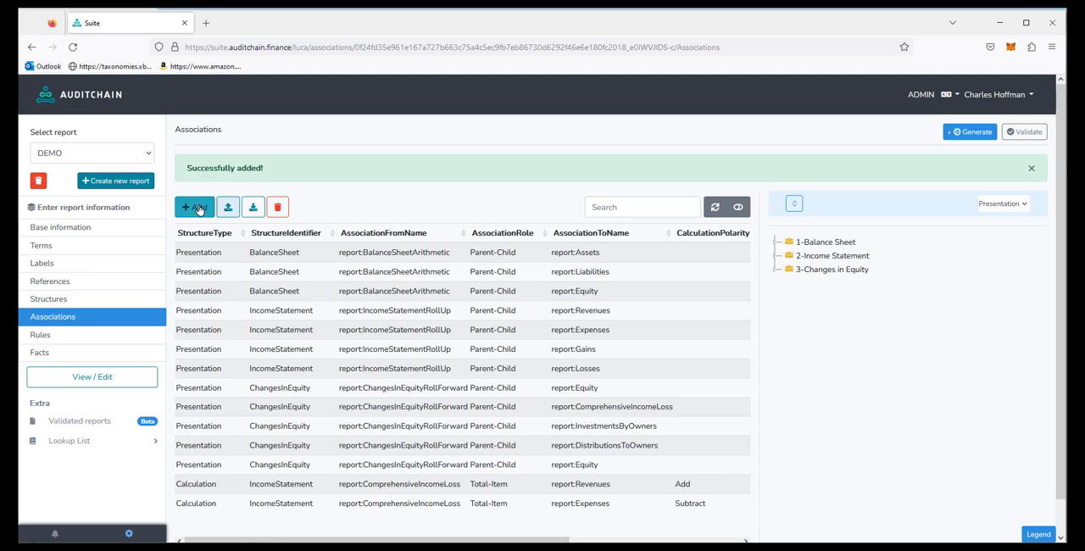
Step: Start a third Calculation association for the IncomeStatement structure with report:ComprehensiveIncomeLoss as the parent
left_click(190, 215)
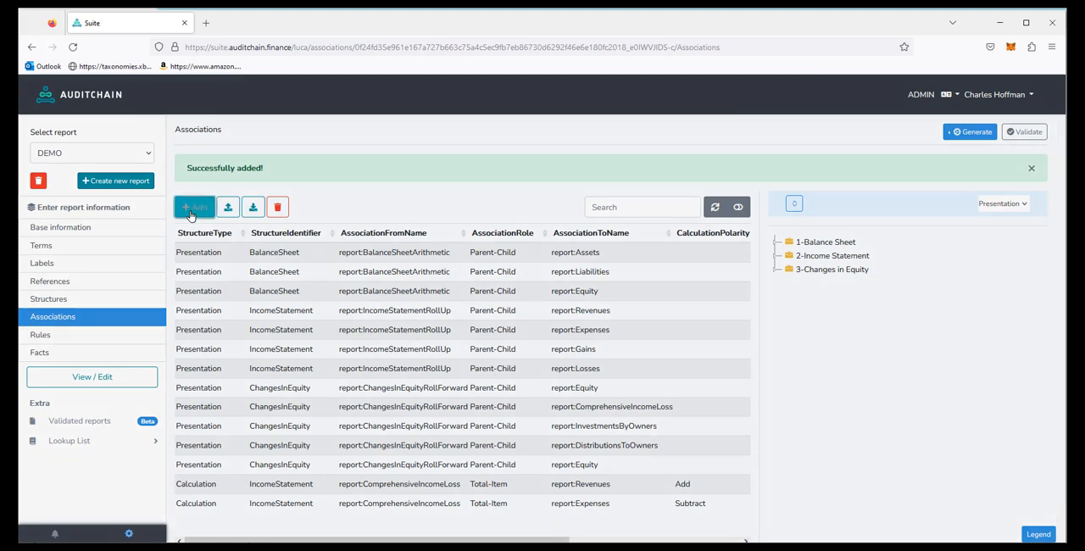
left_click(320, 160)
left_click(323, 185)
left_click(323, 160)
left_click(323, 187)
left_click(324, 161)
left_click(329, 202)
left_click(329, 210)
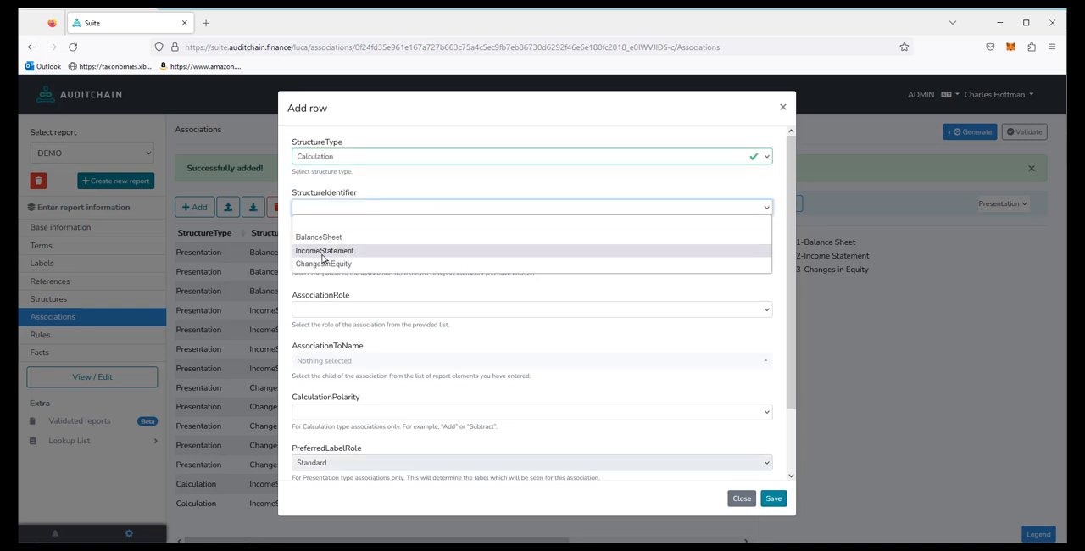
left_click(322, 252)
left_click(364, 259)
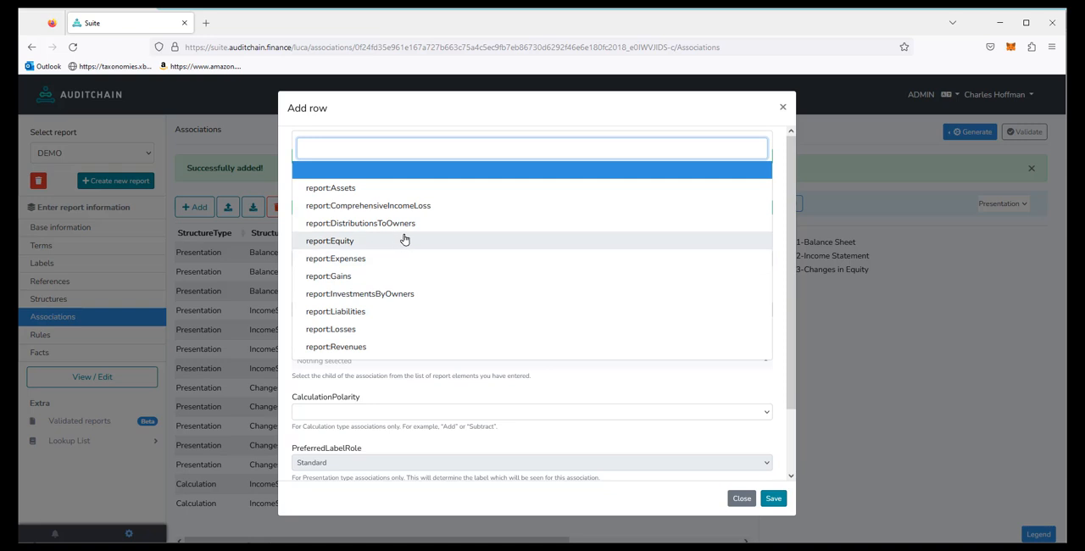
left_click(421, 206)
Step: Give the third IncomeStatement Calculation association the Total-Item role, child report:Gains, calculation polarity Add and sequence 3, and save it
left_click(330, 312)
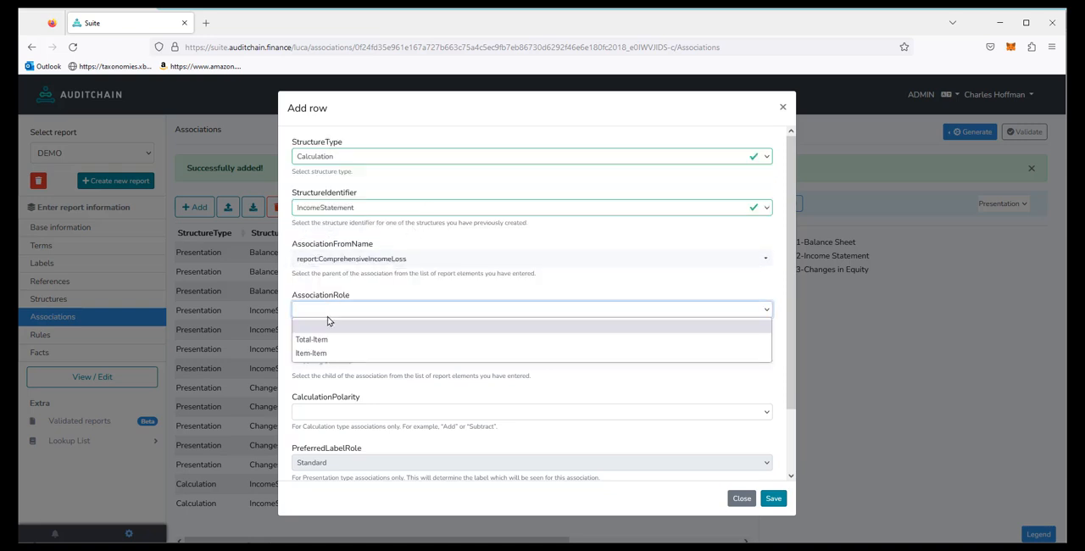
left_click(323, 341)
left_click(325, 362)
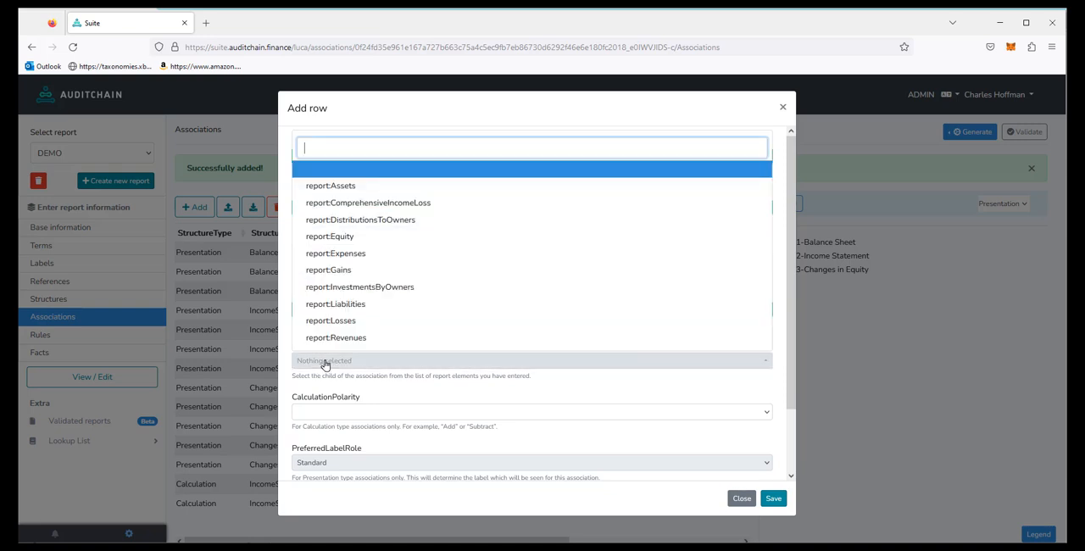
left_click(347, 268)
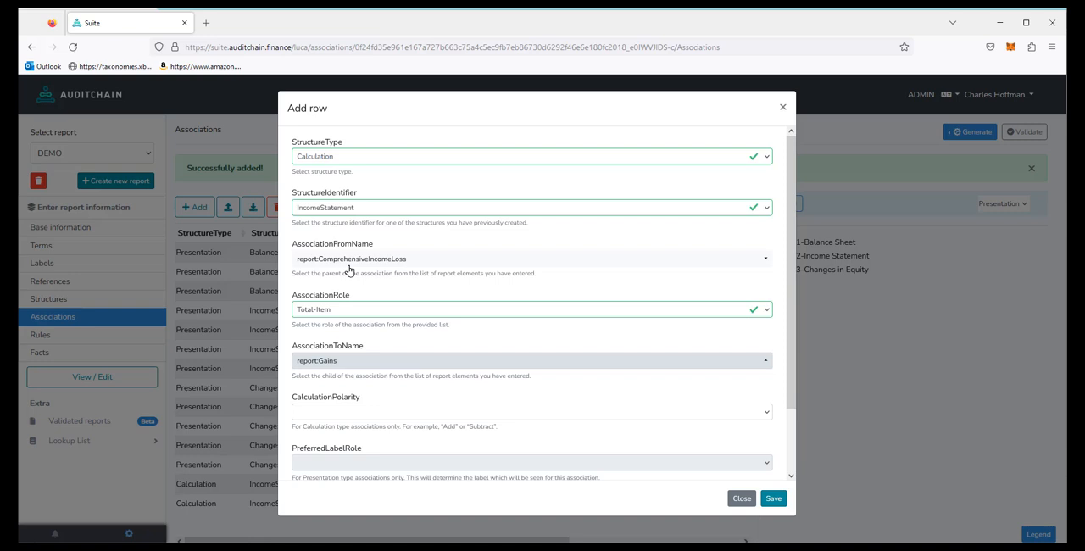
left_click(325, 413)
left_click(314, 440)
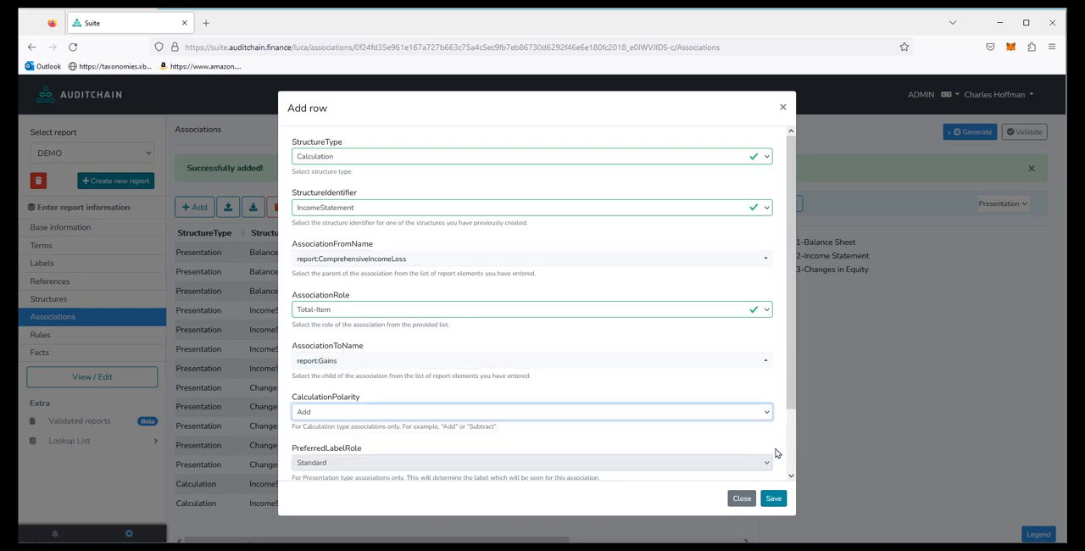
left_click_drag(791, 393, 797, 474)
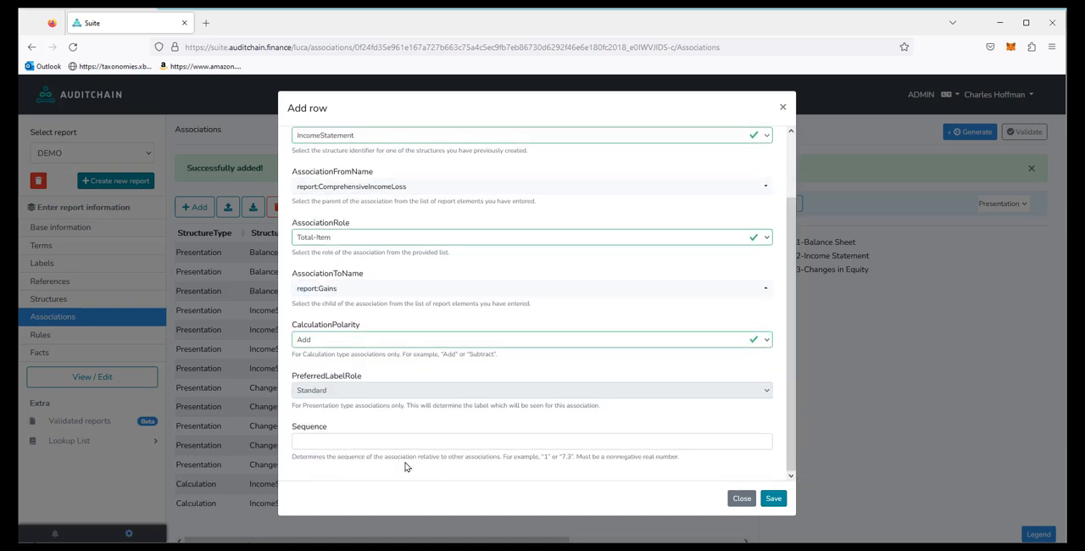
type("3")
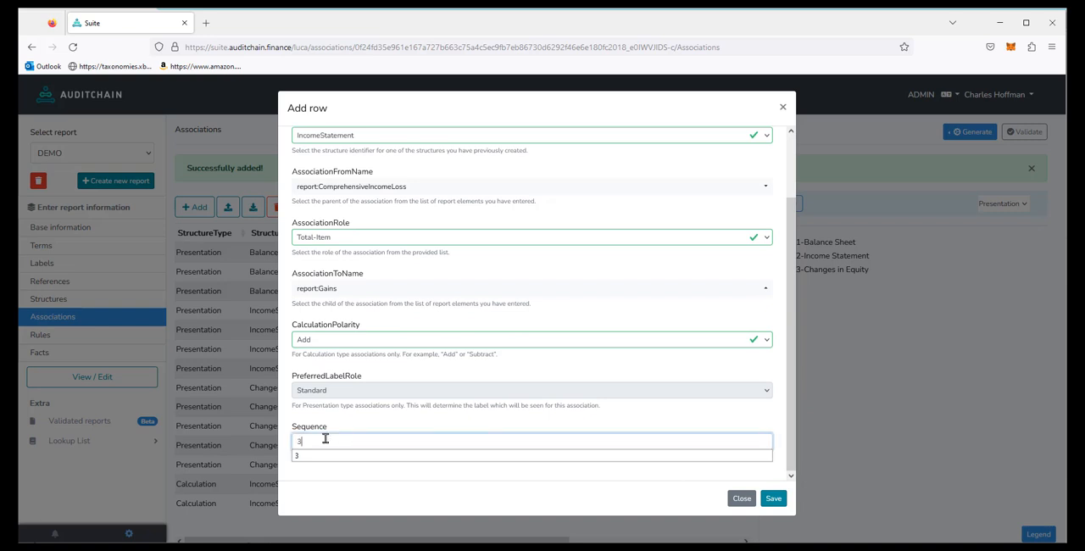
left_click(773, 500)
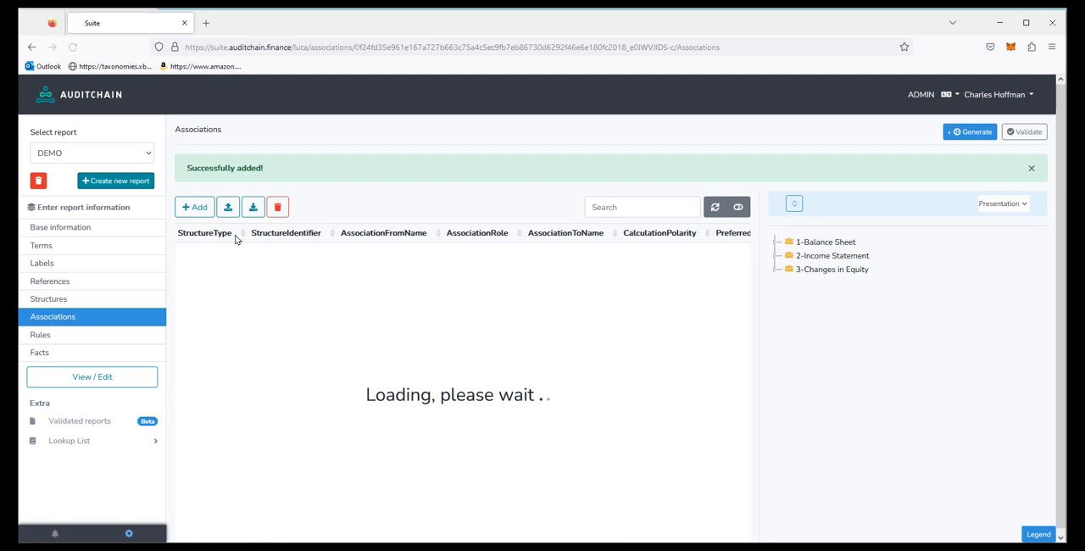
Step: Start a fourth Calculation association for the IncomeStatement structure with report:ComprehensiveIncomeLoss as the parent
left_click(195, 207)
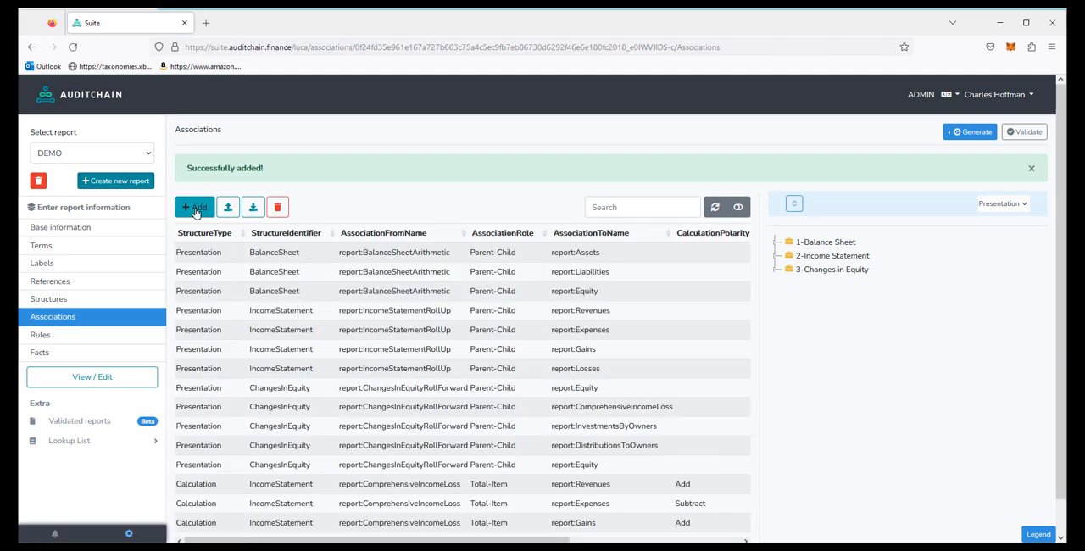
left_click(328, 158)
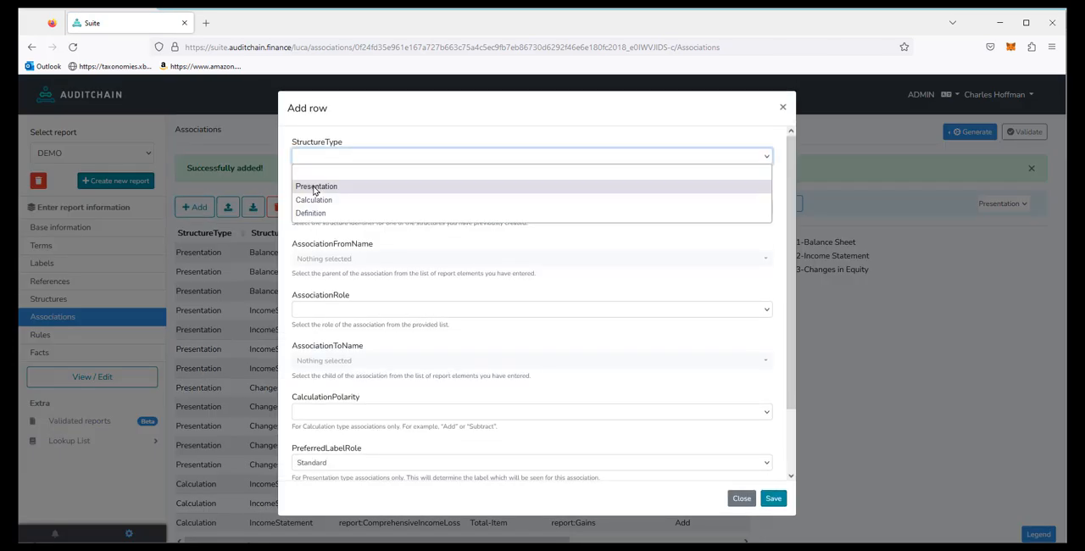
left_click(310, 200)
left_click(305, 212)
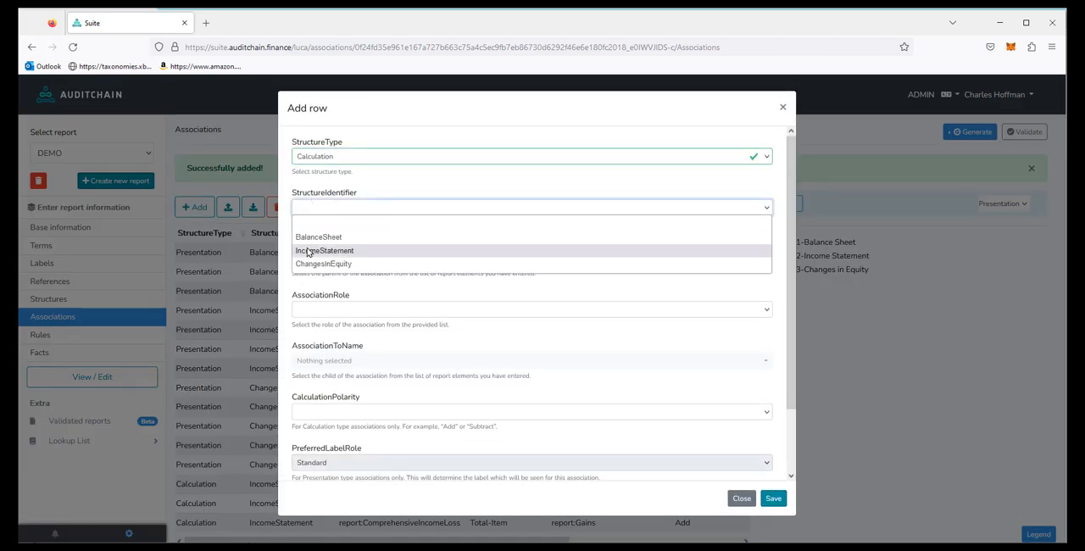
left_click(307, 250)
left_click(312, 260)
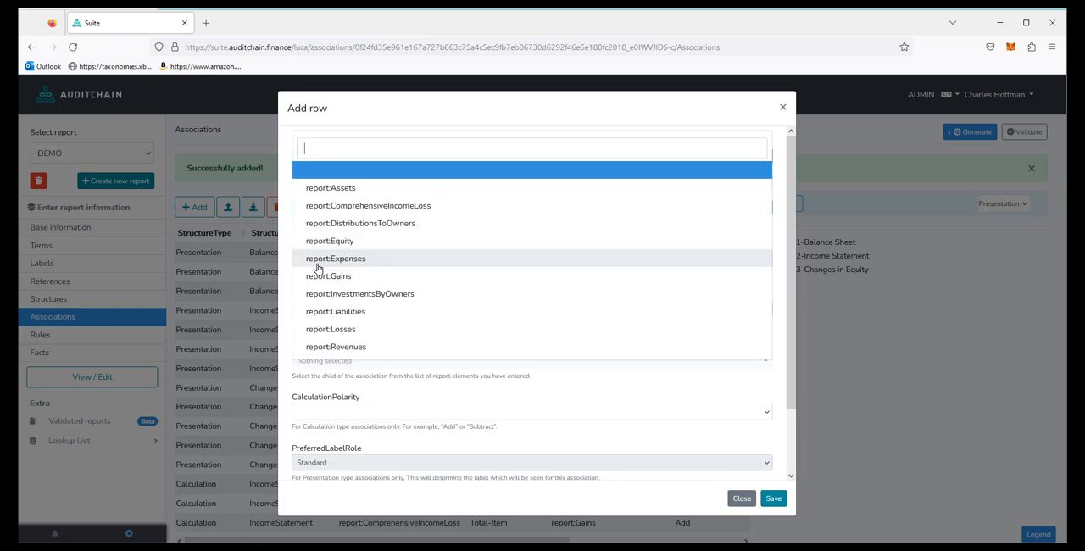
left_click(388, 209)
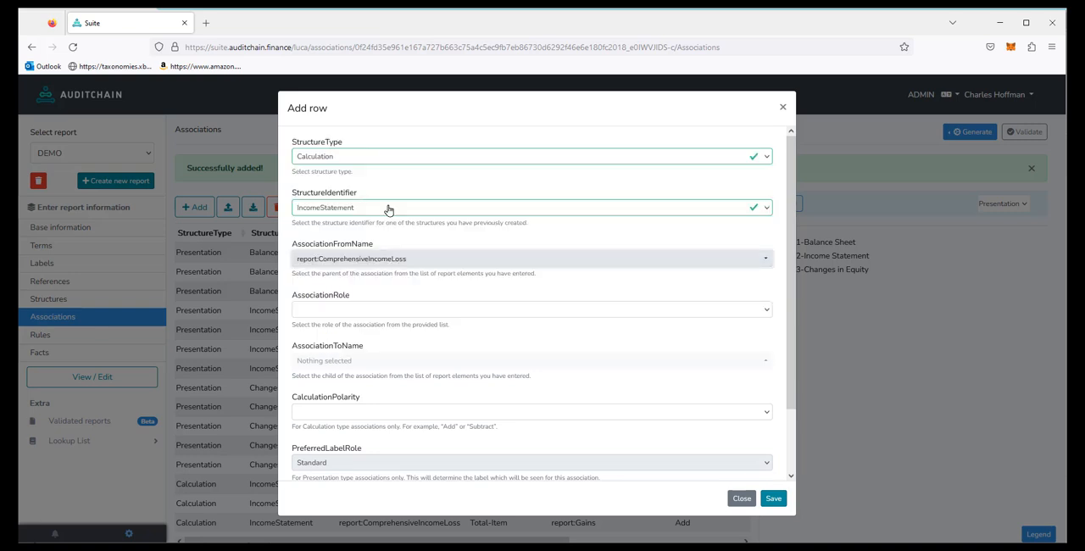
Step: Give the fourth IncomeStatement Calculation association the Total-Item role, child report:Losses, calculation polarity Subtract and sequence 4, and save it
left_click(318, 314)
left_click(318, 339)
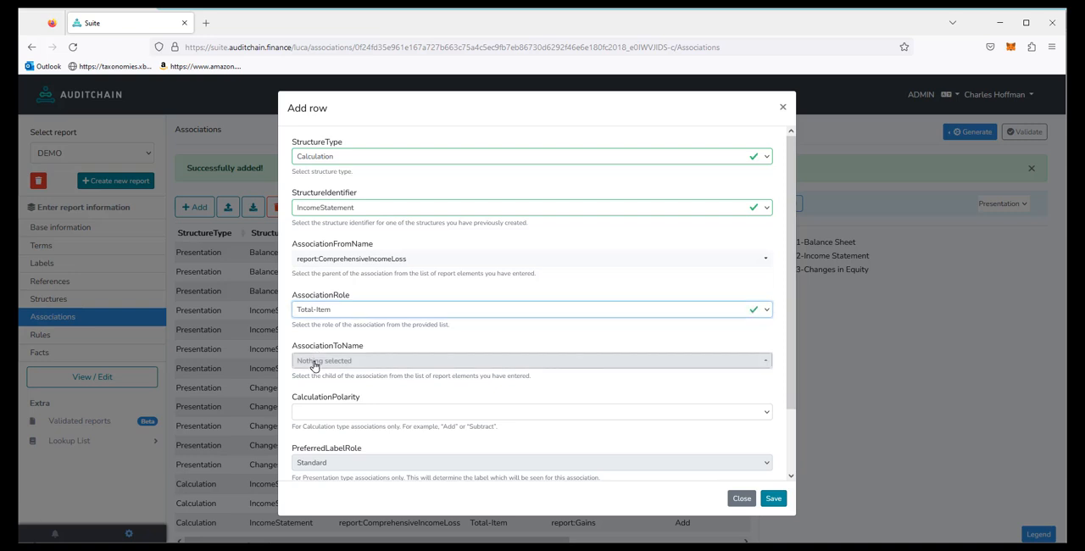
left_click(313, 361)
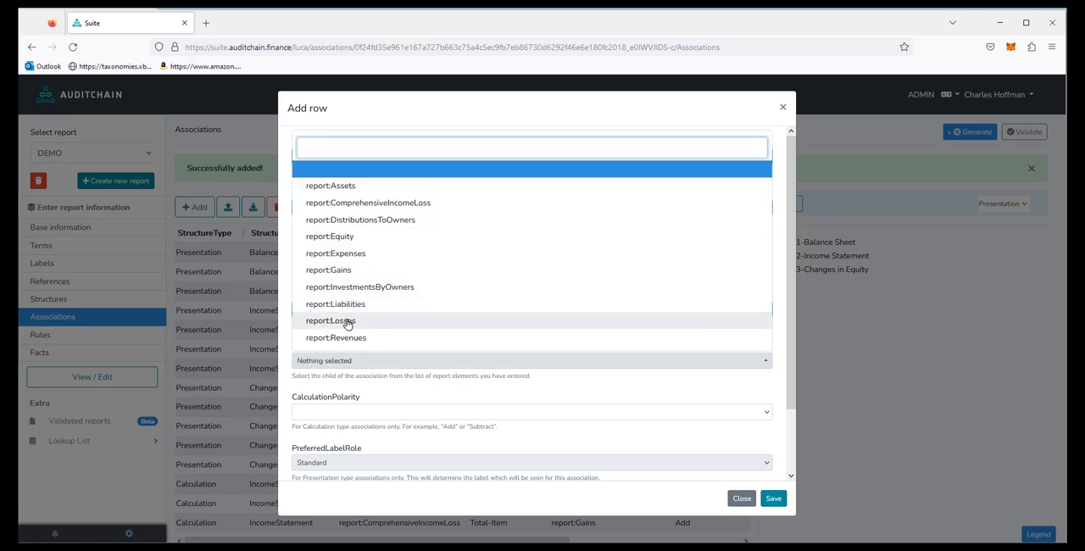
left_click(343, 321)
left_click(336, 413)
left_click(317, 454)
scroll(790, 401, "down", 2)
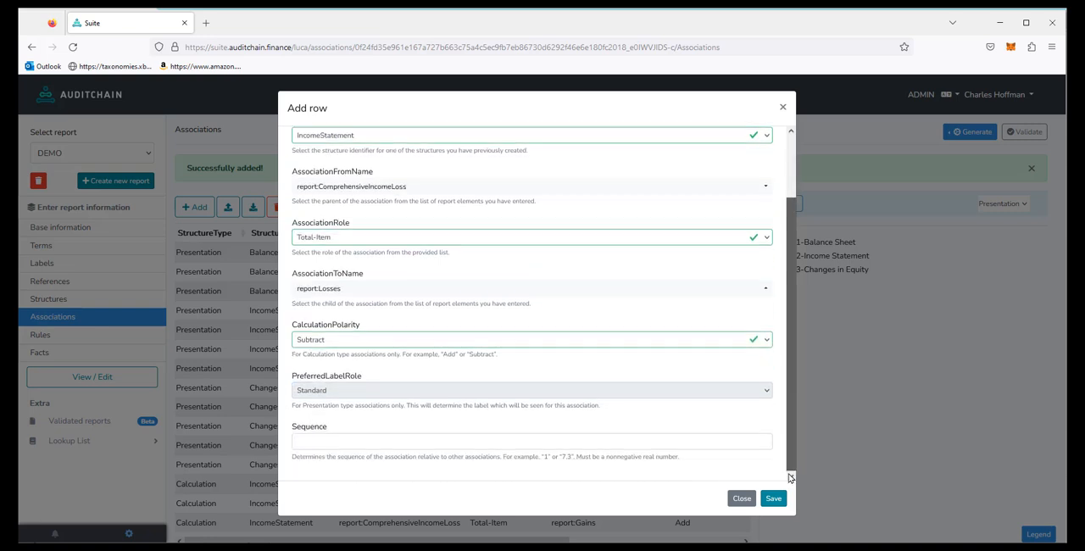
left_click(305, 441)
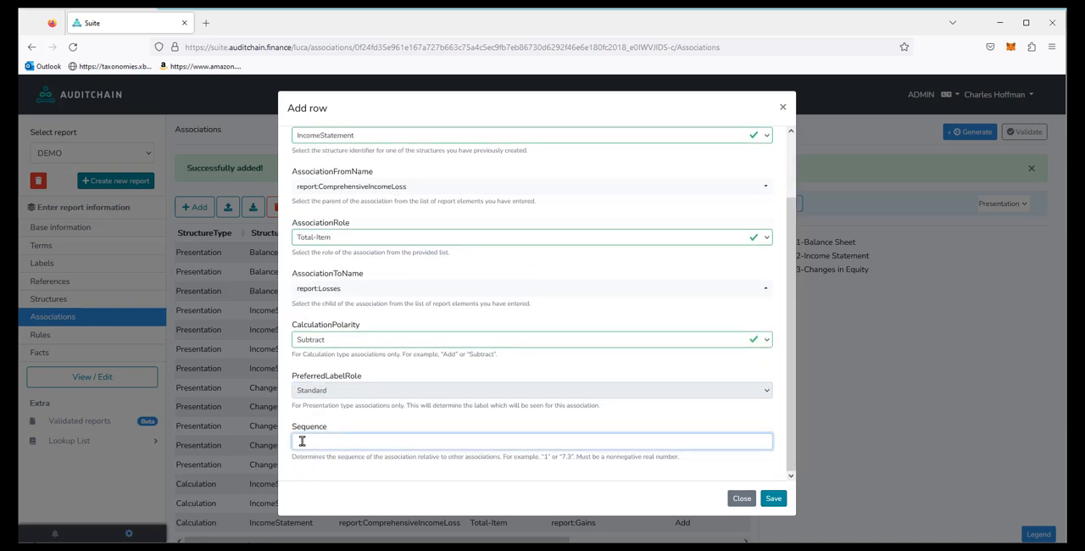
type("4")
left_click(773, 498)
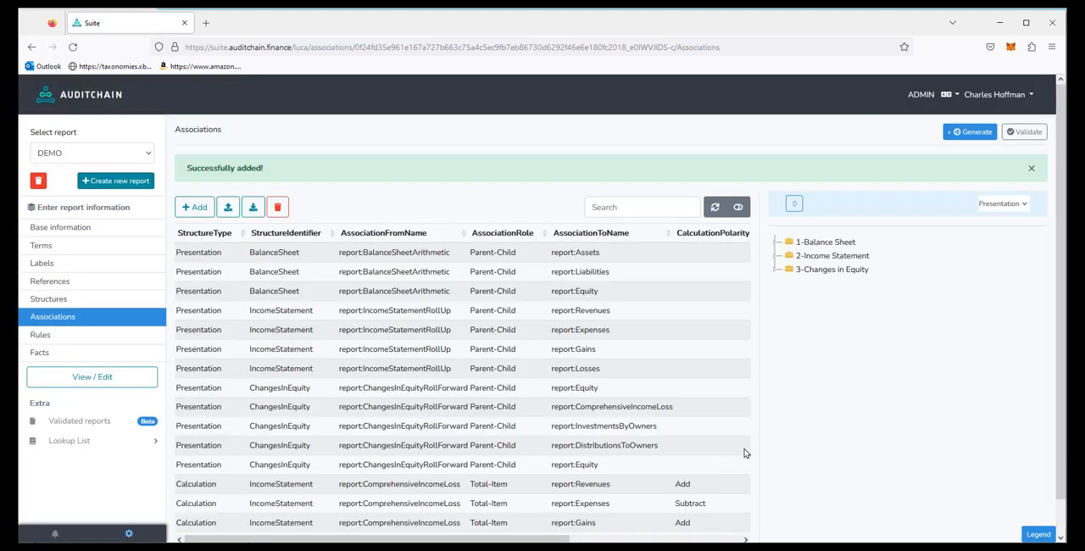
Step: Expand the presentation tree, switch the tree view to Calculation and expand it to review the Income Statement calculation
left_click(794, 203)
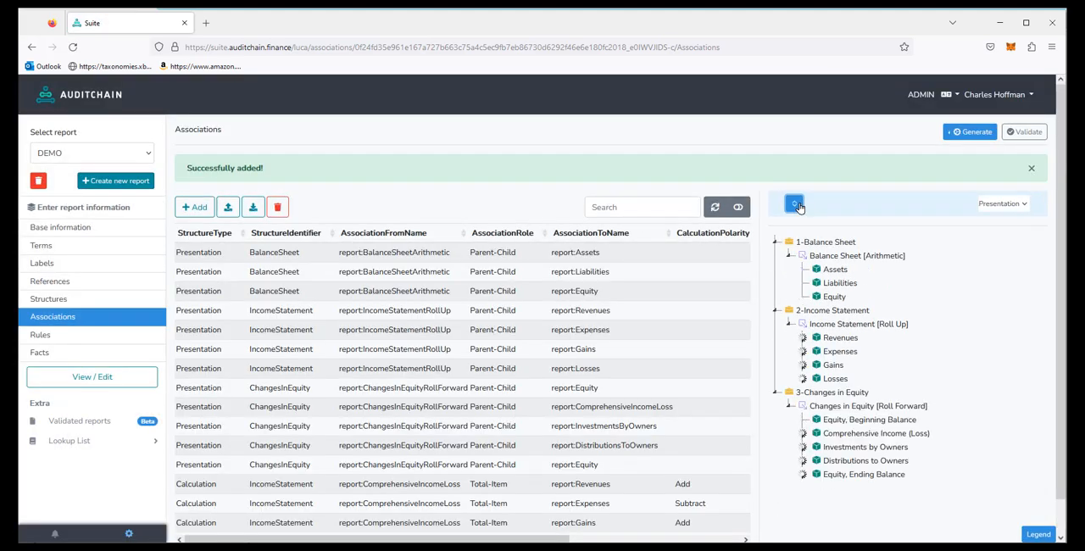
left_click(994, 207)
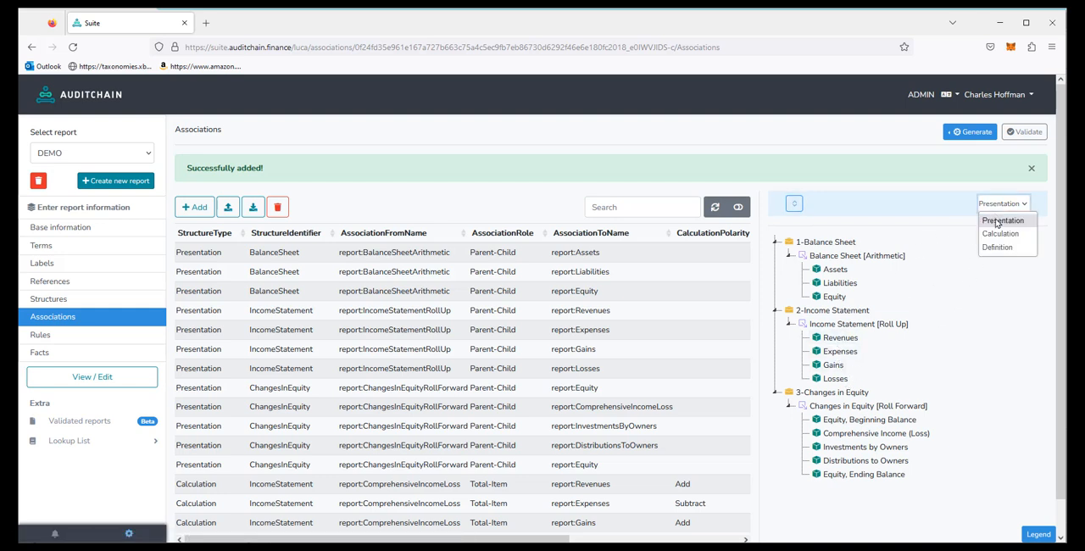
left_click(994, 234)
left_click(794, 204)
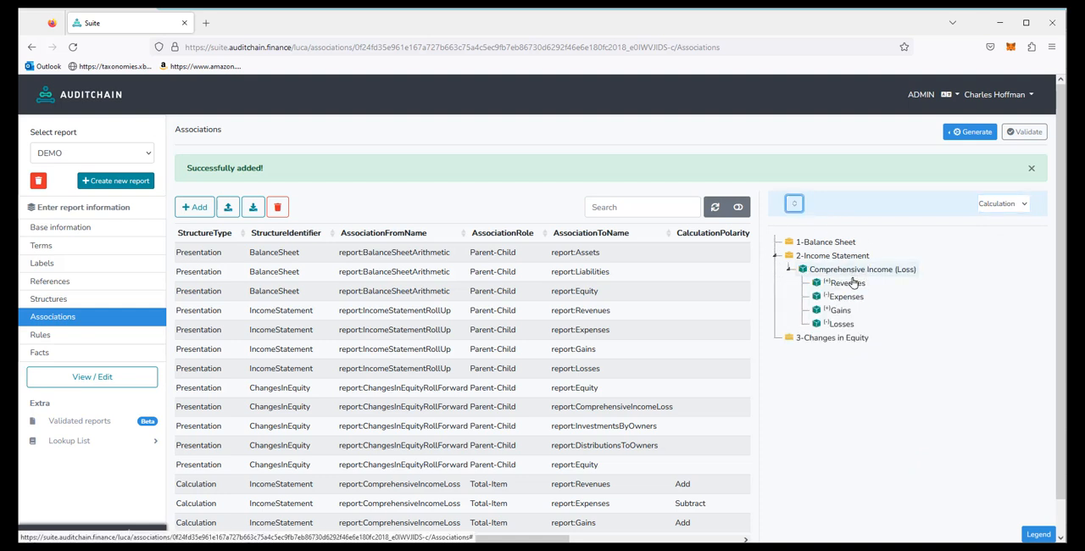
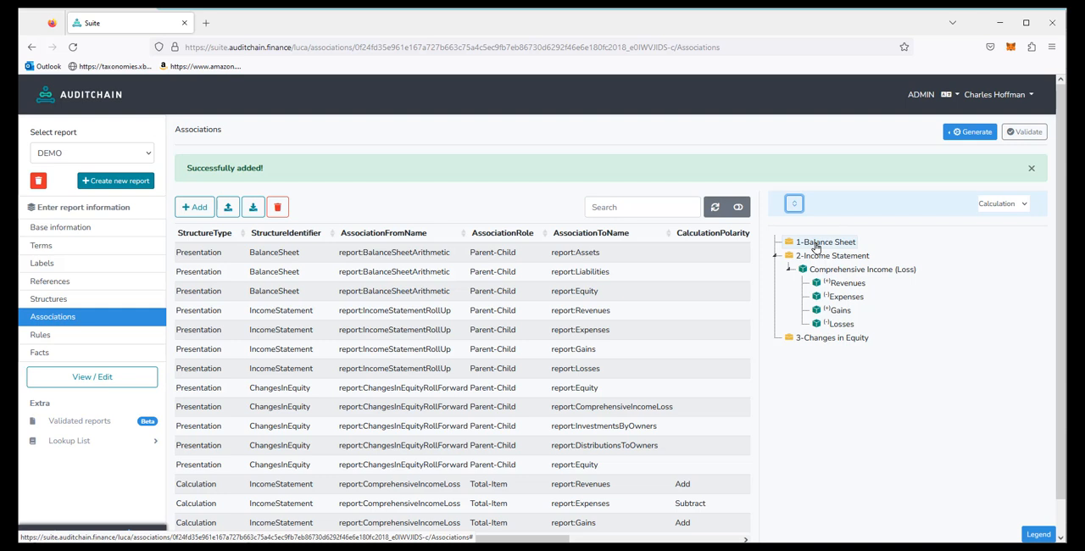
Step: Start a new consistency rule of type ConsistencyRule with the rule code Rule1
left_click(37, 338)
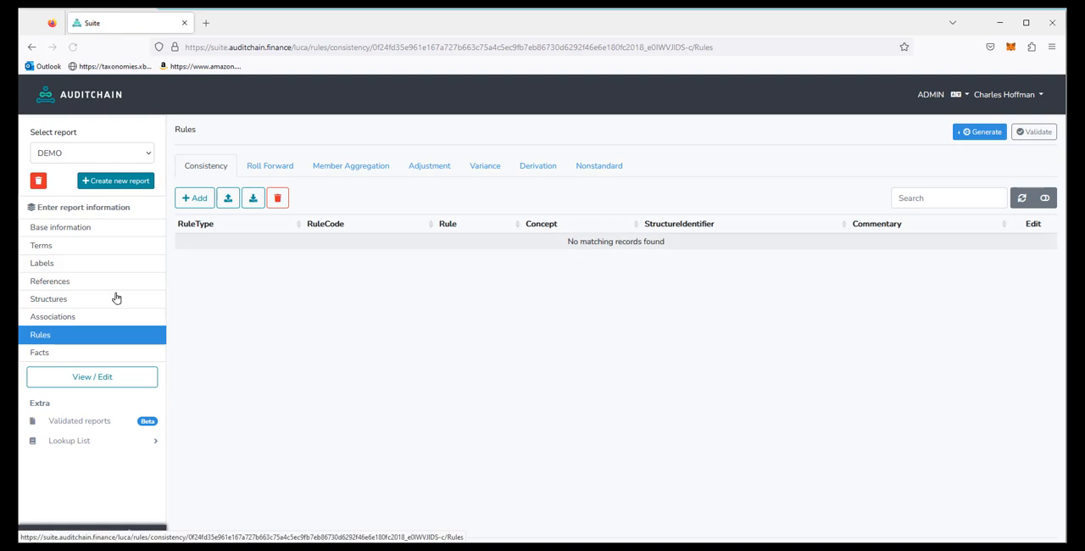
left_click(201, 201)
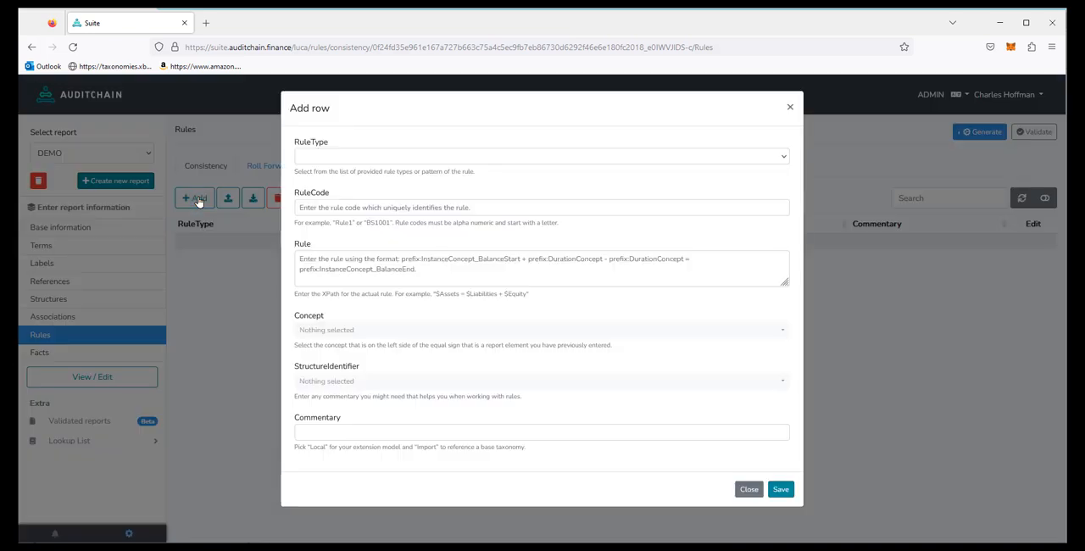
left_click(346, 158)
left_click(341, 185)
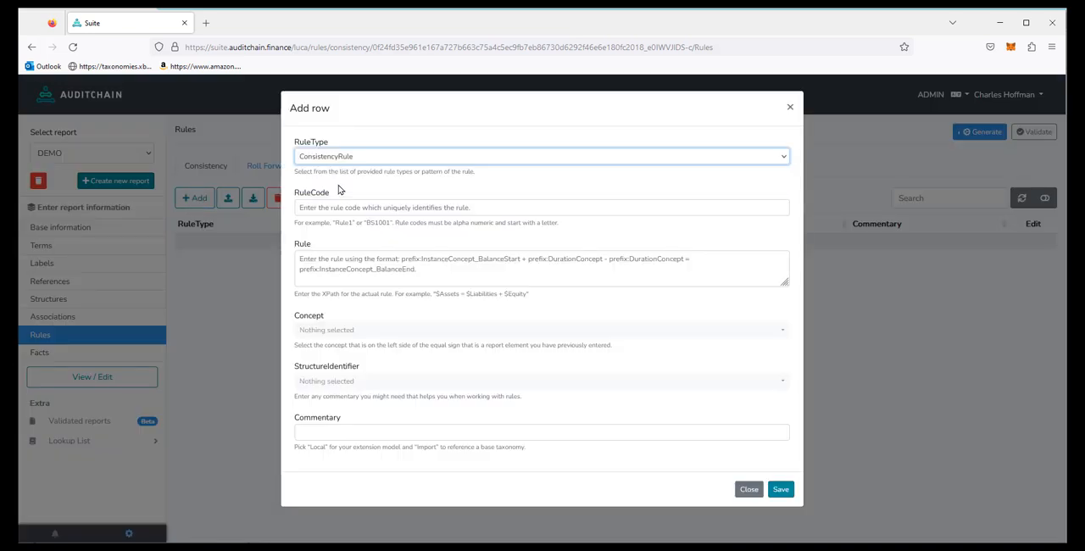
left_click(328, 207)
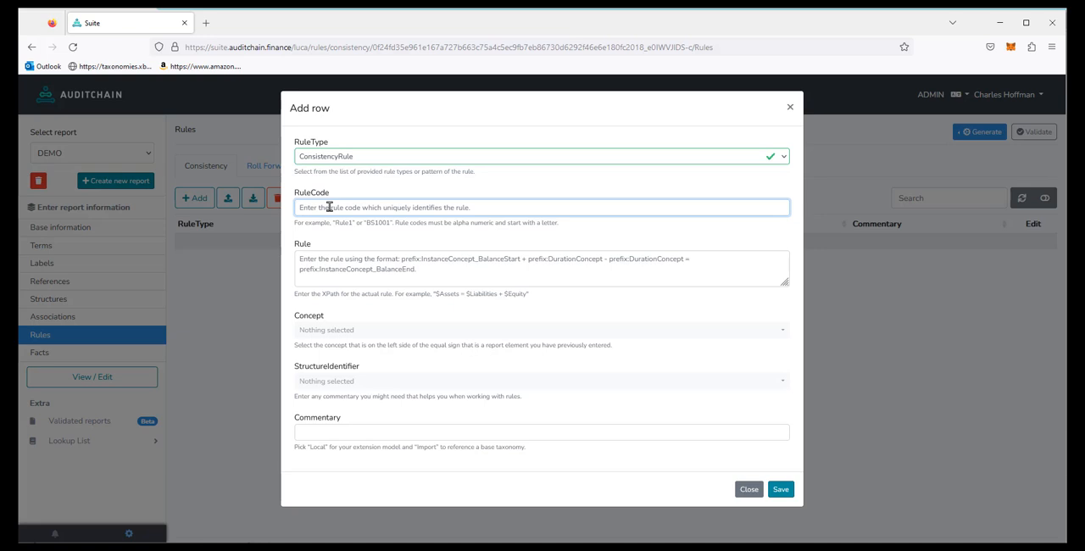
type("Rule1")
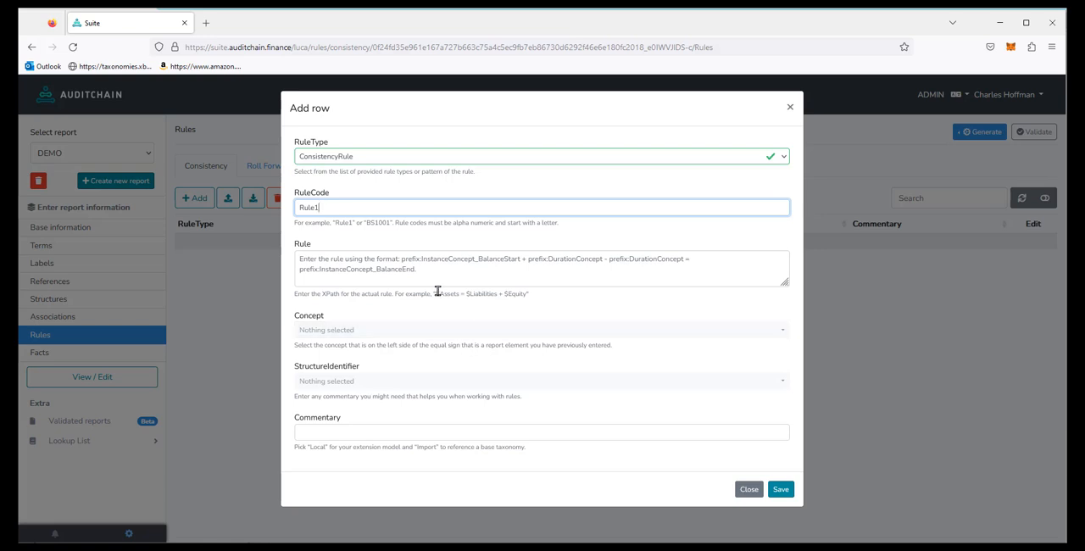
Step: Give Rule1 the expression $Assets = $Liabilities + $Equity, concept report:Assets and structure BalanceSheet, and save it
left_click_drag(436, 292, 519, 297)
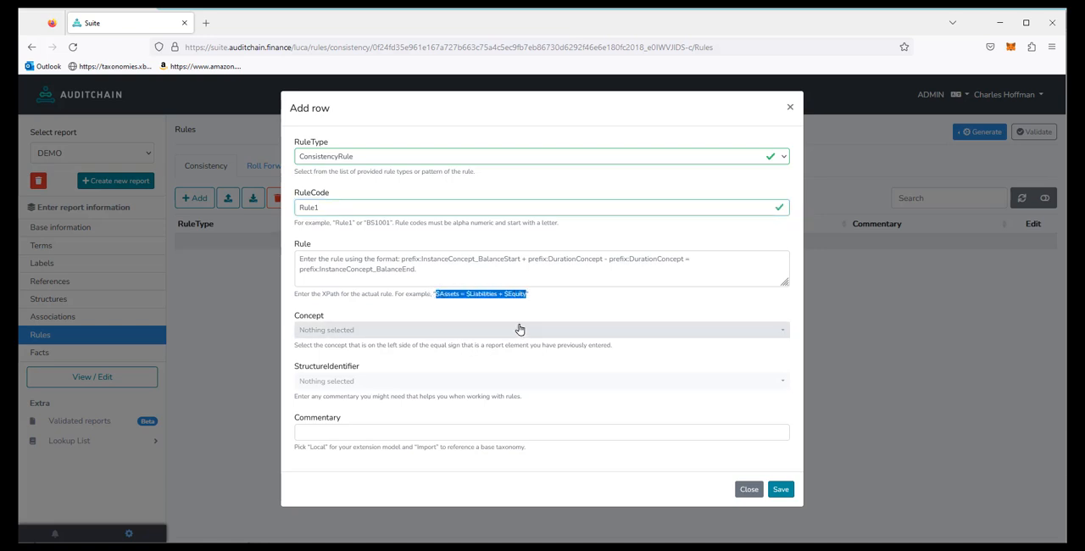
left_click(430, 276)
type("$Assets = $Liabilities + $Equity")
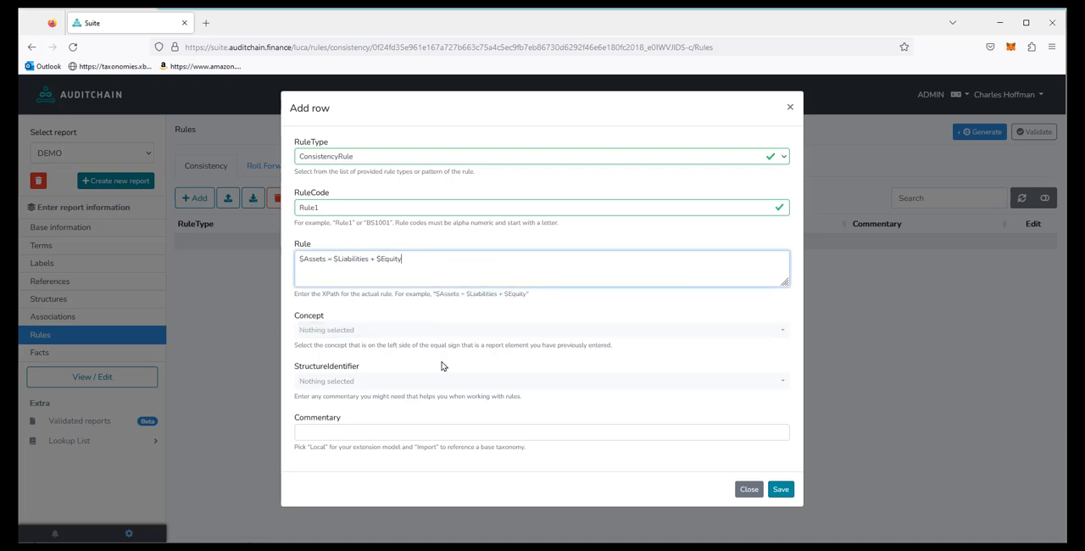
left_click(340, 330)
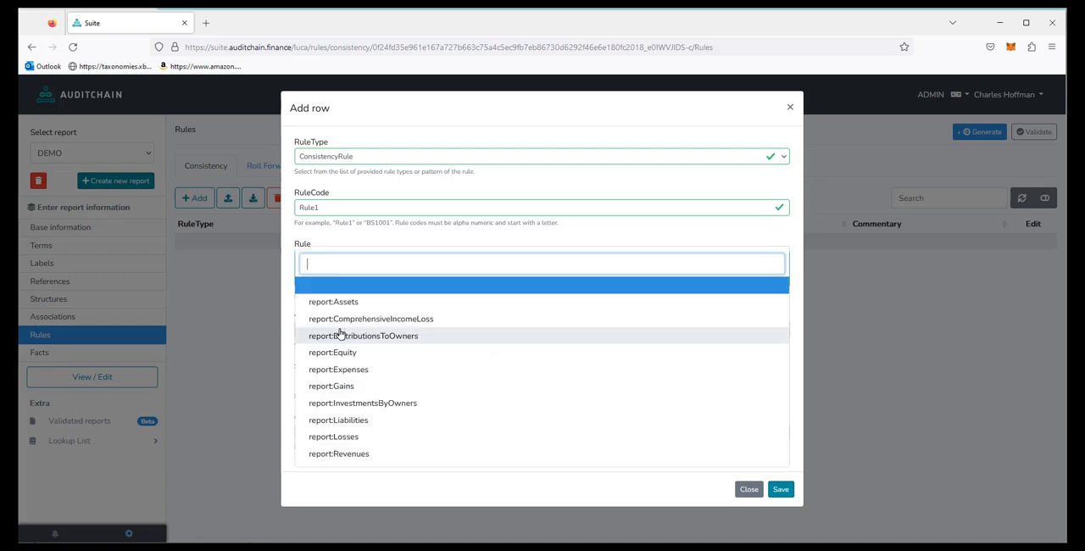
left_click(356, 306)
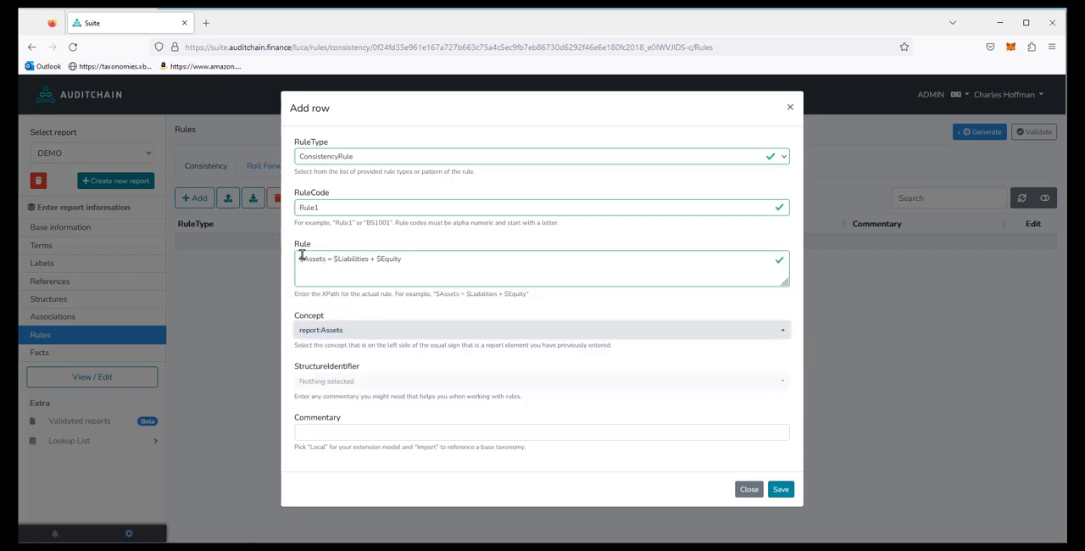
left_click(339, 381)
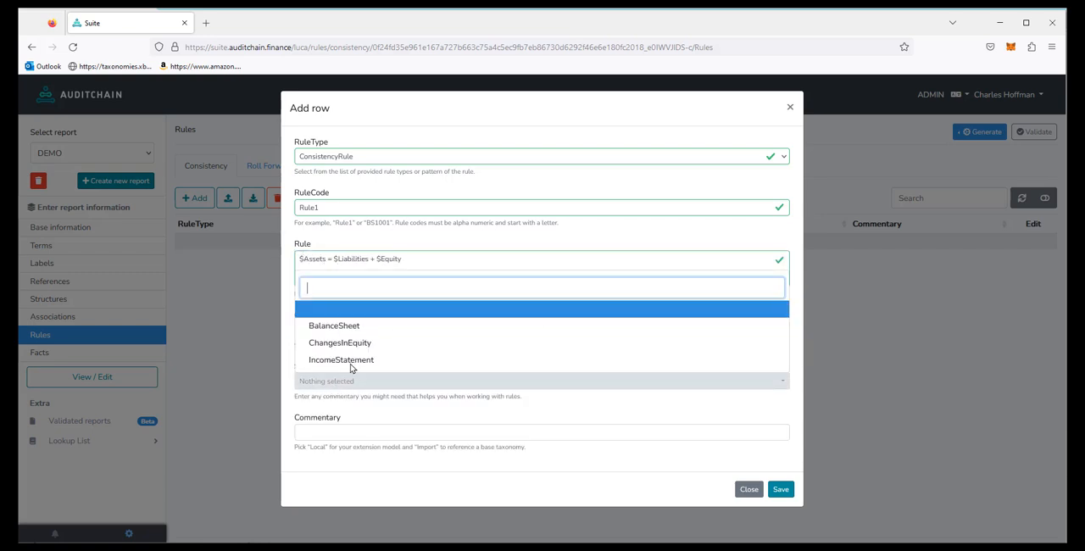
left_click(354, 329)
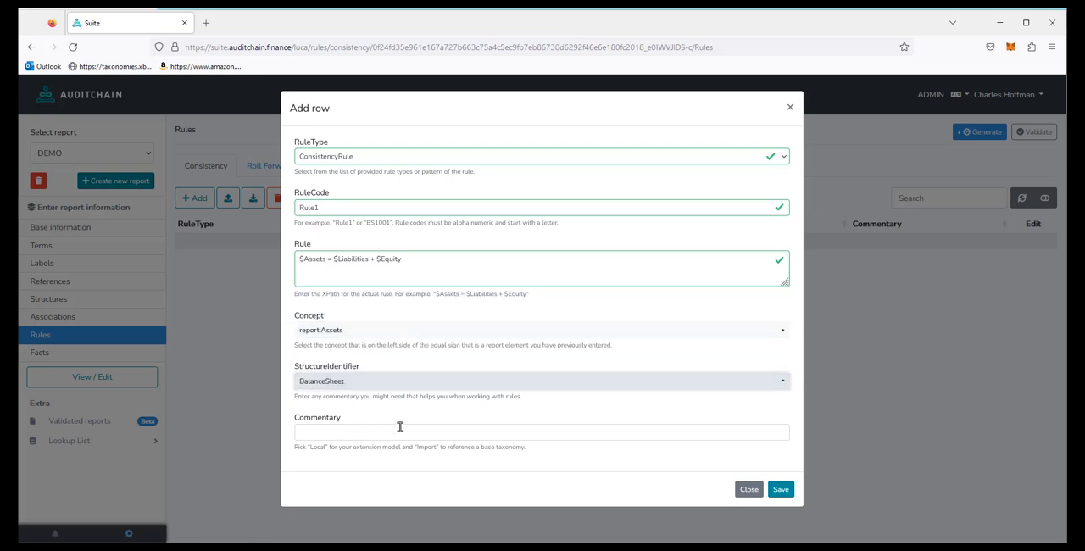
left_click(782, 489)
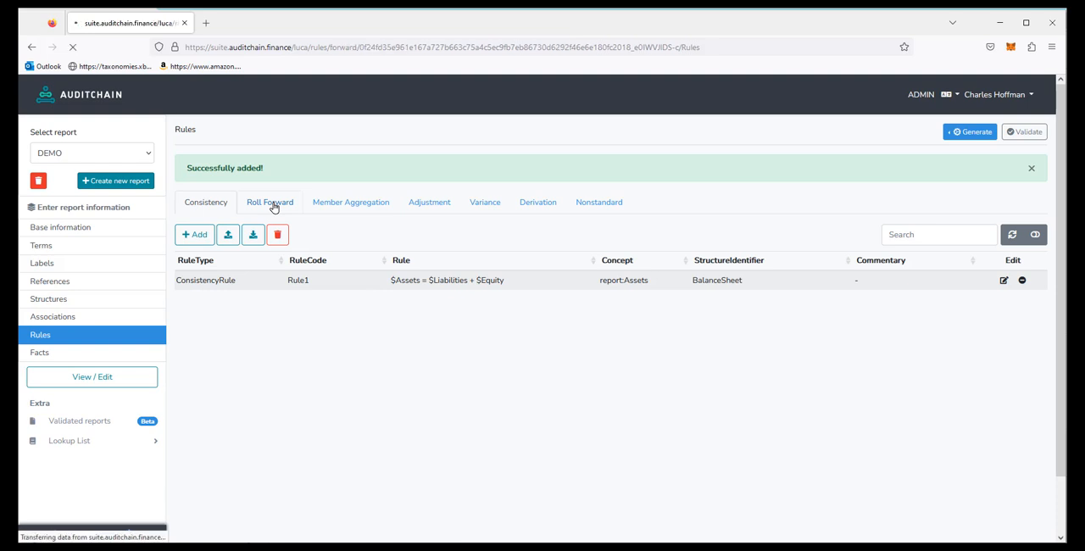
Step: Start a new roll forward rule of type RollForwardRule with the rule code Rule2
left_click(203, 199)
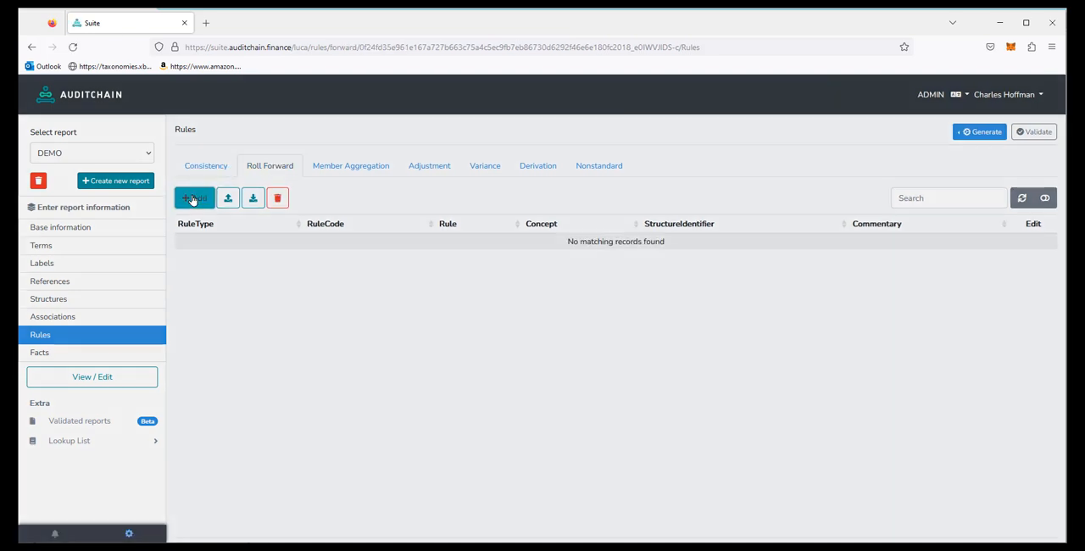
left_click(316, 160)
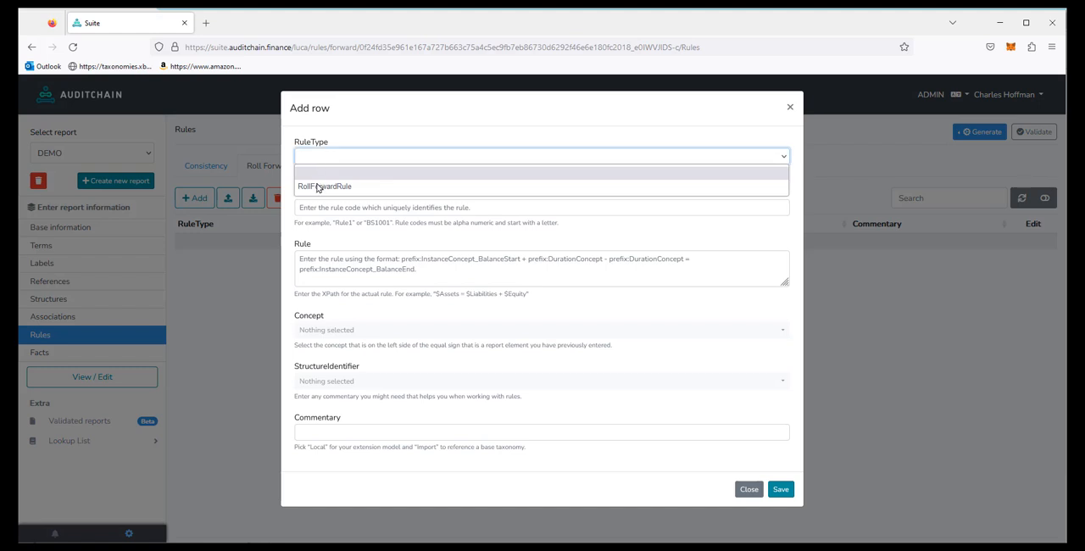
left_click(321, 186)
left_click(321, 208)
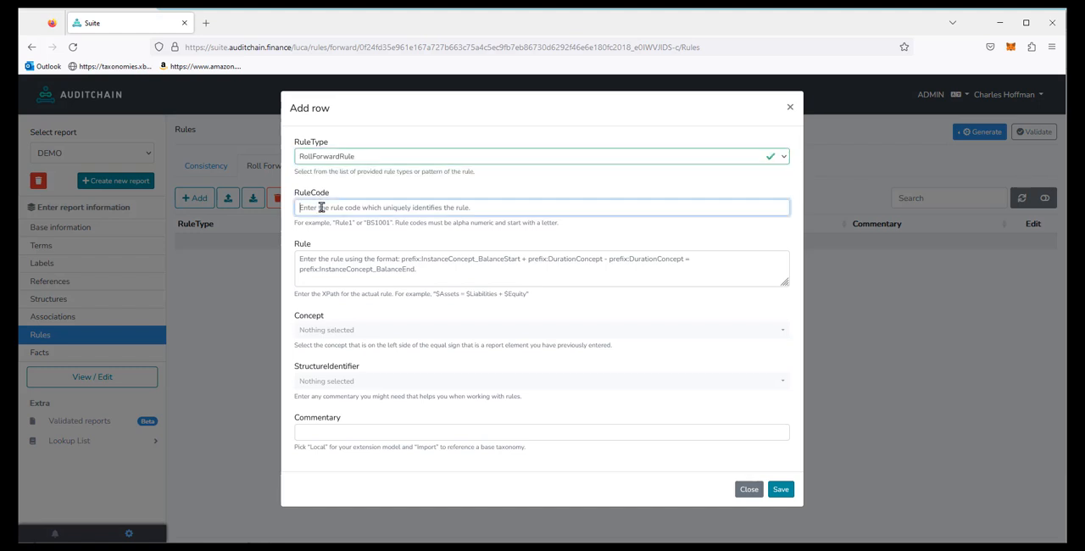
type("Ru")
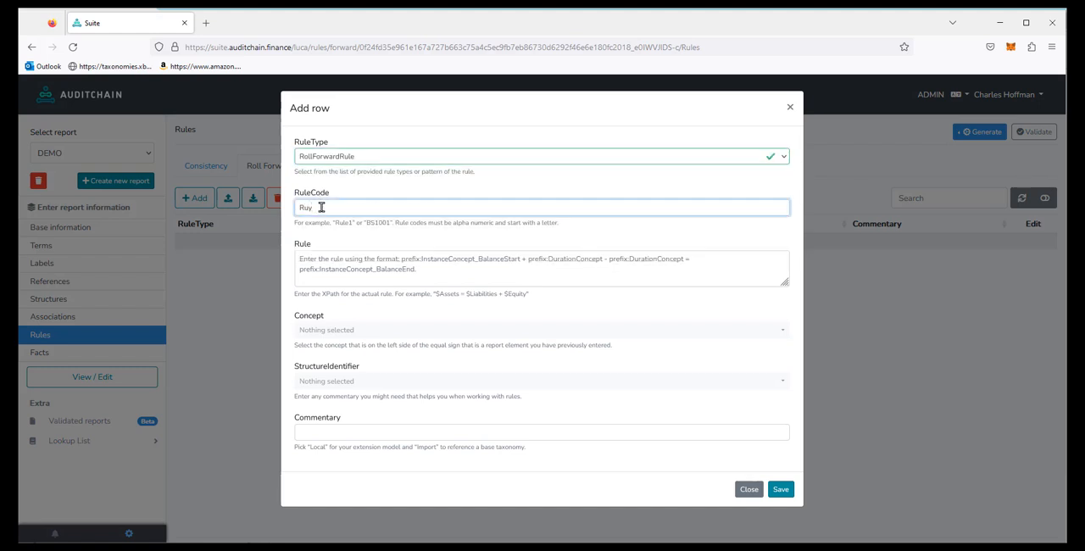
type("le2")
Step: Enter the Rule2 expression $Equity_PeriodEnd = $ComprehensiveIncomeLoss + $InvestmentsByOwners - $DistributionsToOwners + $Equity_PeriodStart
left_click(402, 258)
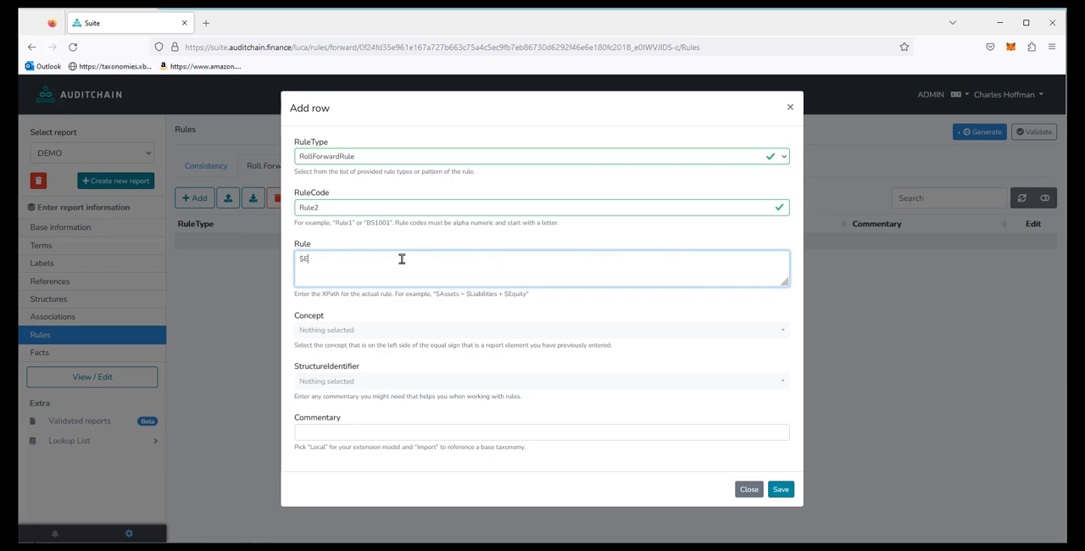
type("uity")
type("_PO")
type("riodStart")
key("BackSpace")
key("BackSpace")
key("BackSpace")
key("BackSpace")
key("BackSpace")
key("BackSpace")
type("En")
type("d ")
type("= $")
type("Compre")
type("hensiveIncomeLoss")
type("e")
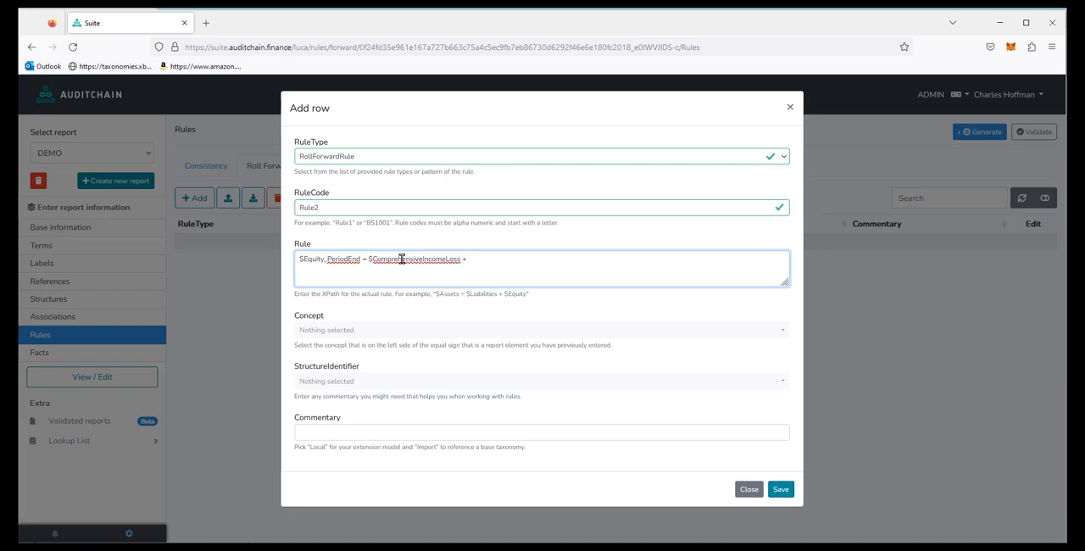
type("+ $InvestmentsByOwsn")
key("BackSpace")
key("BackSpace")
type("ners - $Distributions")
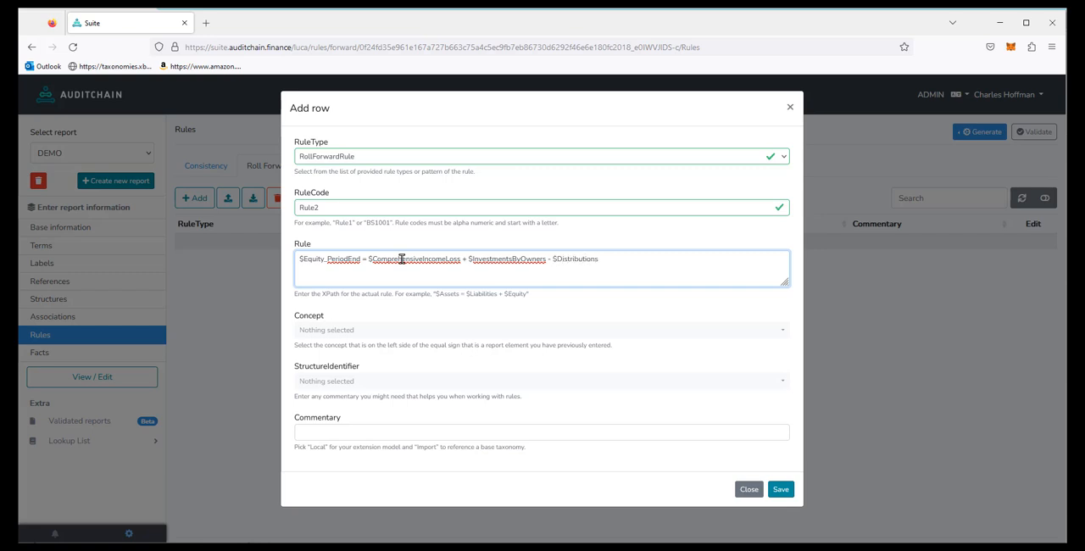
type("ToOwners + $Equity_PeriodStart")
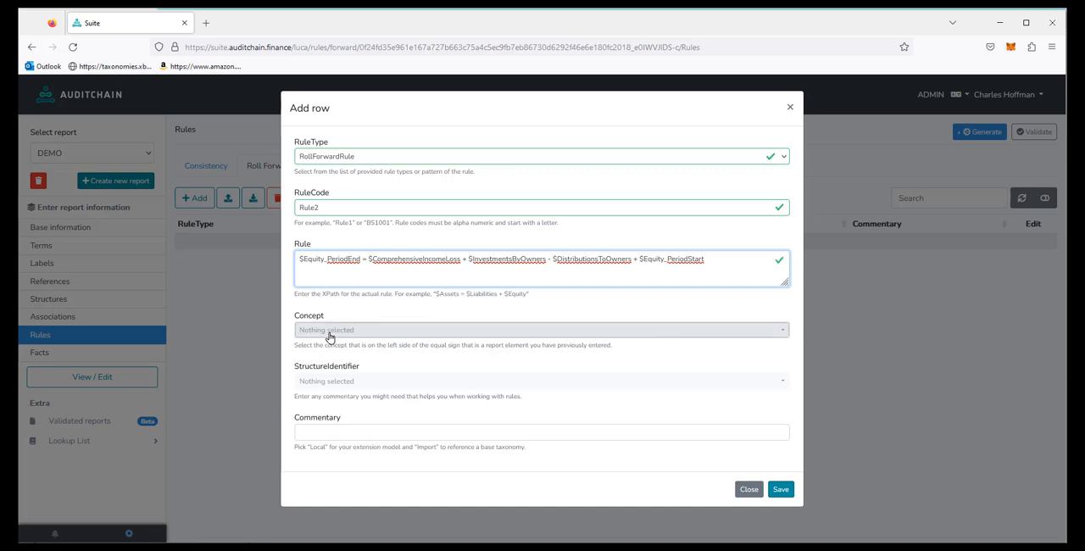
Step: Assign Rule2 the concept report:Equity and the structure ChangesInEquity, and save it
left_click(397, 332)
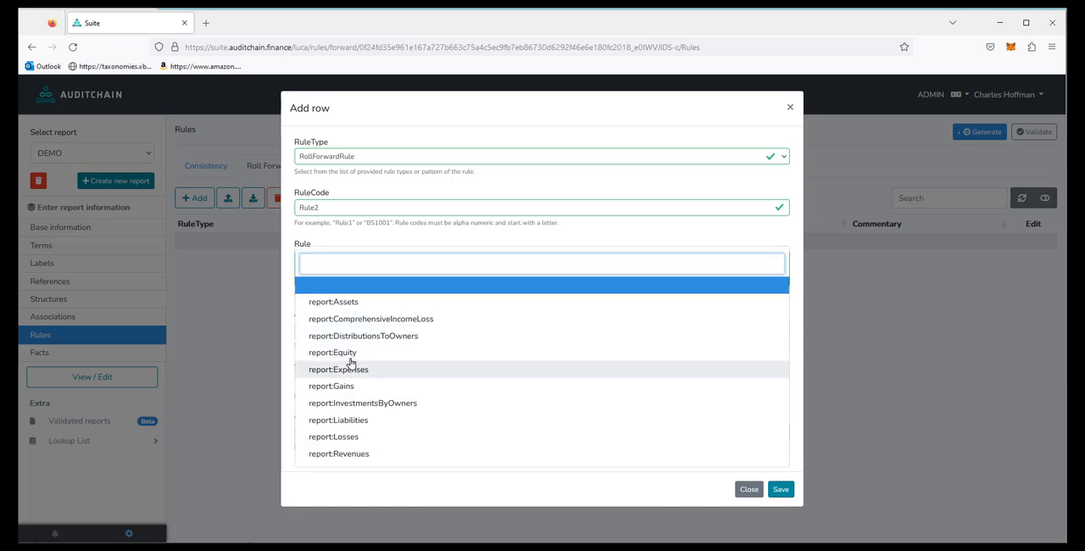
left_click(351, 352)
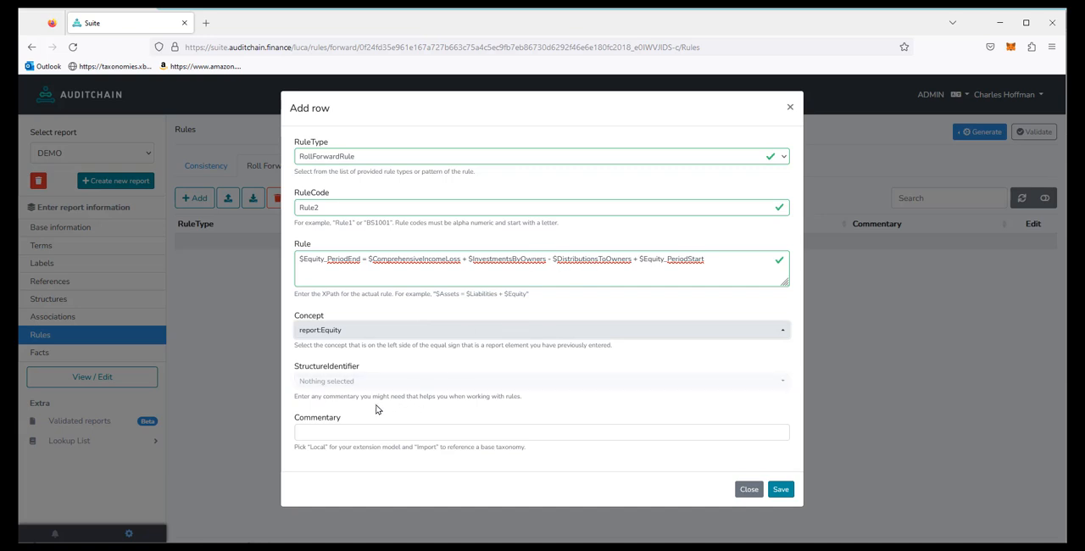
left_click(318, 384)
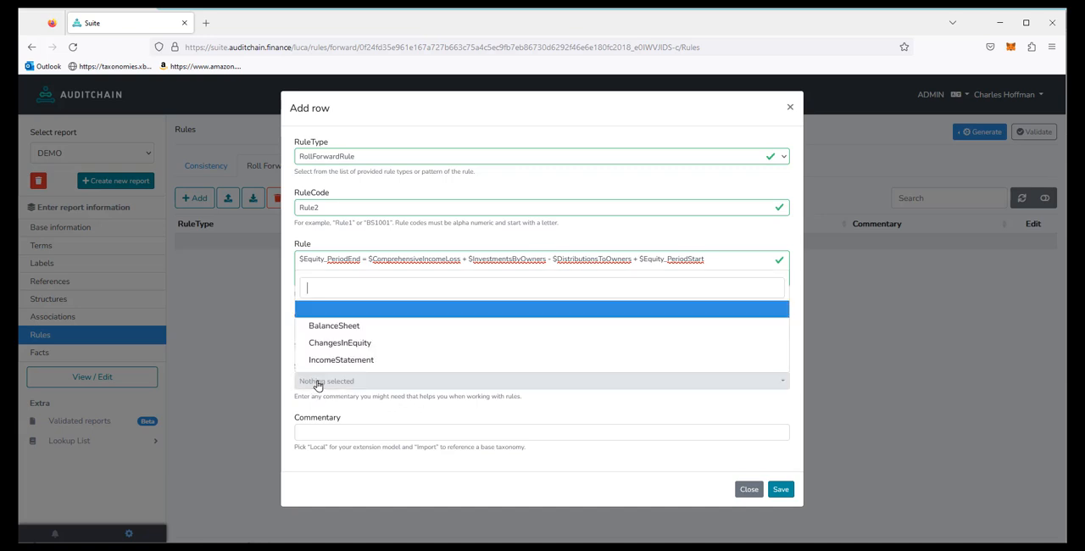
left_click(341, 345)
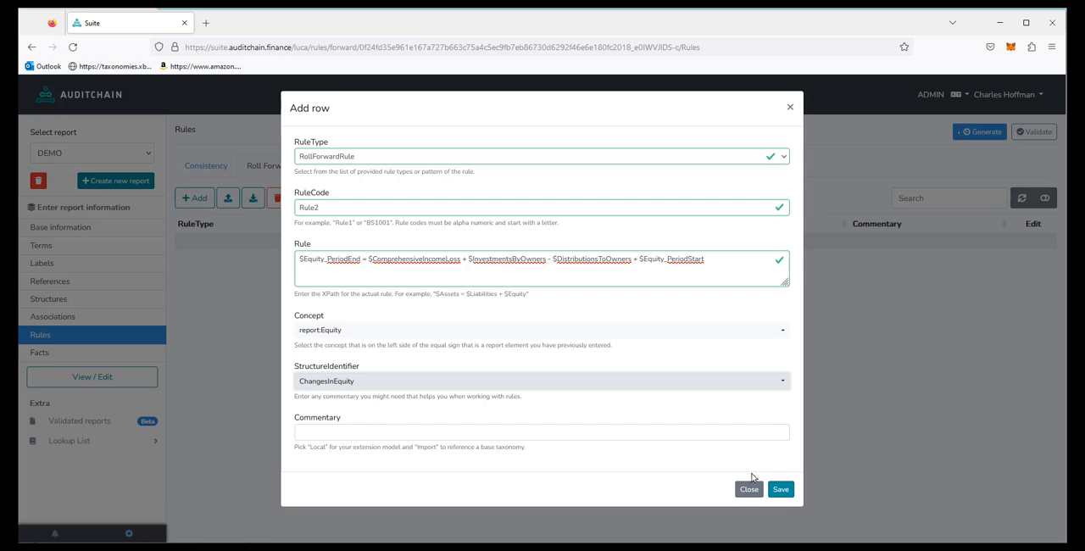
left_click(782, 490)
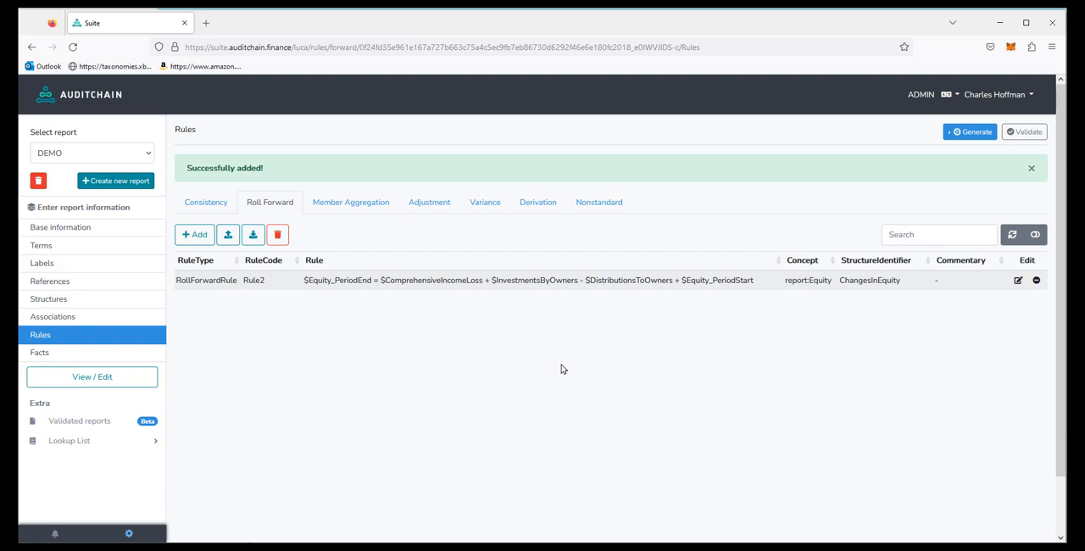
left_click(38, 353)
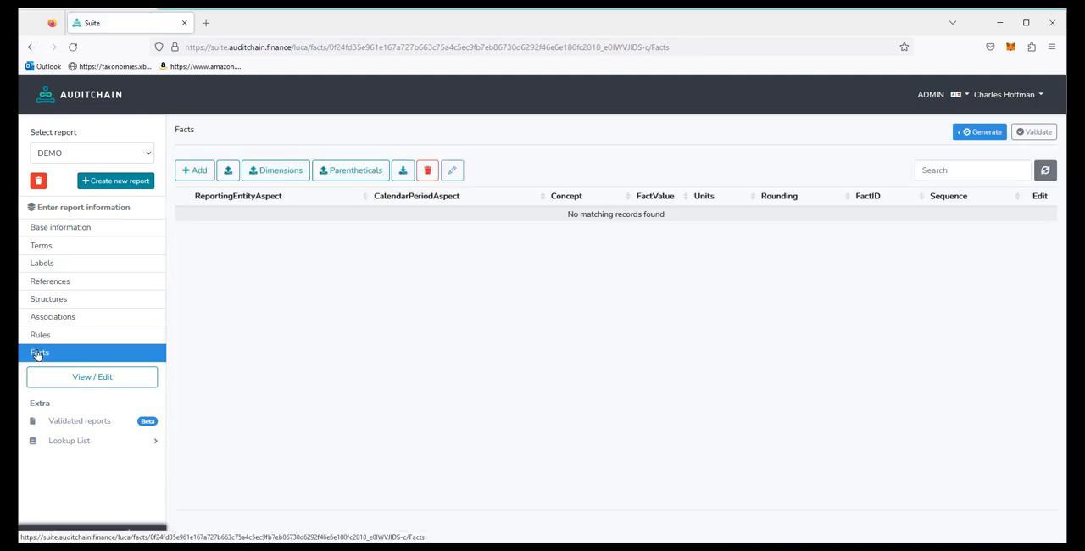
left_click(198, 171)
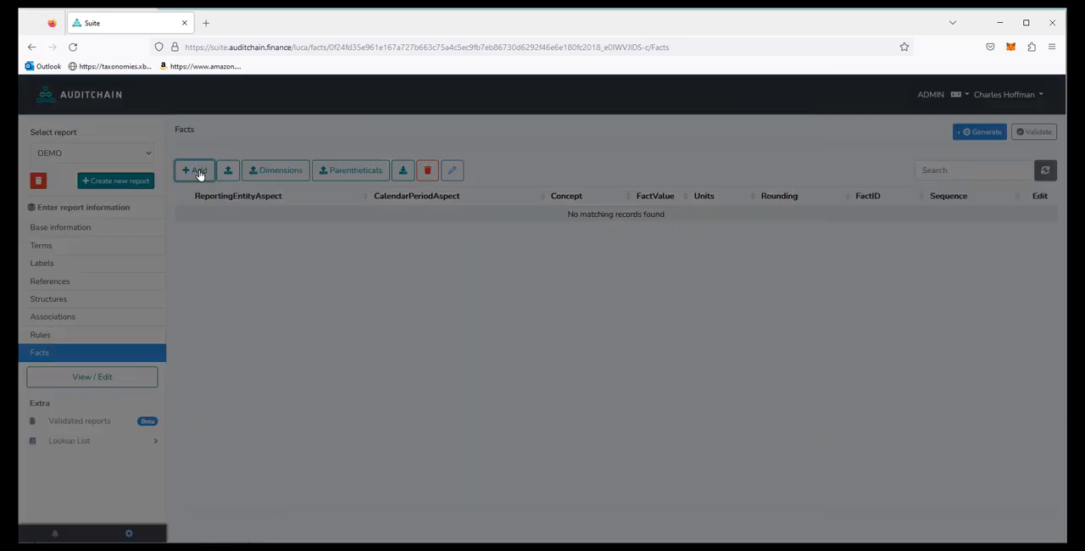
left_click(337, 163)
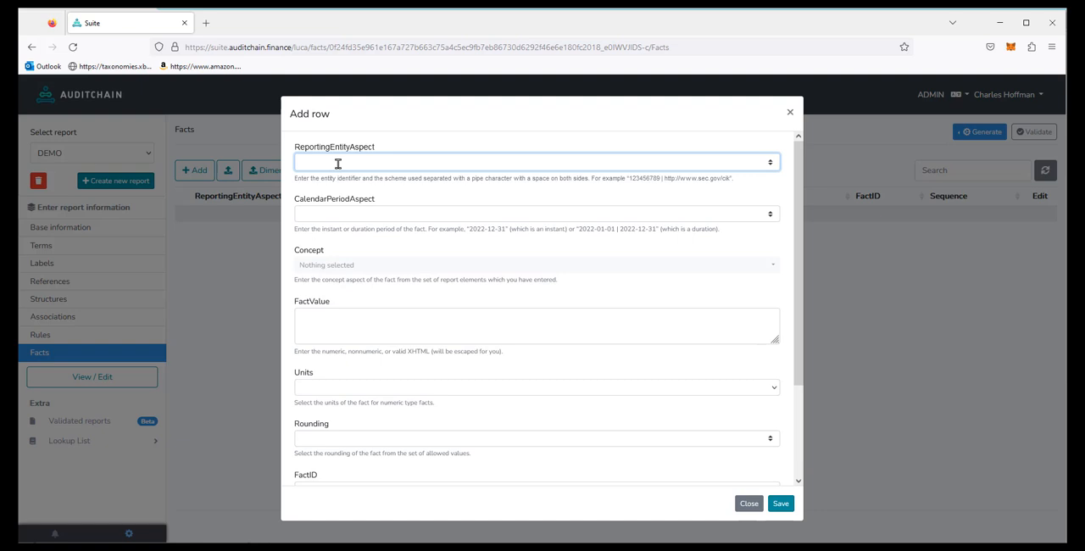
left_click_drag(629, 179, 729, 179)
key("ctrl+c")
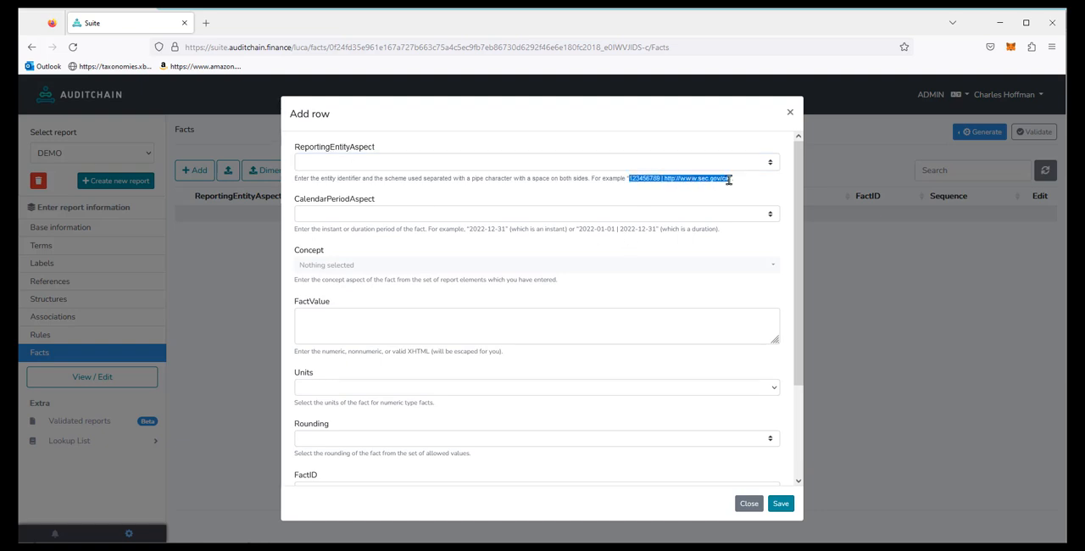
left_click(311, 159)
key("ctrl+v")
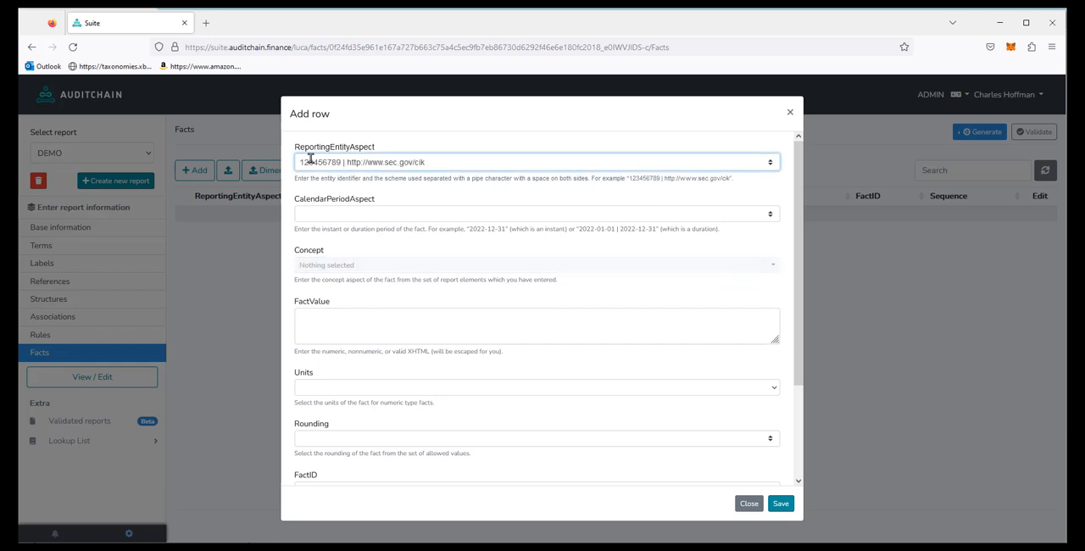
Step: Set the new fact's calendar period aspect to the instant 2022-12-31 and its concept to report:Assets
left_click(316, 210)
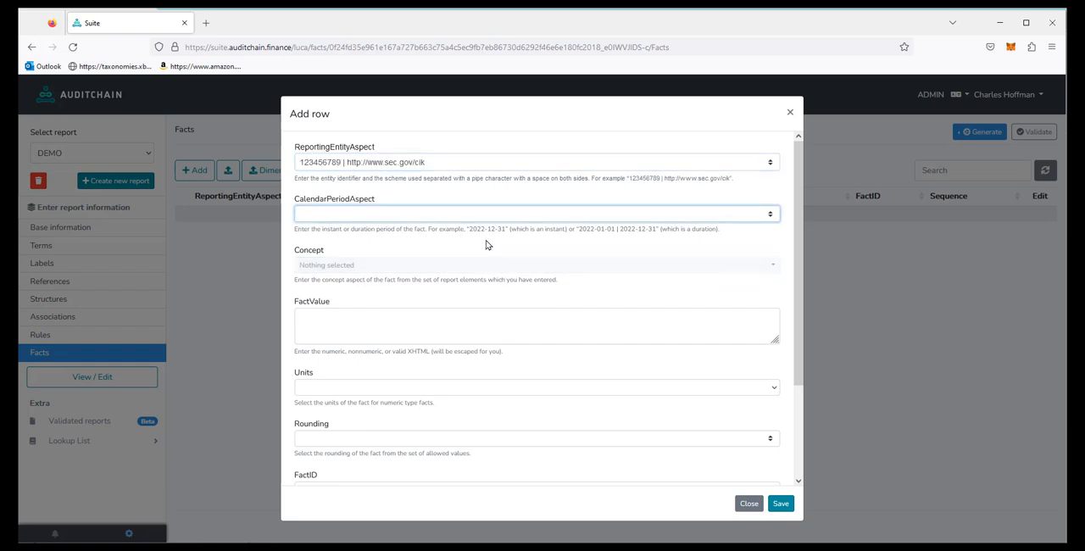
left_click_drag(469, 229, 506, 229)
key("ctrl+c")
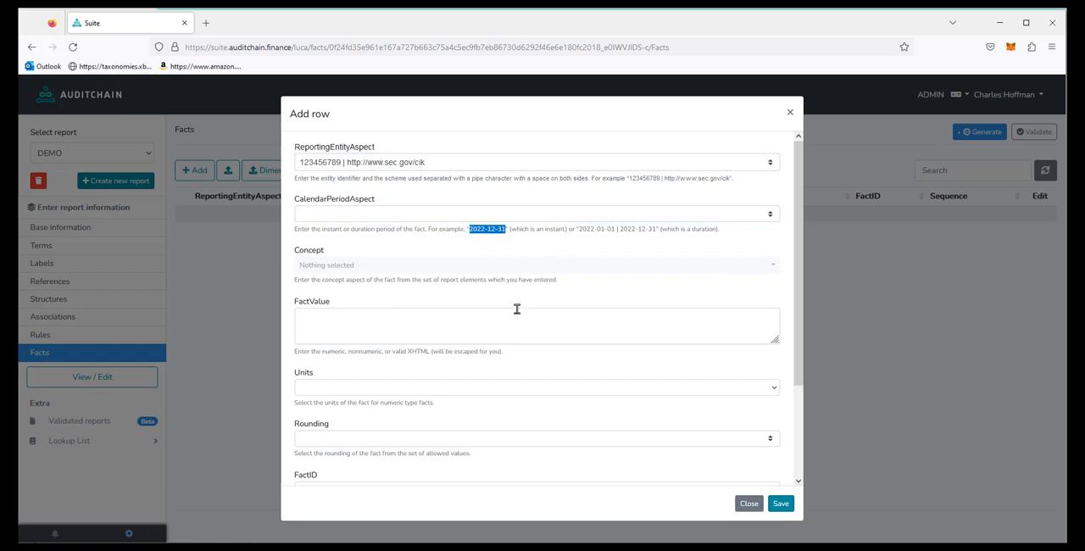
left_click(361, 218)
key("ctrl+v")
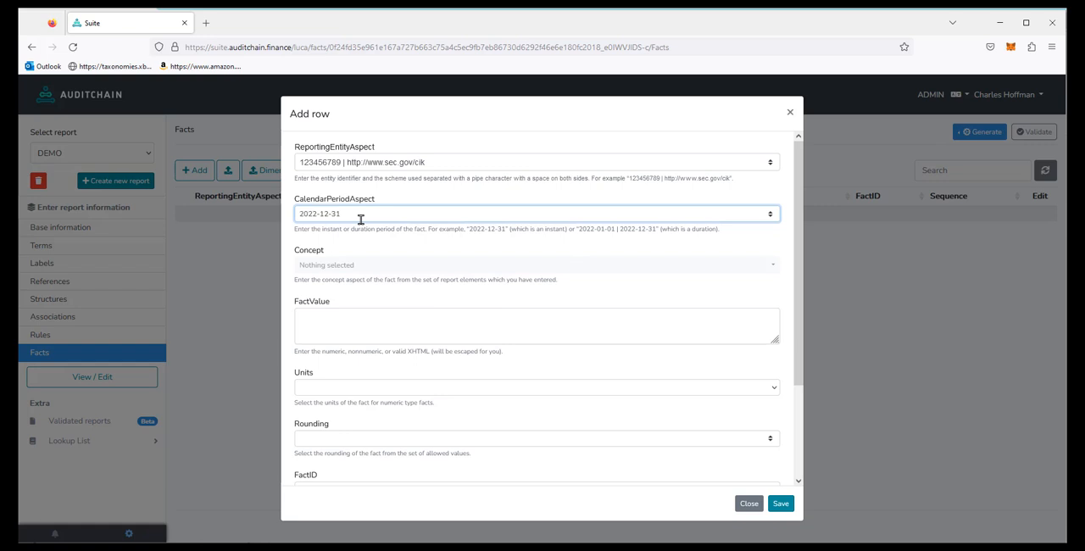
left_click(331, 266)
left_click(345, 194)
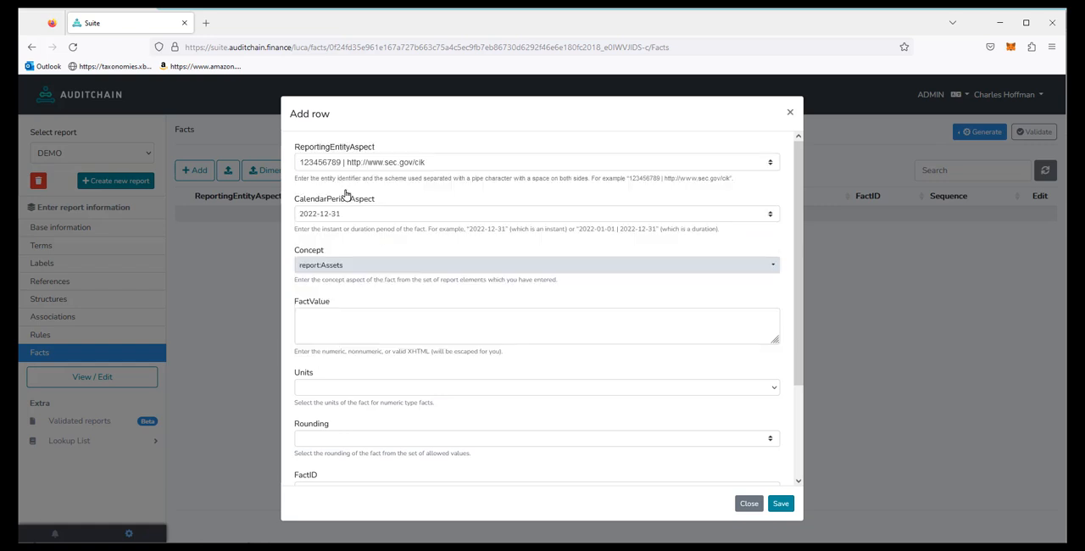
Step: Give the Assets fact the value 100, units iso4217:USD and rounding INF, and save it
left_click(334, 333)
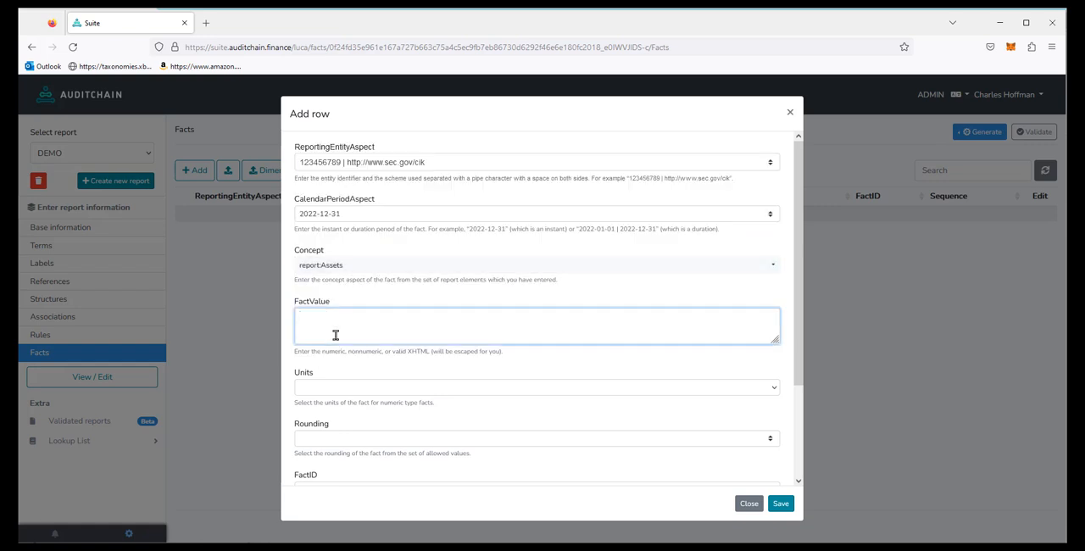
type("100")
left_click(333, 390)
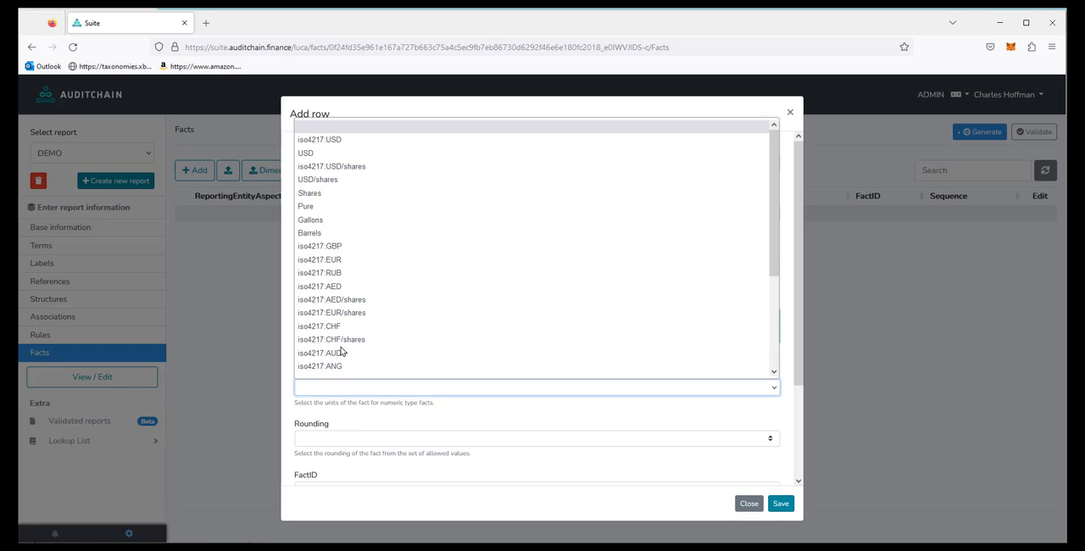
left_click(340, 142)
left_click(349, 441)
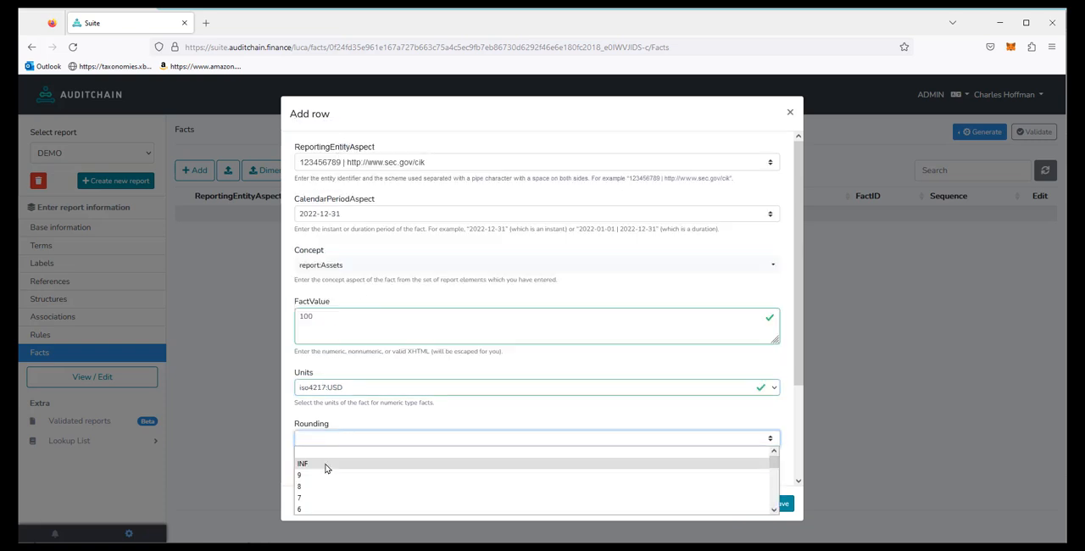
left_click(327, 467)
left_click_drag(795, 386, 803, 498)
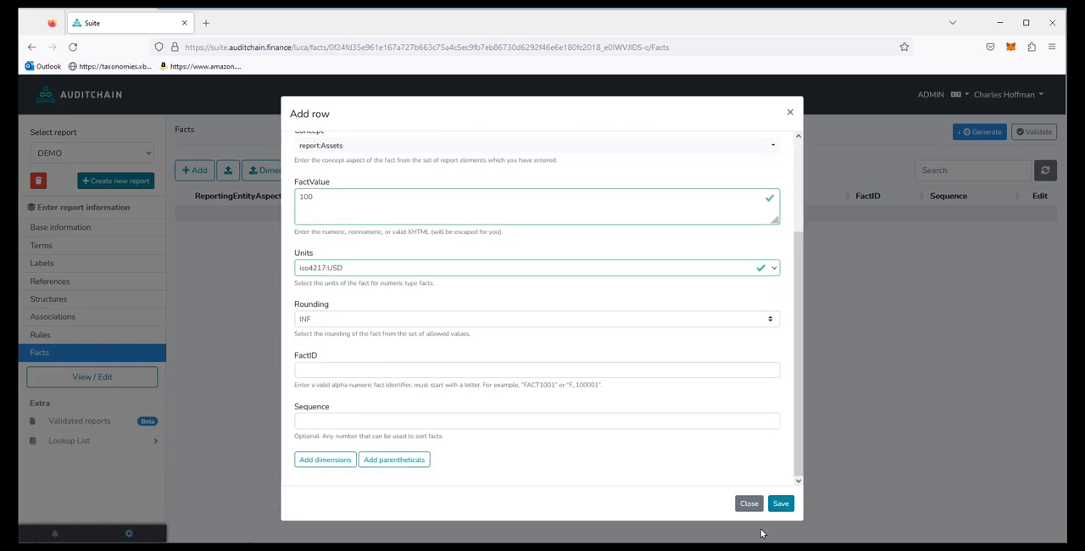
left_click(782, 507)
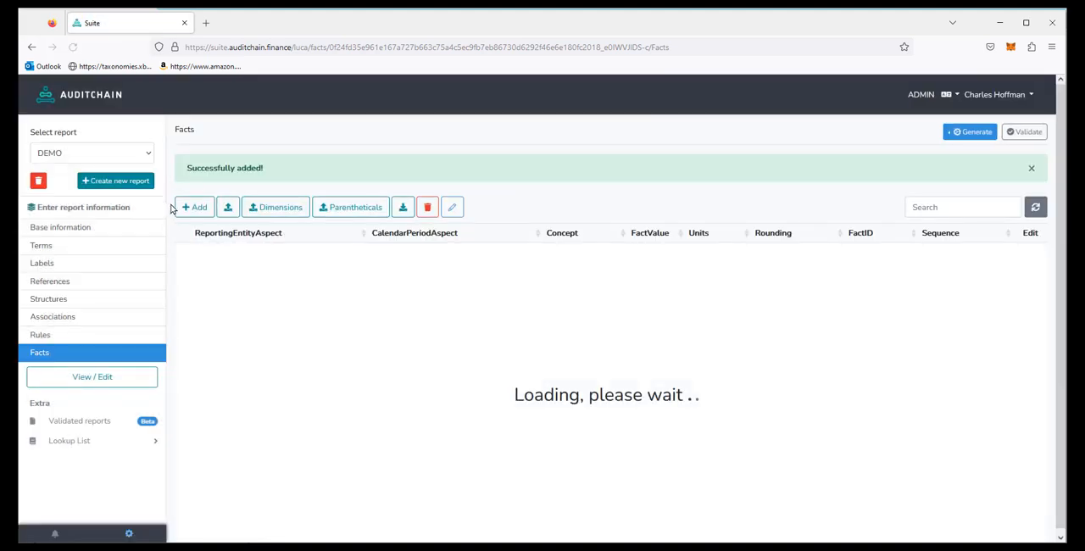
Step: Start another fact for the same reporting entity with the period 2022-12-31 and the concept report:Liabilities
left_click(195, 207)
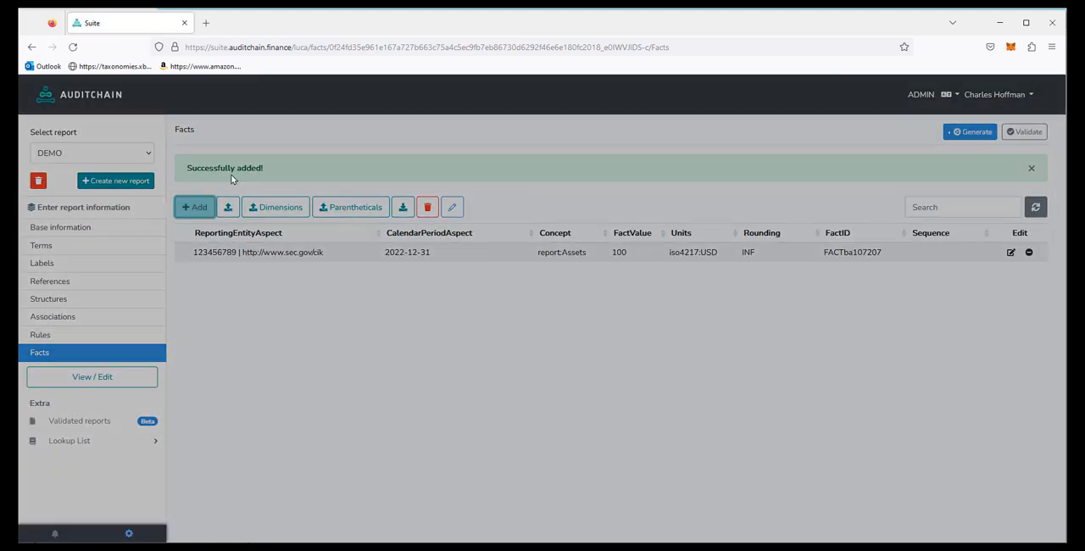
left_click(311, 158)
left_click(319, 182)
left_click(327, 212)
left_click(323, 235)
left_click(325, 265)
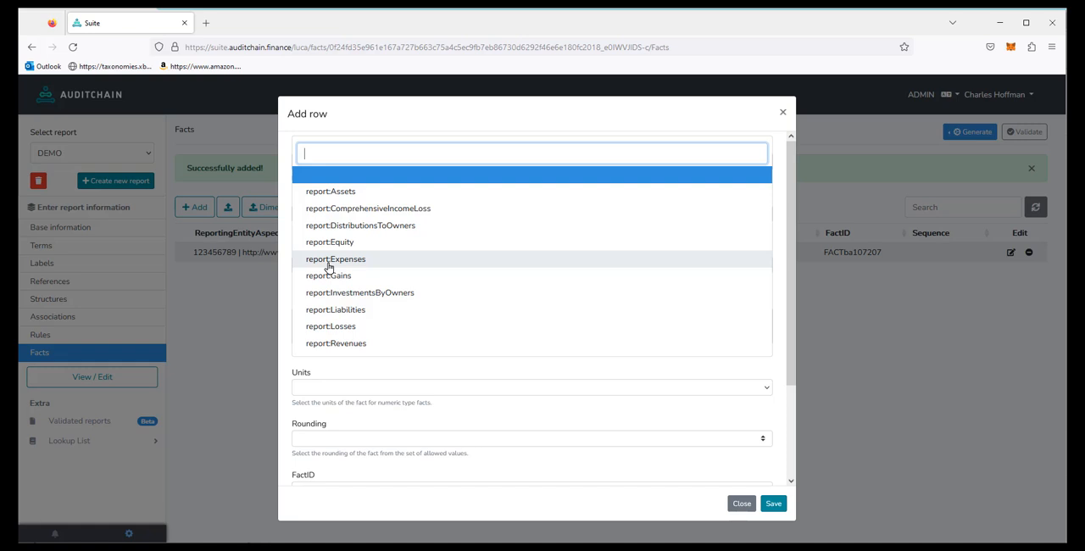
left_click(363, 310)
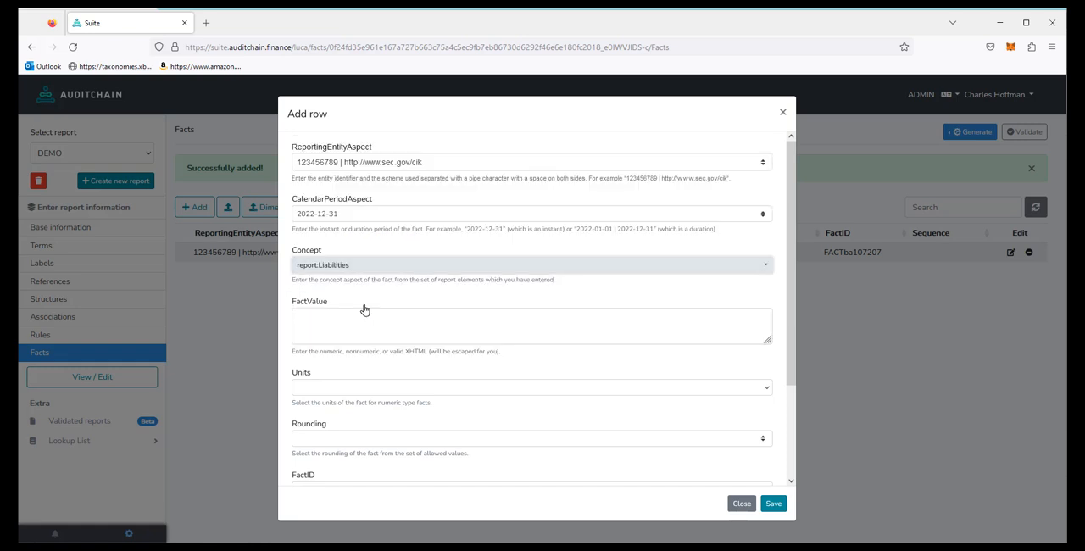
Step: Give the Liabilities fact the value 50, units iso4217:USD and rounding INF, and save it
left_click(322, 315)
type("50")
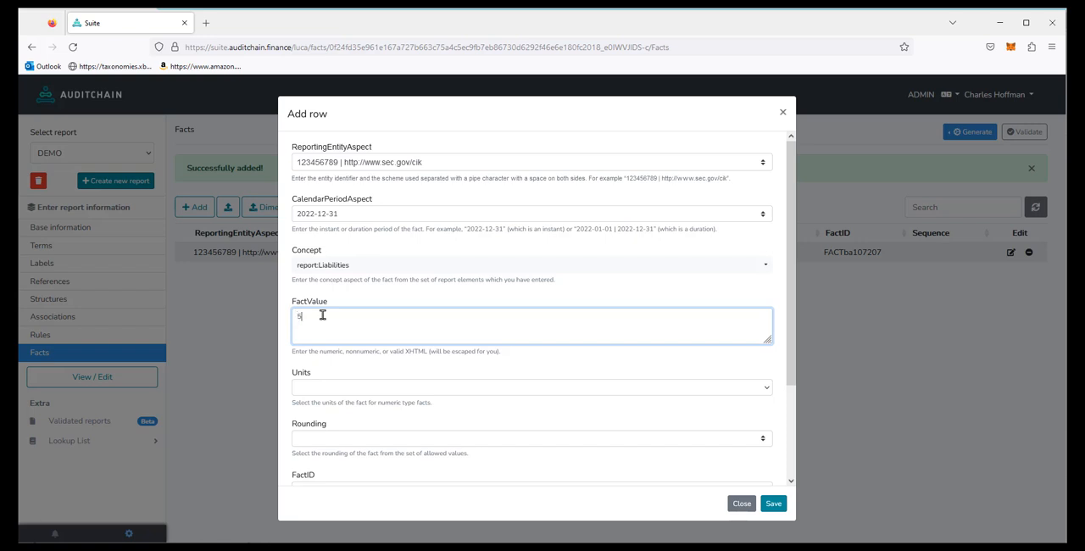
left_click(318, 390)
left_click(341, 141)
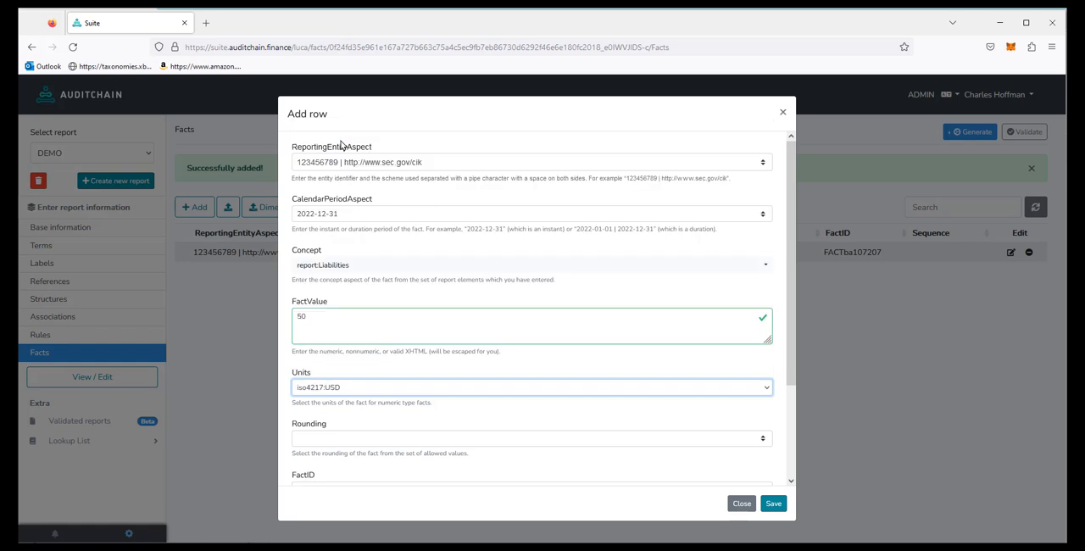
left_click(316, 439)
left_click(312, 470)
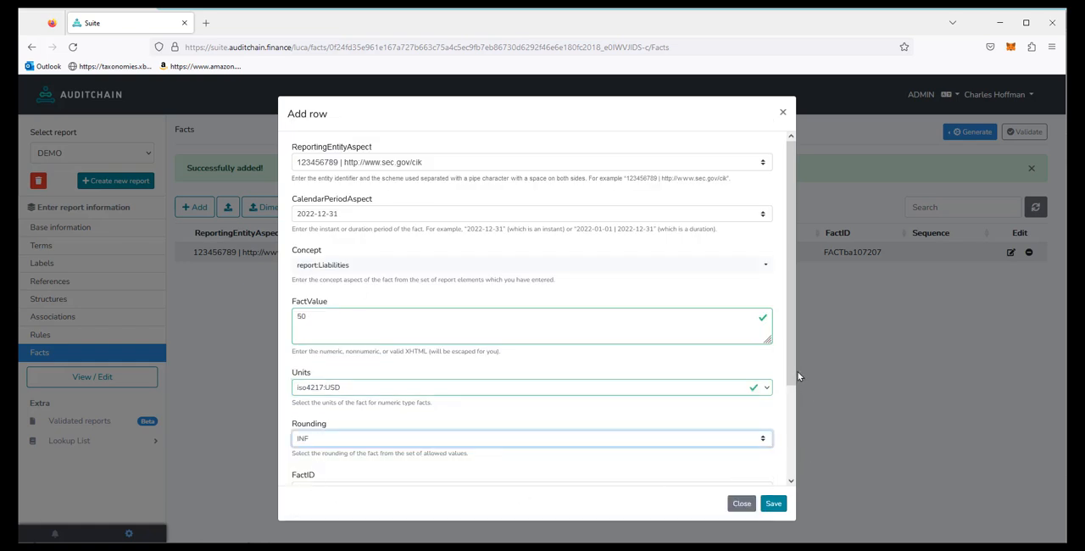
left_click_drag(795, 374, 791, 462)
left_click(773, 503)
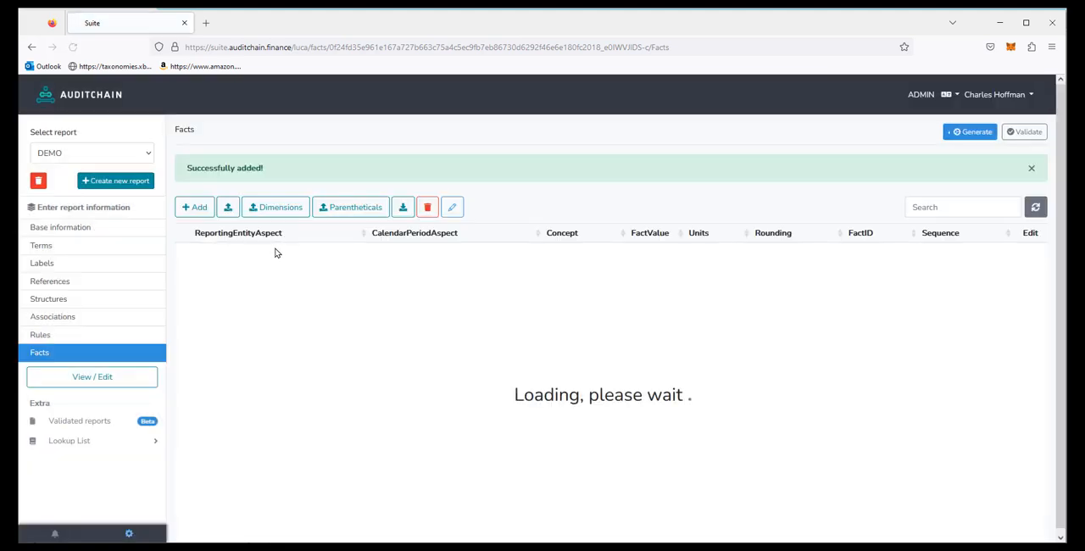
Step: Start another fact for the same reporting entity with the period 2022-12-31 and the concept report:Equity
left_click(195, 207)
left_click(310, 161)
left_click(312, 179)
left_click(312, 211)
left_click(318, 234)
left_click(316, 265)
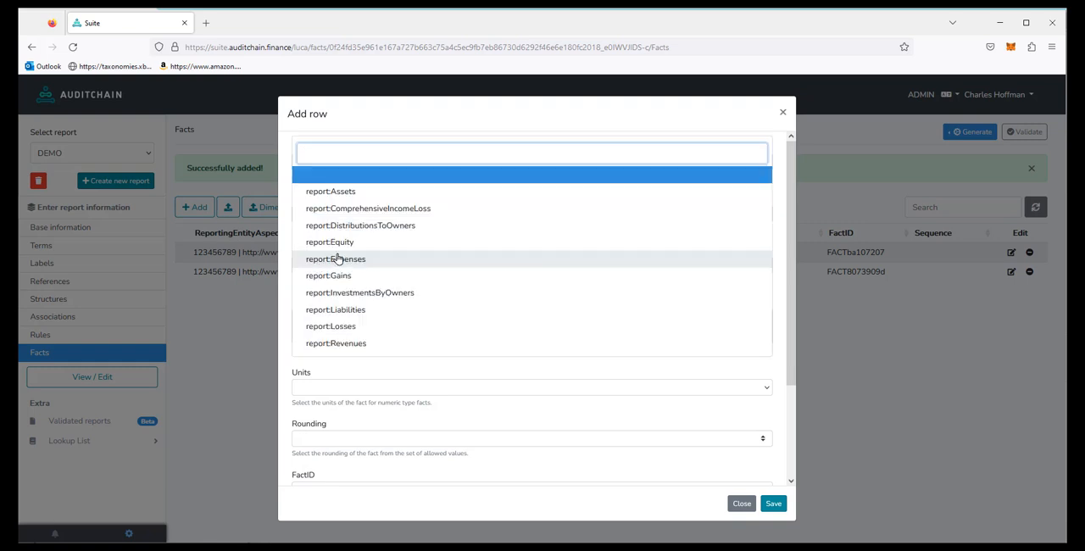
left_click(327, 243)
Step: Give the Equity fact the value 50, units iso4217:USD and rounding INF, and save it
left_click(311, 322)
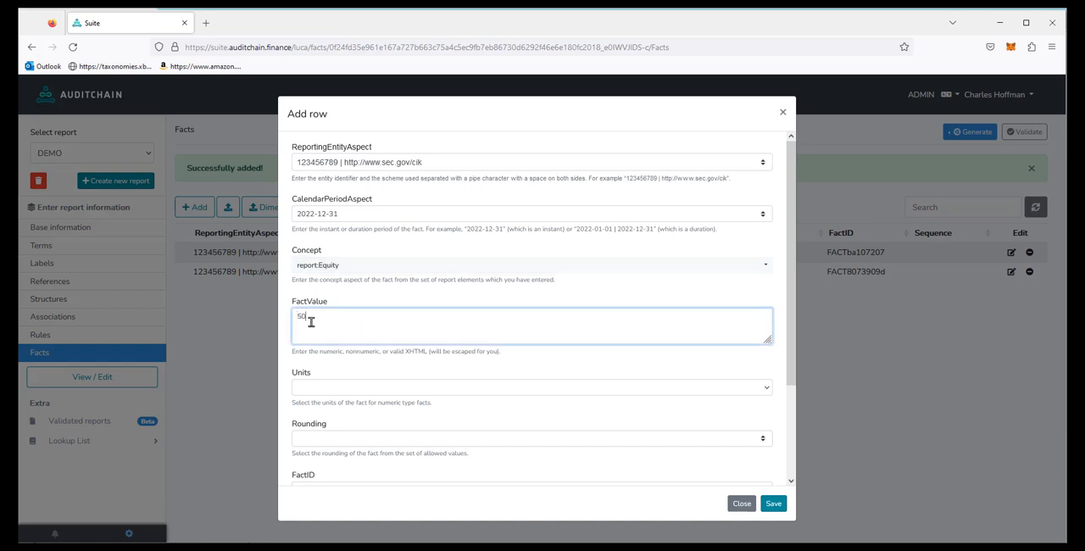
left_click(320, 388)
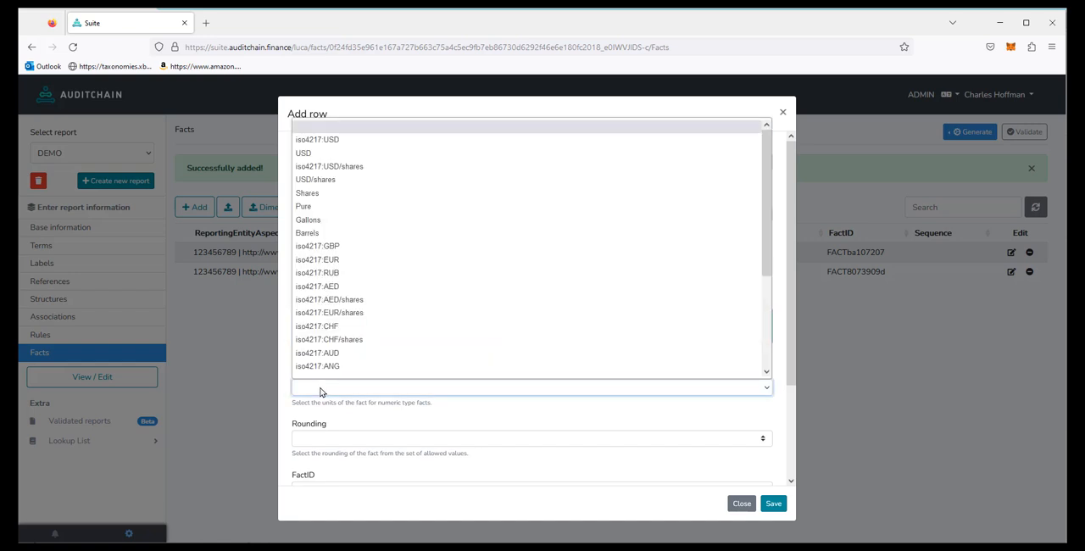
left_click(343, 146)
left_click(320, 435)
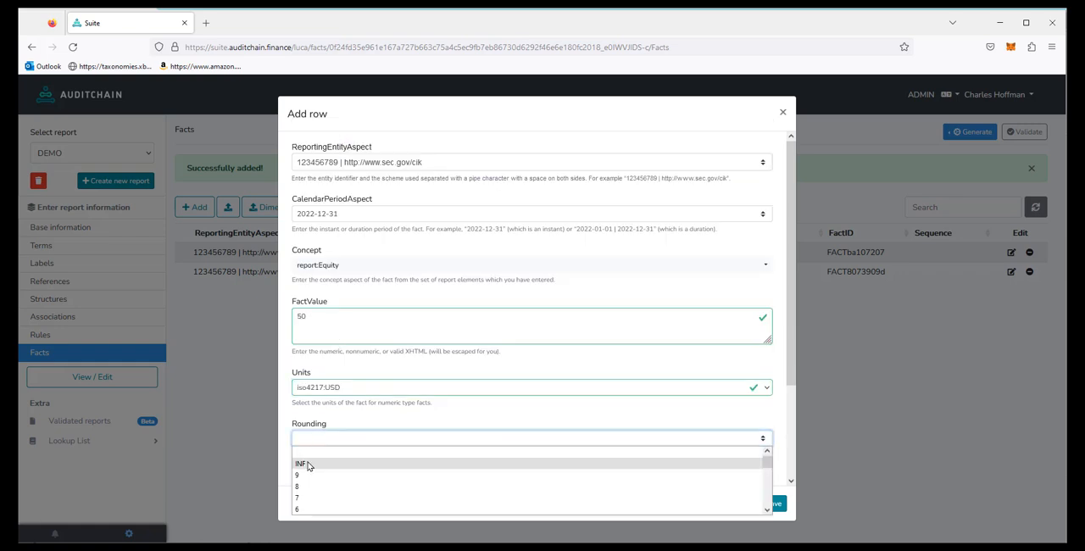
left_click(308, 464)
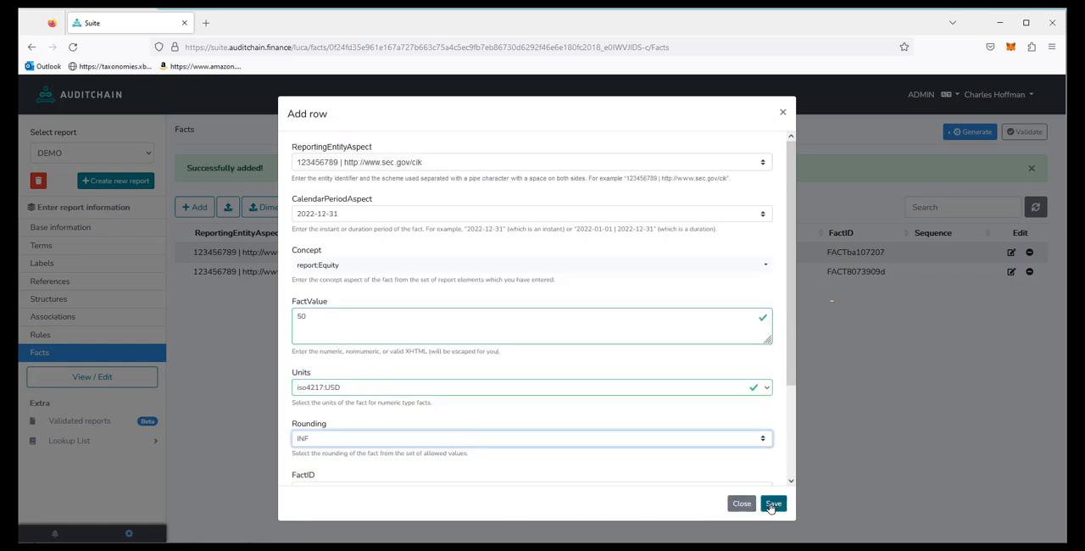
left_click(771, 505)
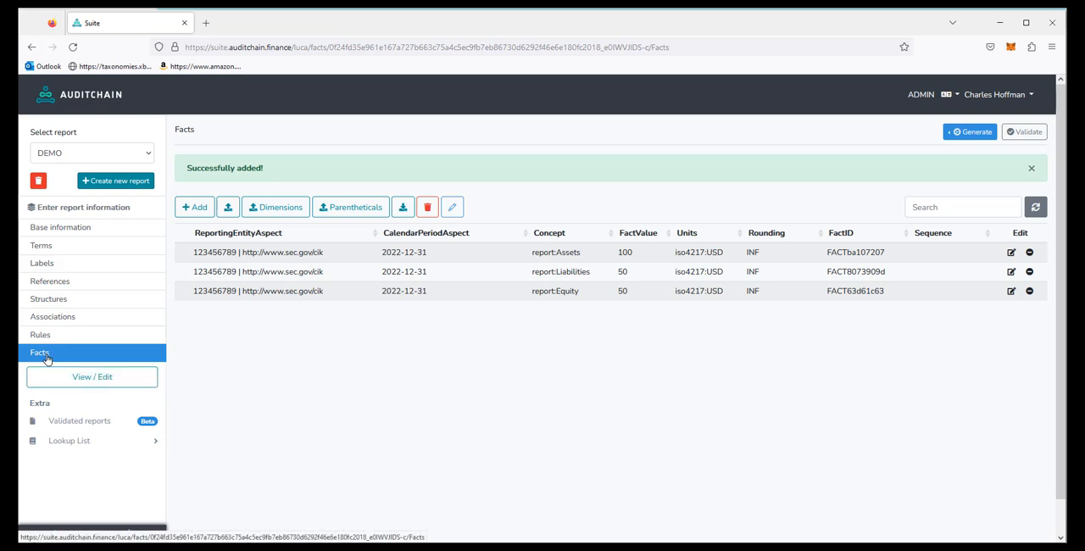
Step: View the rendering of the Balance Sheet [Arithmetic] component in the 1-Balance Sheet network
left_click(95, 382)
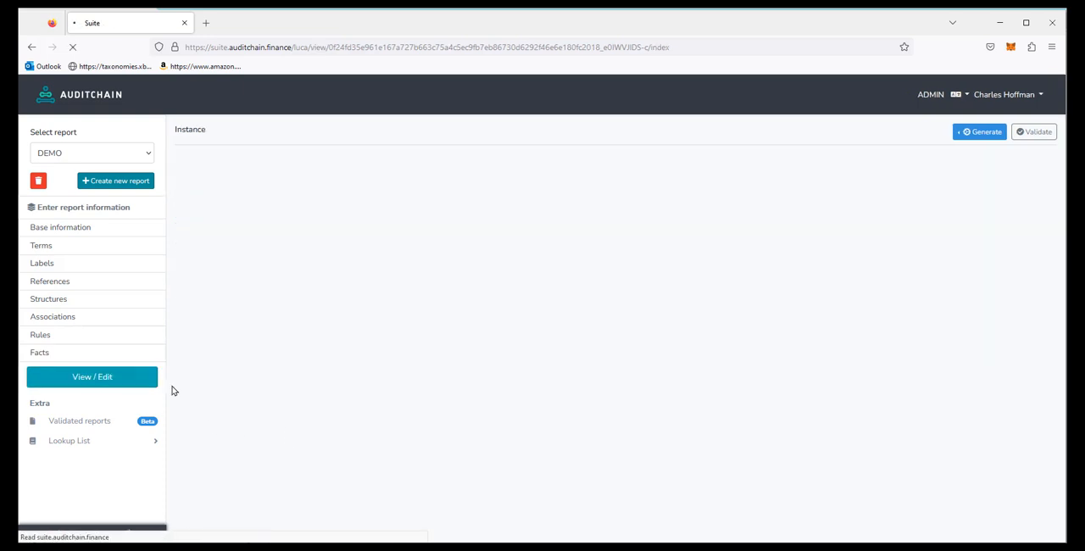
left_click(829, 267)
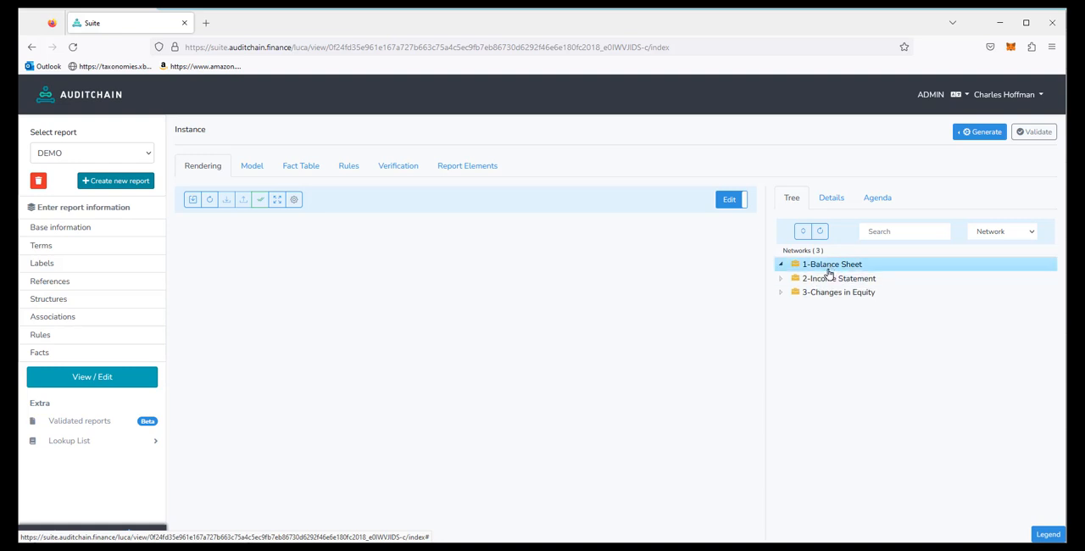
left_click(823, 280)
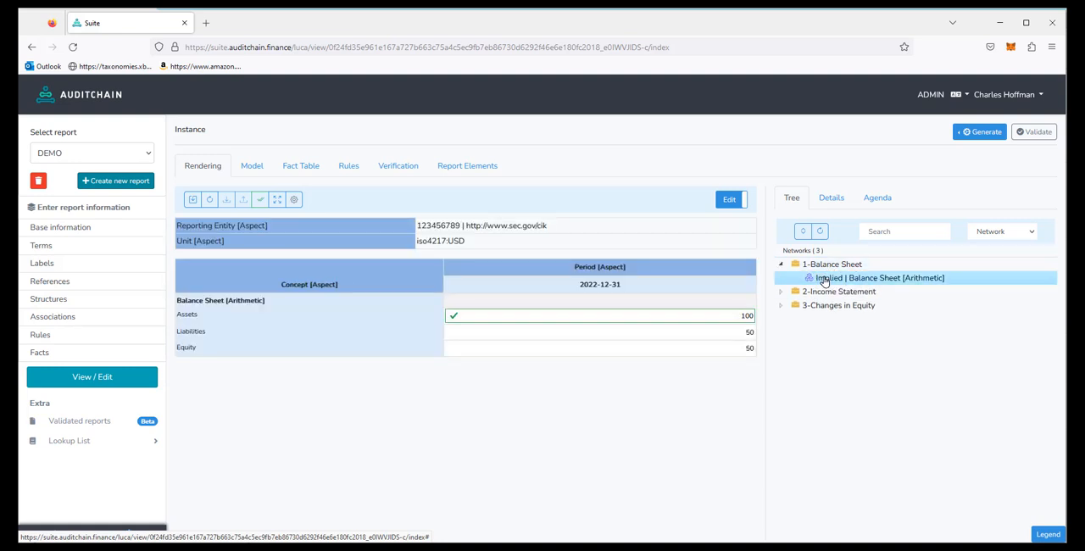
Step: Start a new fact for the existing reporting entity with the duration 2022-01-01 | 2022-12-31 and the concept report:Revenues
left_click(40, 356)
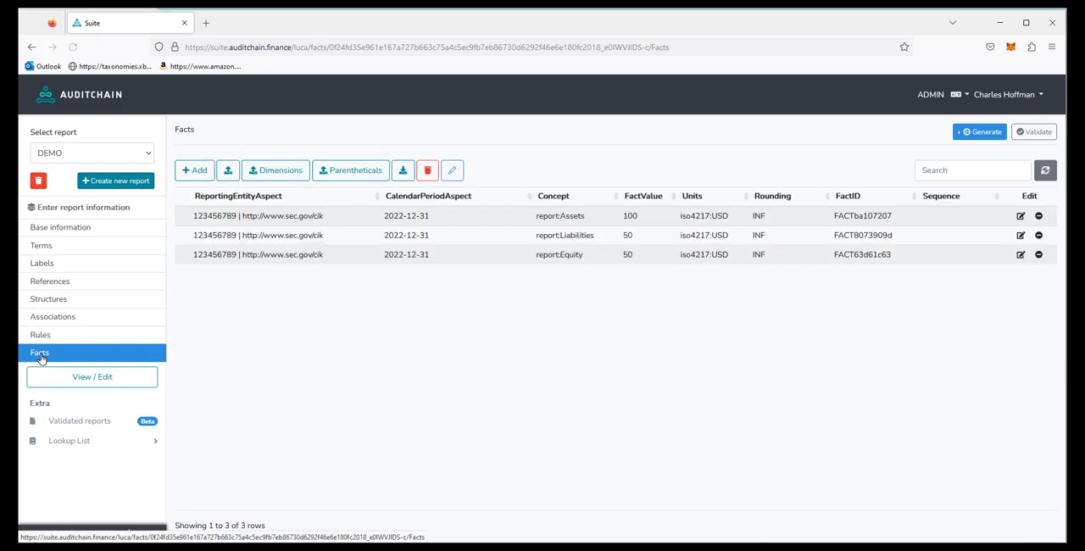
left_click(202, 173)
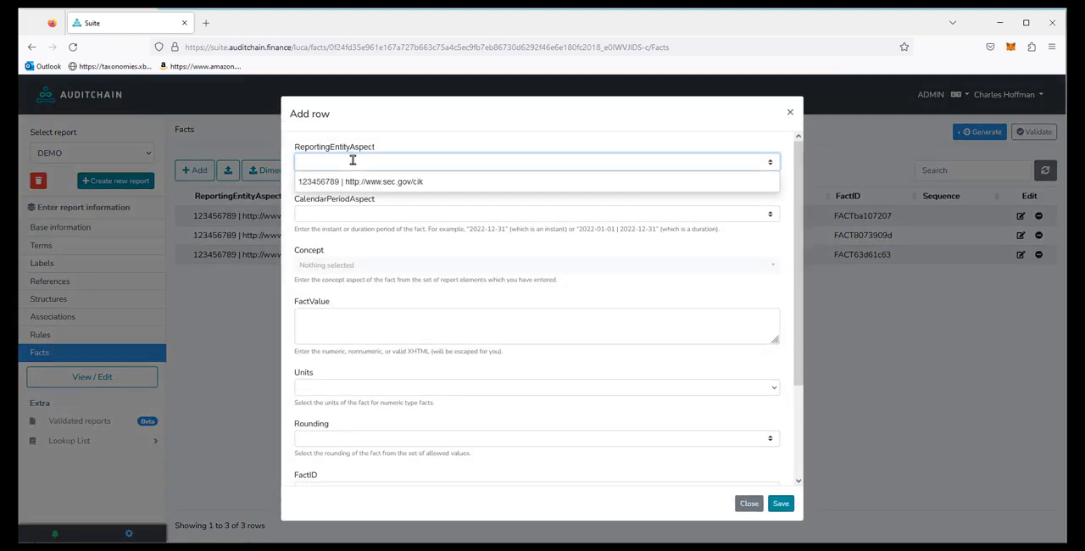
left_click(357, 184)
left_click(344, 217)
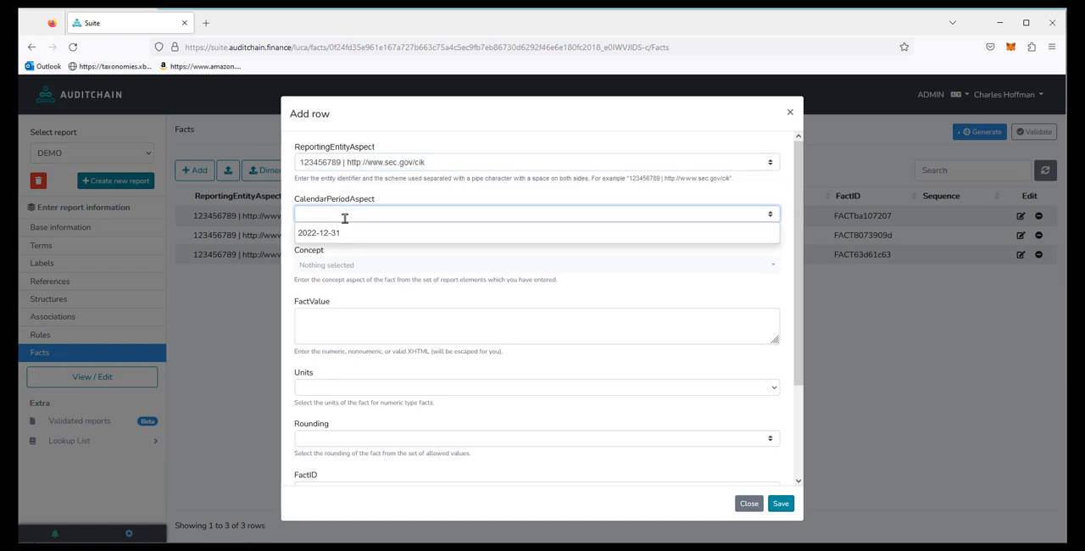
left_click(389, 192)
left_click_drag(614, 230, 645, 230)
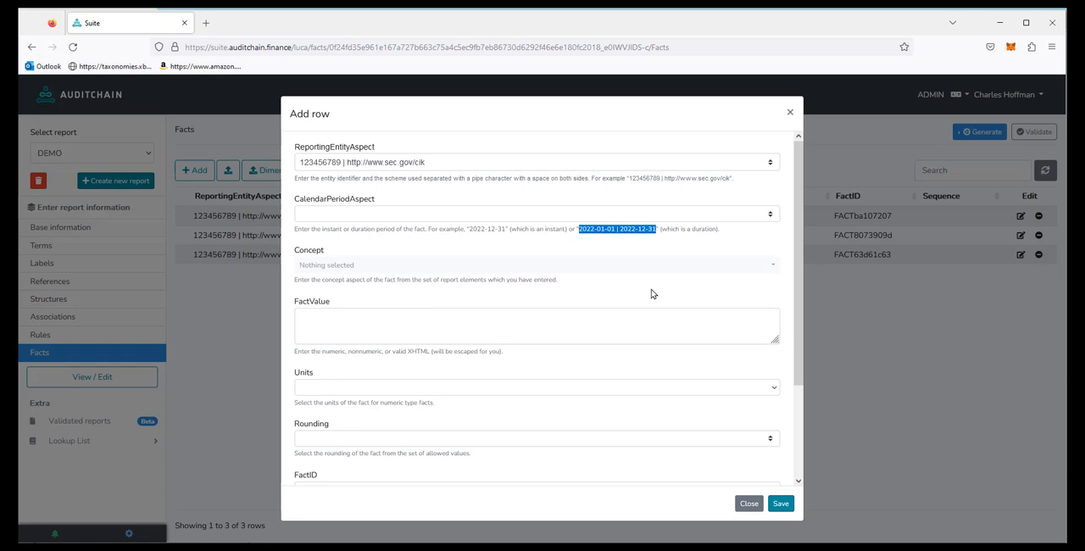
left_click(311, 213)
type("2022-01-01 | 2022-12-31")
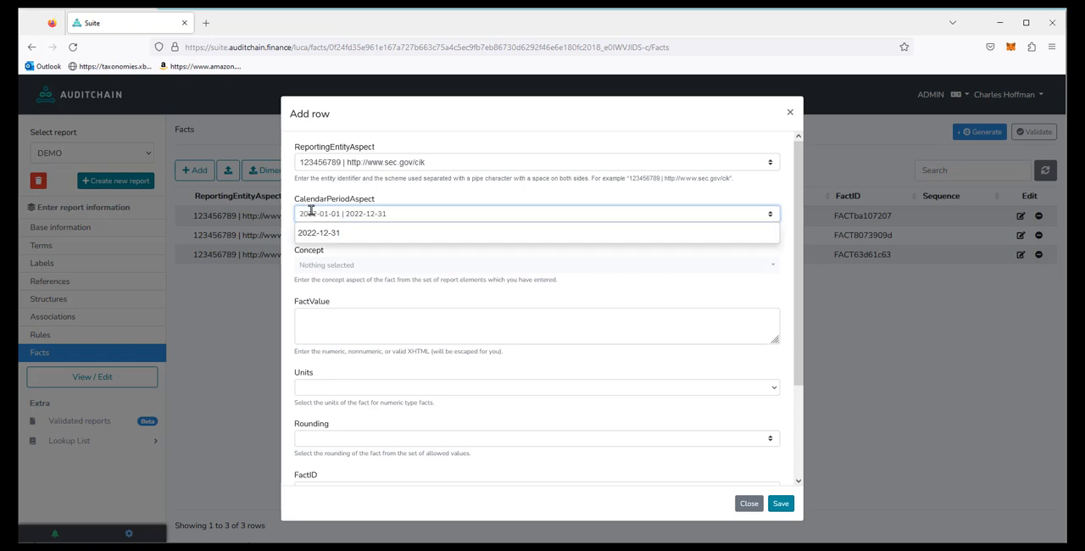
left_click(320, 264)
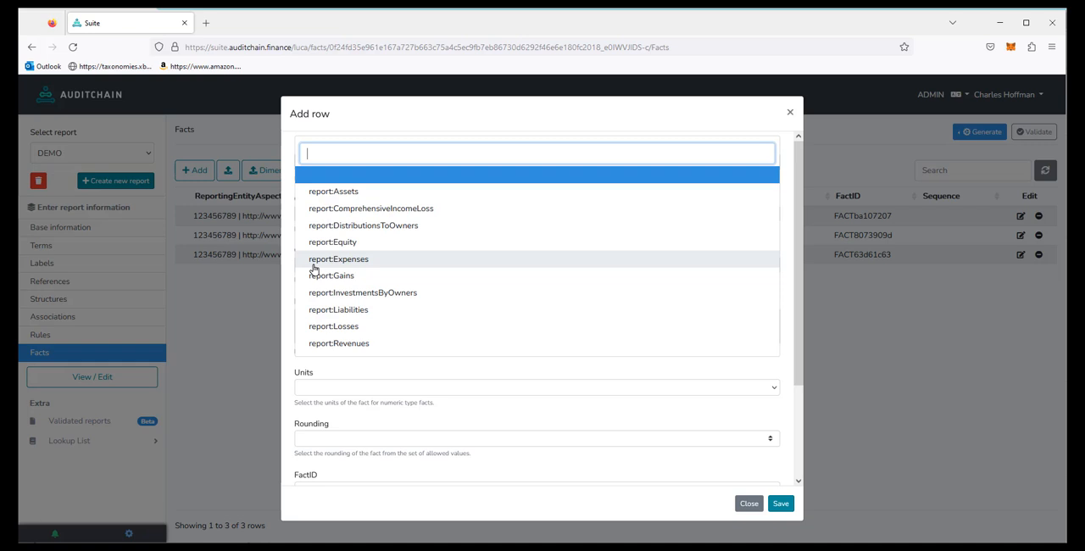
left_click(354, 343)
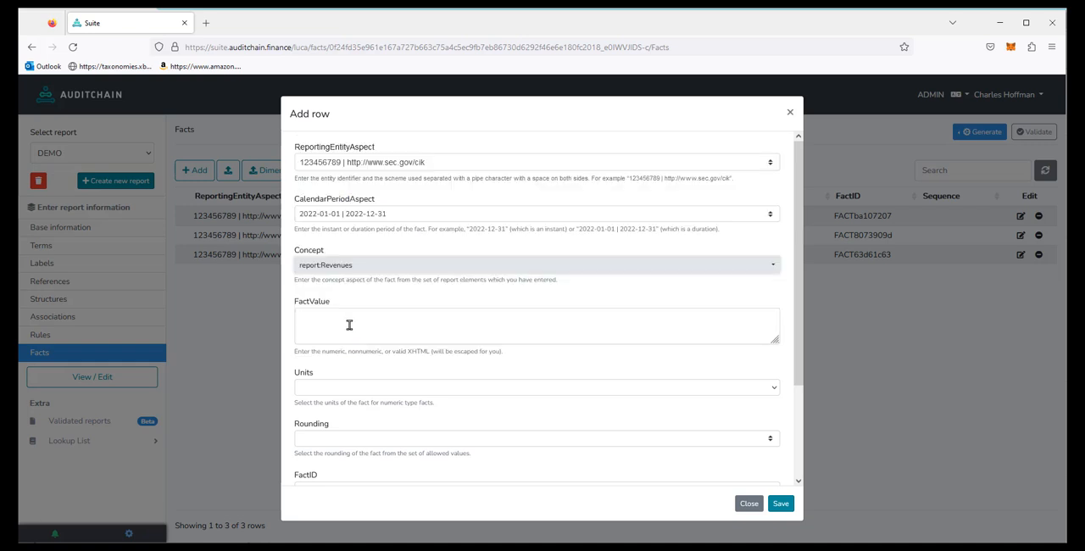
Step: Give the Revenues fact the value 100, units iso4217:USD and rounding INF, and save it
left_click(348, 325)
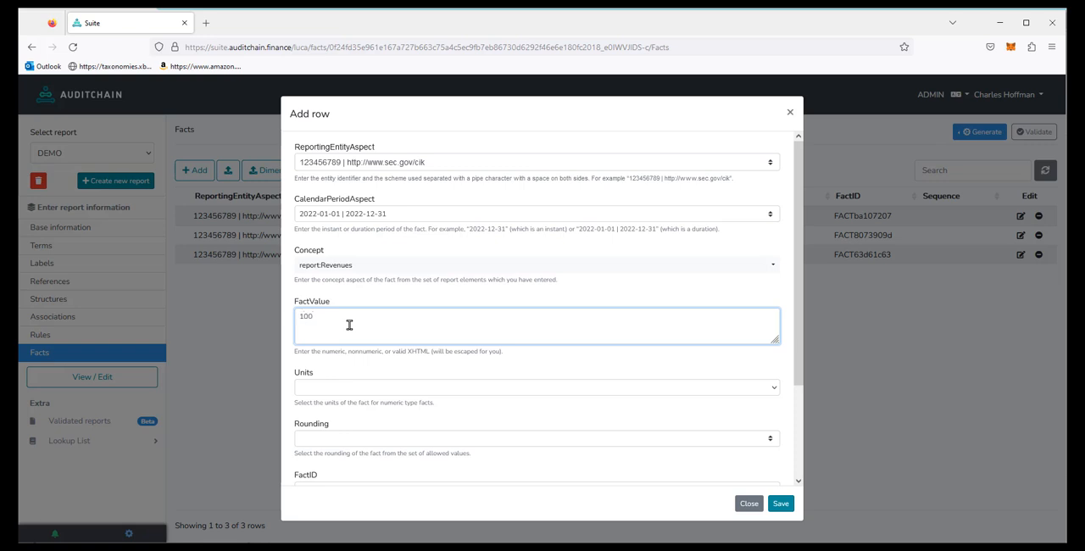
left_click(332, 394)
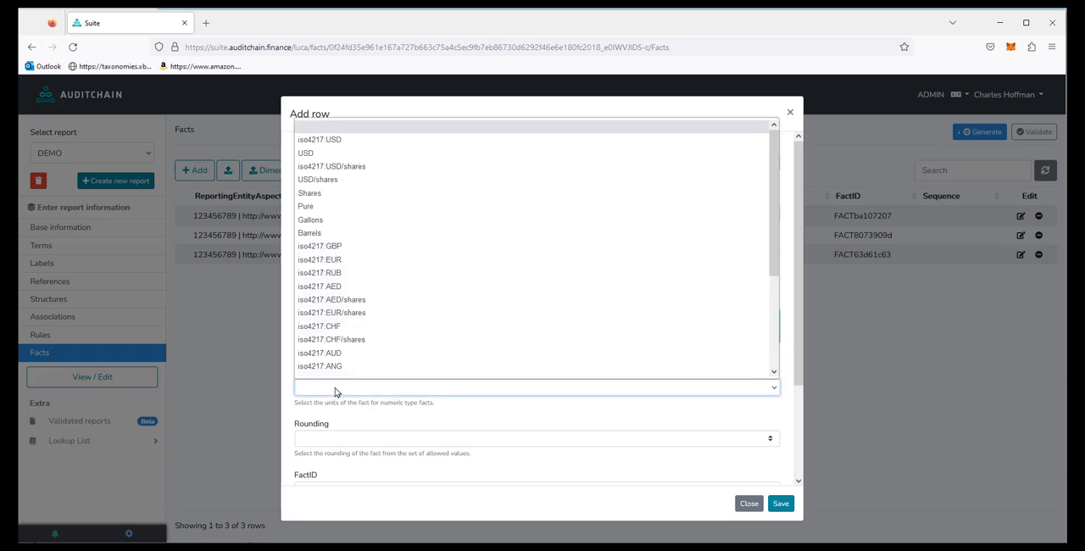
left_click(341, 144)
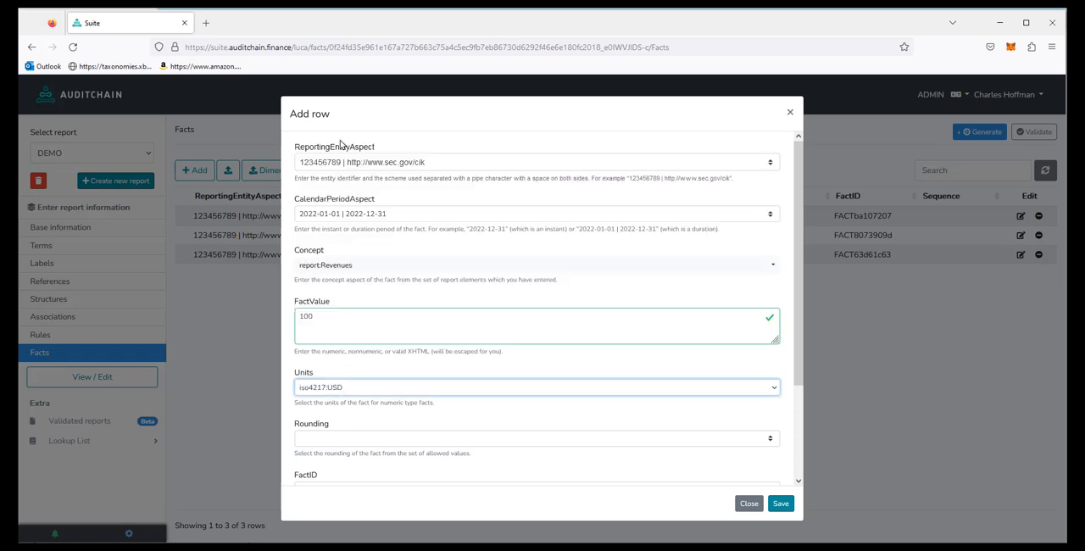
left_click(332, 439)
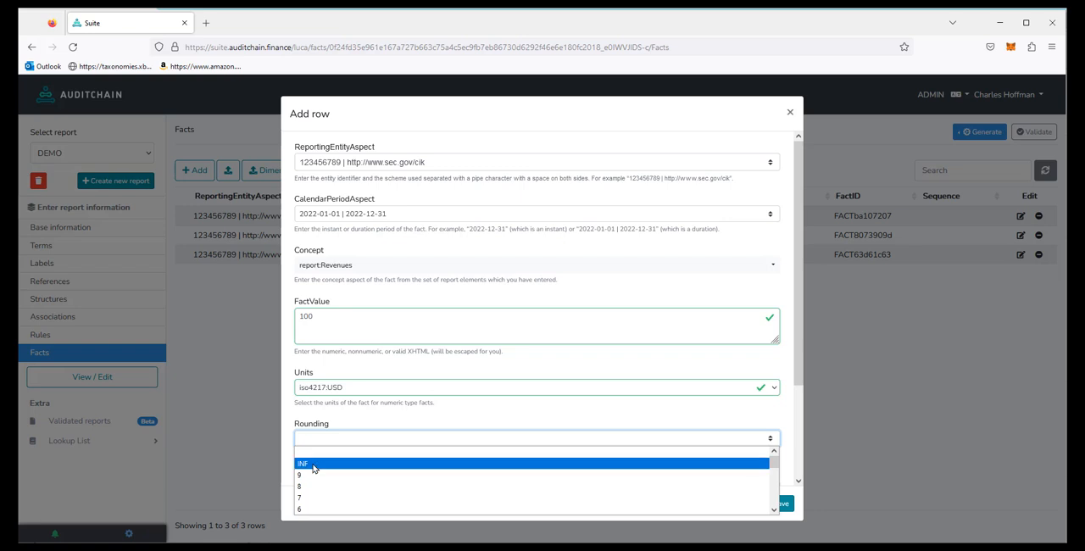
left_click(312, 466)
left_click(788, 504)
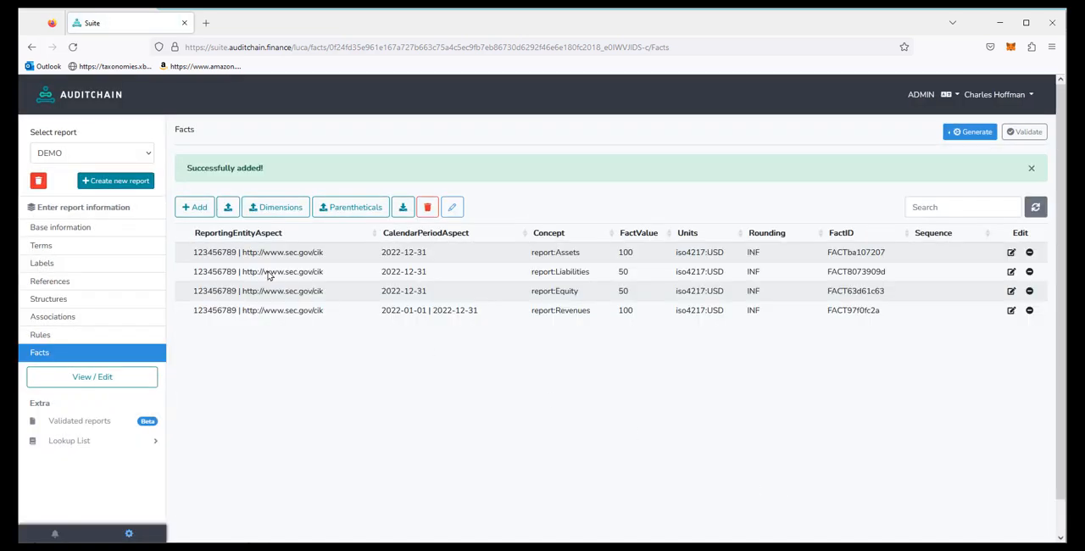
Step: Start a new fact for the existing reporting entity with the duration 2022-01-01 | 2022-12-31 and the concept report:Expenses
left_click(199, 211)
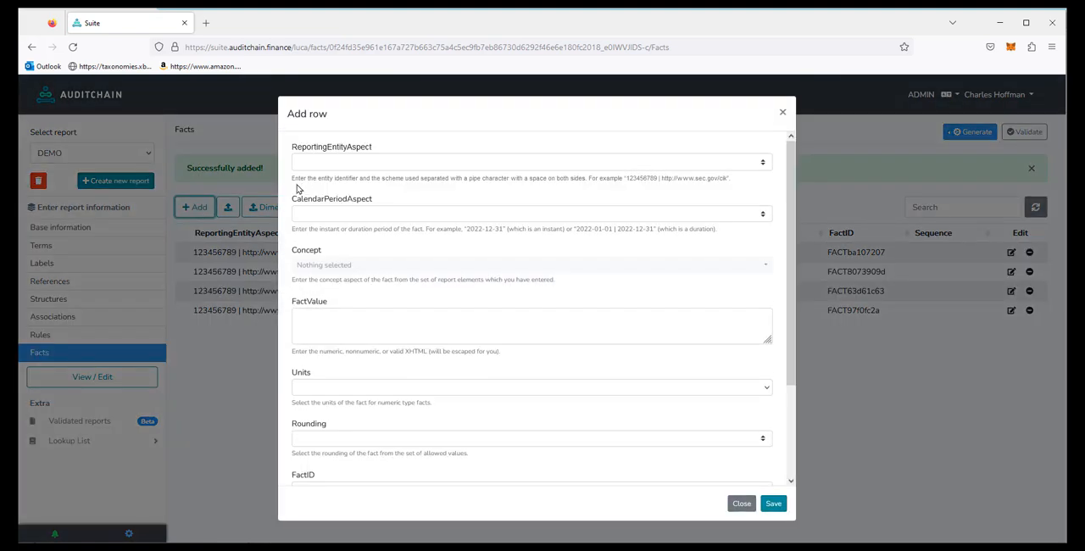
left_click(324, 162)
left_click(327, 183)
left_click(315, 213)
left_click(331, 245)
left_click(327, 267)
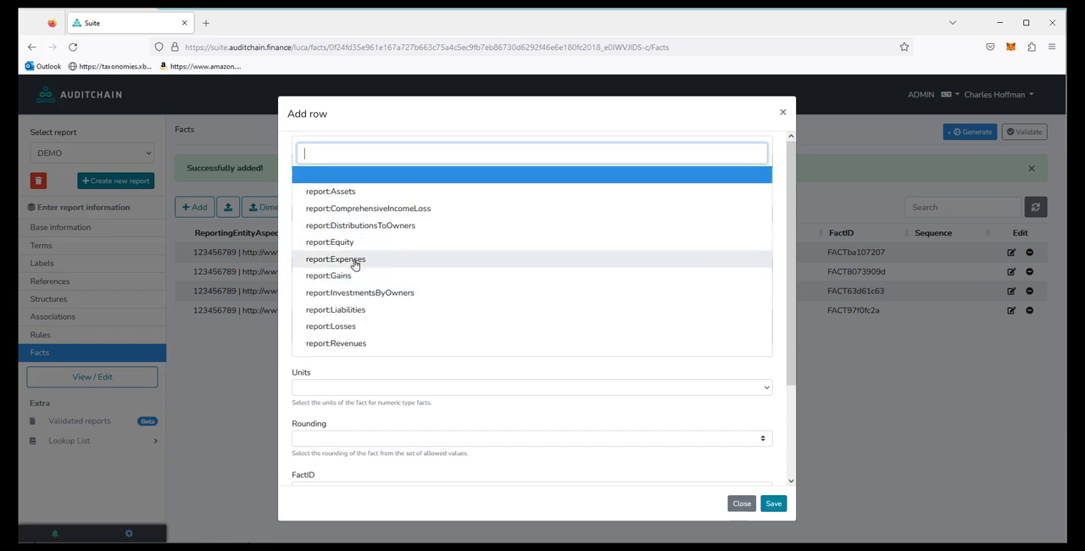
left_click(350, 260)
Step: Give the Expenses fact the value 100, units iso4217:USD and rounding INF, and save it
left_click(340, 325)
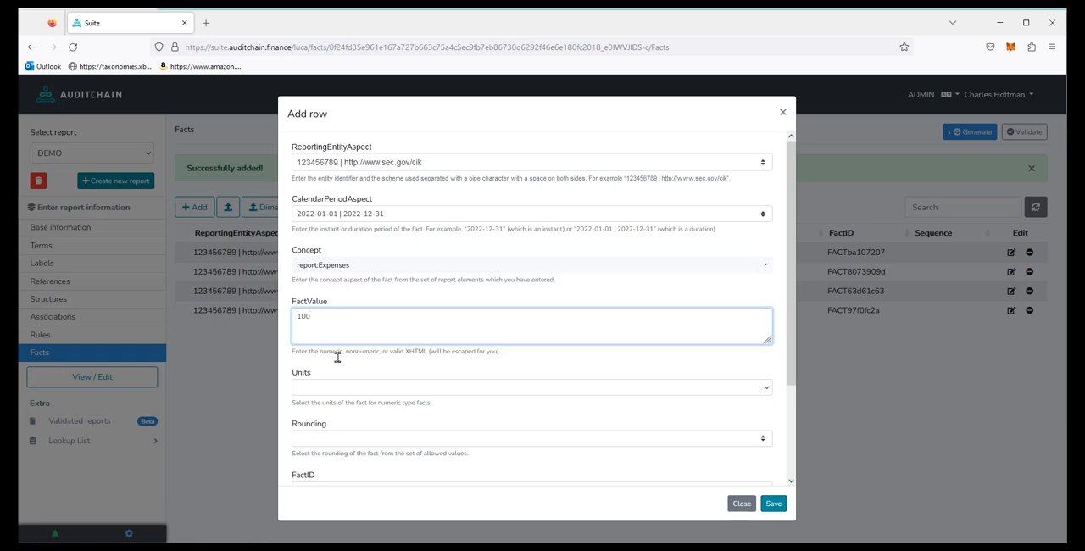
left_click(312, 392)
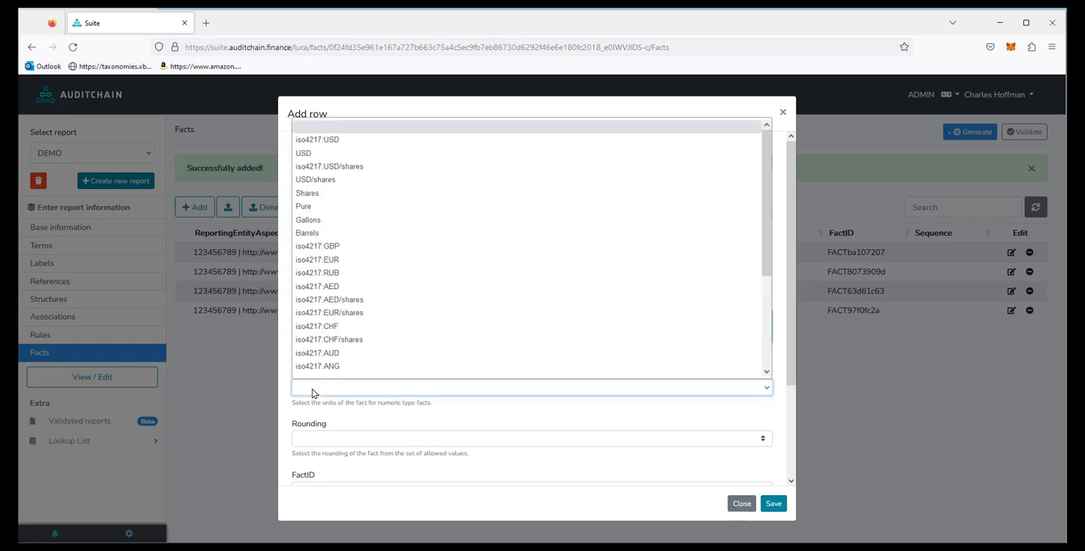
left_click(342, 146)
left_click(344, 442)
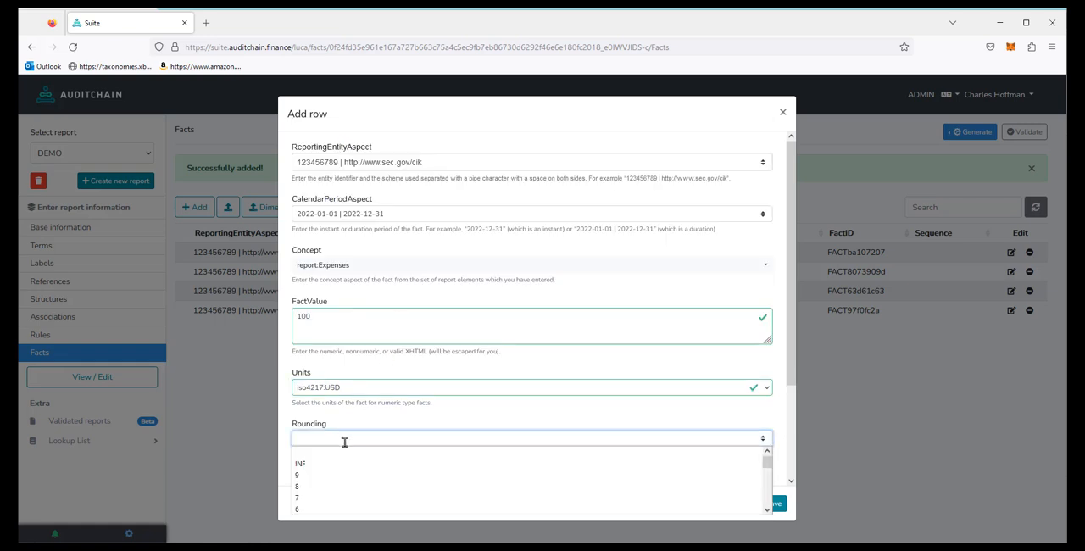
left_click(320, 463)
left_click(773, 504)
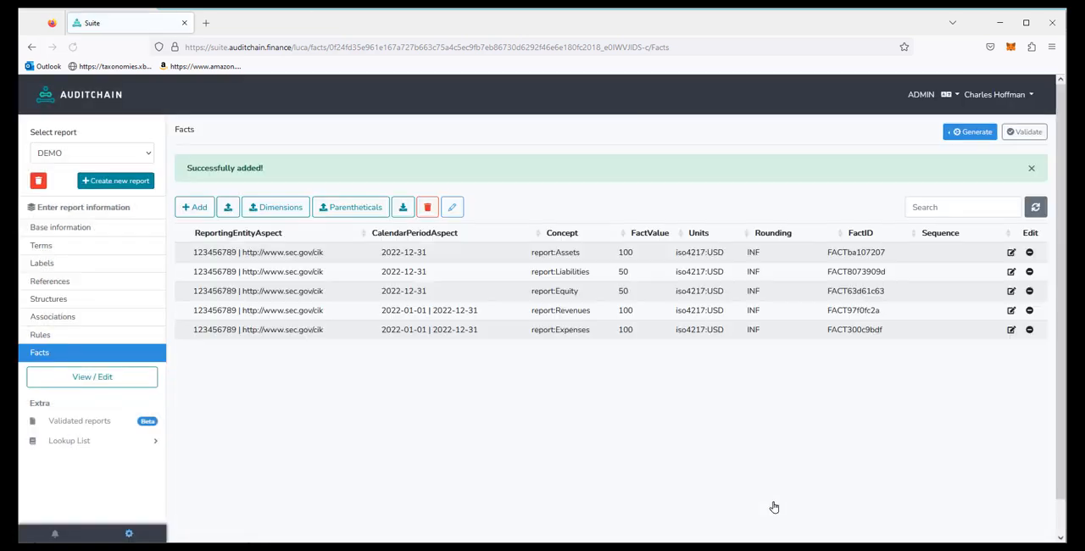
Step: Start another fact for the same reporting entity with the duration 2022-01-01 | 2022-12-31 and the concept report:Gains
left_click(195, 209)
left_click(316, 161)
left_click(327, 181)
left_click(326, 213)
left_click(327, 248)
left_click(329, 265)
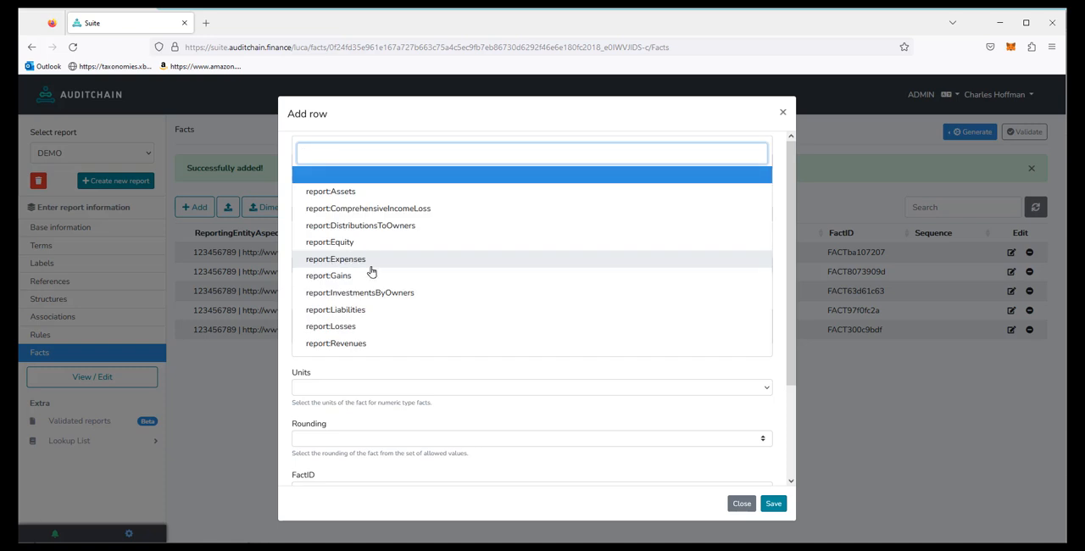
left_click(342, 275)
Step: Give the Gains fact the value 0, units iso4217:USD and rounding INF, and save it
left_click(330, 316)
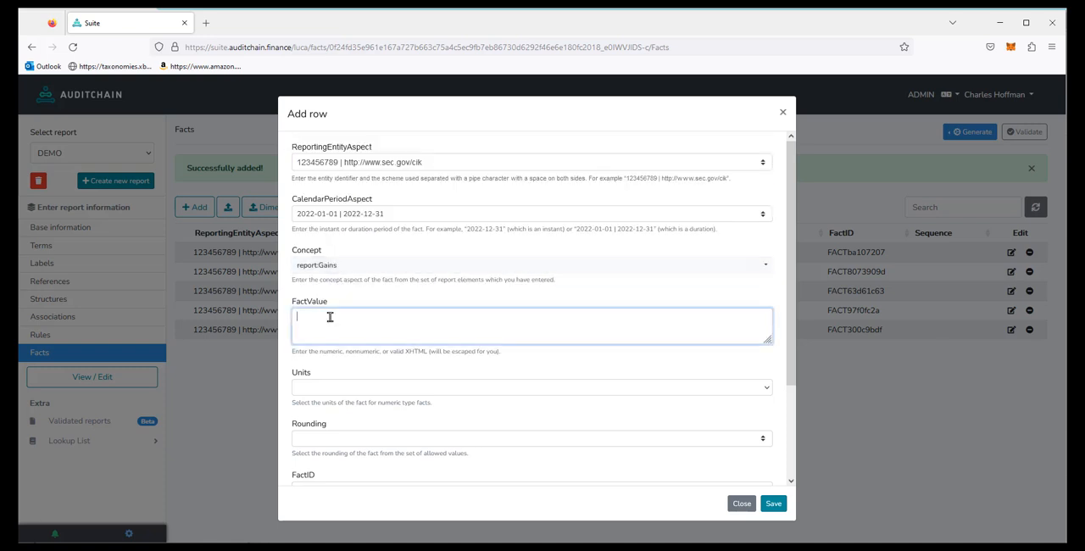
left_click(332, 387)
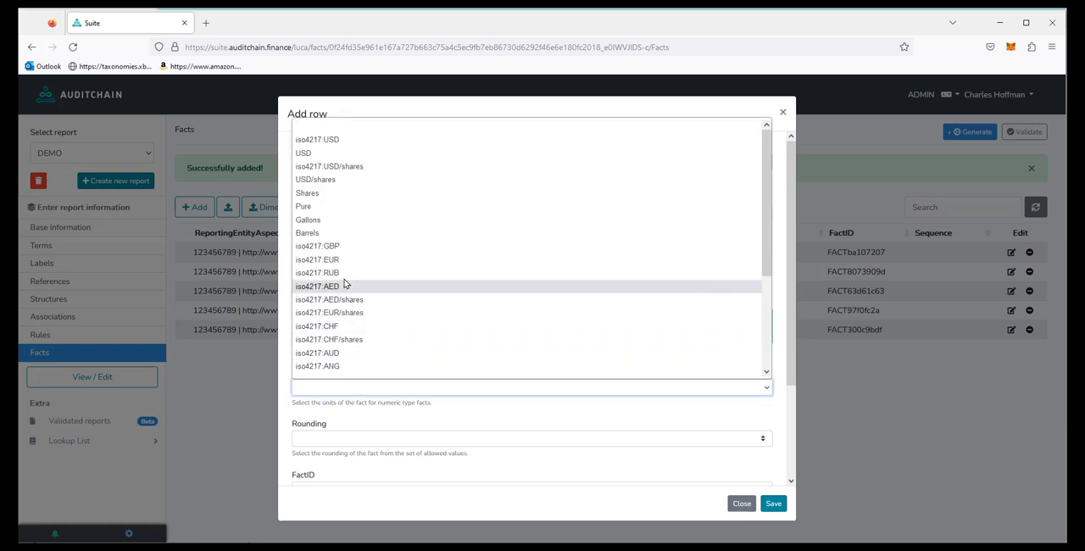
left_click(332, 140)
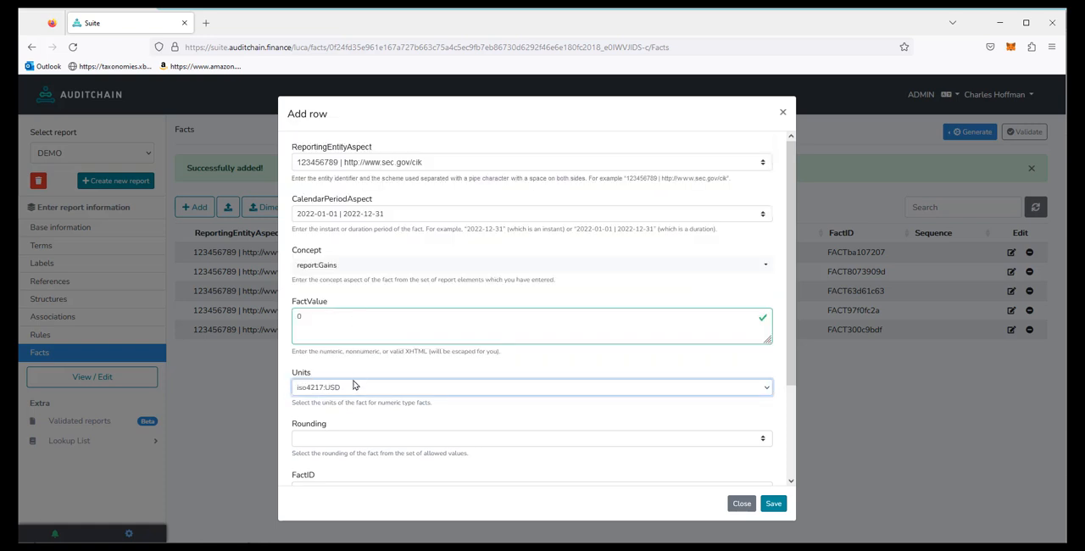
left_click(342, 439)
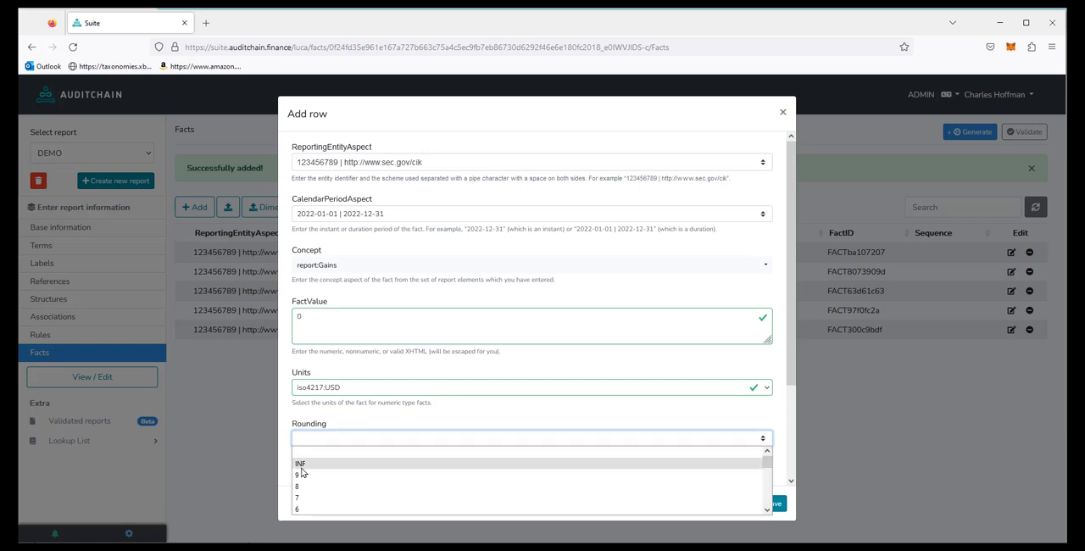
left_click(303, 462)
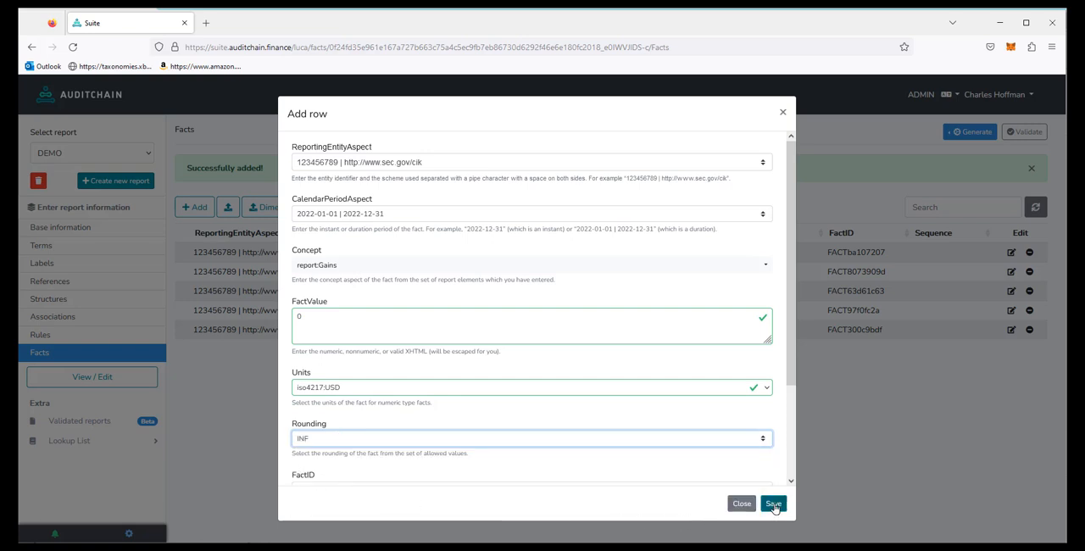
left_click(773, 505)
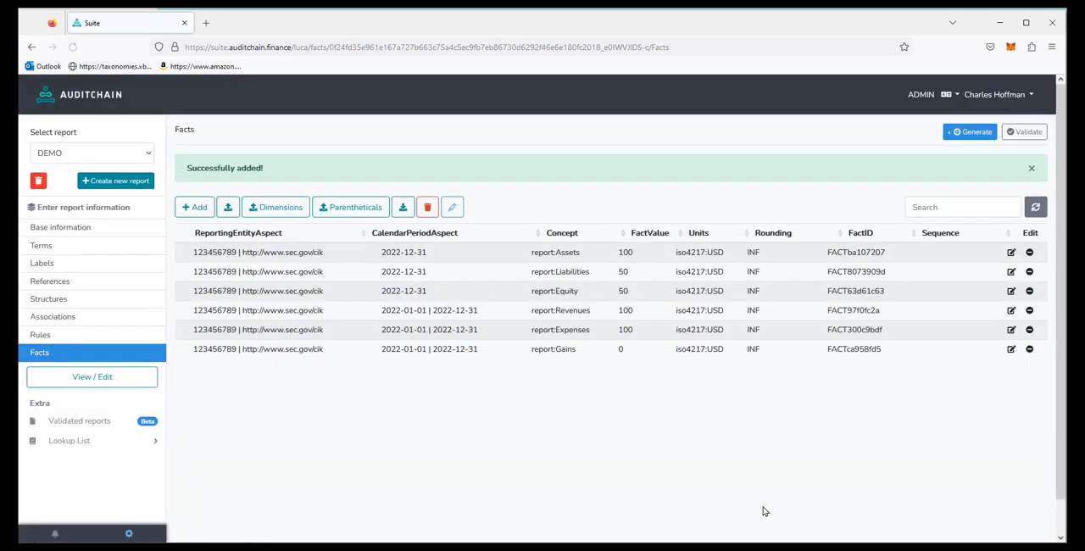
Step: Start another fact for the same reporting entity with the duration 2022-01-01 | 2022-12-31 and the concept report:Losses
left_click(199, 210)
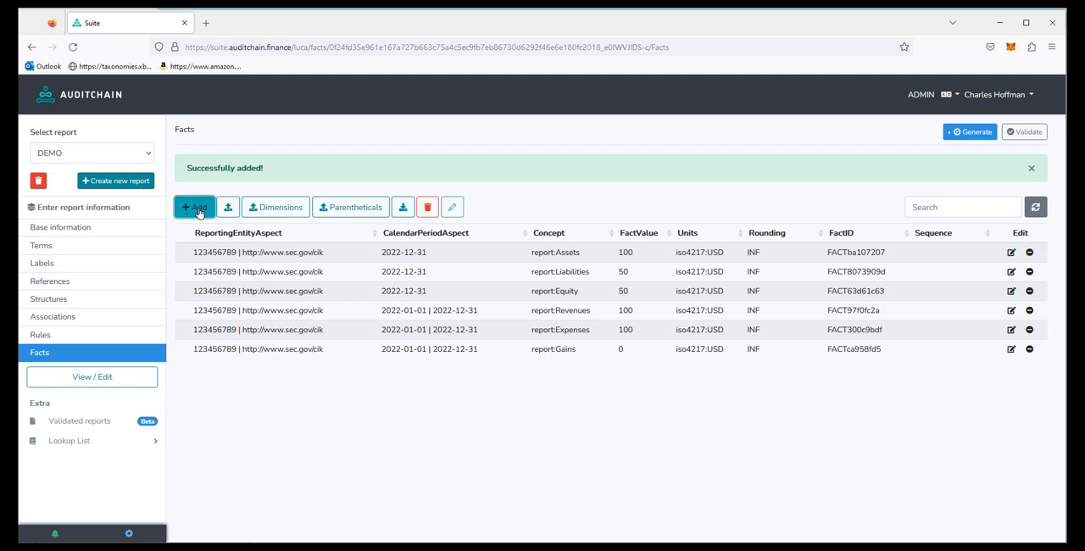
left_click(323, 161)
left_click(310, 179)
left_click(310, 214)
left_click(330, 247)
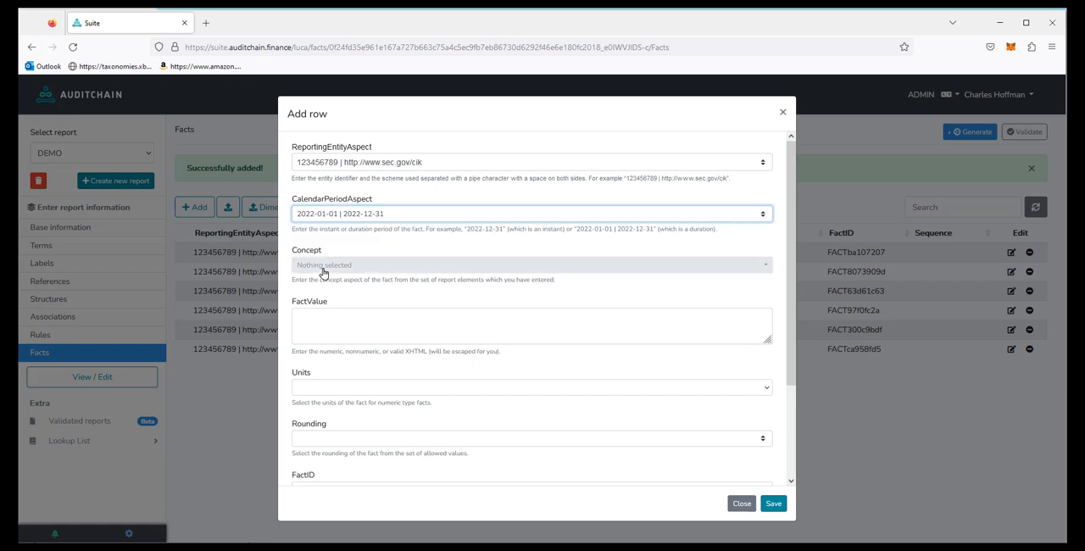
left_click(324, 266)
left_click(341, 326)
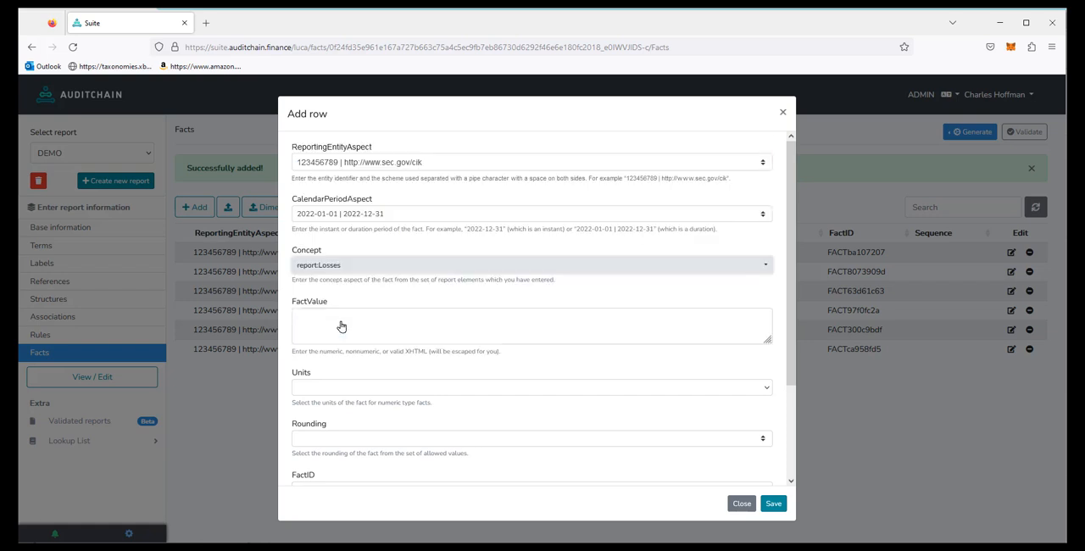
Step: Give the Losses fact the value 0, units iso4217:USD and rounding INF, and save it
left_click(333, 325)
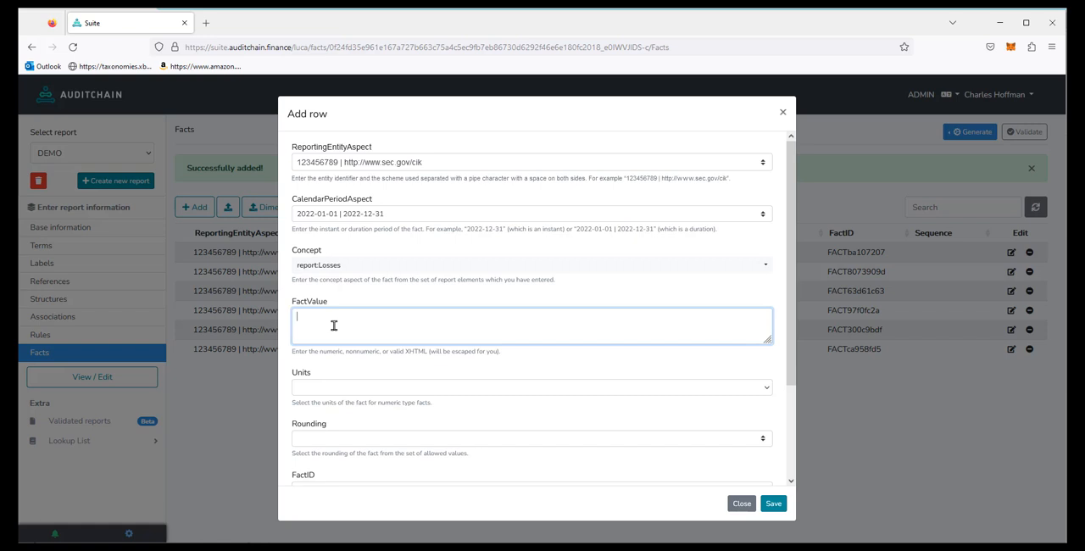
left_click(331, 389)
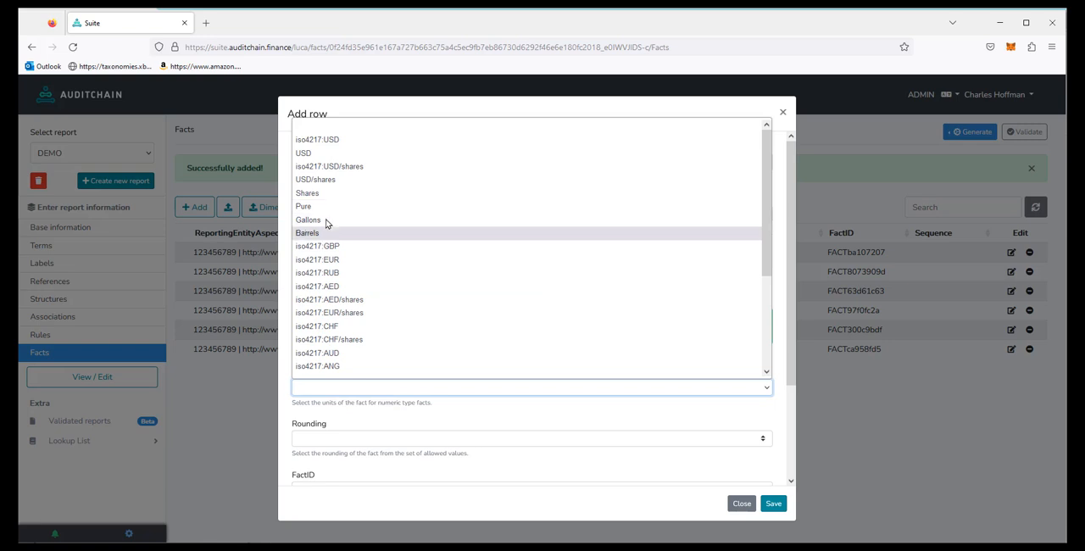
left_click(319, 140)
left_click(348, 439)
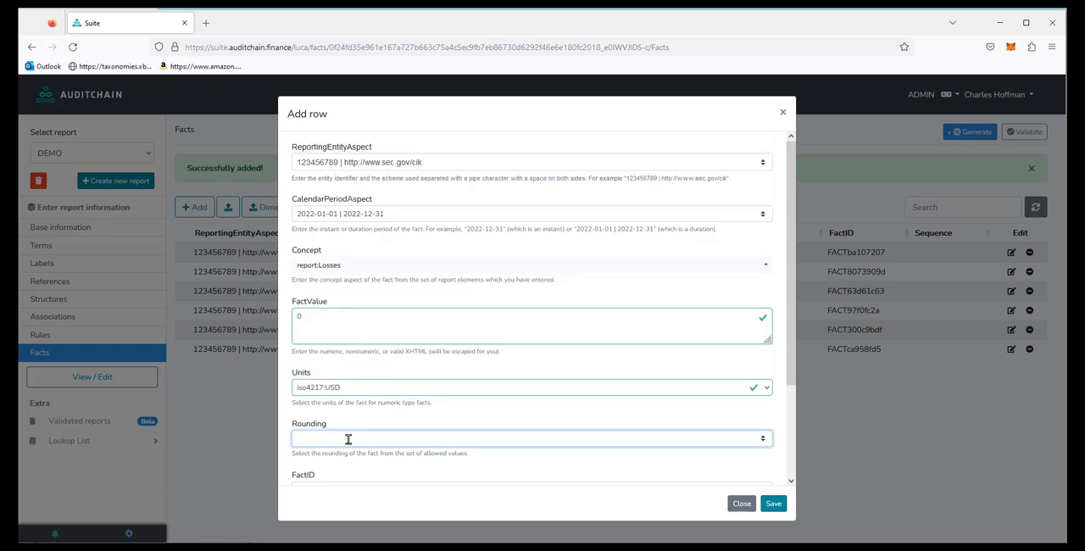
left_click(307, 466)
left_click(772, 504)
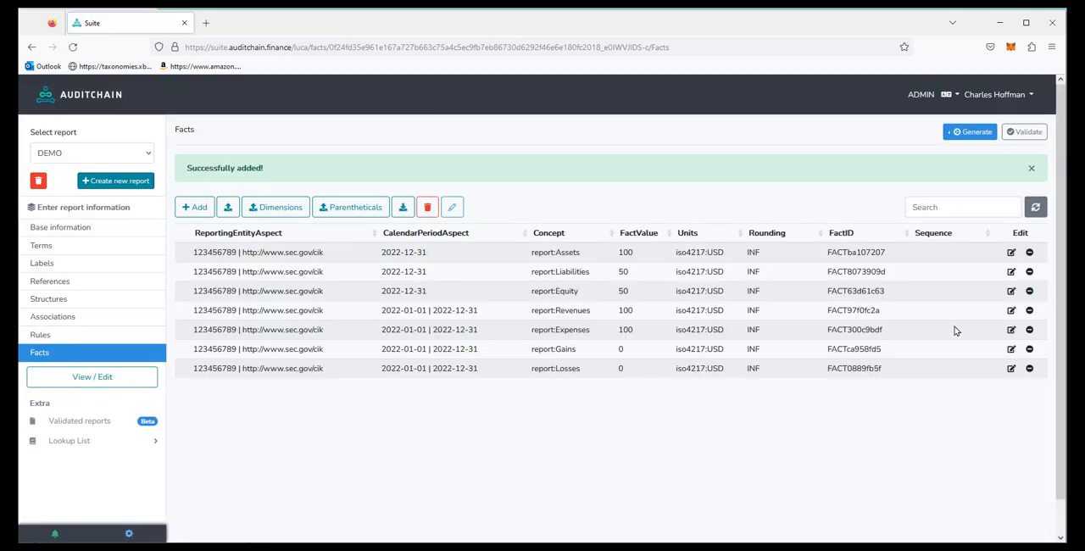
Step: View the rendering of the Income Statement [Roll Up] component in the 2-Income Statement network
left_click(83, 384)
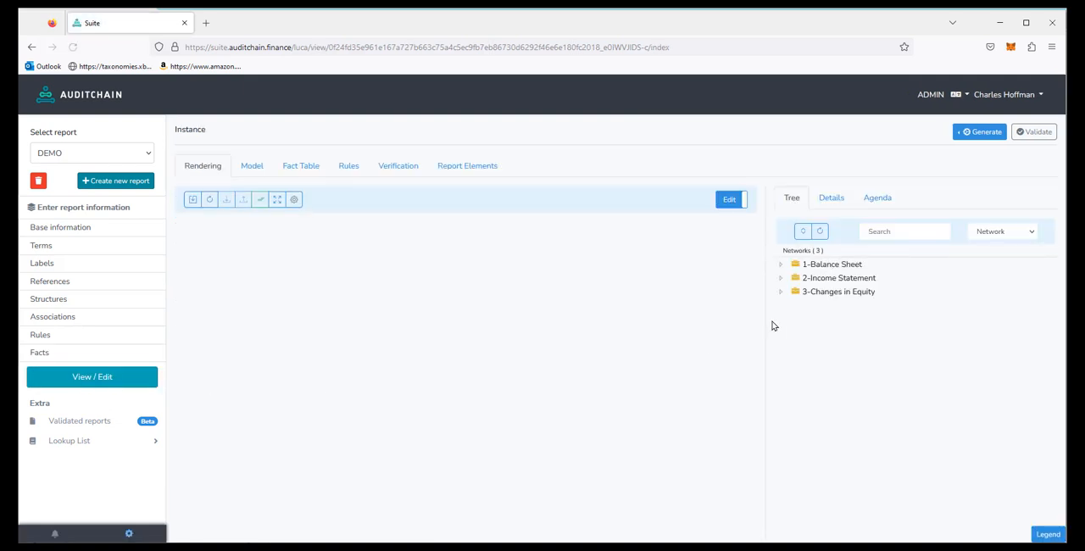
left_click(850, 279)
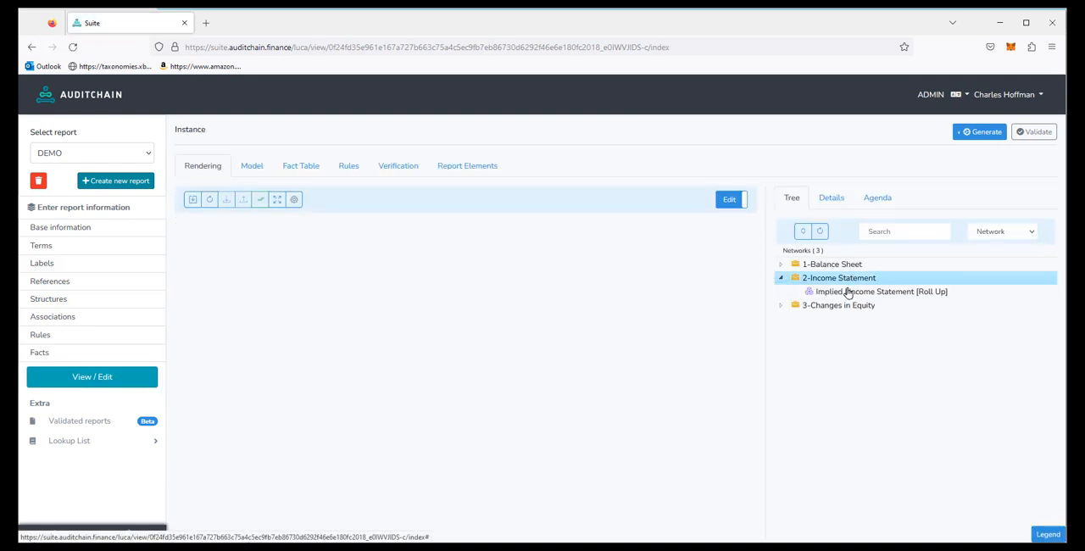
left_click(848, 291)
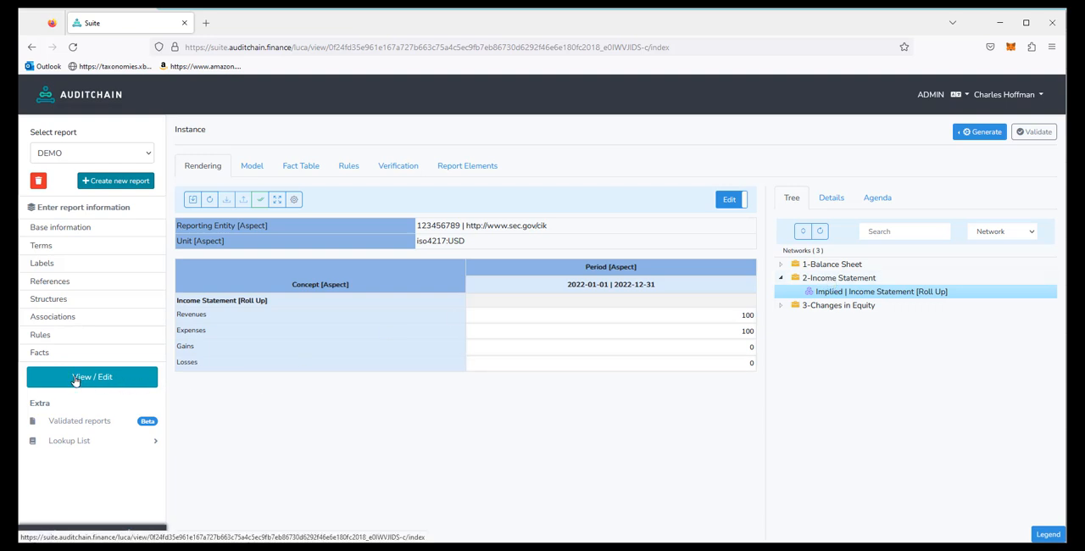
Step: Start a new fact for the existing reporting entity with the duration 2022-01-01 | 2022-12-31 and the concept report:ComprehensiveIncomeLoss
left_click(29, 355)
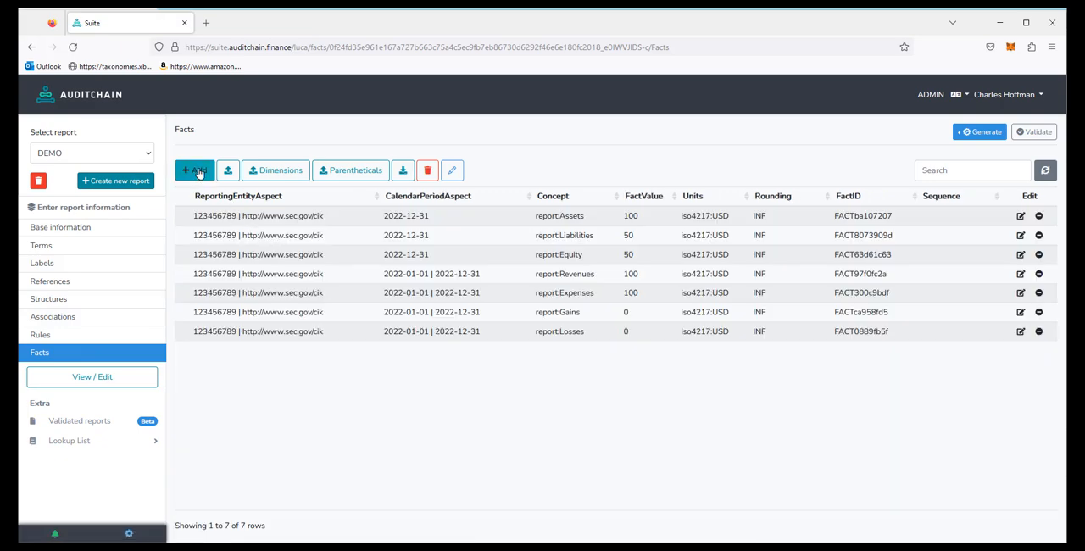
left_click(197, 172)
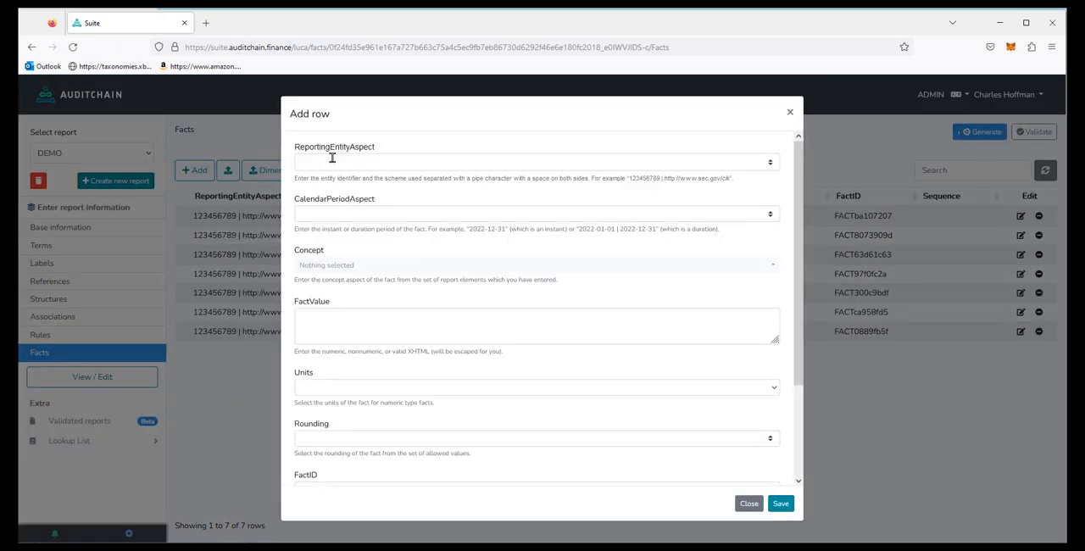
left_click(333, 162)
left_click(332, 180)
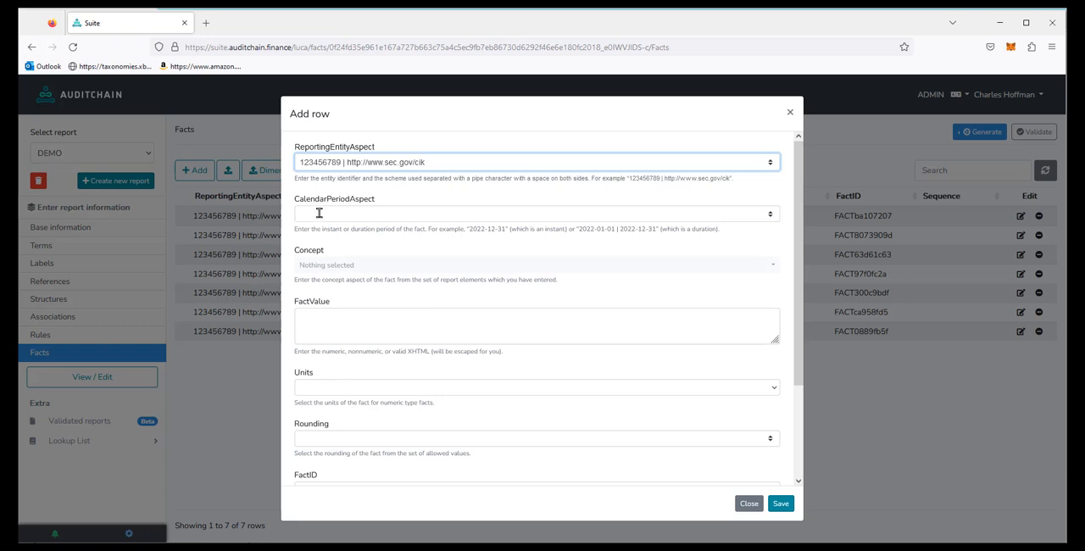
left_click(327, 212)
left_click(330, 247)
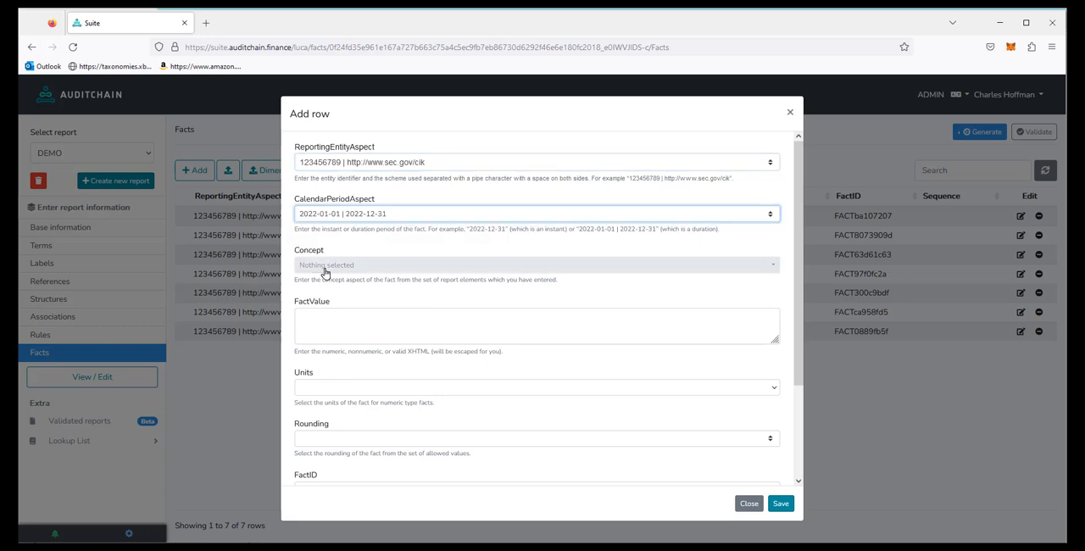
left_click(349, 265)
left_click(386, 209)
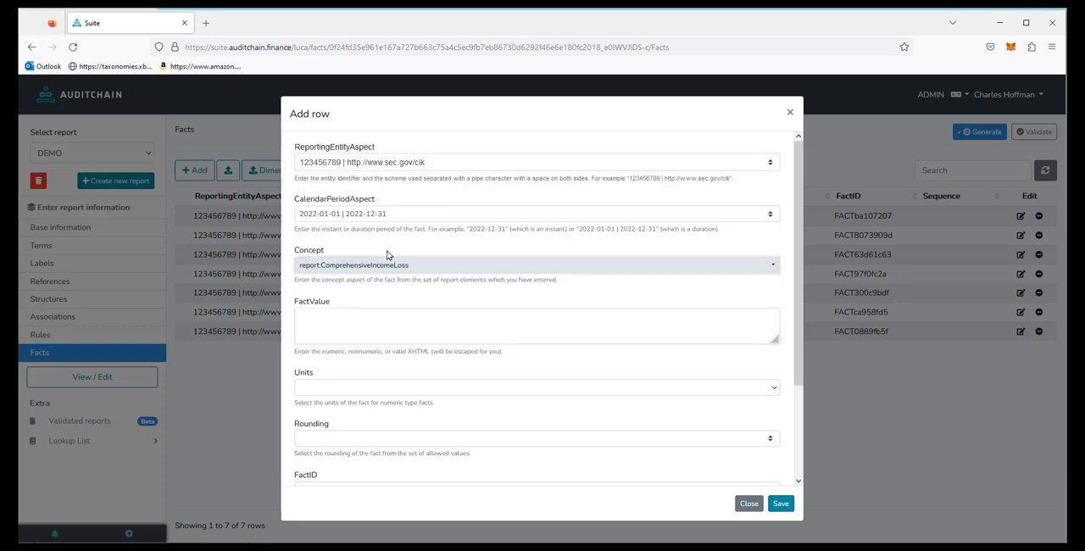
Step: Give the ComprehensiveIncomeLoss fact the value 0, units iso4217:USD and rounding INF, and save it
left_click(345, 326)
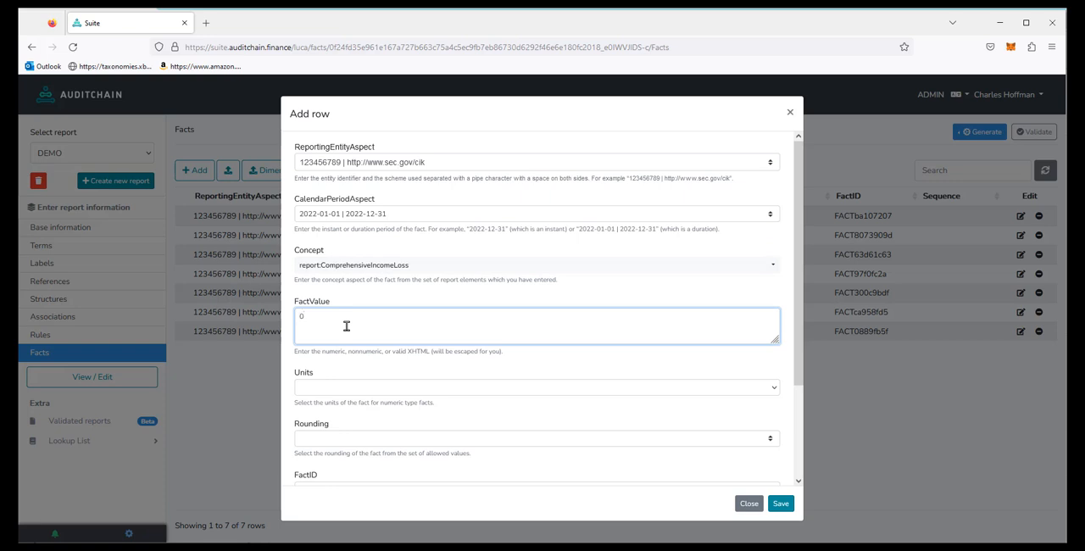
left_click(319, 393)
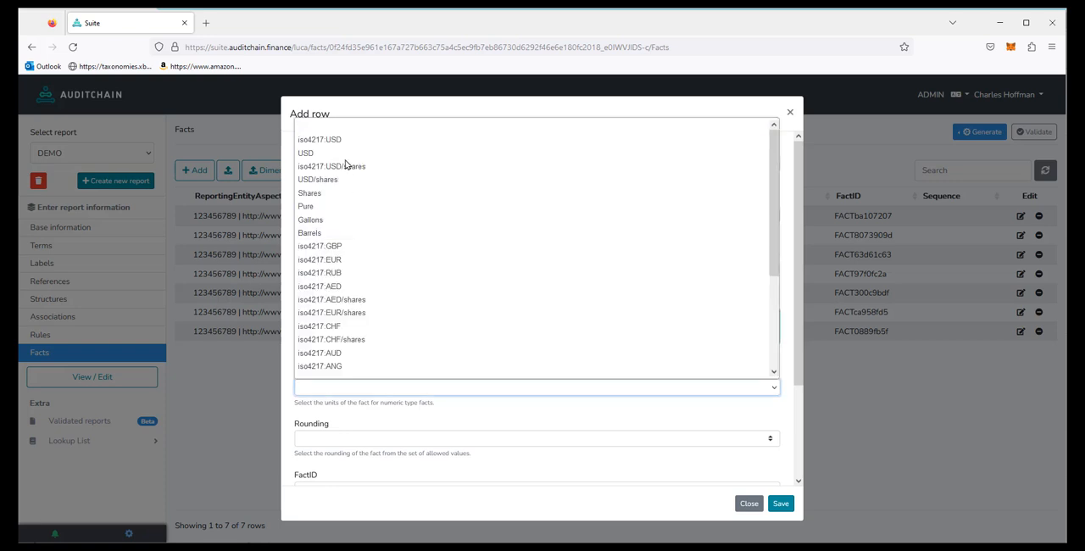
left_click(344, 146)
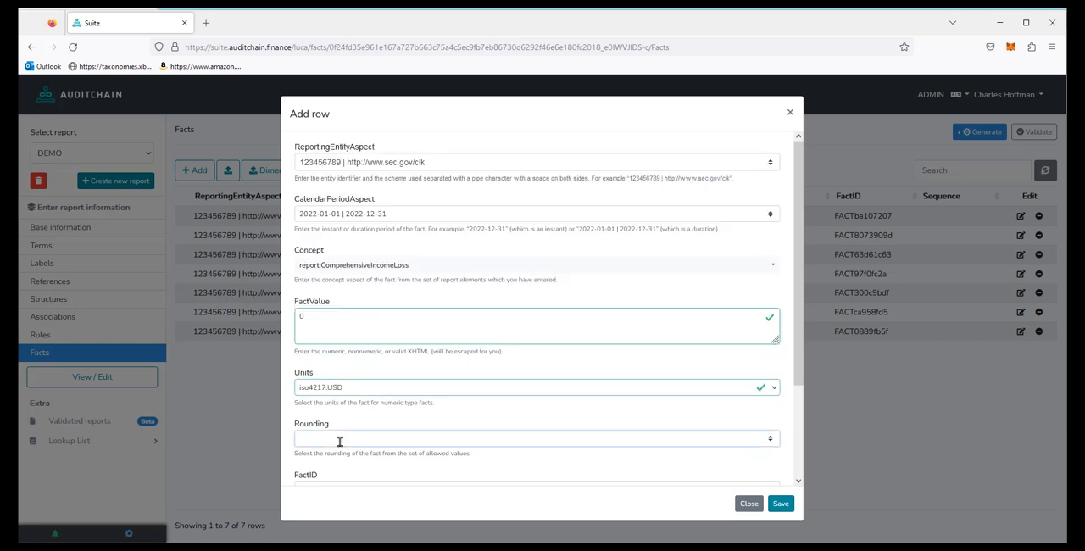
left_click(339, 439)
left_click(305, 466)
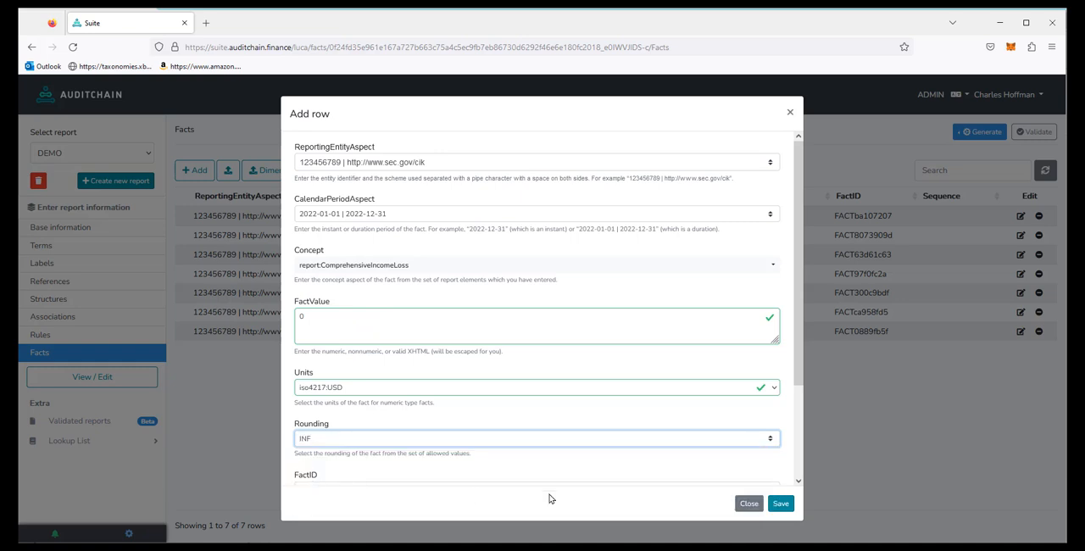
left_click(779, 506)
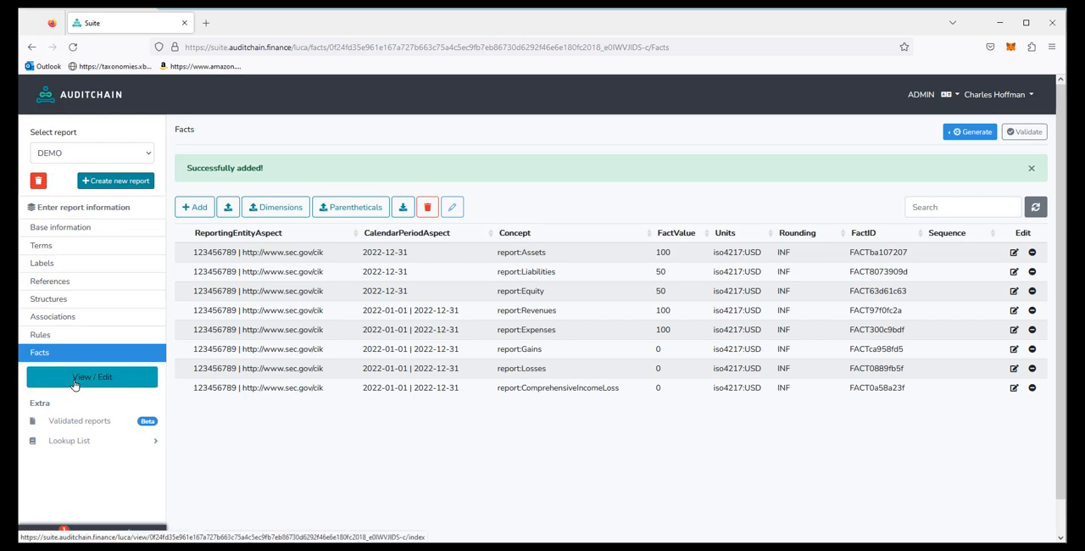
Step: View the rendering of the Income Statement [Roll Up] component to check the comprehensive income line
left_click(74, 379)
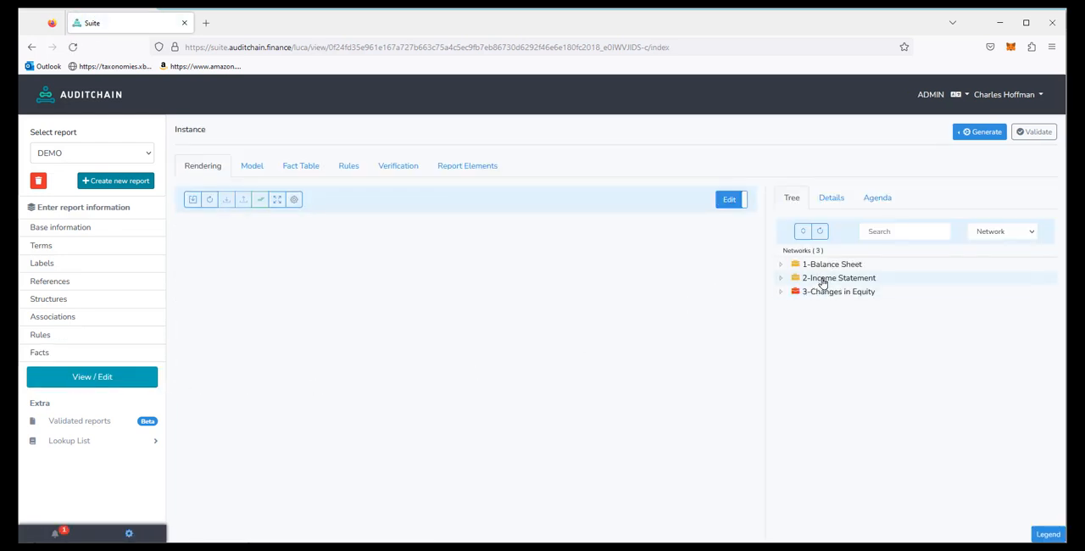
left_click(820, 280)
left_click(832, 292)
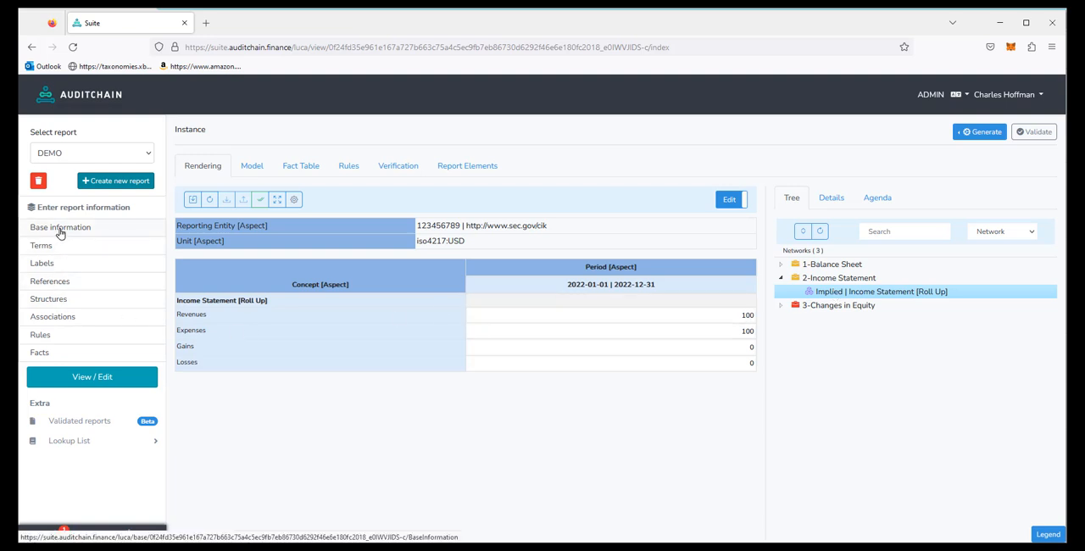
Step: Review the entered facts and the full associations list, and expand the presentation tree to examine the Income Statement [Roll Up] children
left_click(39, 352)
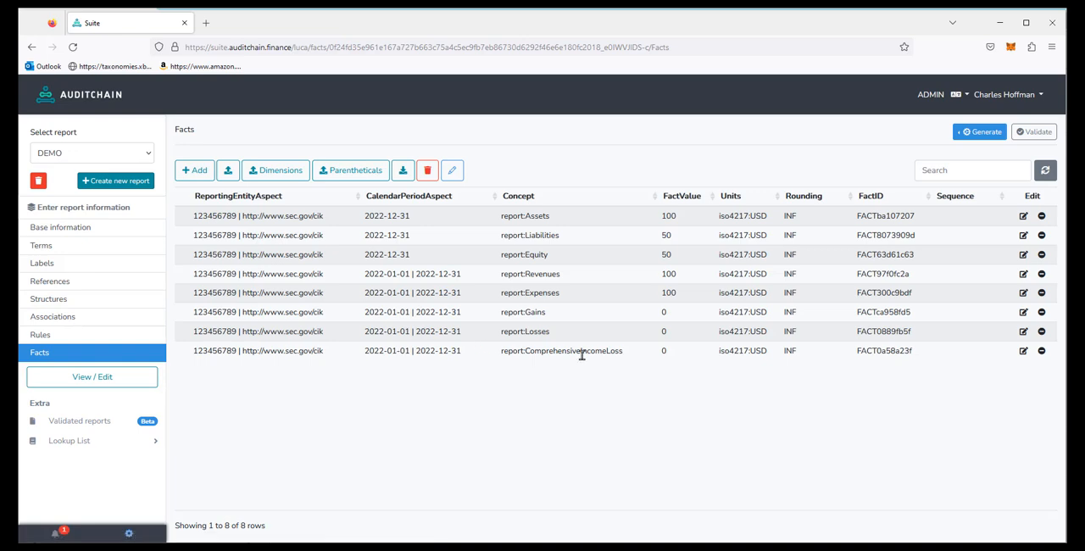
left_click(59, 318)
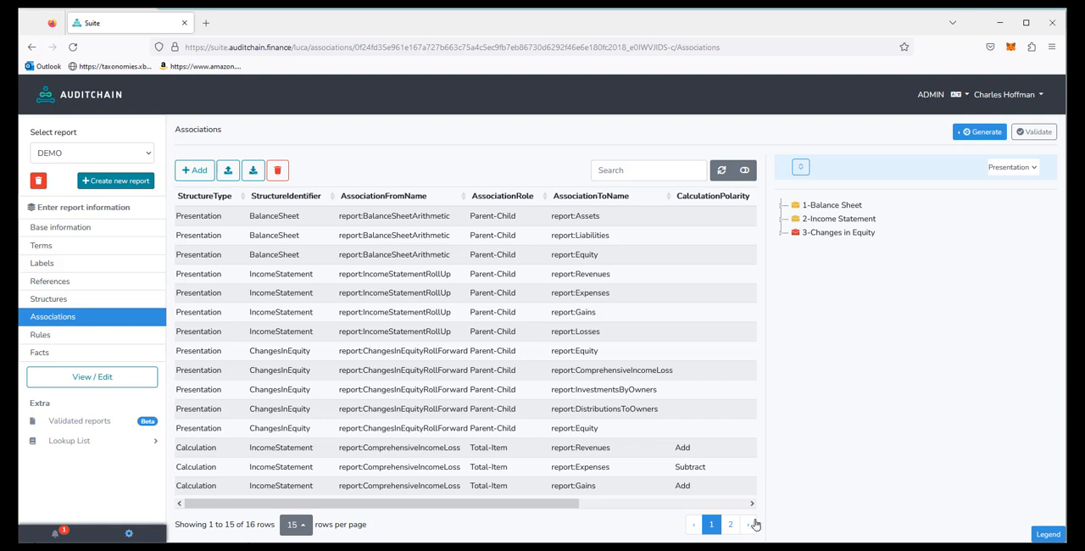
left_click(730, 527)
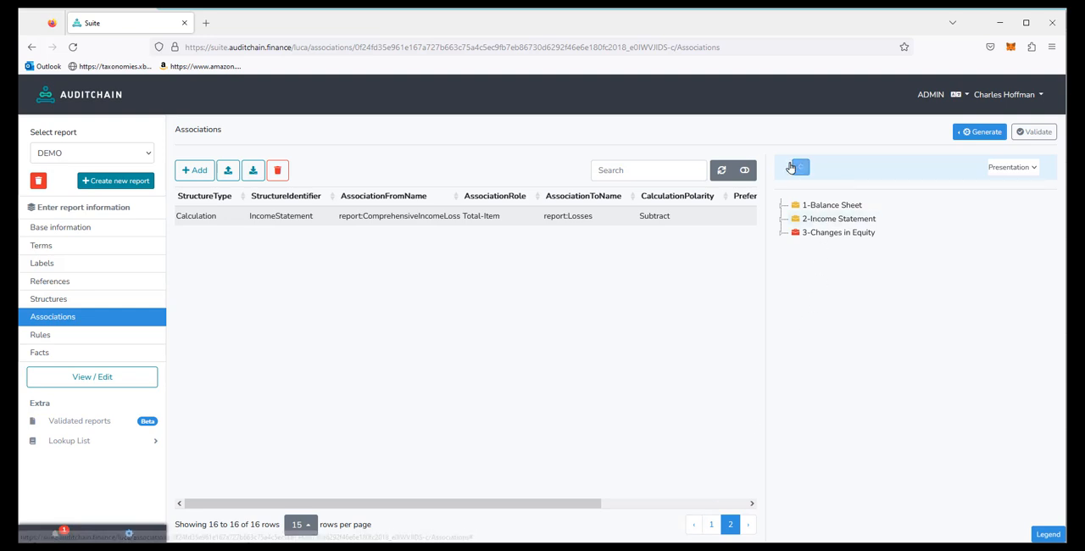
left_click(796, 167)
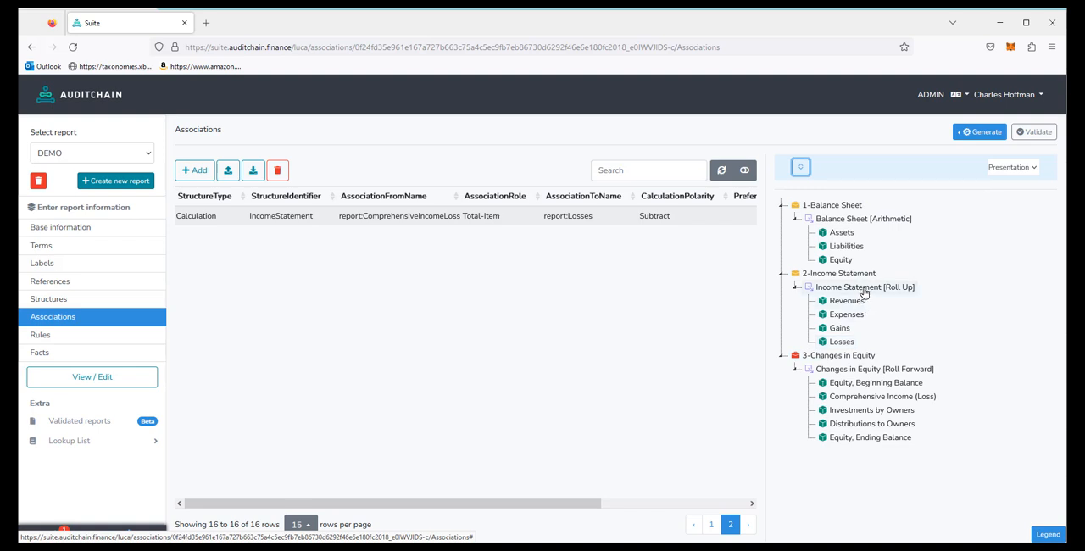
Step: Start a new Presentation association in the IncomeStatement structure with report:IncomeStatementRollUp as the parent
left_click(192, 172)
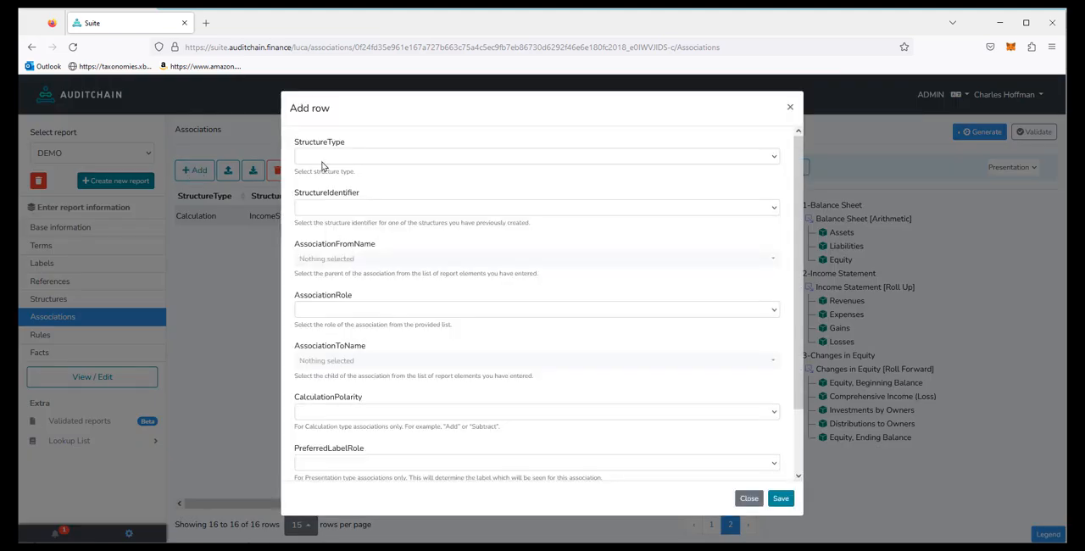
left_click(324, 157)
left_click(319, 184)
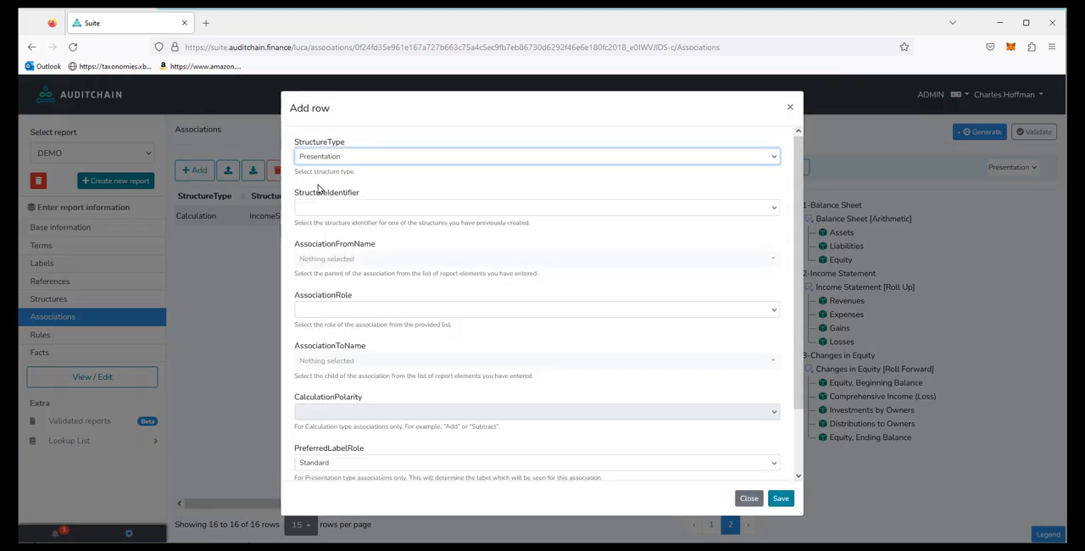
left_click(318, 210)
left_click(327, 247)
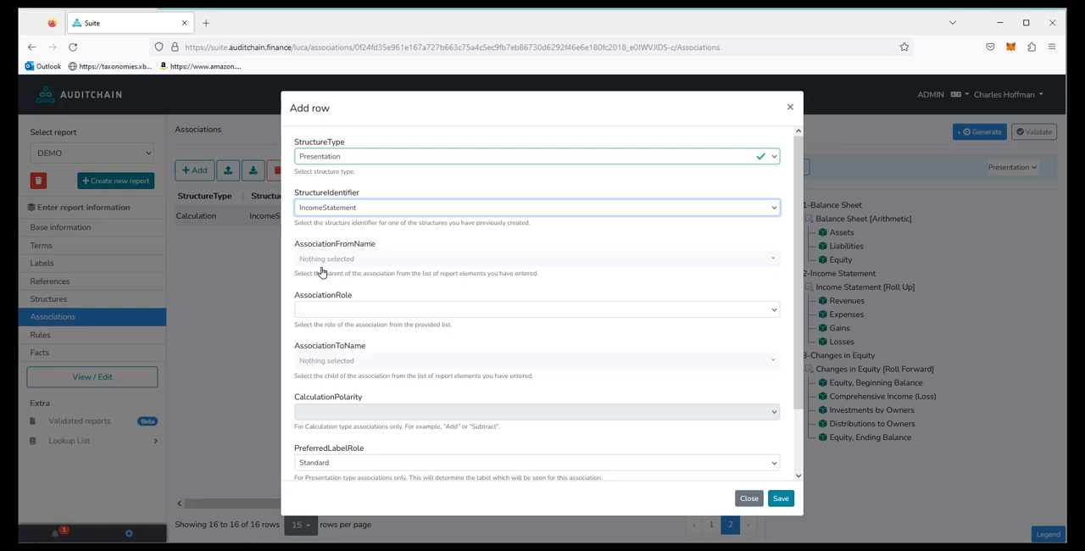
left_click(332, 263)
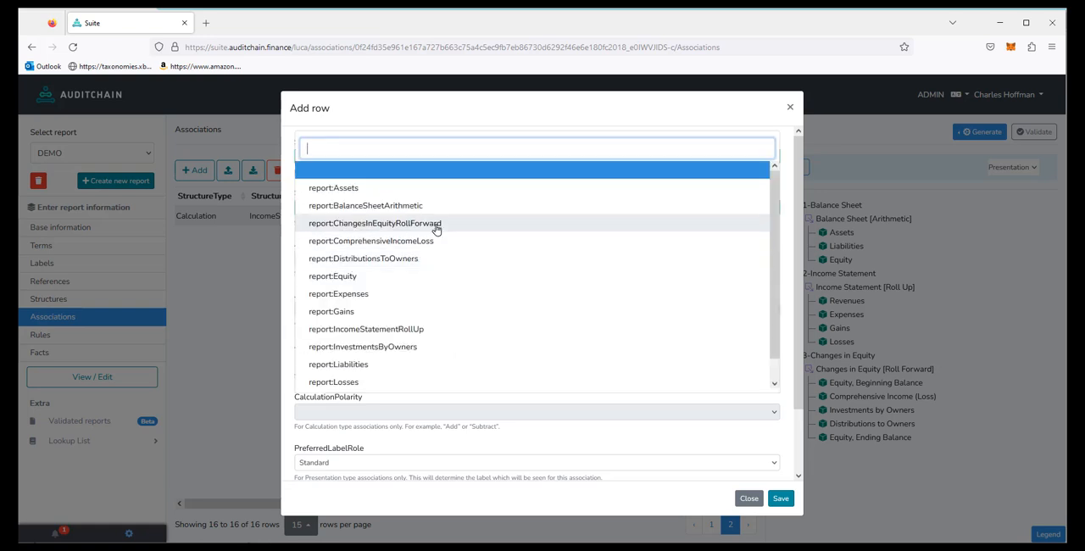
left_click(392, 329)
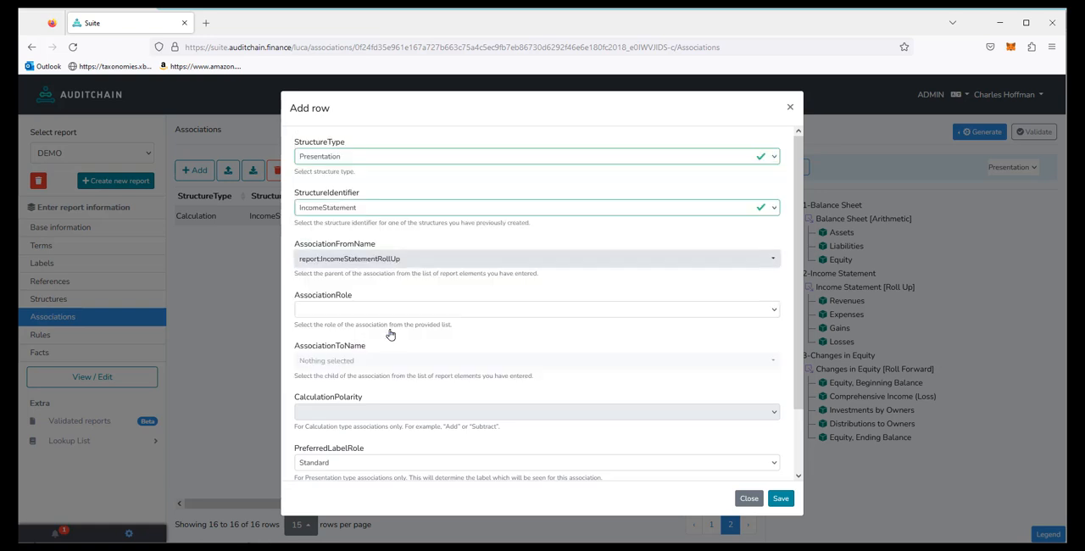
Step: Set the association's role to Parent-Child, its child to report:ComprehensiveIncomeLoss and its sequence to 5, and save it
left_click(330, 315)
left_click(329, 339)
left_click(332, 360)
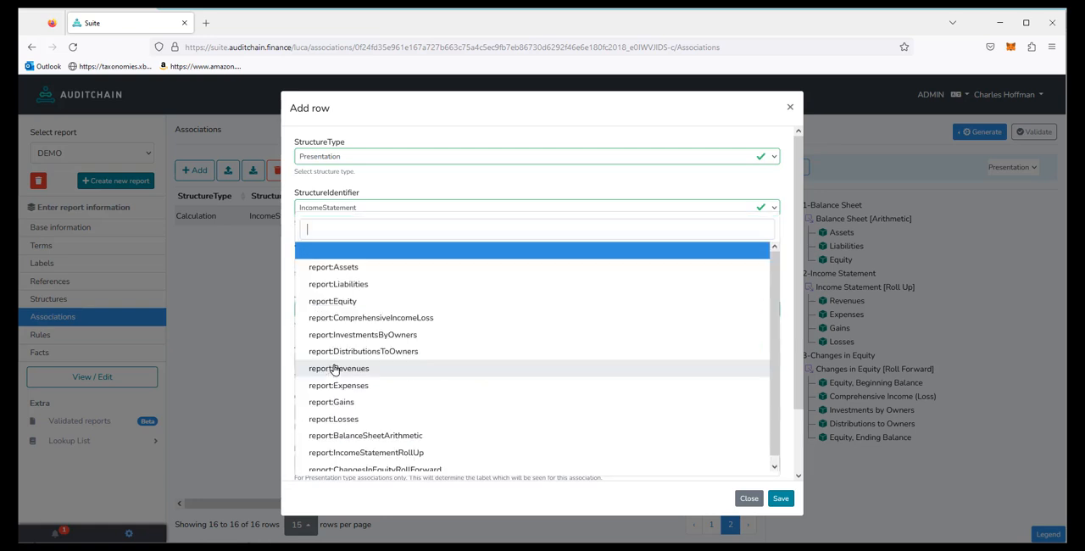
left_click(398, 320)
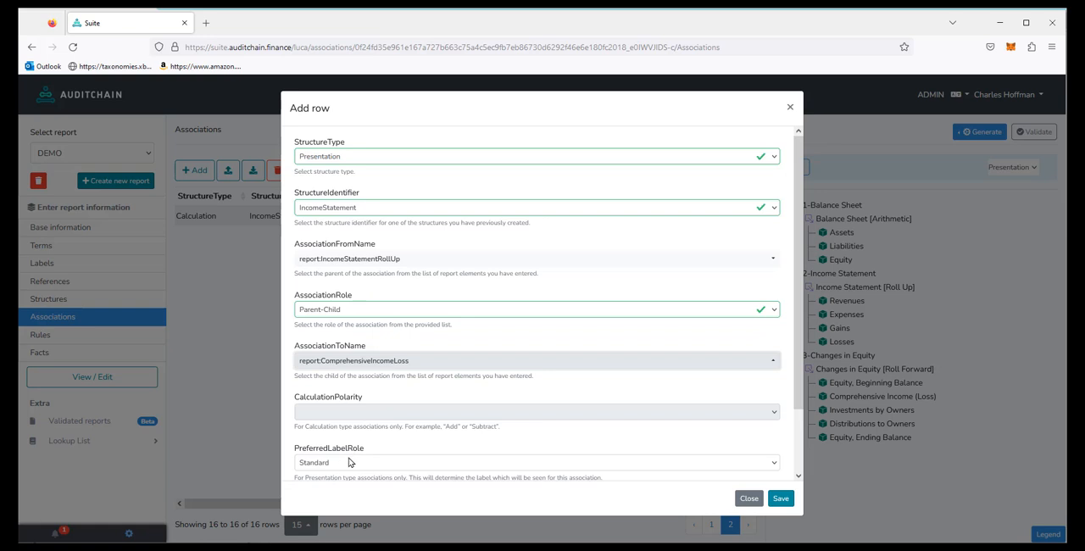
scroll(787, 464, "down", 1)
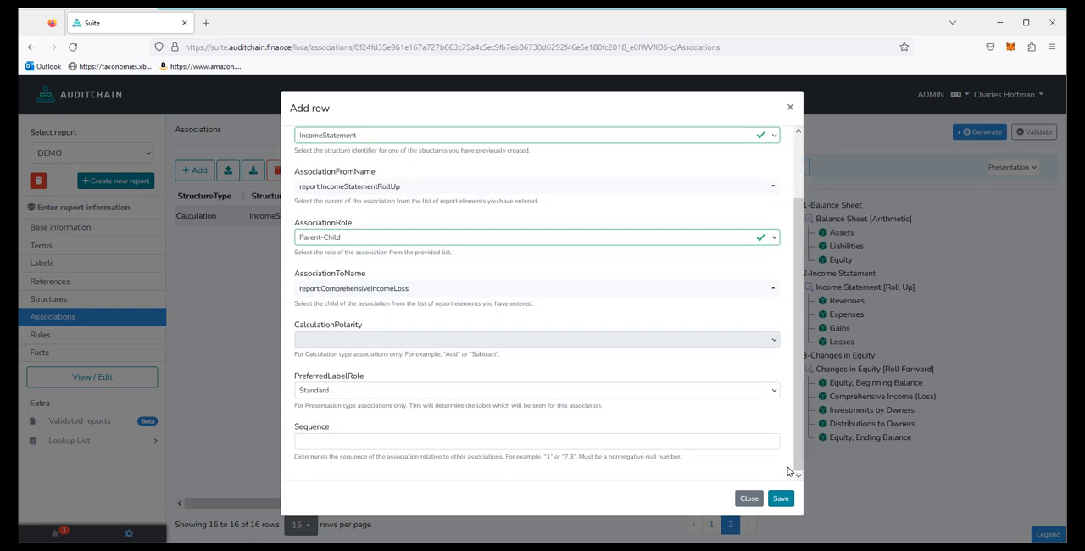
left_click(335, 440)
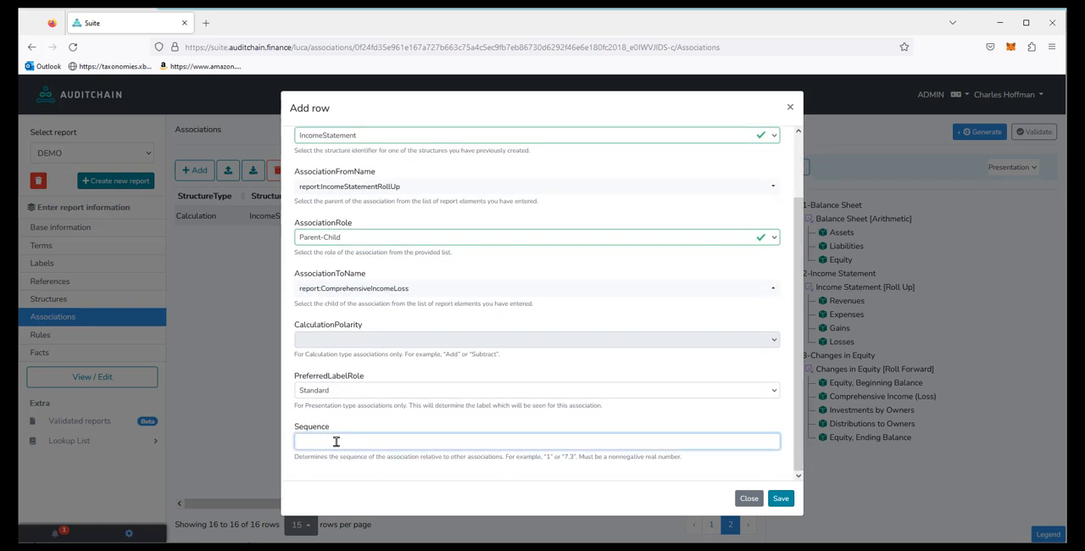
type("5")
left_click(779, 499)
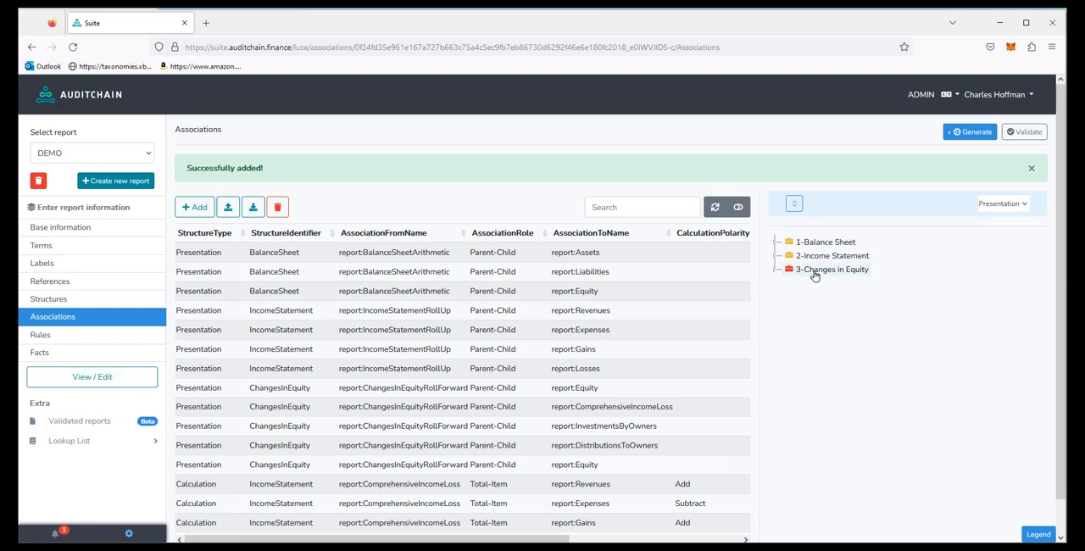
Step: View the Income Statement [Roll Up] rendering again with the added comprehensive income association
left_click(87, 381)
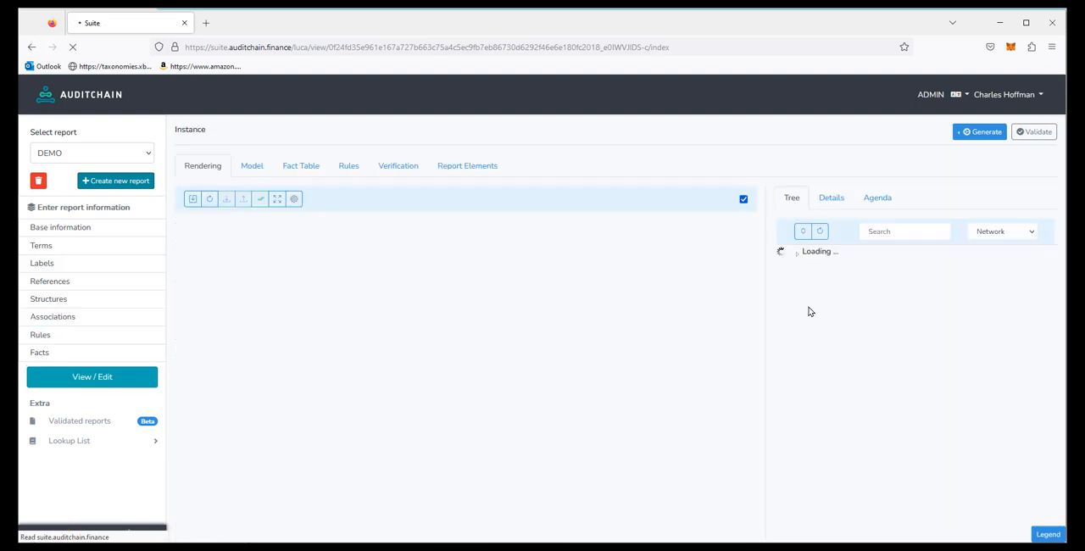
left_click(824, 280)
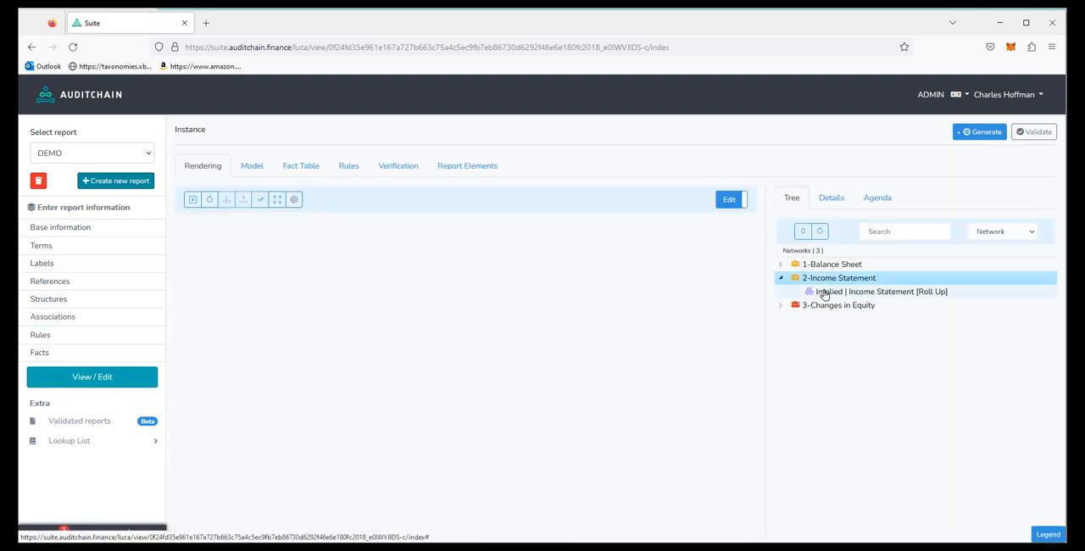
left_click(824, 293)
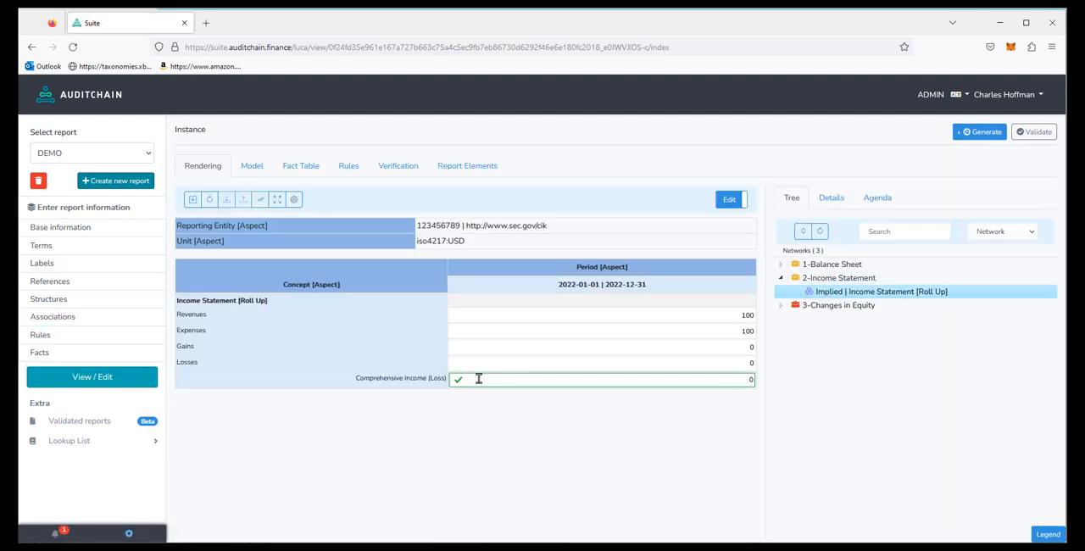
Step: View the rendering of the Changes in Equity [Roll Forward] component and examine its beginning equity balance
left_click(836, 308)
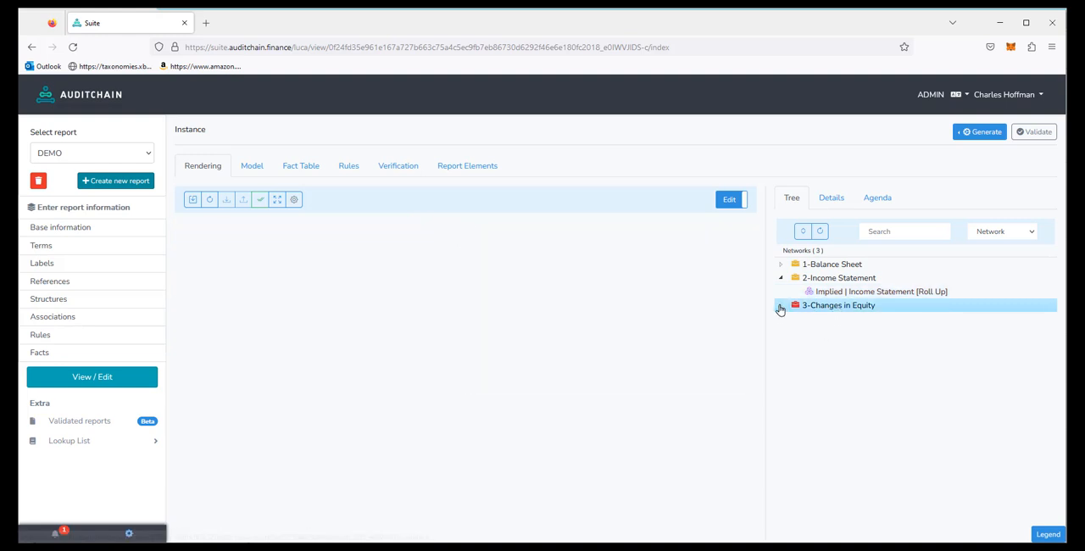
left_click(781, 306)
left_click(841, 321)
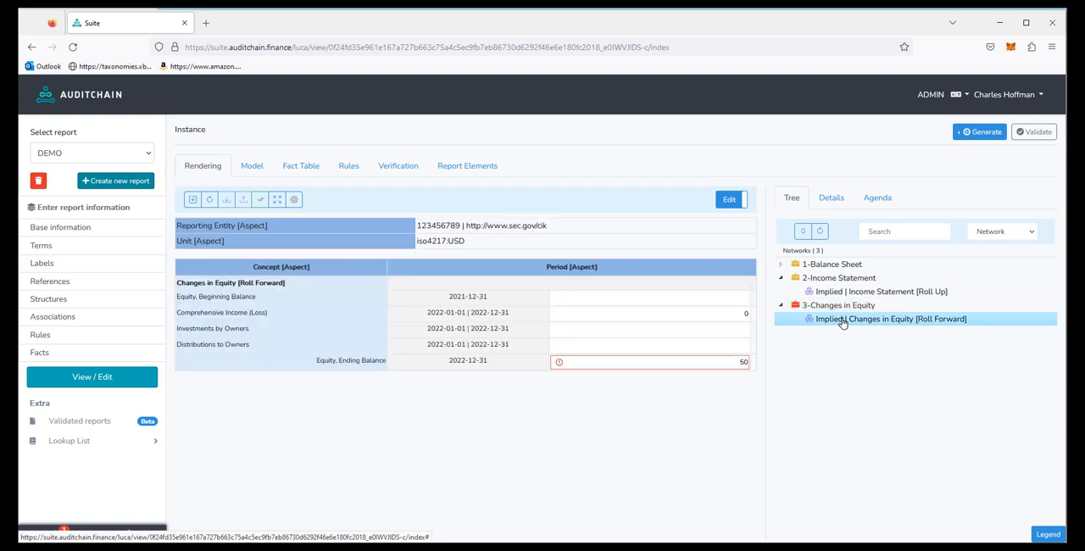
left_click(713, 300)
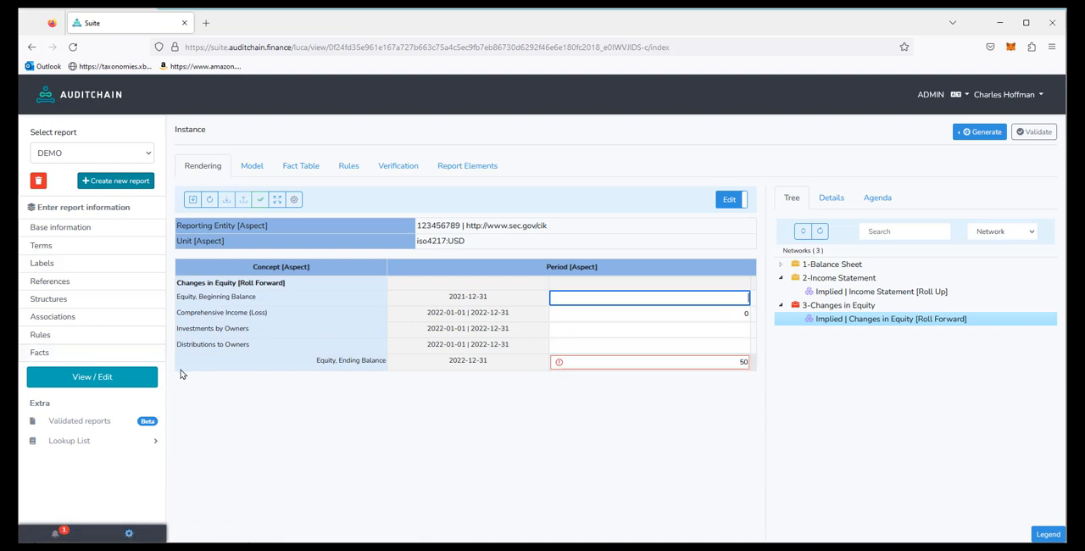
Step: Start a new fact for the existing reporting entity with the instant period 2021-12-31
left_click(38, 354)
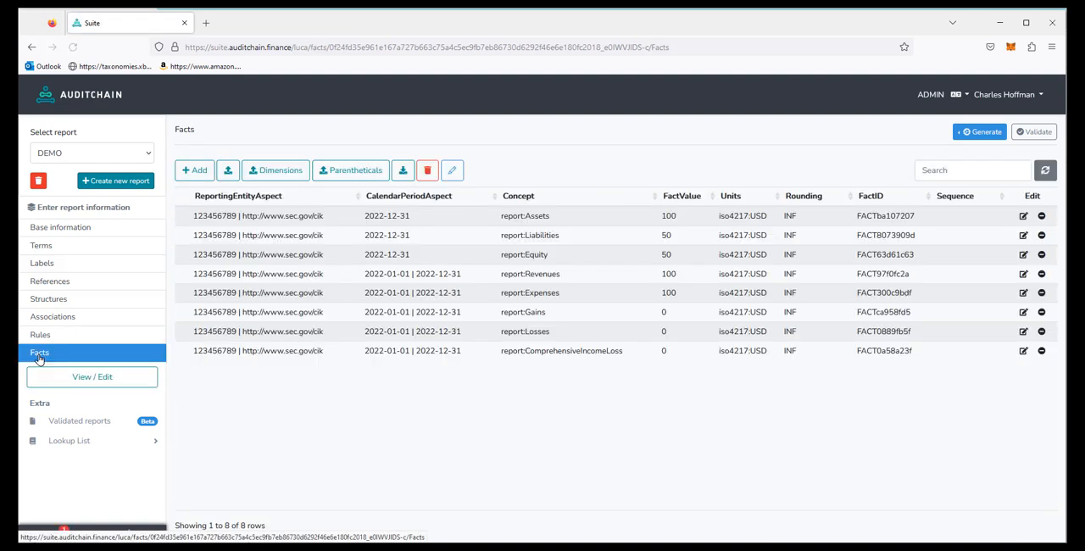
left_click(200, 175)
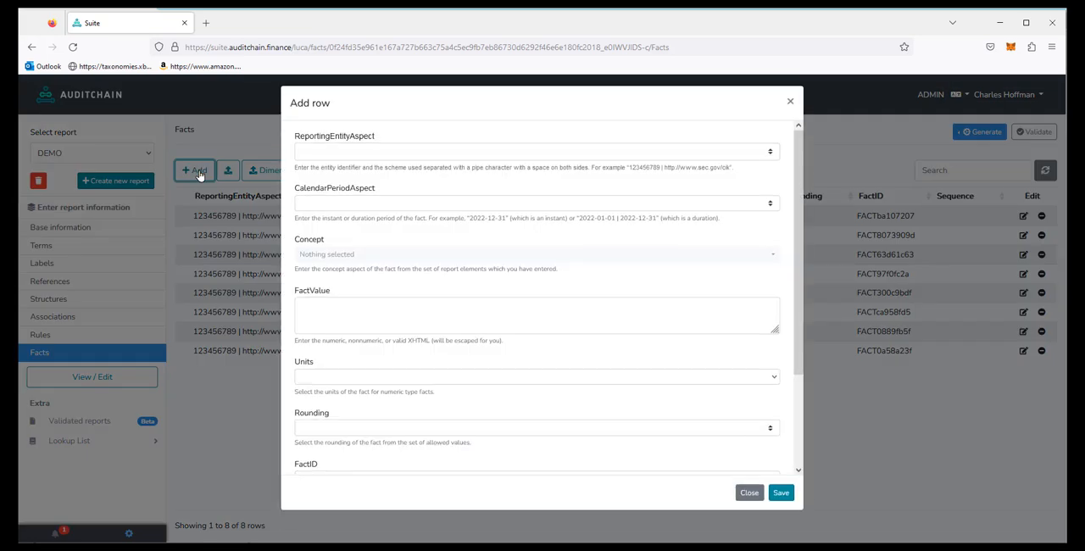
left_click(330, 163)
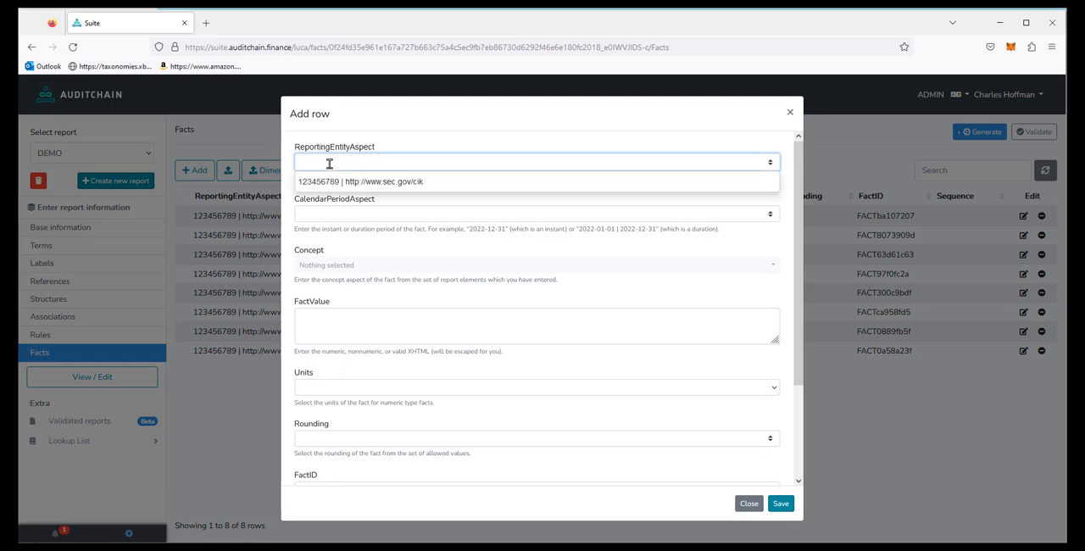
left_click(325, 183)
left_click(314, 213)
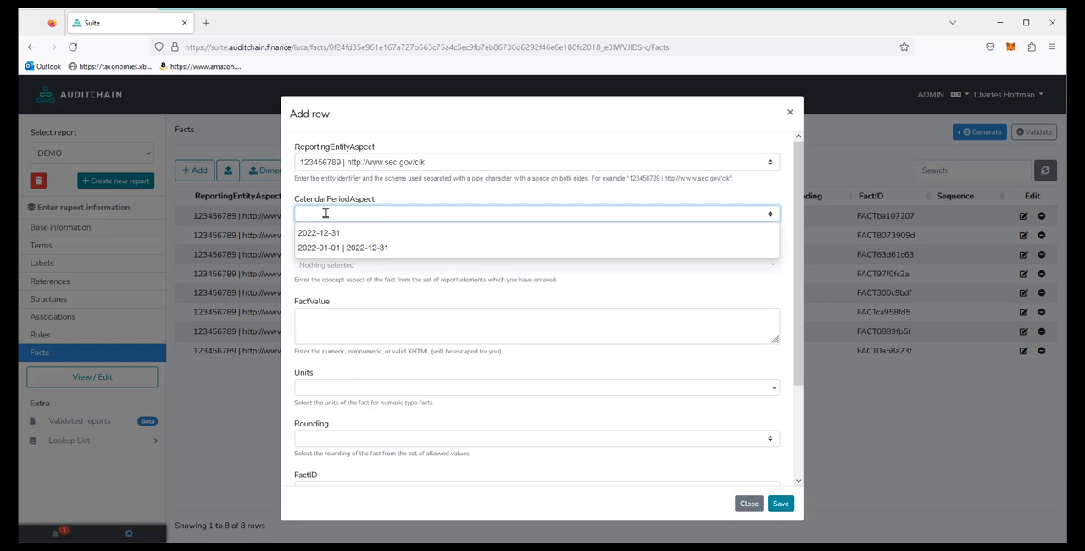
left_click(326, 234)
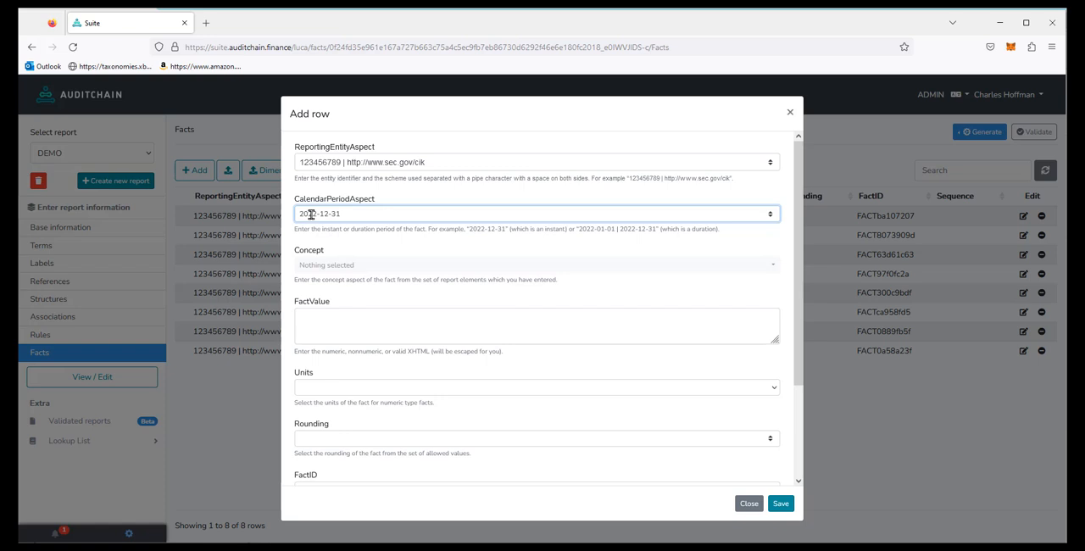
type("1")
key("Delete")
Step: Set the new fact's concept to report:Equity, value to 0, units to iso4217:USD and rounding to INF, and save it
left_click(347, 264)
left_click(356, 246)
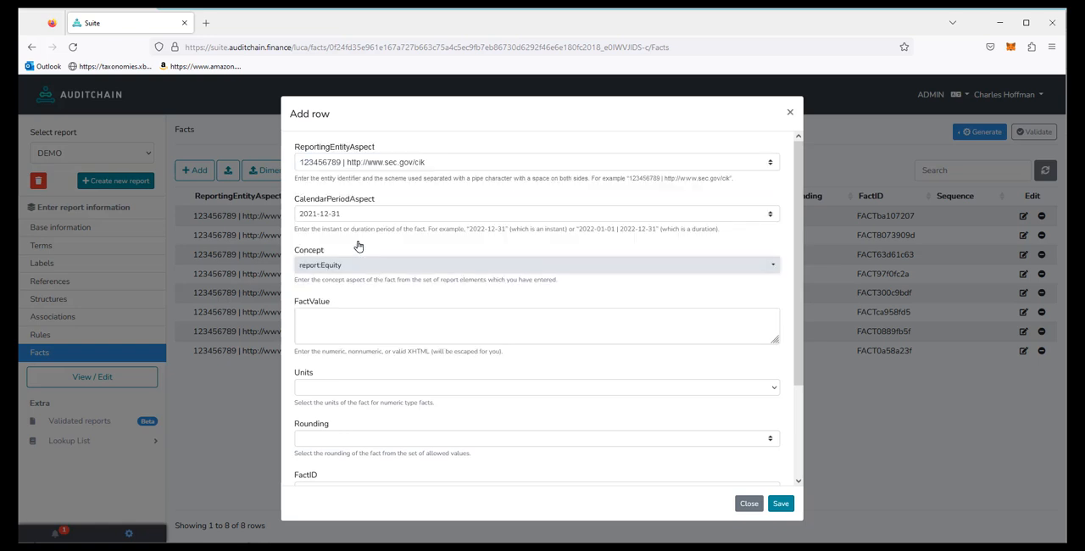
left_click(346, 330)
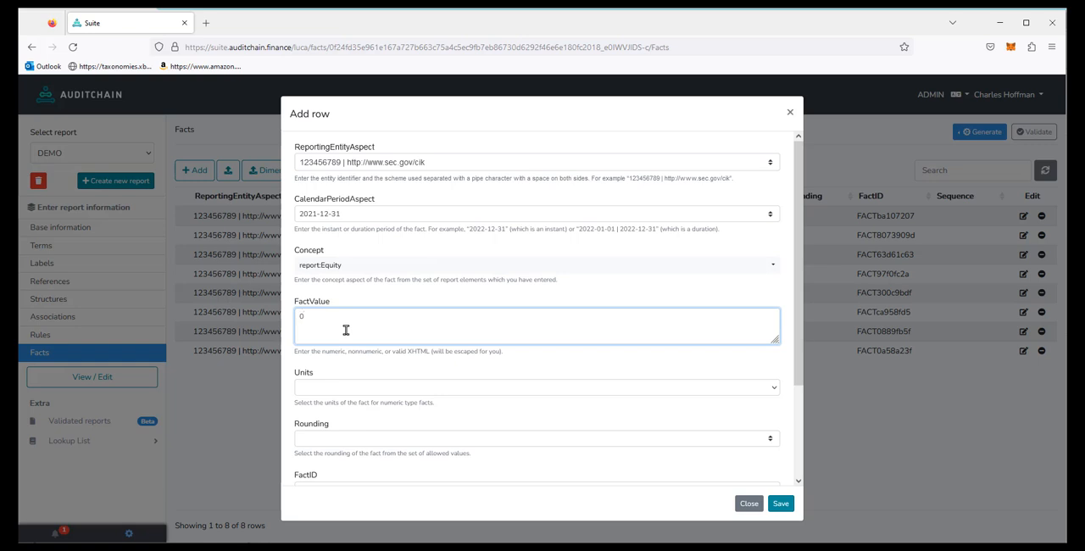
left_click(319, 388)
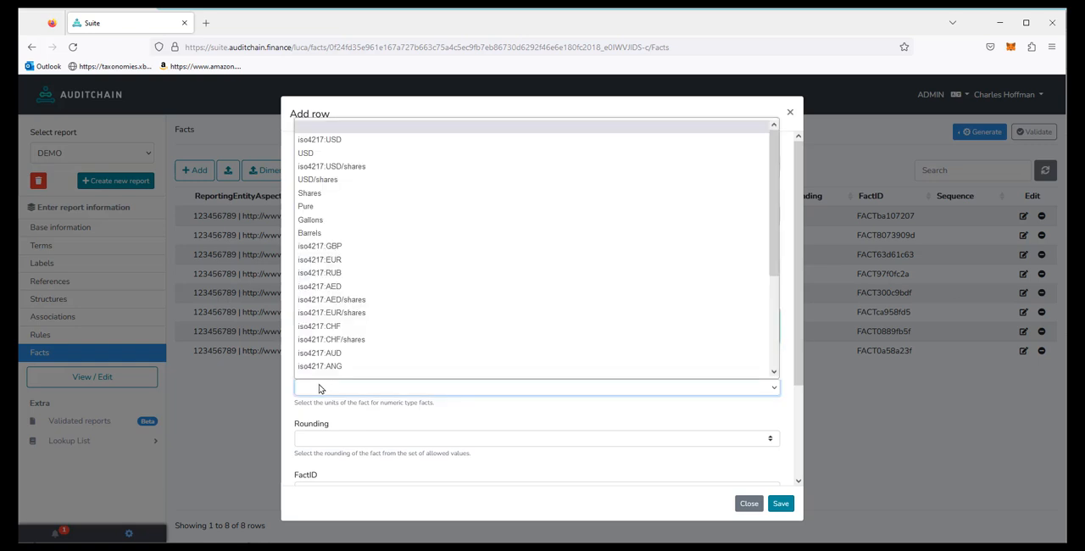
left_click(350, 142)
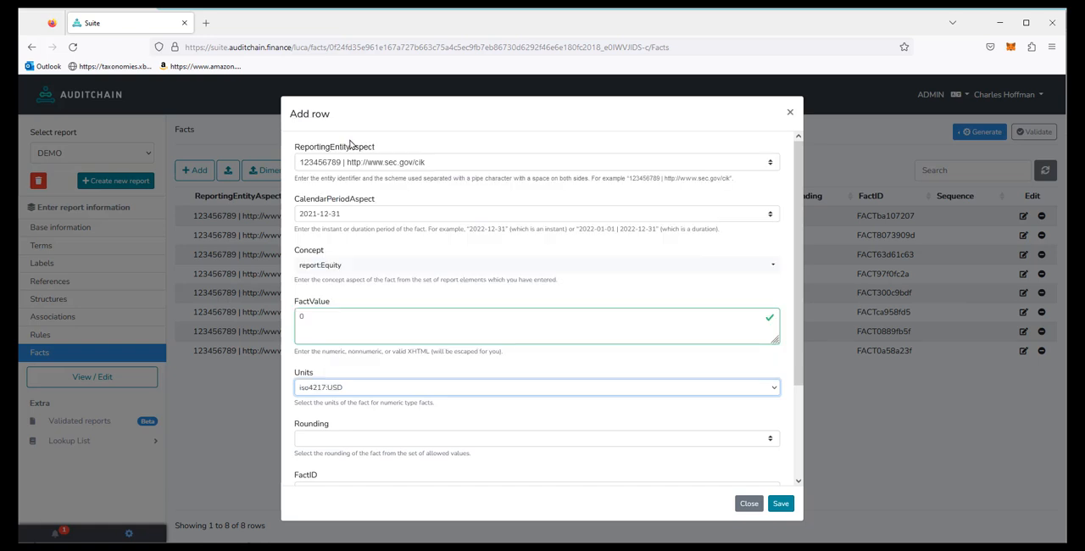
left_click(356, 438)
left_click(313, 462)
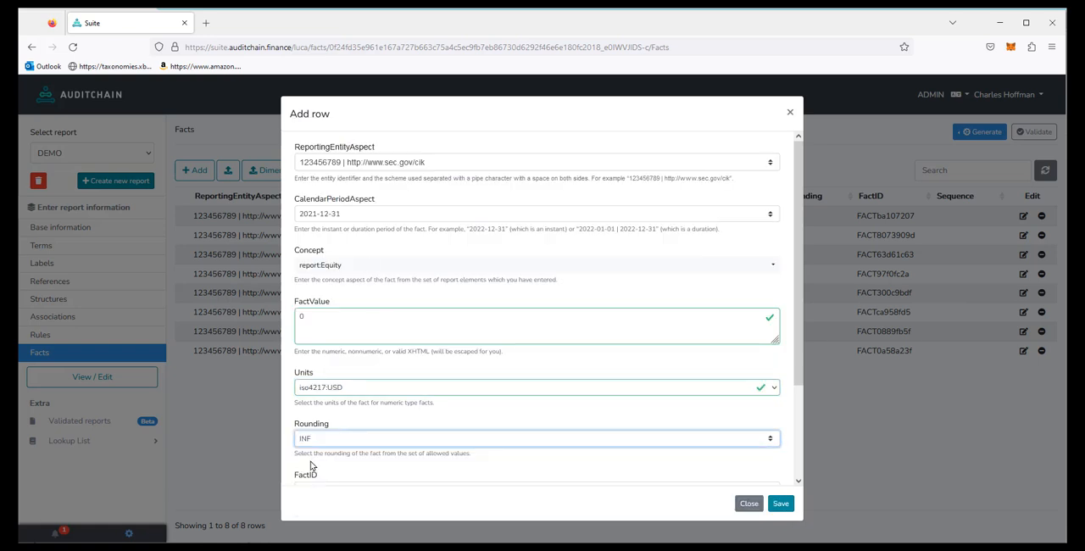
left_click(781, 507)
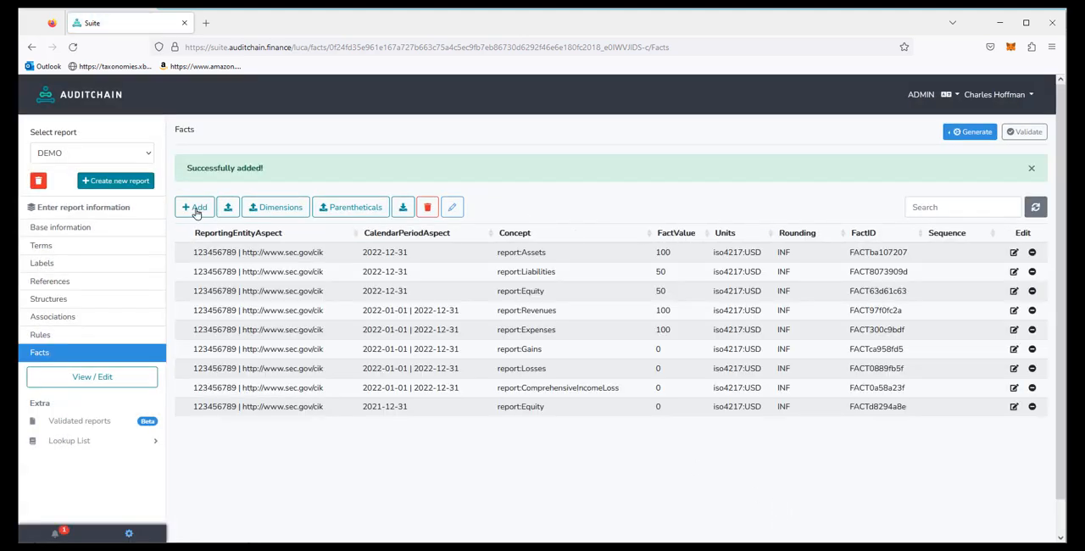
Step: Start a new fact for the existing reporting entity with the period 2022-01-01 | 2022-12-31 and the concept report:InvestmentsByOwners
left_click(193, 207)
left_click(325, 165)
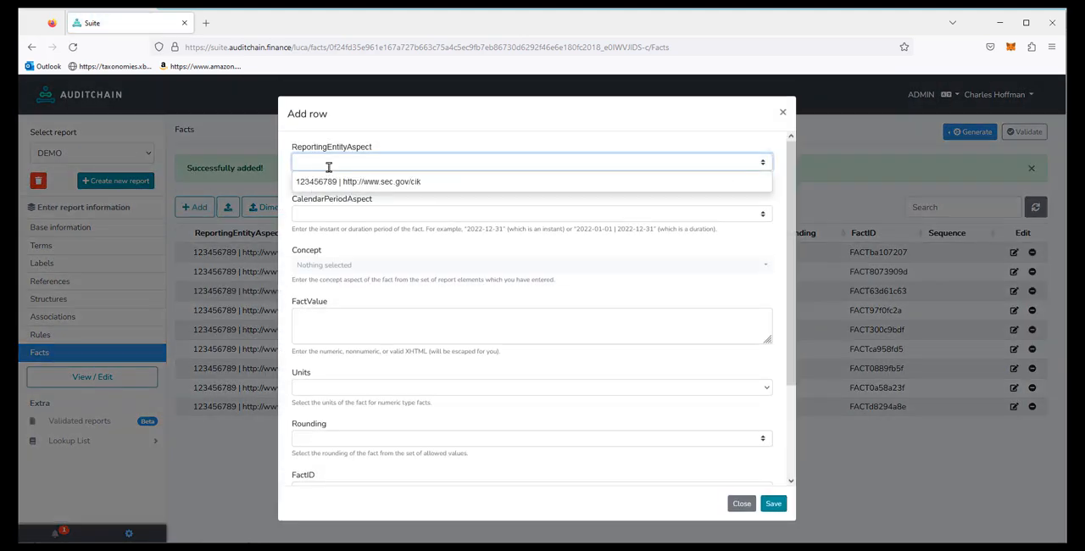
left_click(320, 179)
left_click(324, 213)
left_click(326, 246)
left_click(326, 267)
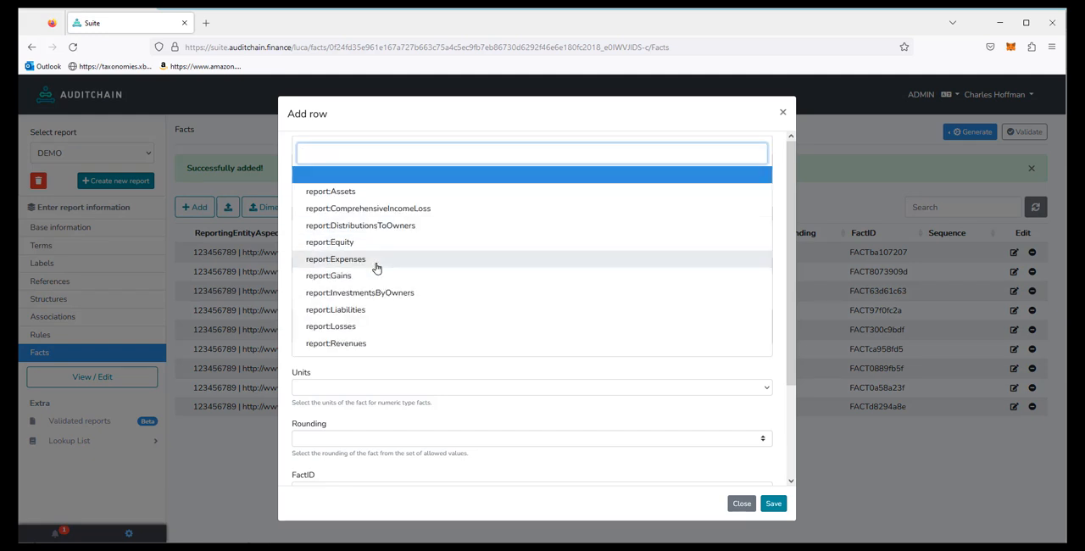
left_click(366, 294)
Step: Give the investments by owners fact the value 0, units iso4217:USD and rounding INF, and save it
left_click(310, 329)
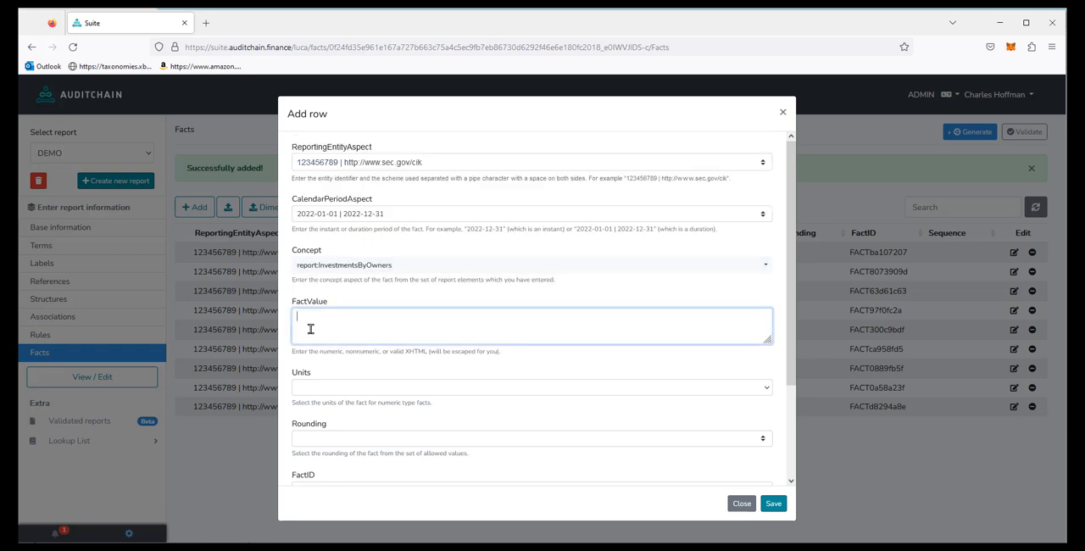
type("0")
left_click(315, 388)
left_click(333, 129)
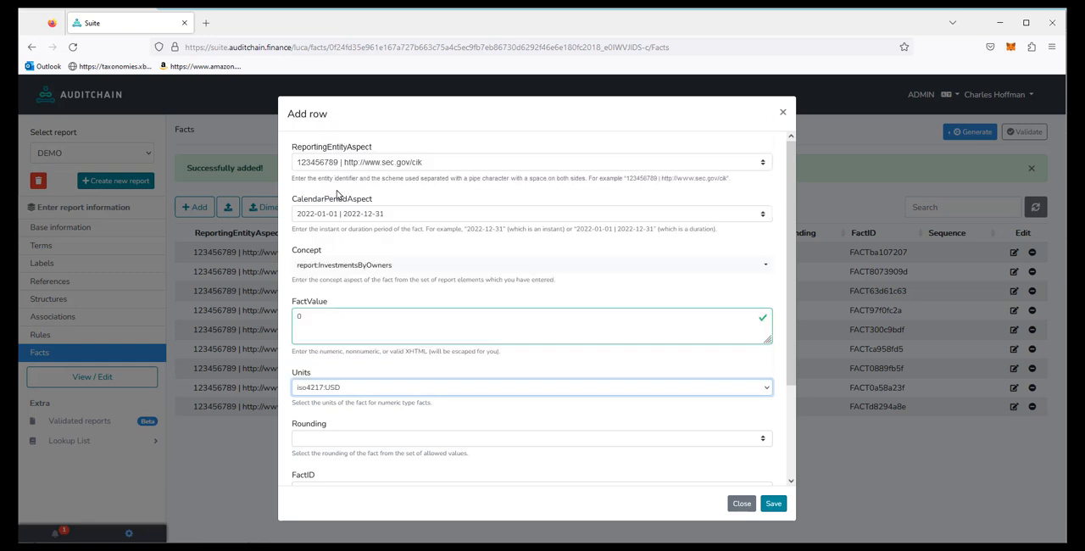
left_click(326, 439)
left_click(318, 466)
left_click(771, 504)
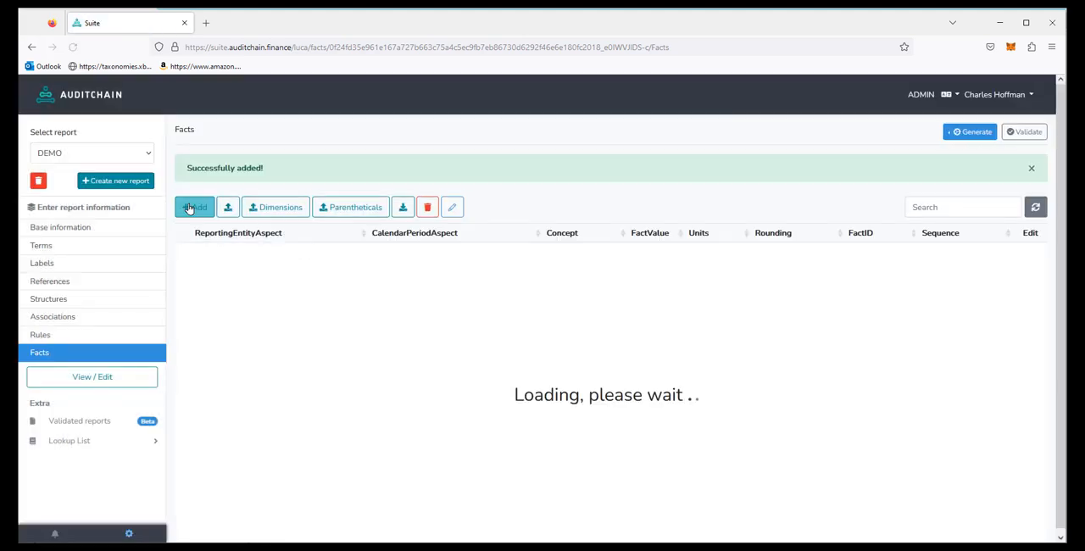
Step: Start a new fact for the existing reporting entity with the period 2022-01-01 | 2022-12-31 and the concept report:DistributionsToOwners
left_click(189, 208)
left_click(302, 162)
left_click(322, 184)
left_click(318, 213)
left_click(315, 245)
left_click(324, 266)
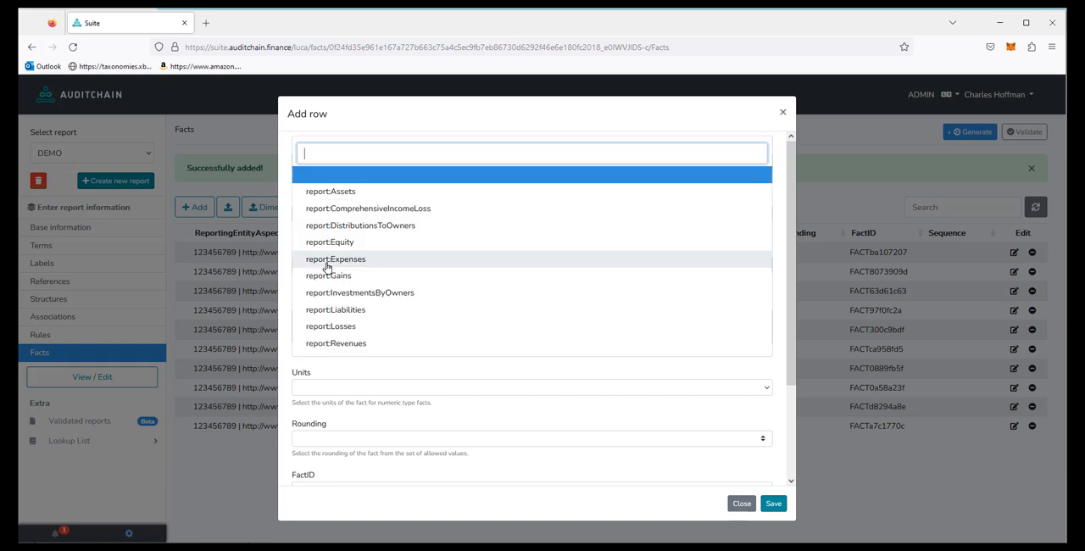
left_click(385, 230)
Step: Give the distributions to owners fact the value 0, units iso4217:USD and rounding INF, and save it
left_click(357, 325)
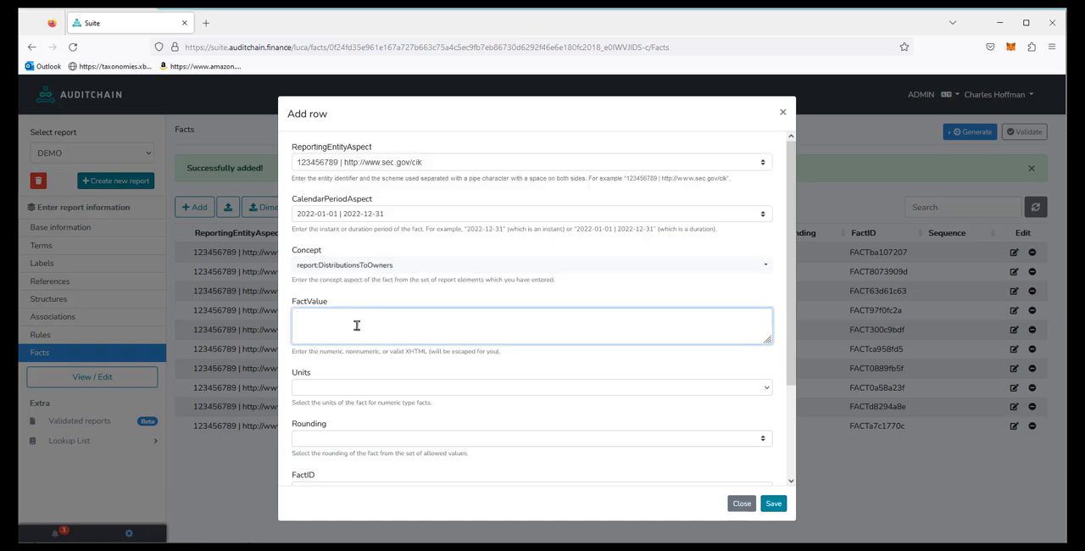
left_click_drag(356, 325, 274, 316)
left_click(332, 389)
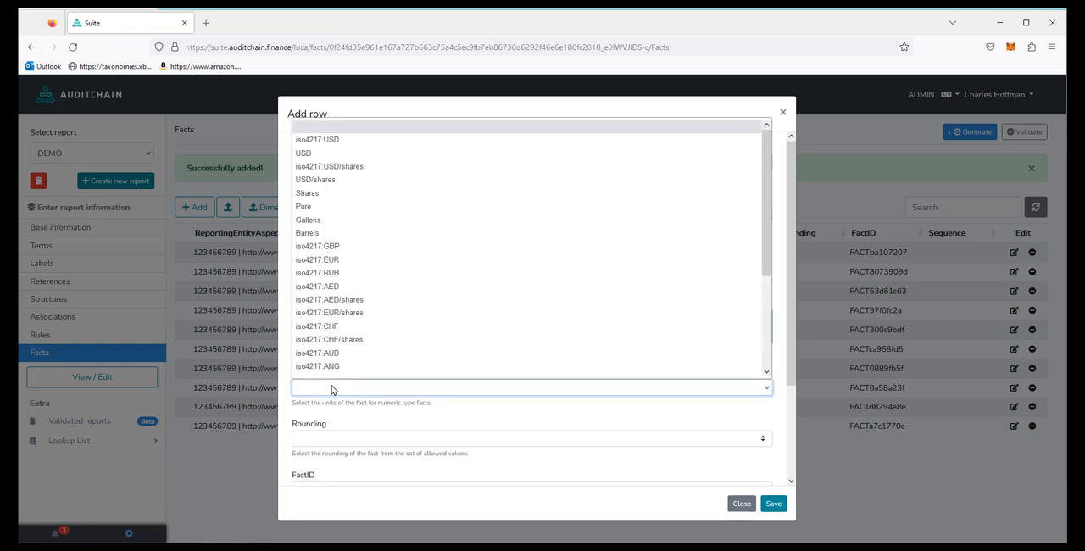
left_click(354, 141)
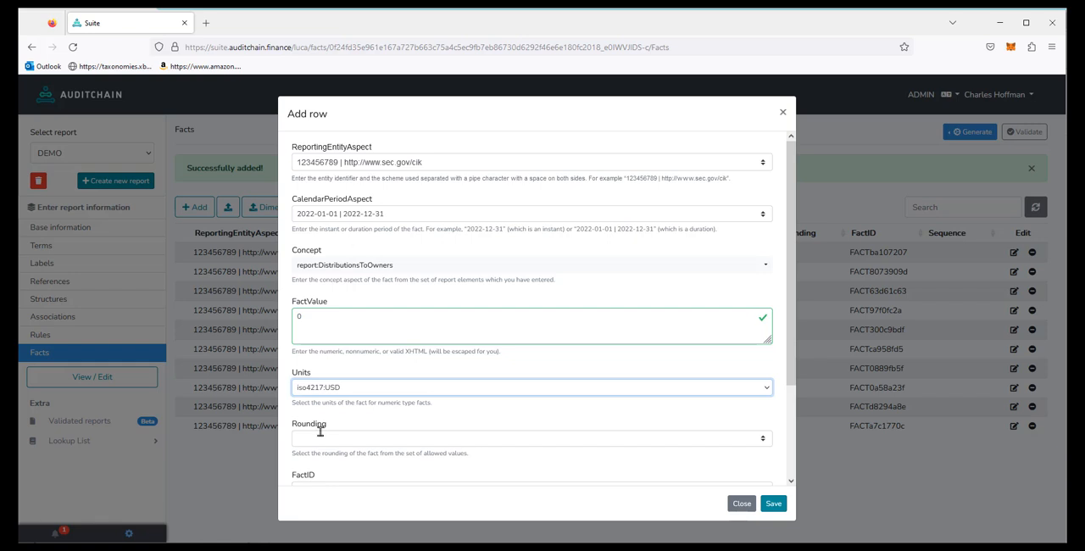
left_click(315, 439)
left_click(322, 467)
left_click(773, 504)
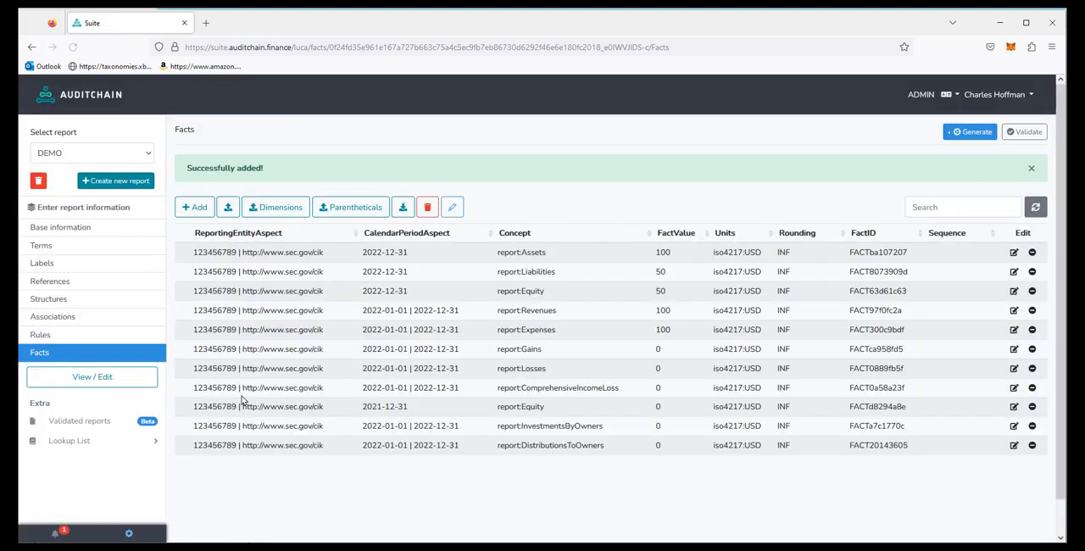
Step: In the Changes in Equity [Roll Forward] rendering, set Investments by Owners to 50
left_click(81, 380)
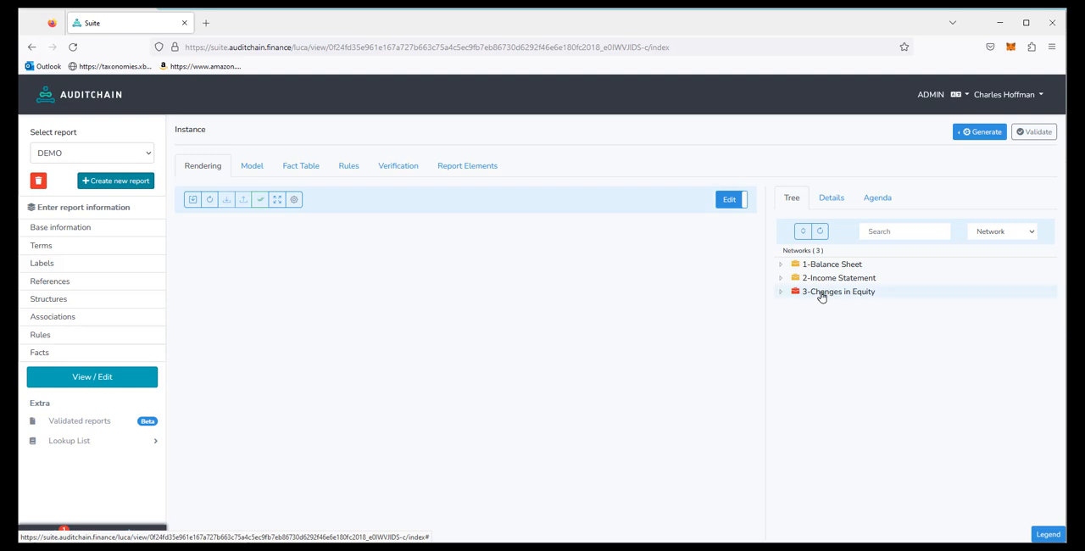
left_click(820, 292)
left_click(781, 293)
left_click(832, 310)
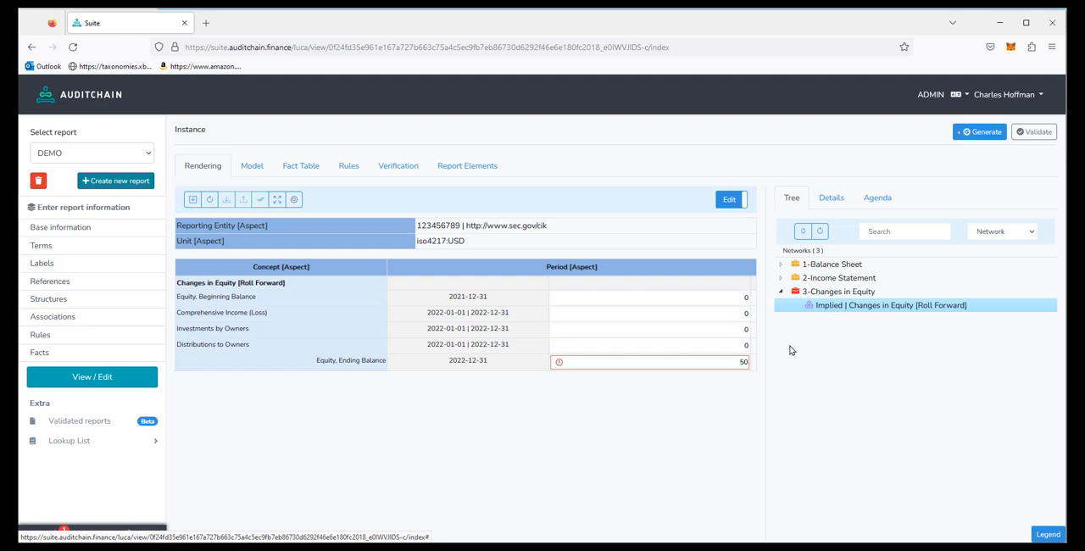
left_click(731, 332)
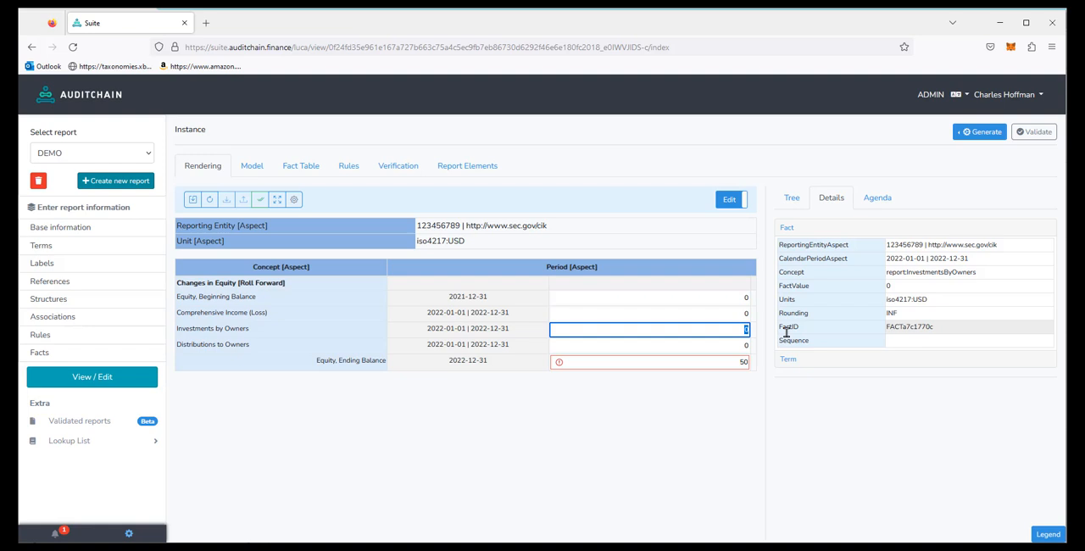
type("50")
left_click(725, 345)
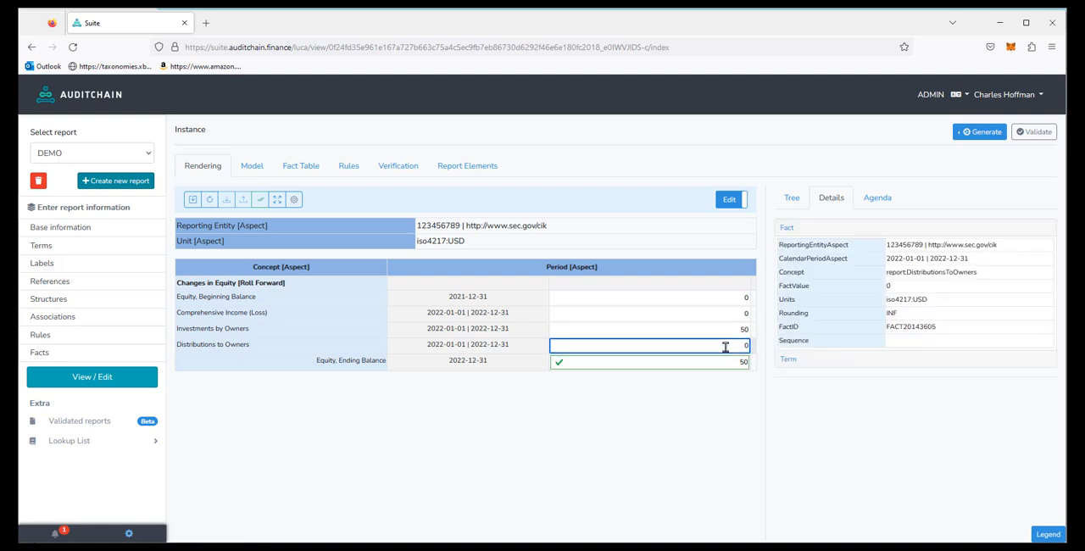
Step: Publish the report as HTML with the Blue (Standard) stylesheet, look at its statements, and close the published page and the publishing dialog
left_click(977, 132)
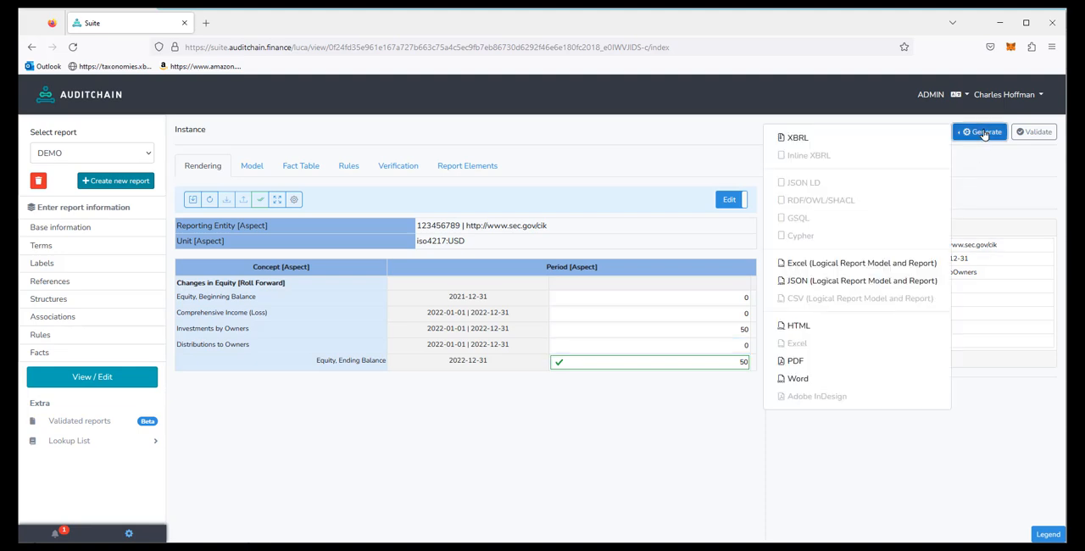
left_click(809, 326)
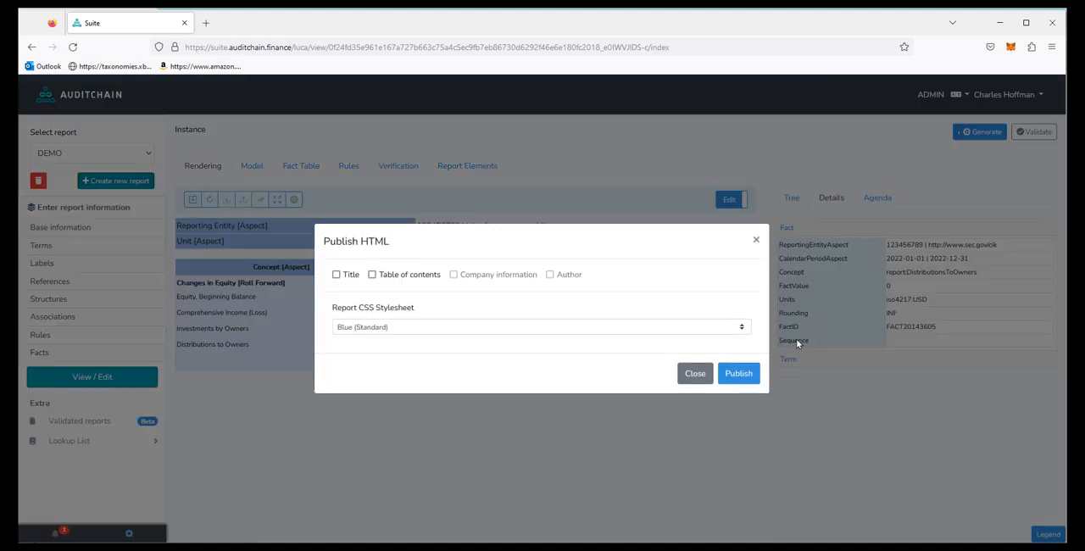
left_click(736, 375)
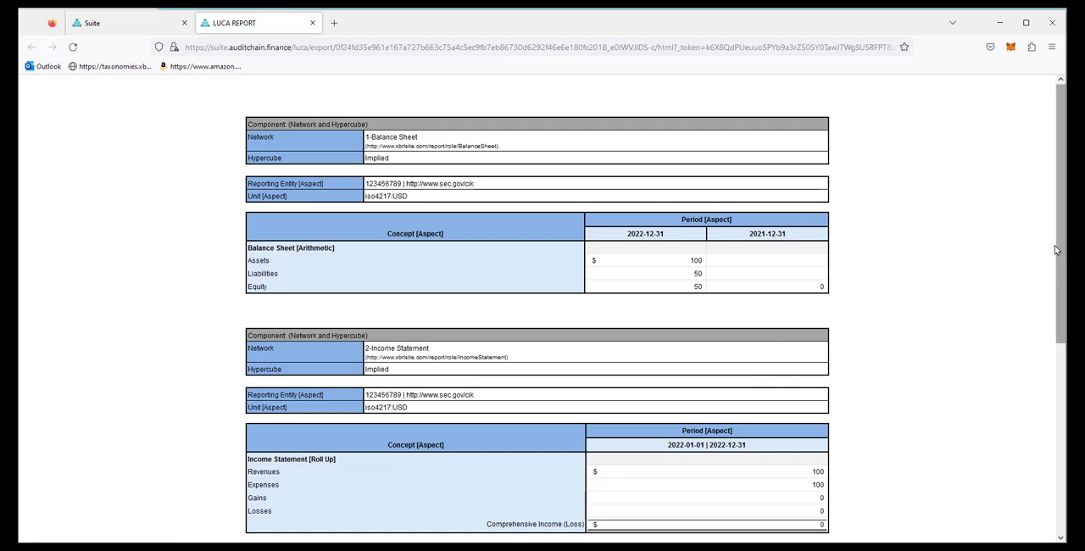
left_click(312, 23)
left_click(696, 374)
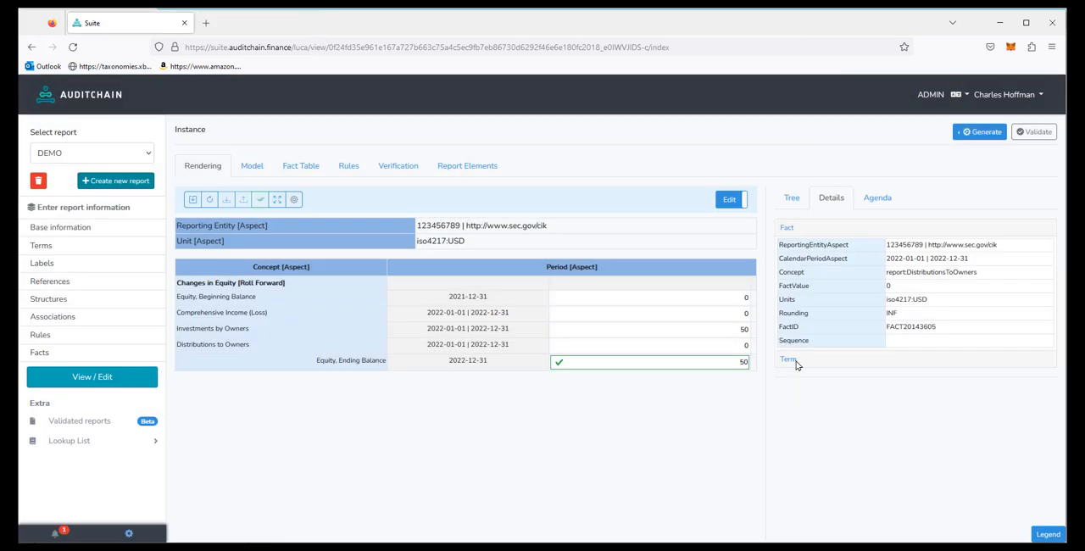
Step: In the Balance Sheet [Arithmetic] rendering, set Assets and Liabilities for 2021-12-31 to 0 and run the verification on the statement
left_click(793, 200)
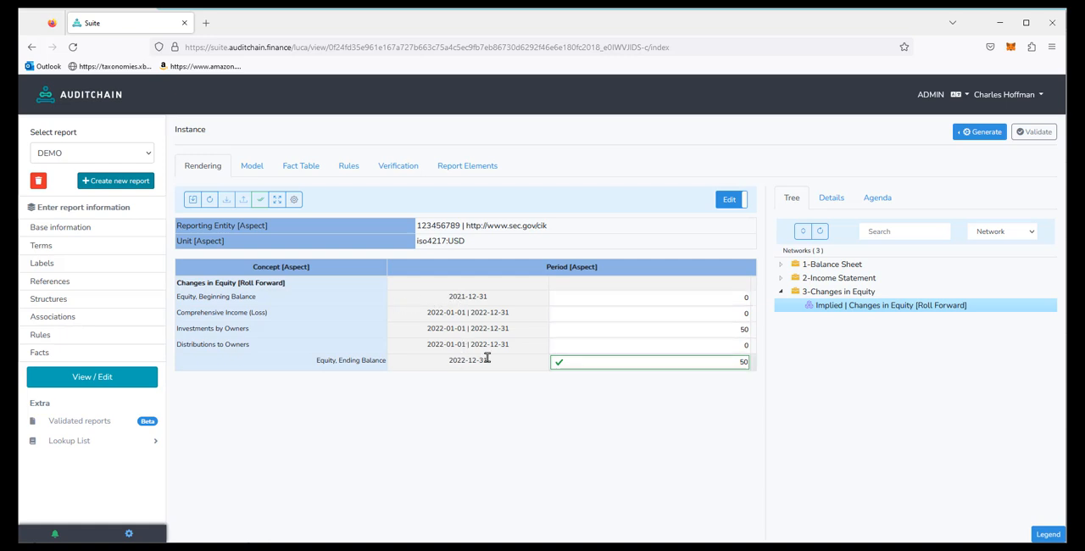
left_click(814, 263)
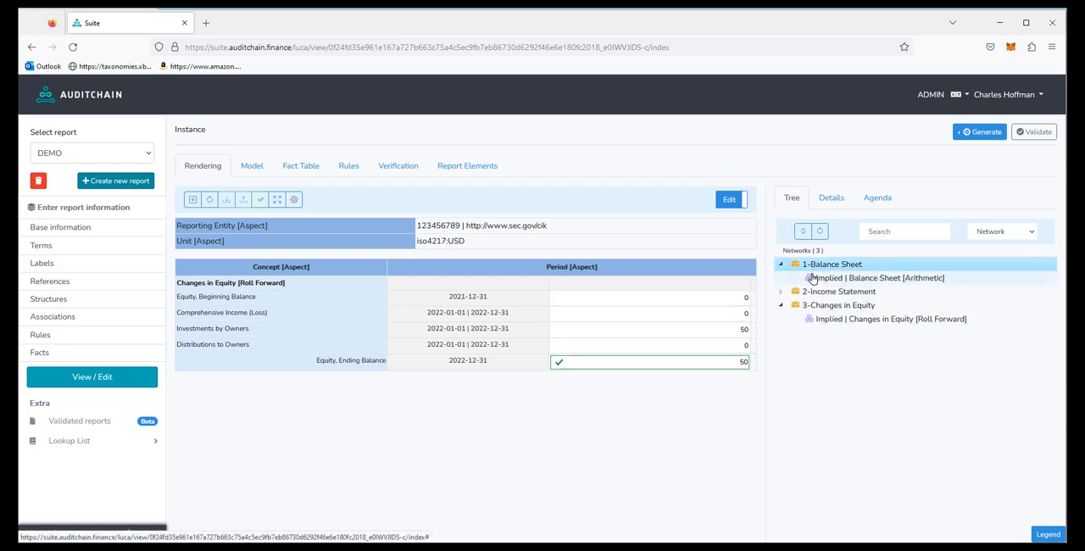
left_click(813, 278)
left_click(737, 321)
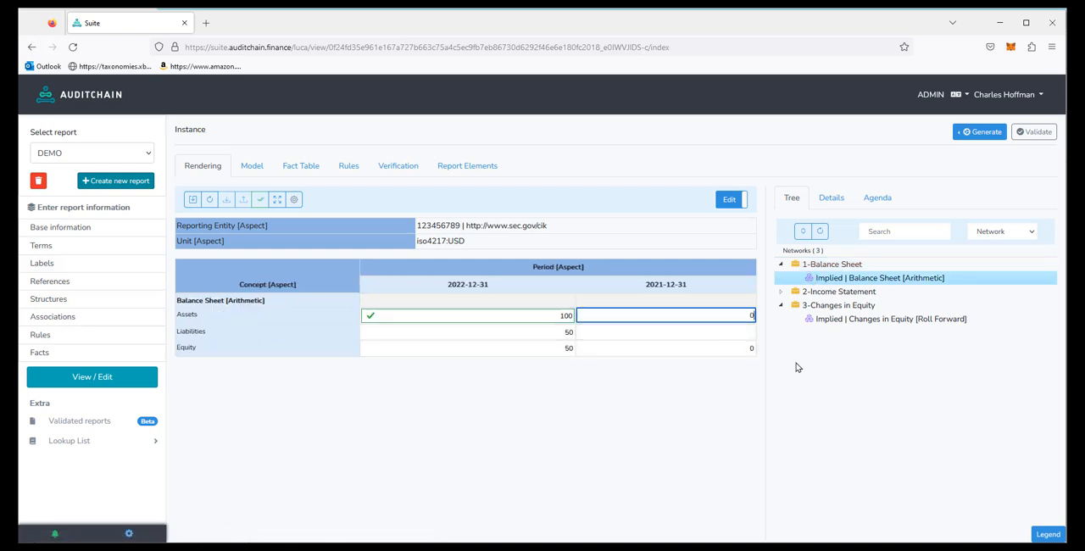
left_click(733, 330)
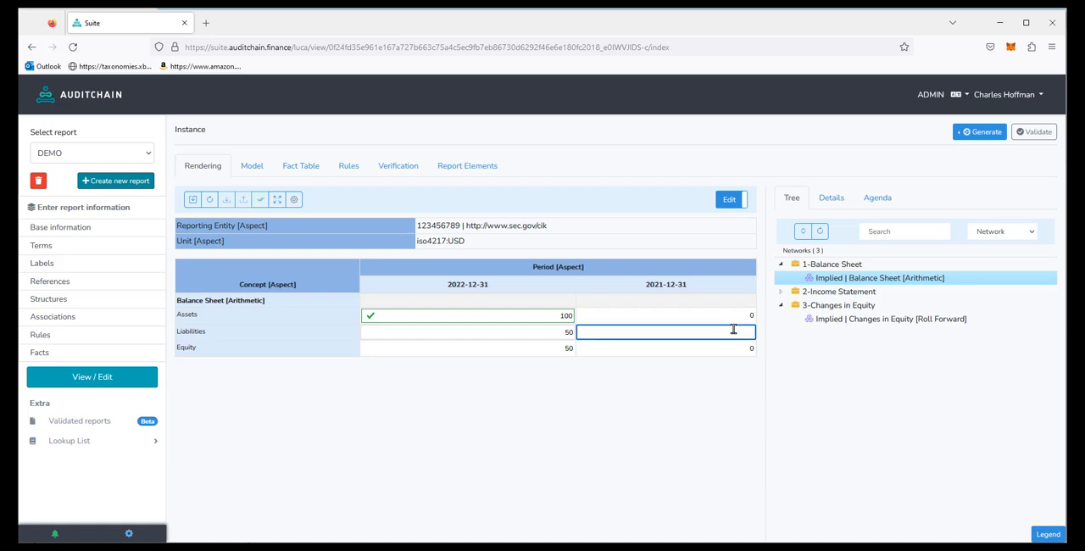
type("0")
left_click(721, 349)
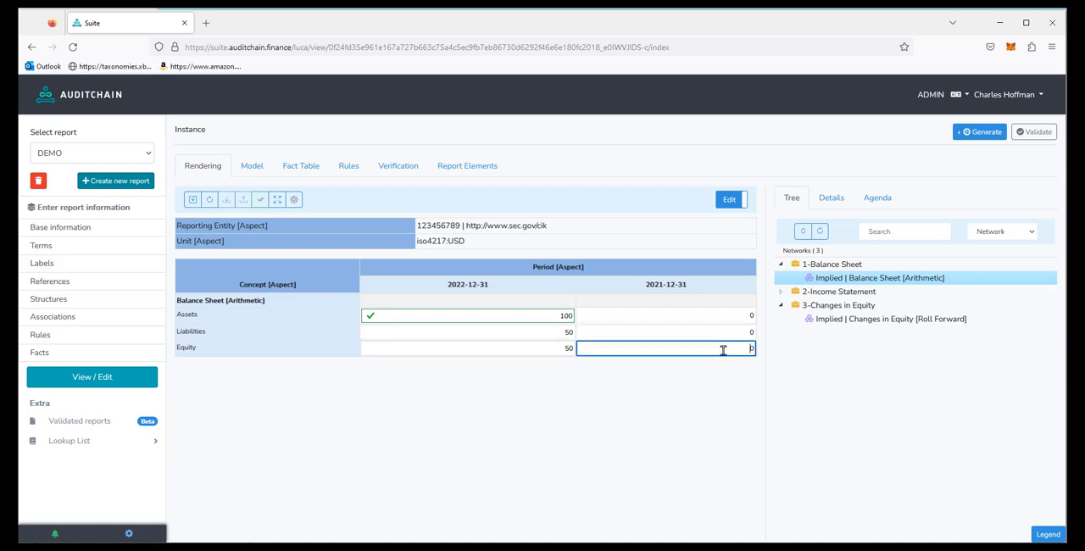
left_click(257, 201)
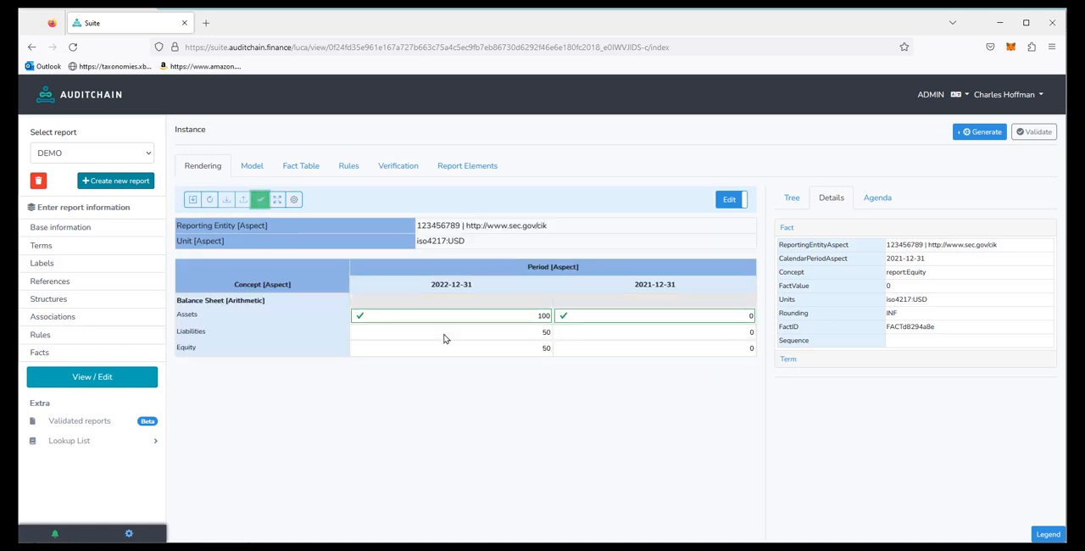
Step: View the rendering of the Income Statement [Roll Up] component
left_click(792, 200)
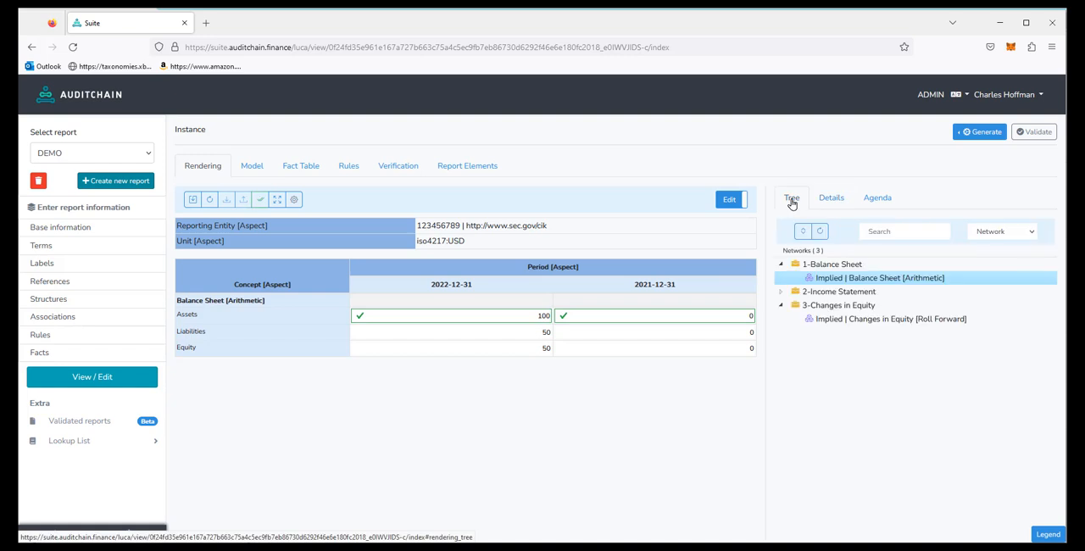
left_click(827, 292)
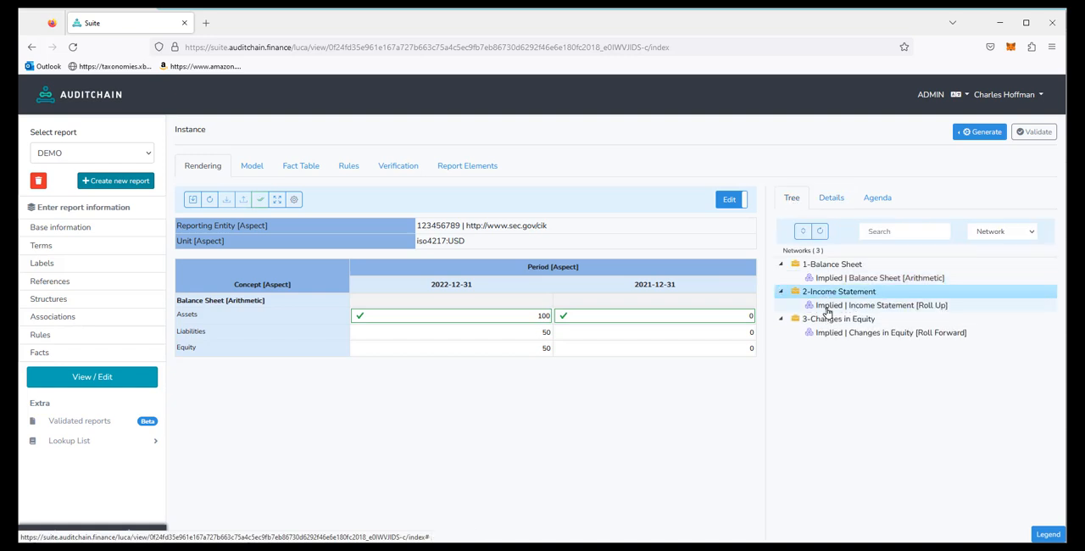
left_click(826, 307)
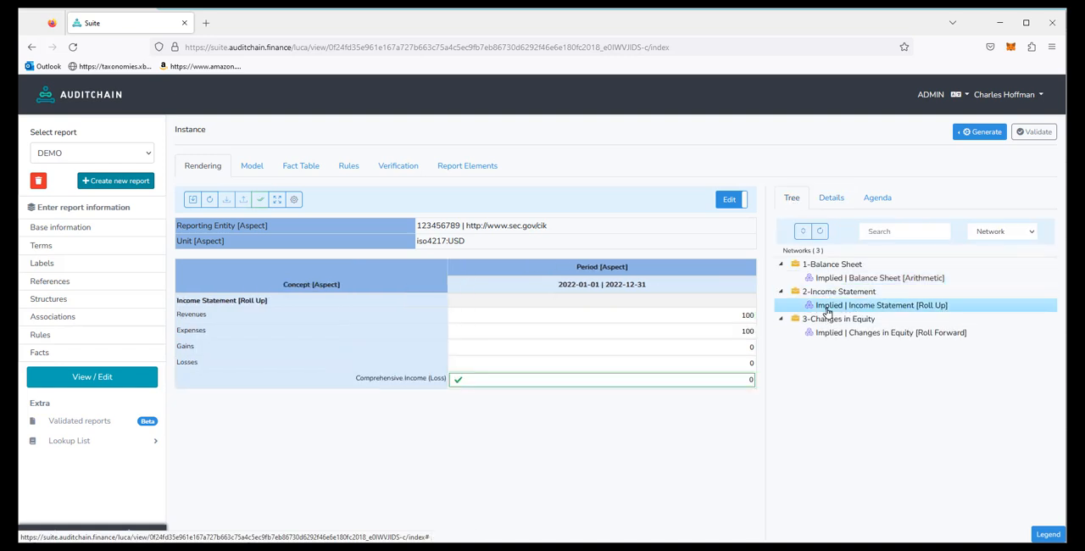
Step: Publish the updated report as HTML with the Blue (Standard) stylesheet and examine its statements down to Changes in Equity
left_click(978, 134)
left_click(799, 324)
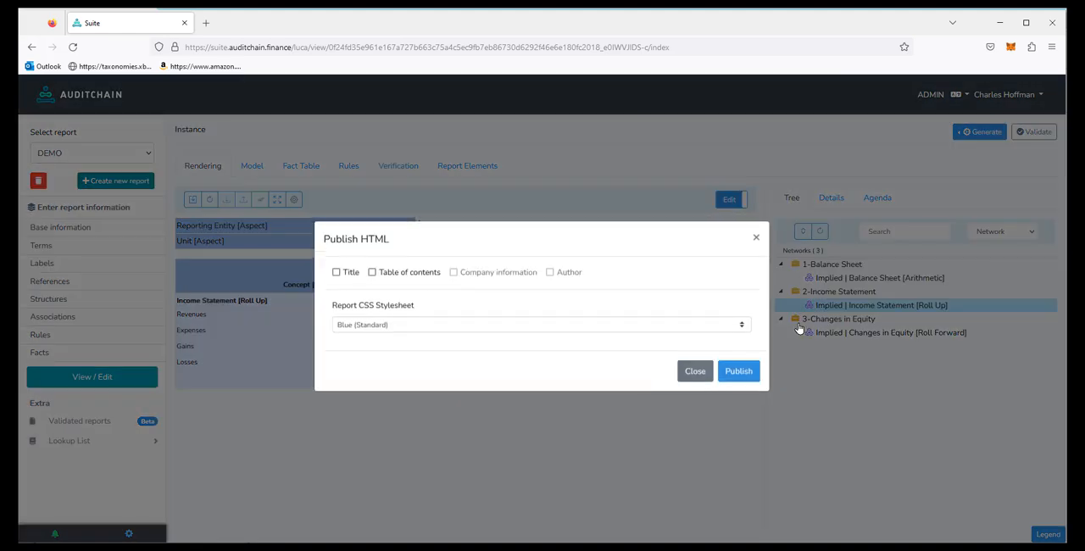
left_click(738, 374)
scroll(747, 383, "down", 1)
scroll(747, 383, "down", 3)
scroll(746, 382, "down", 1)
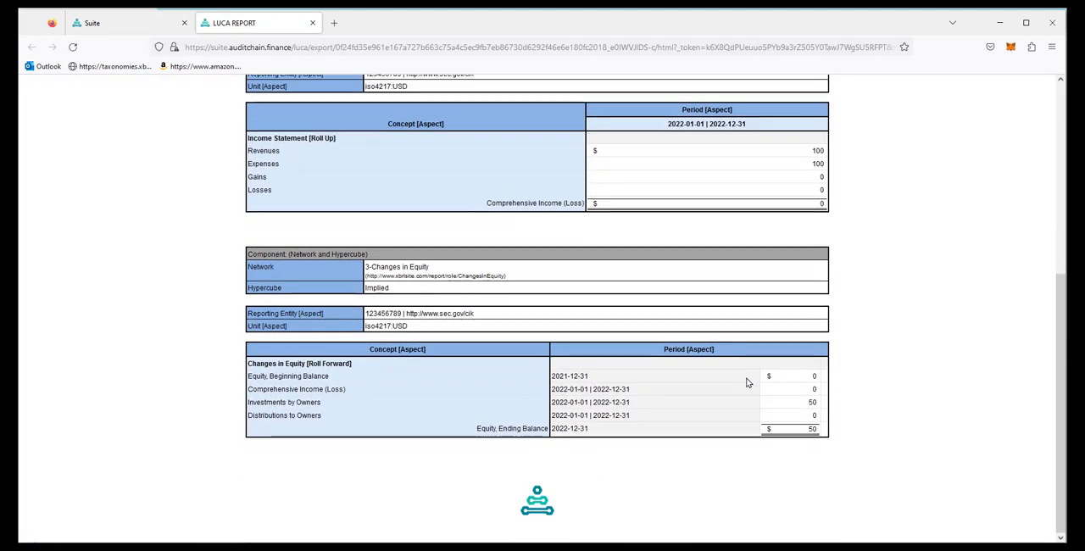
Step: Look over the published statements from Changes in Equity back up to the Balance Sheet, and close the published page and the publishing dialog
scroll(747, 382, "up", 4)
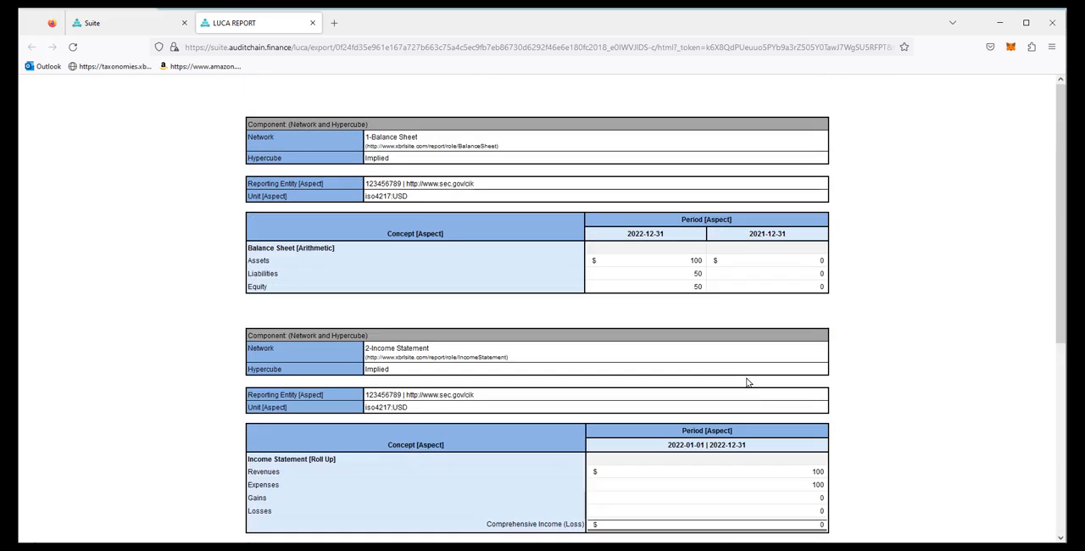
left_click(312, 22)
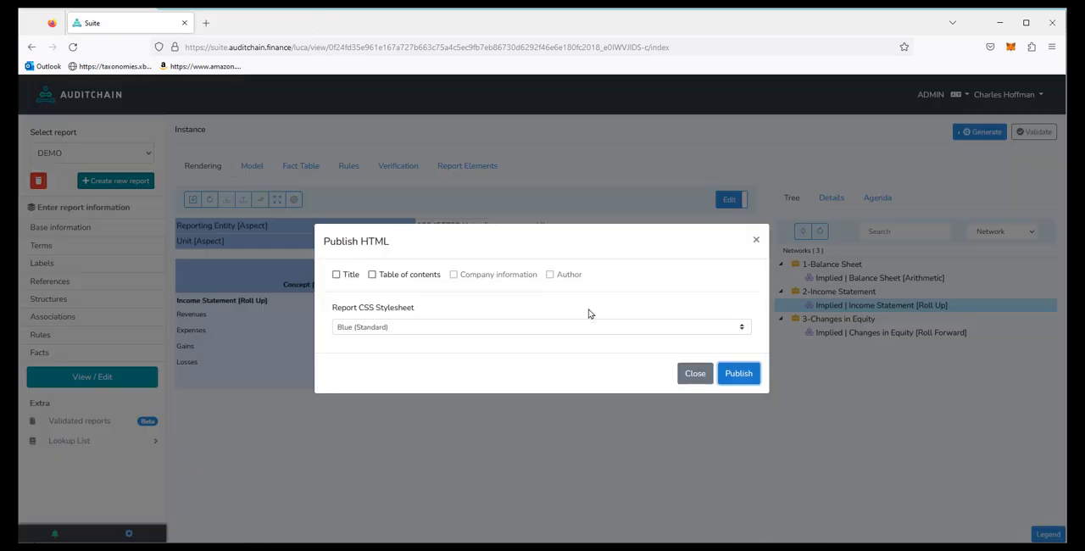
left_click(695, 374)
Step: Try to validate the DEMO report with Technical Analysis report generation enabled, and return to the Income Statement rendering with the validation options closed
left_click(1045, 138)
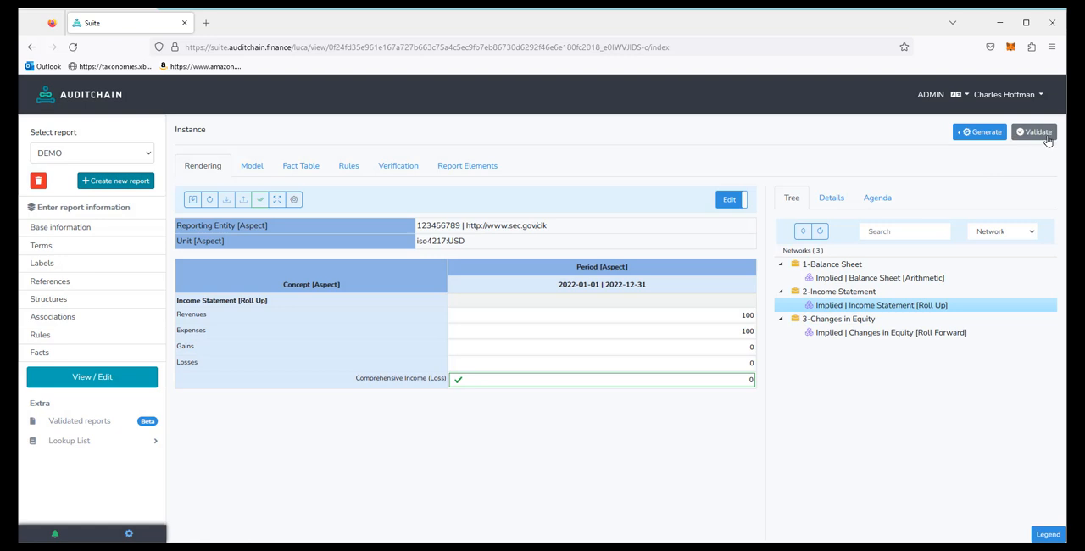
left_click(640, 330)
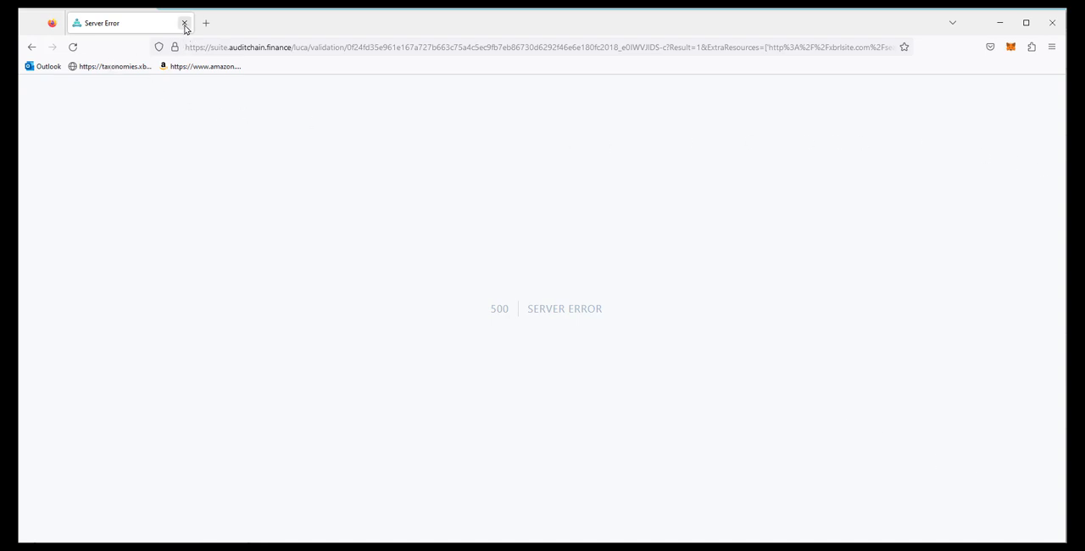
left_click(31, 47)
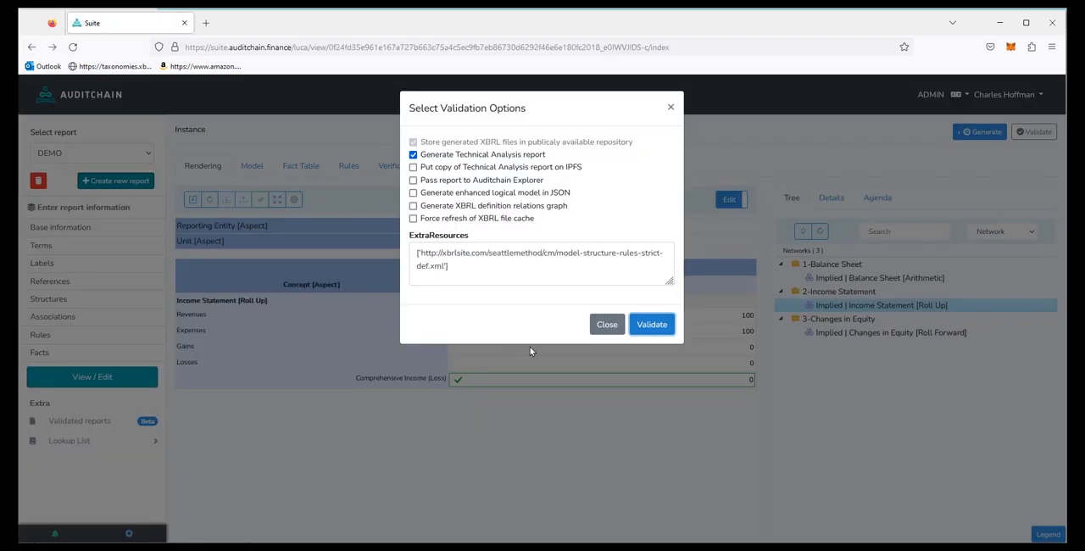
left_click(606, 324)
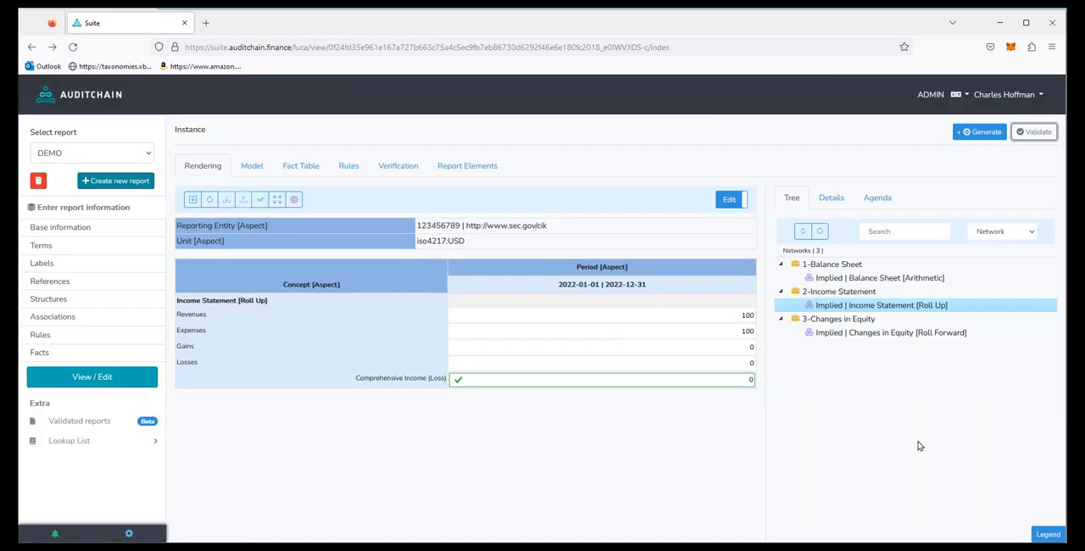